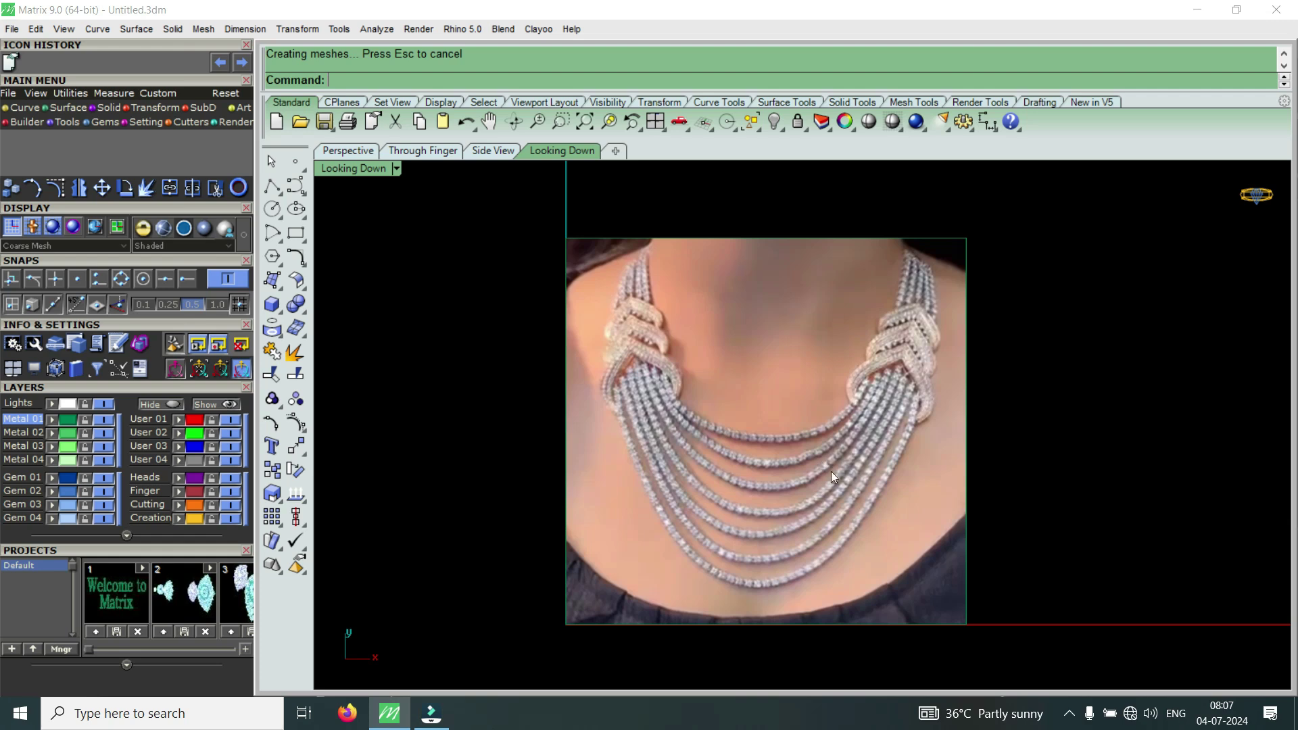
Examine the diamond strands and side motifs of the necklace in the reference picture
scroll(763, 451, "up", 2)
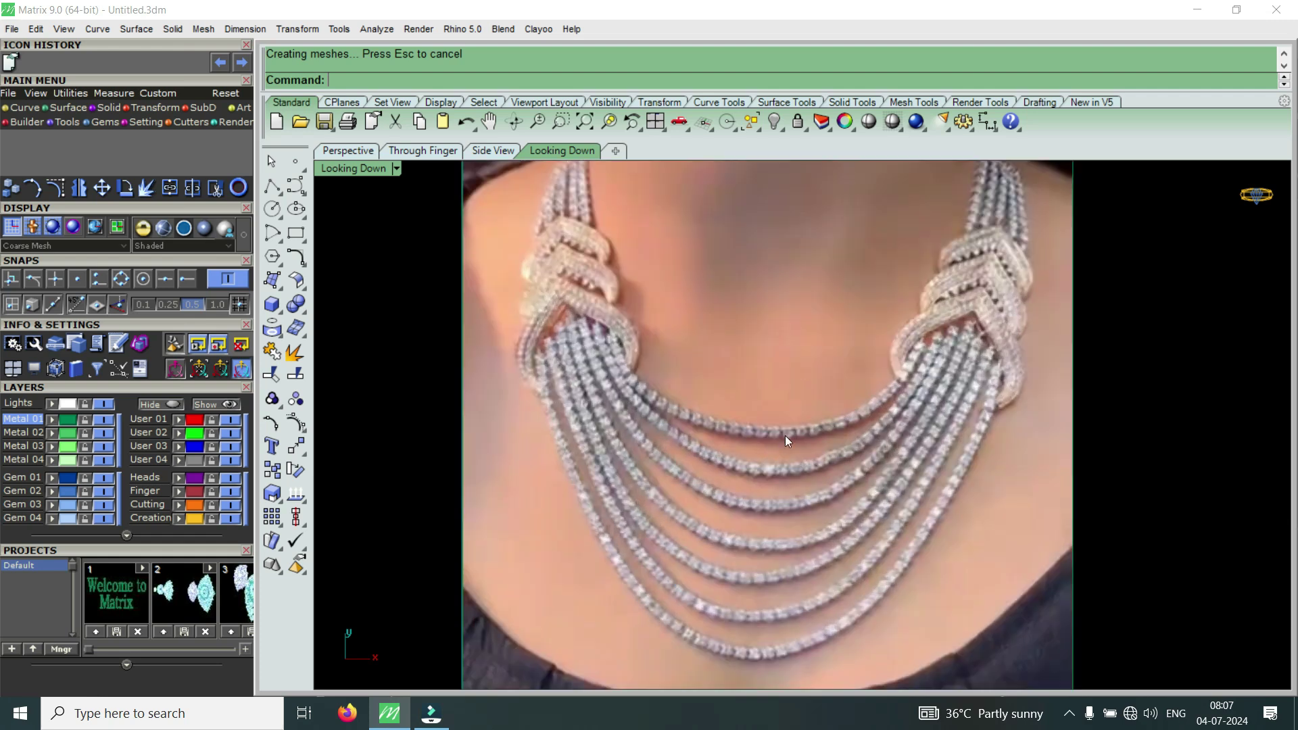
scroll(784, 435, "down", 2)
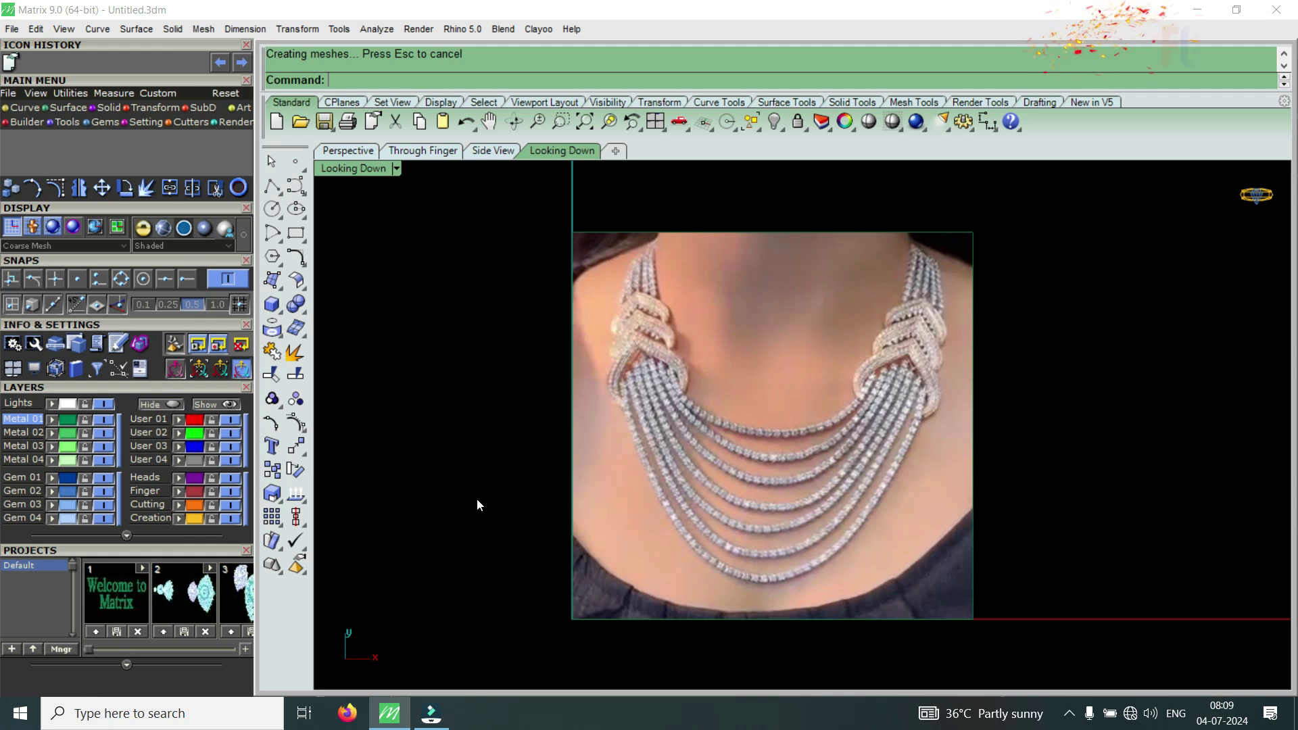
scroll(789, 467, "up", 3)
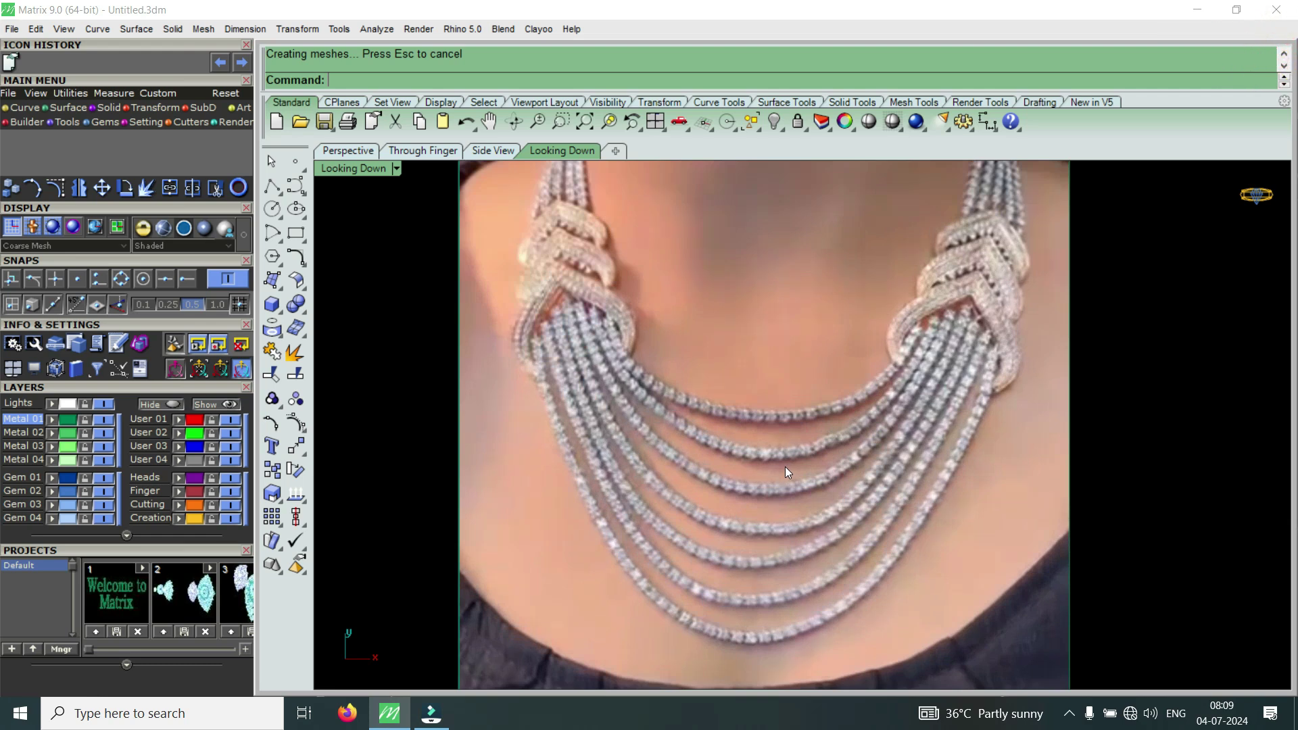
scroll(830, 403, "down", 3)
scroll(788, 476, "up", 3)
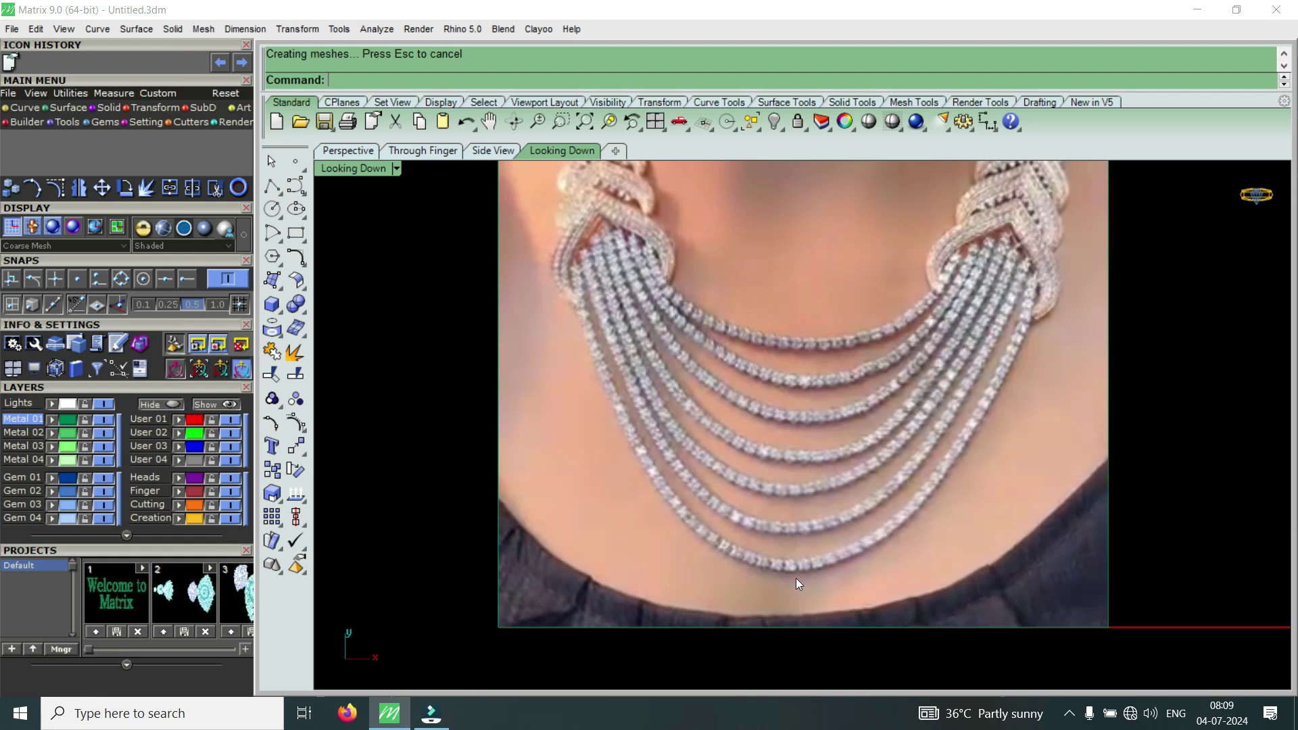
scroll(800, 372, "up", 2)
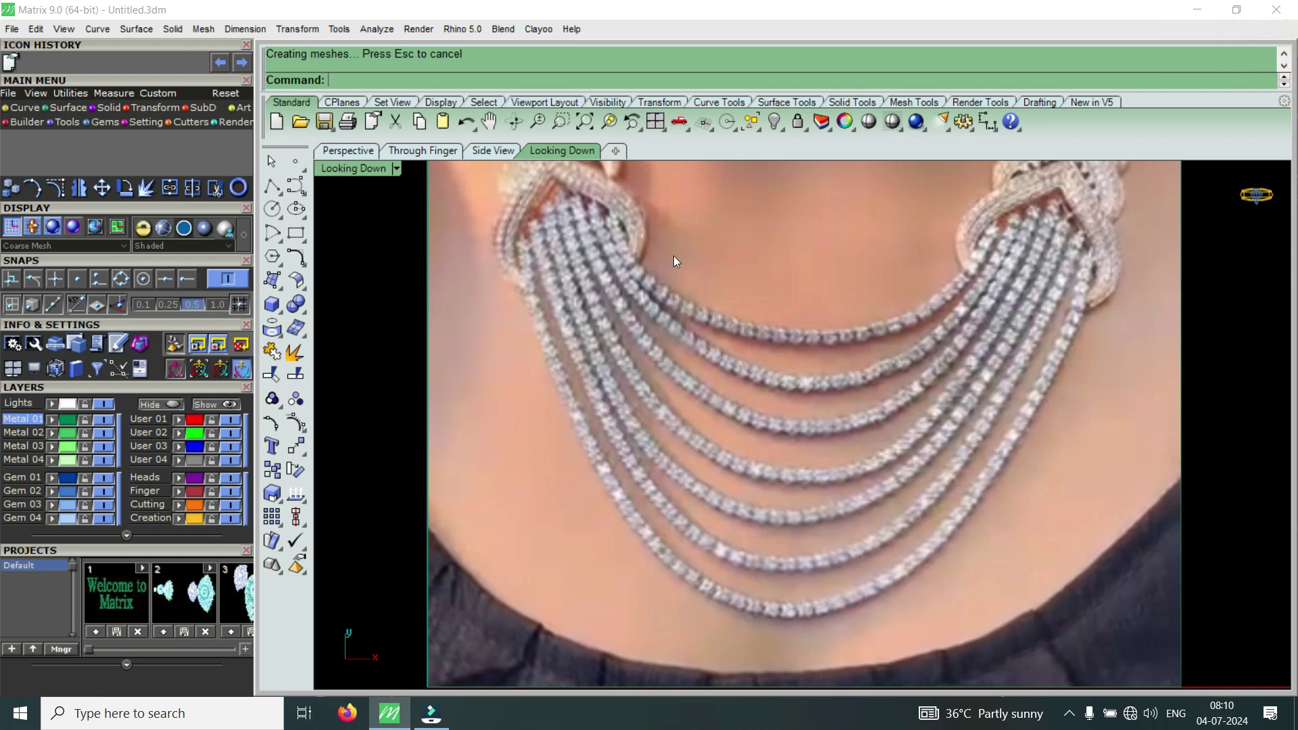
scroll(550, 213, "up", 2)
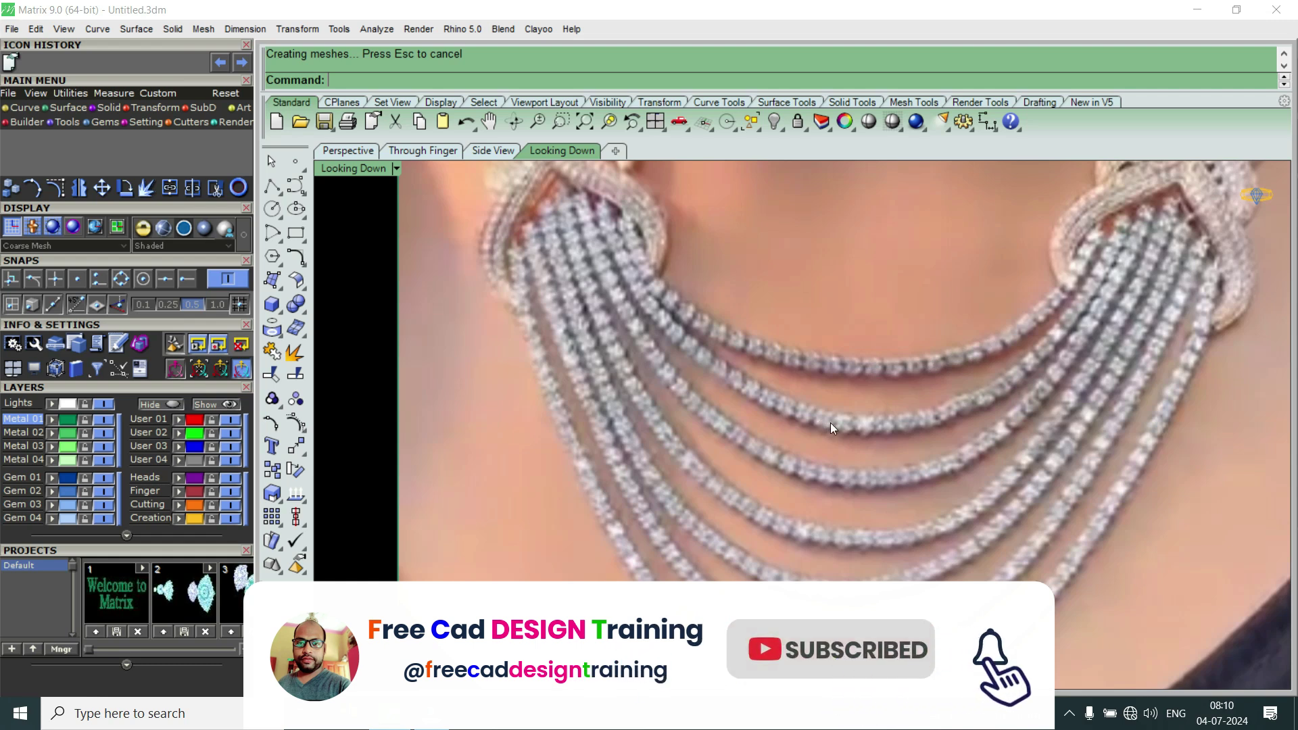
scroll(914, 391, "down", 4)
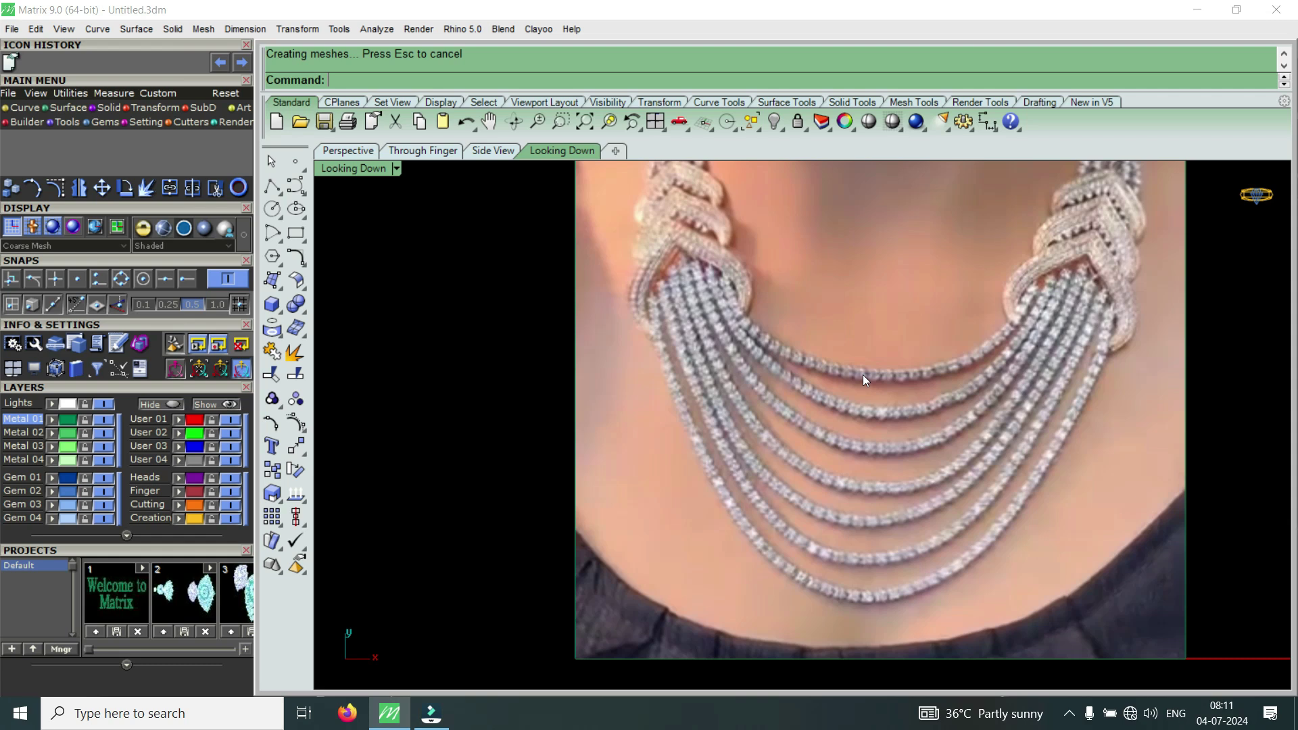
scroll(895, 392, "down", 5)
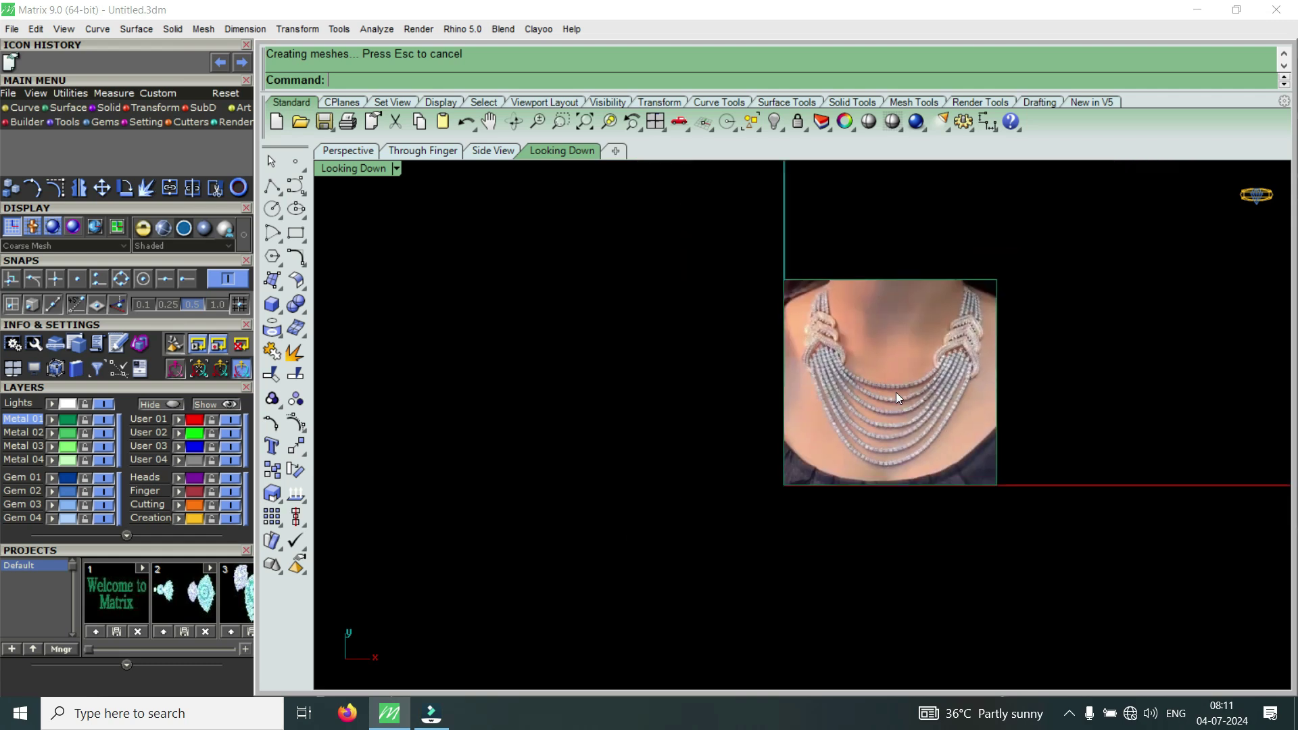
Move the necklace reference picture along the X axis, away from the origin
left_click(899, 395)
left_click_drag(947, 386, 992, 379)
left_click(731, 489)
Load a round diamond gem with a 2.1 mm diameter at the origin
scroll(747, 490, "up", 6)
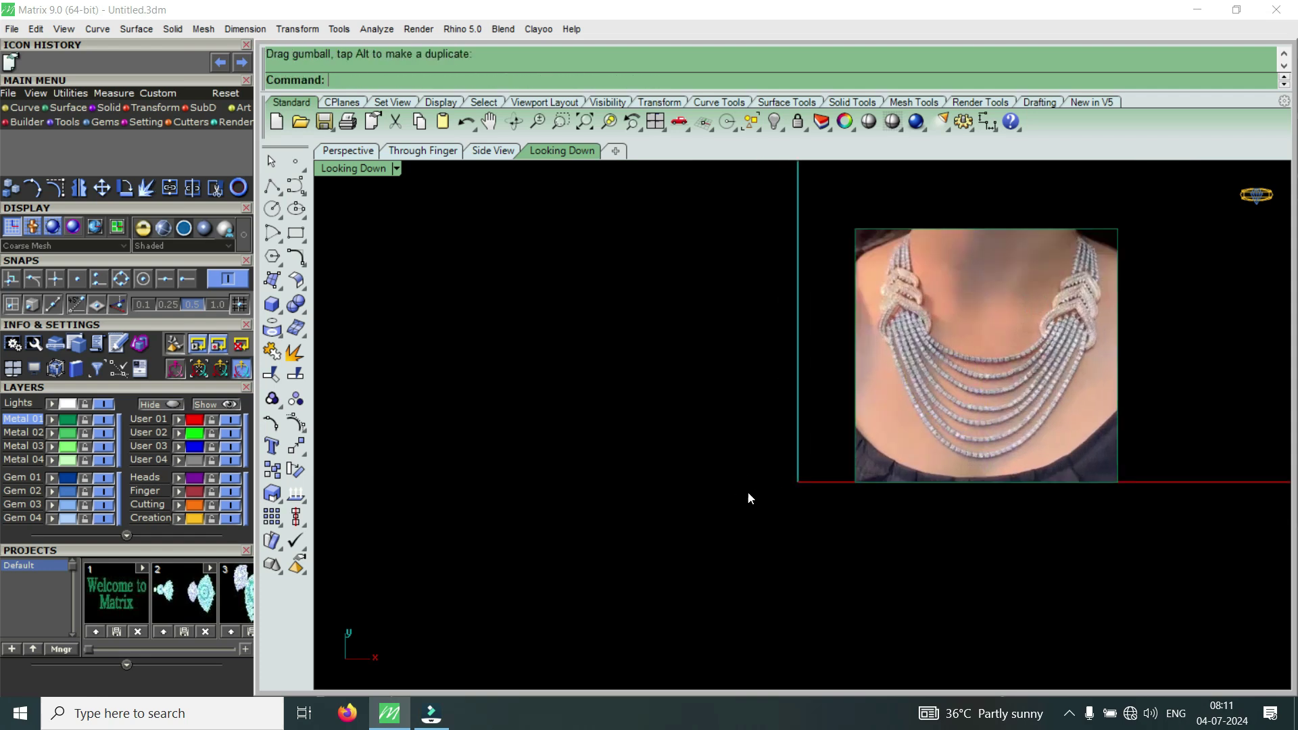
left_click(95, 123)
left_click(15, 142)
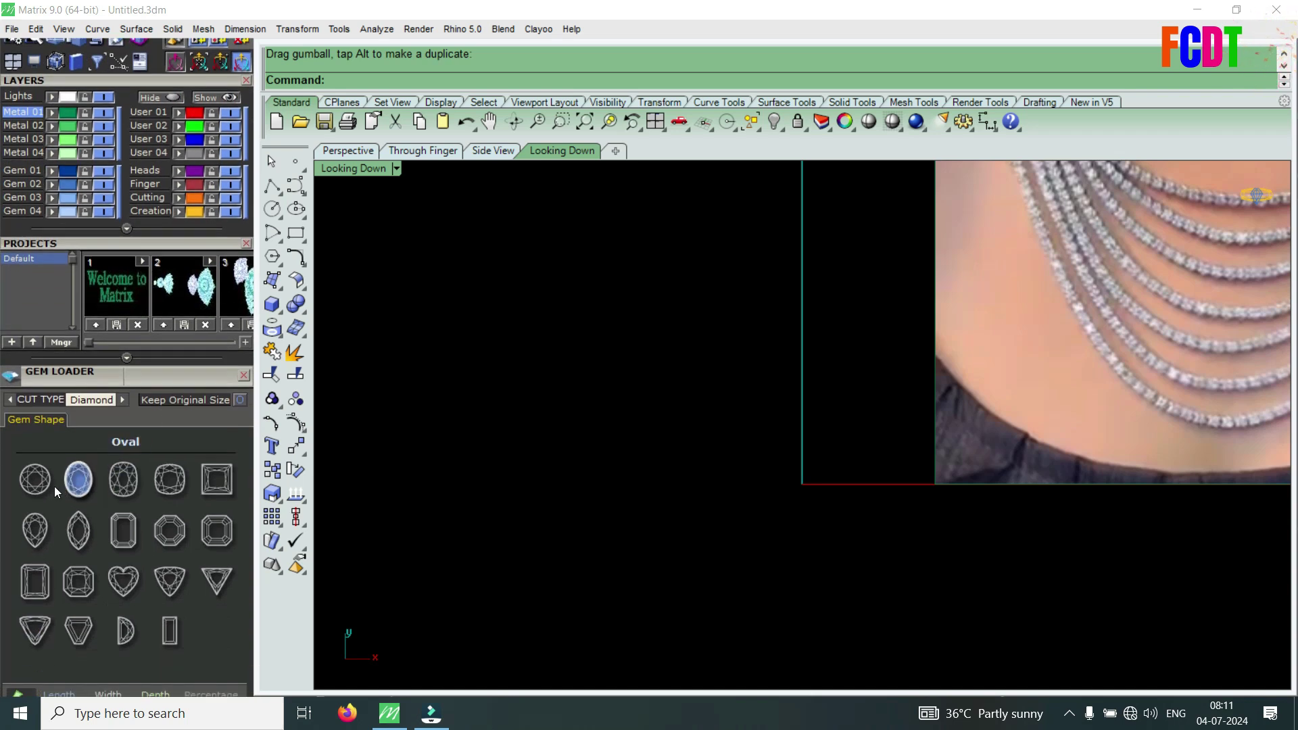
left_click(35, 480)
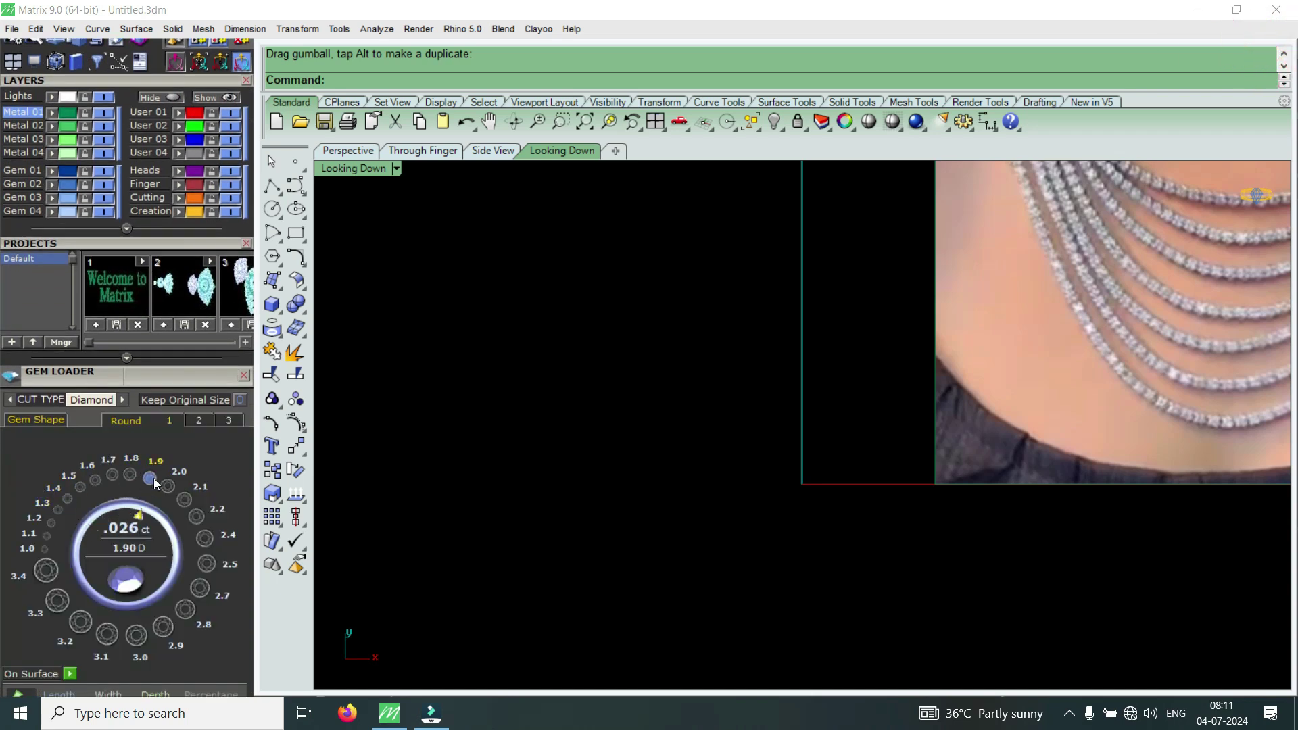
left_click(184, 499)
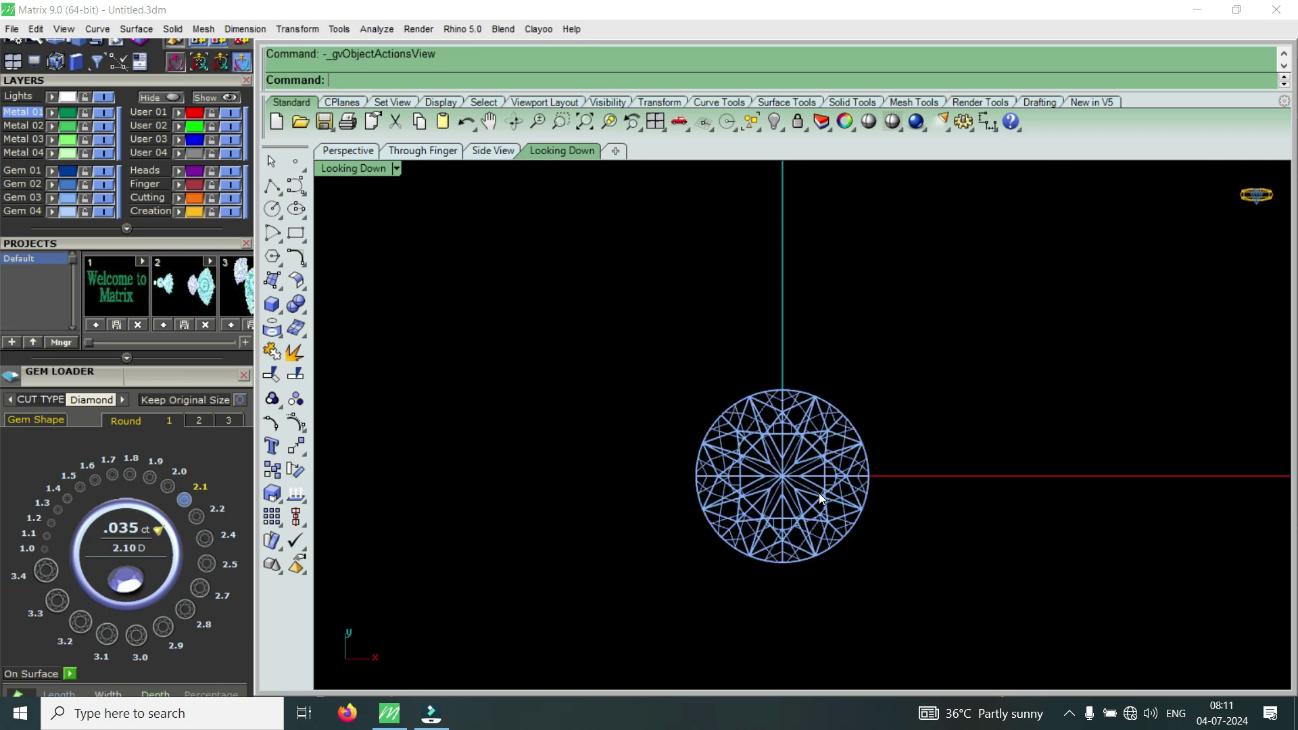
Create a gem profile from the round diamond and select its circular girdle curve
key("F6")
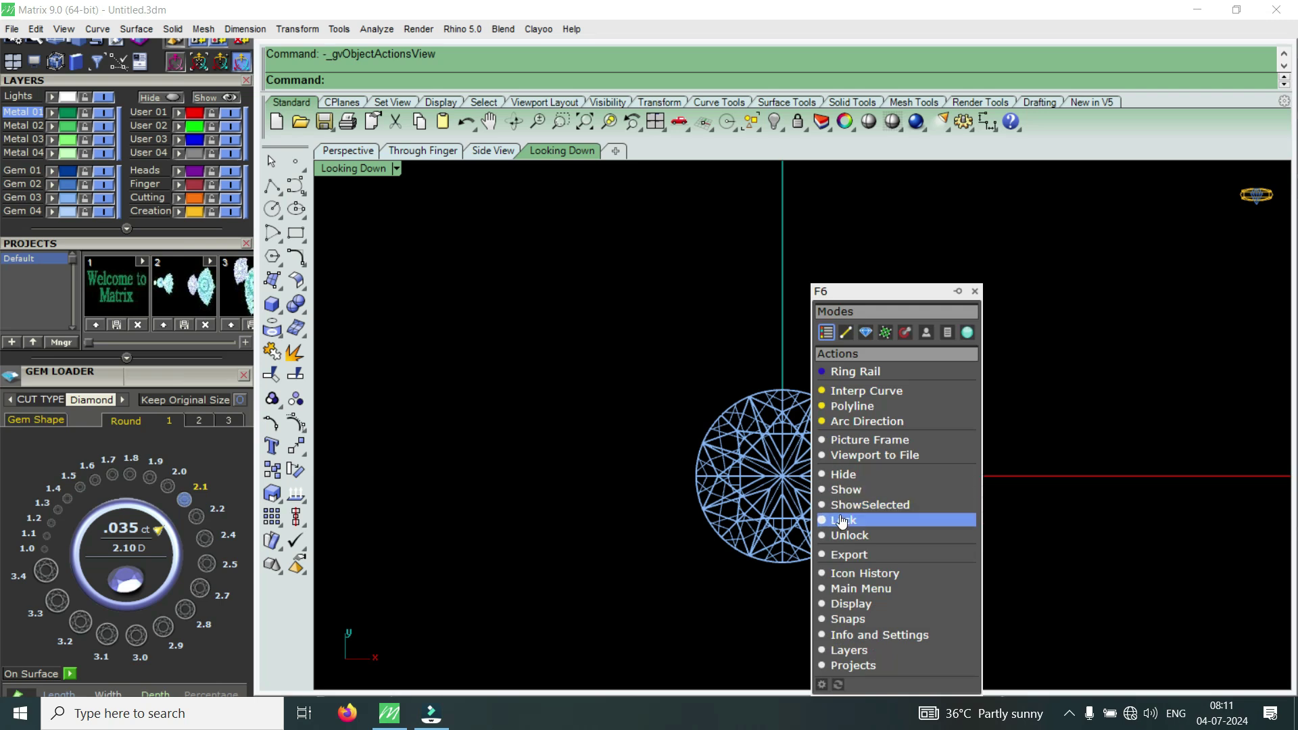
left_click(842, 521)
left_click(816, 506)
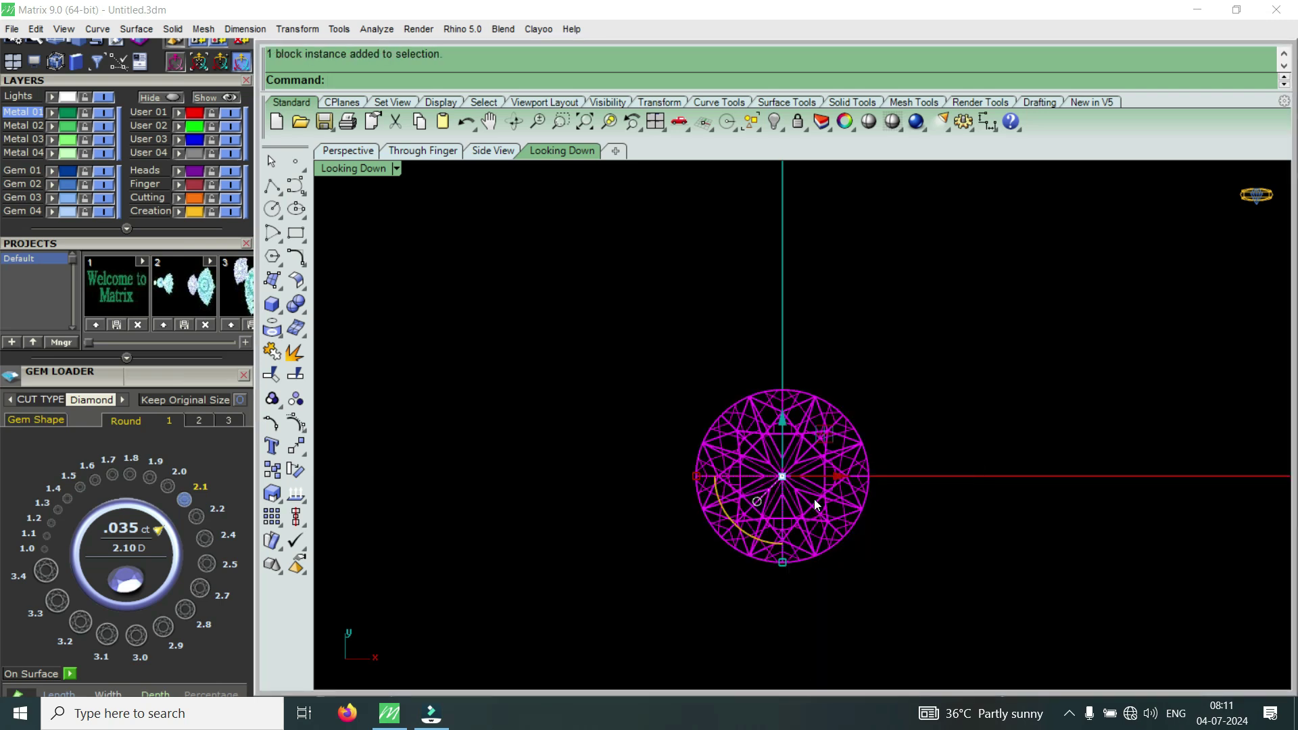
key("F6")
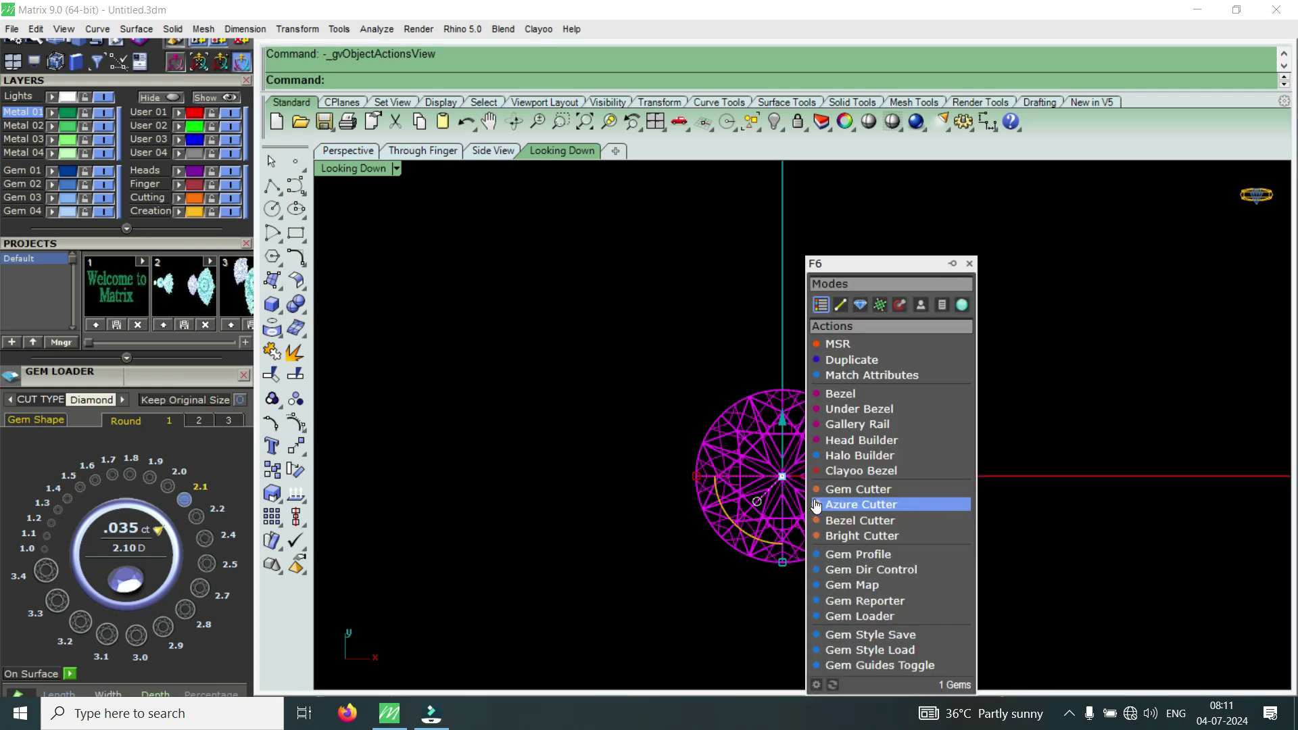
left_click(861, 554)
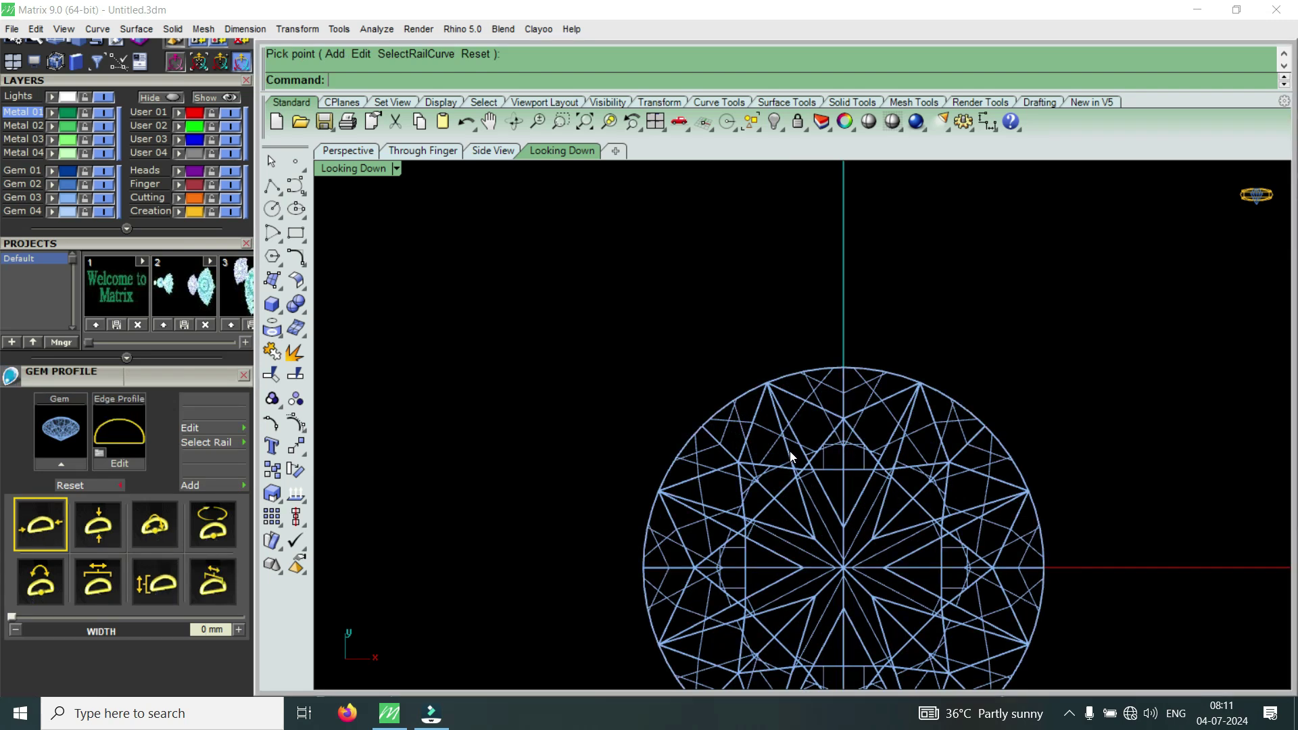
left_click(767, 387)
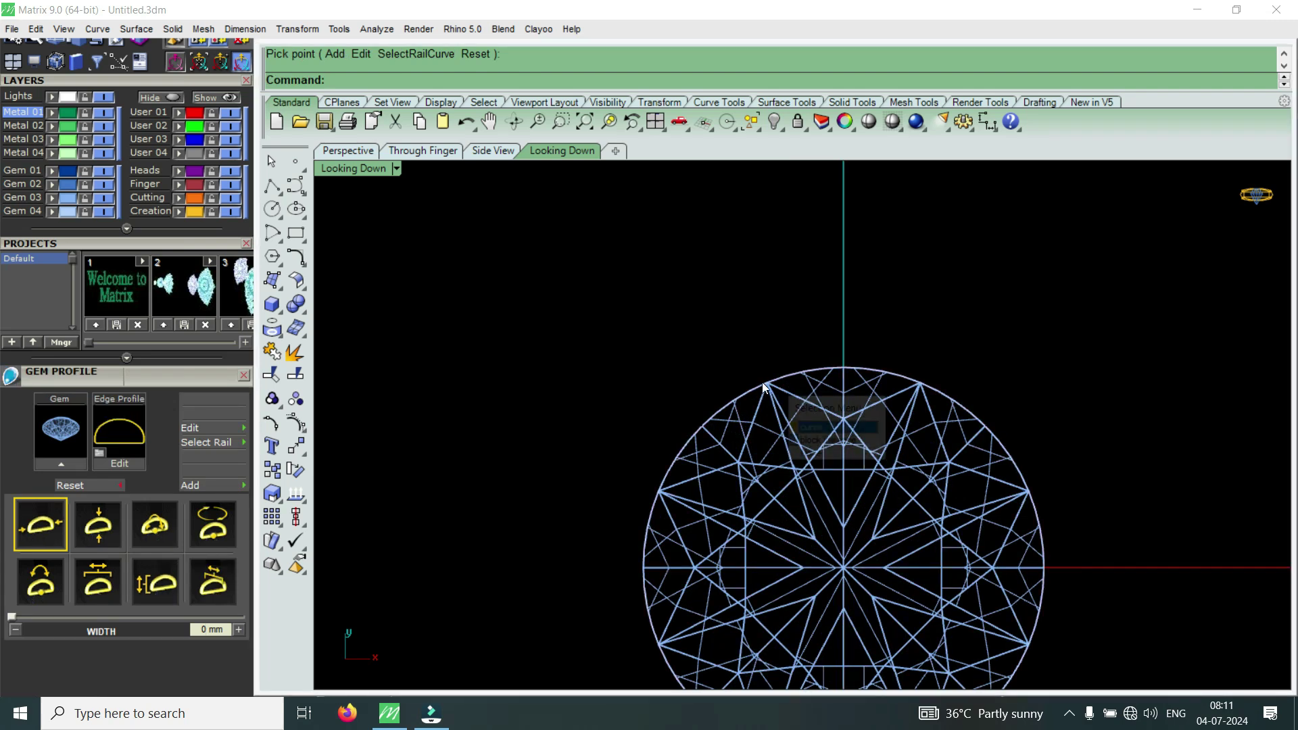
left_click(810, 429)
Offset the girdle curve outward by 0.15 mm and delete the original girdle curve
left_click_drag(197, 245, 191, 558)
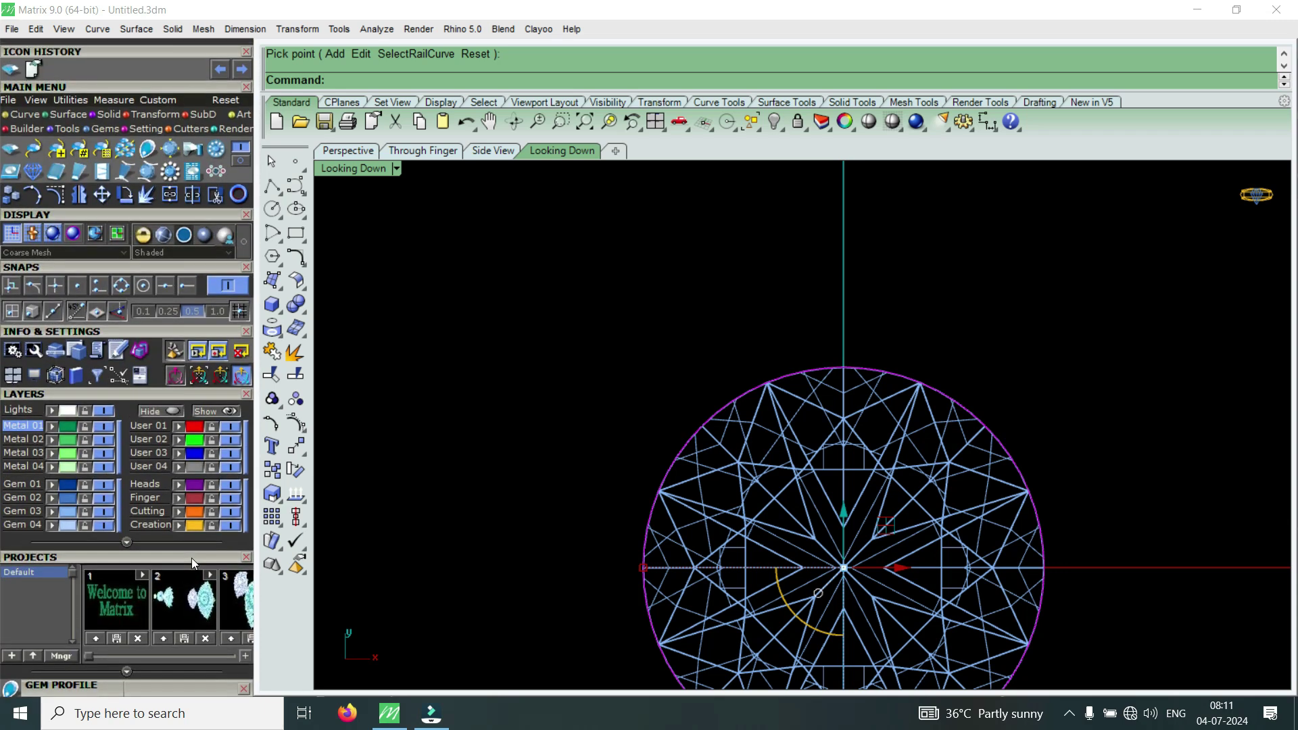
left_click(25, 116)
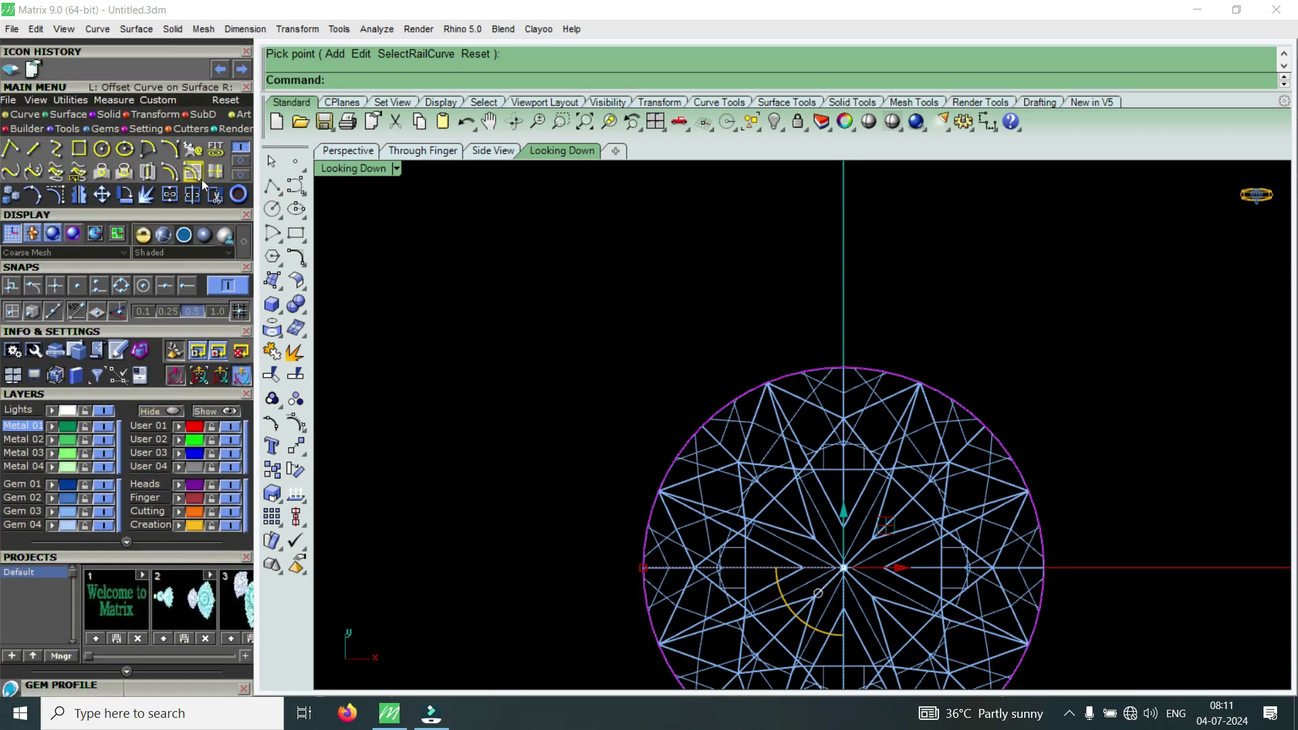
left_click(169, 172)
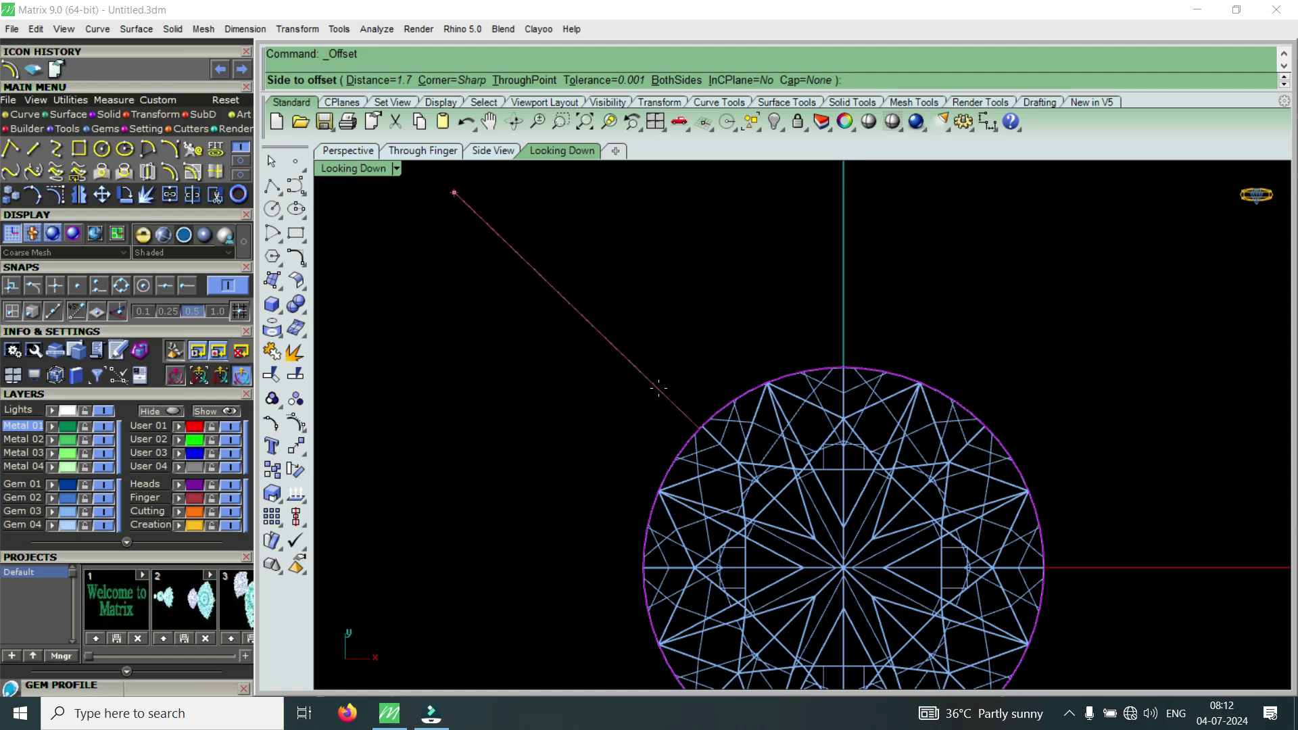
type(".15")
key("Return")
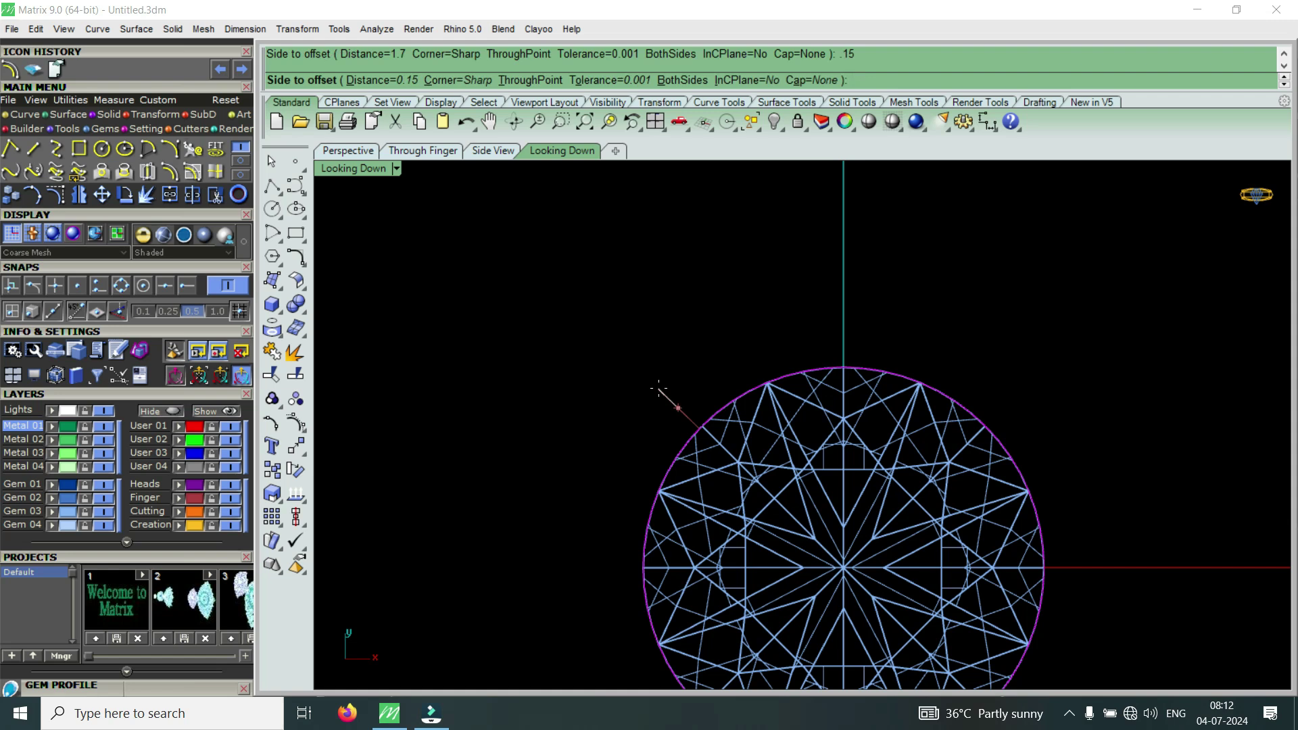
left_click(658, 389)
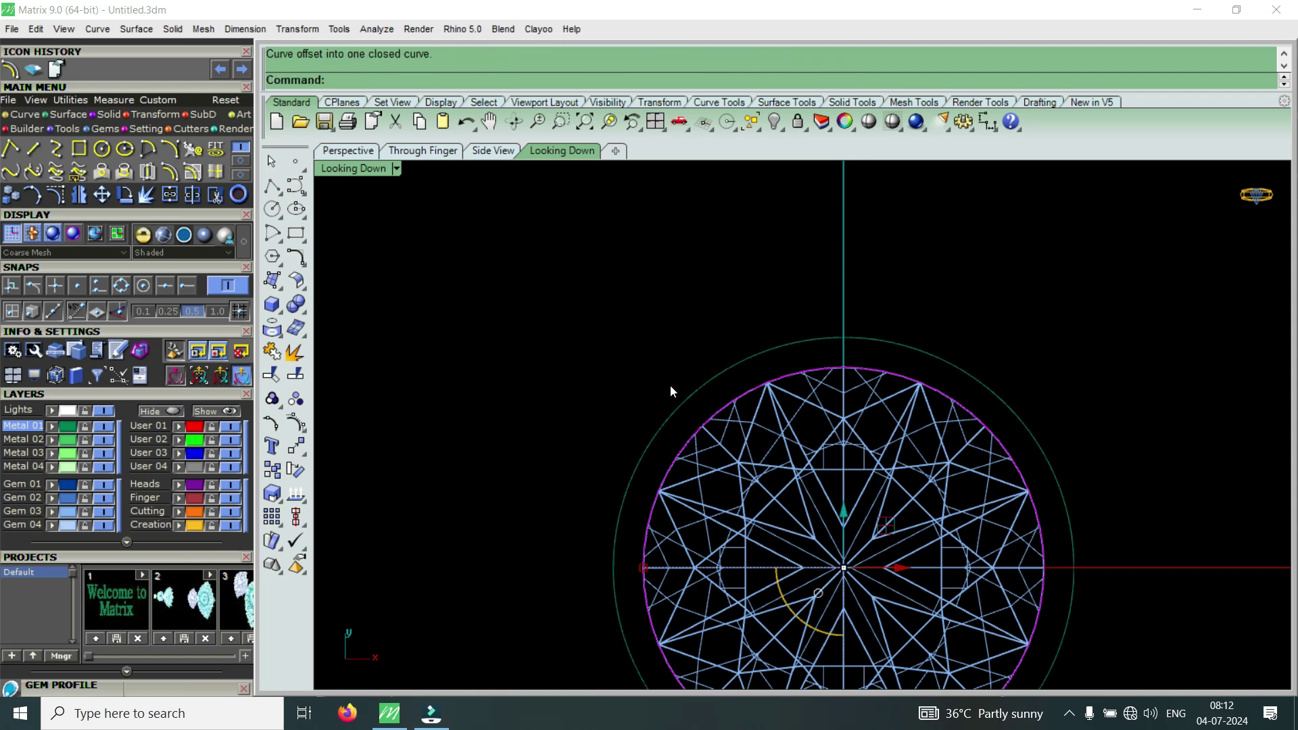
key("Delete")
Try offsetting the outer circle inward by 0.65 mm
left_click(689, 397)
right_click(689, 398)
type(".65")
key("Return")
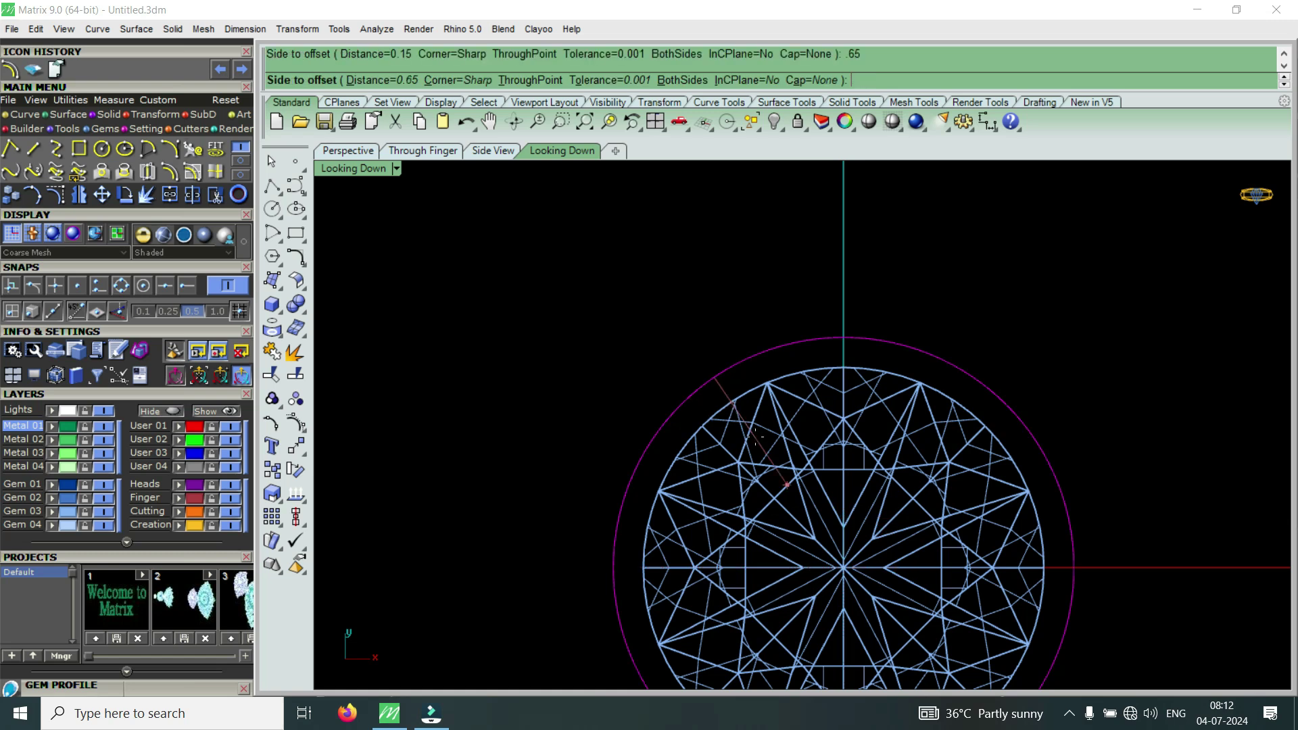
left_click(755, 437)
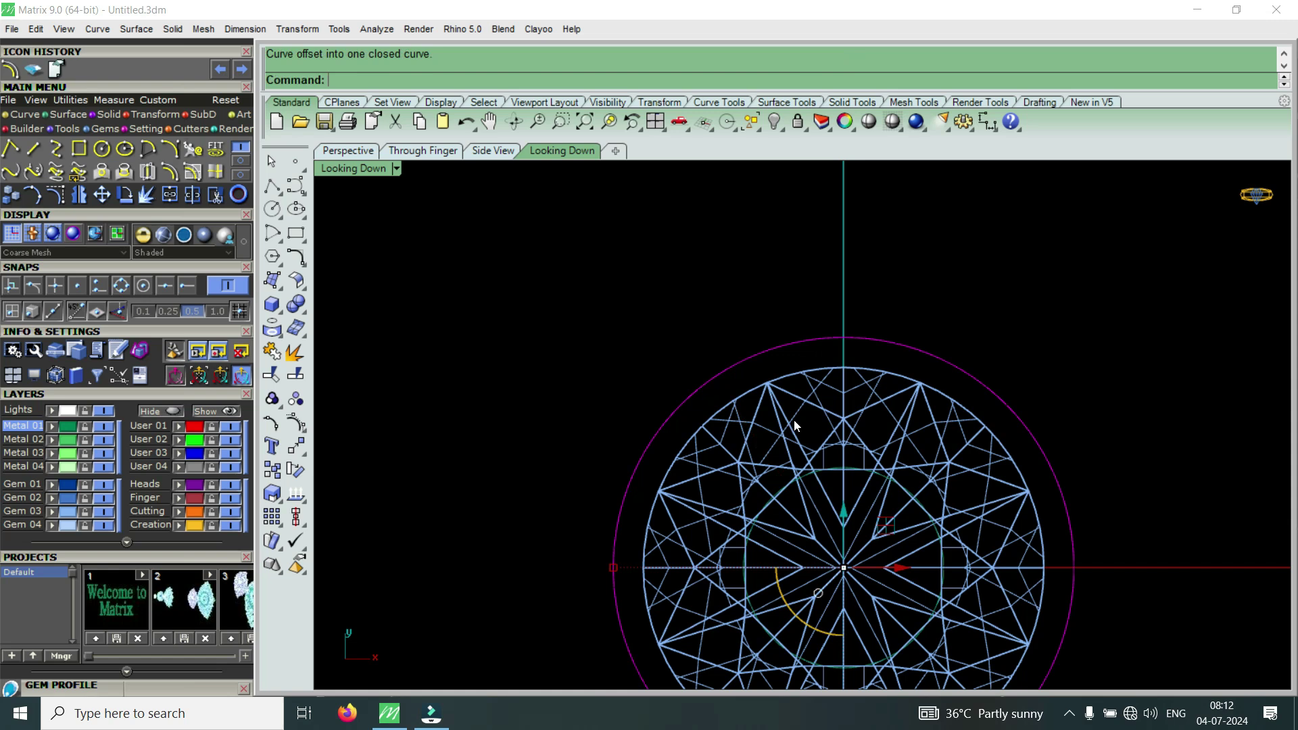
Offset the outer circle inward by 0.6 mm and add the new inner circle to the selection
key("Return")
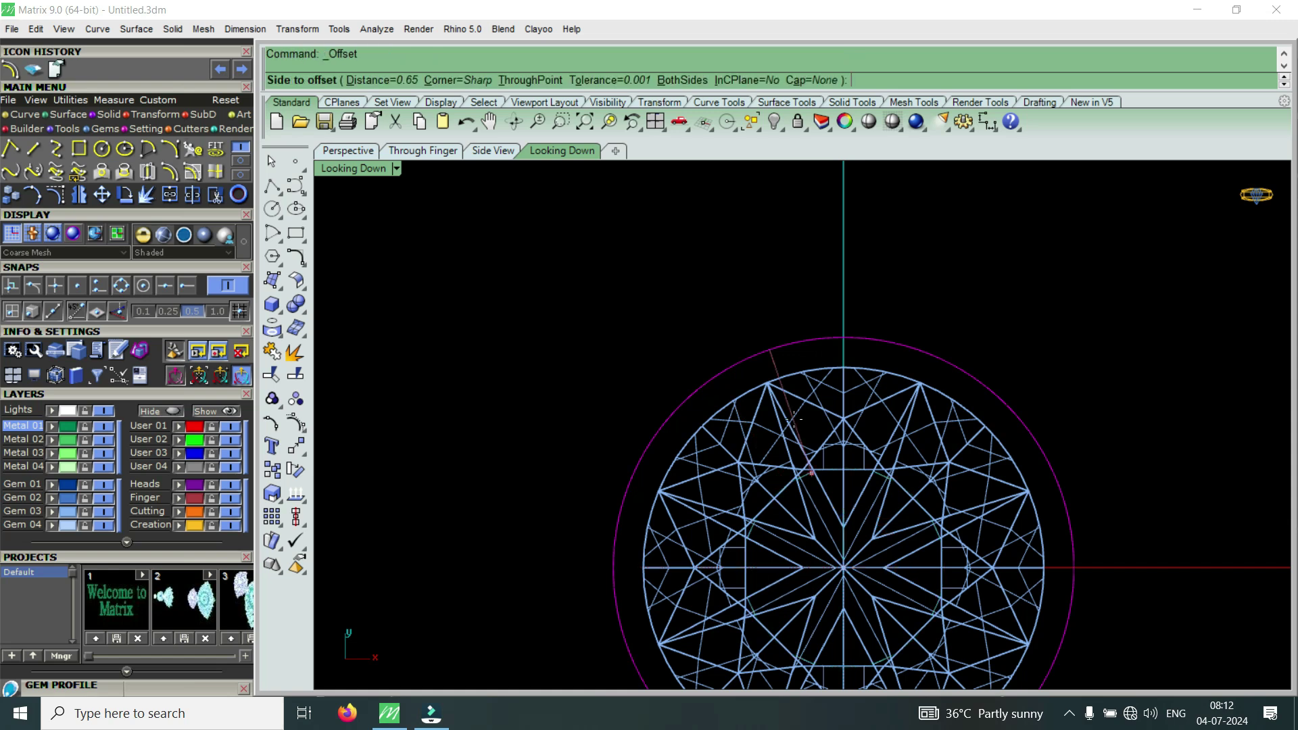
type(".6")
key("Return")
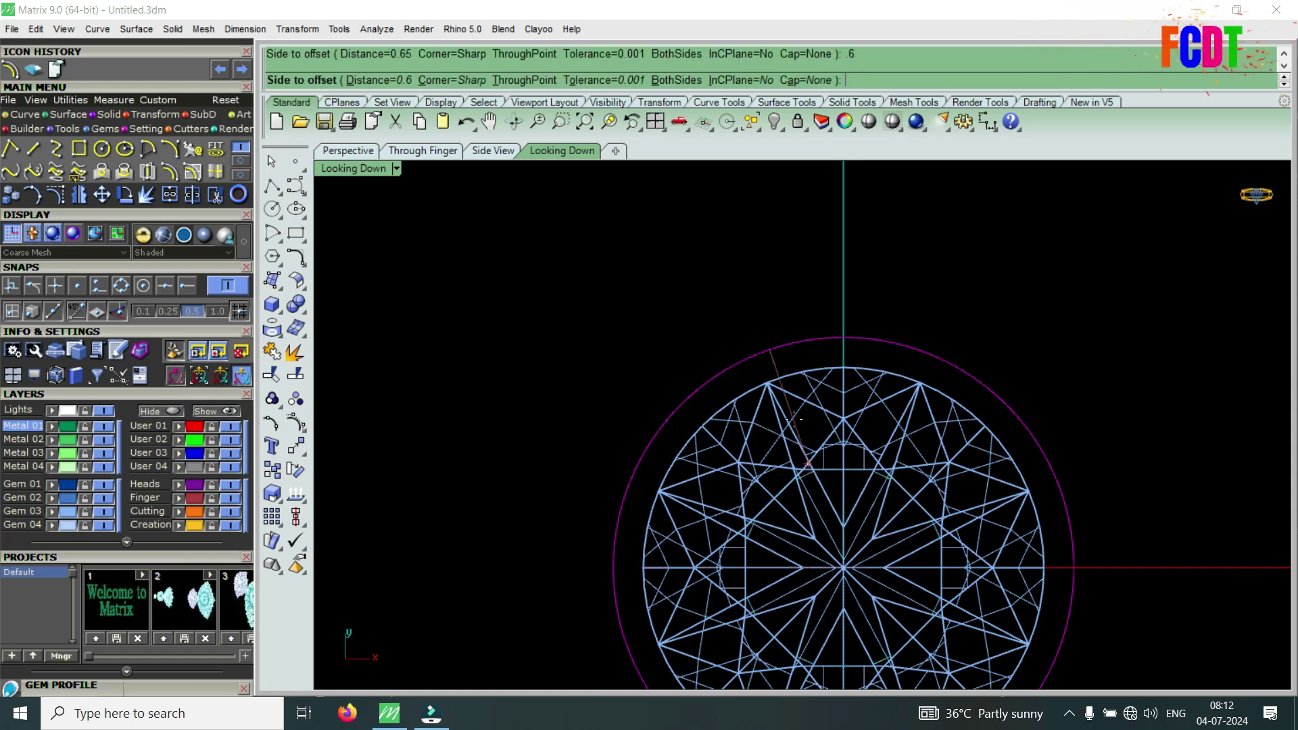
left_click(793, 420)
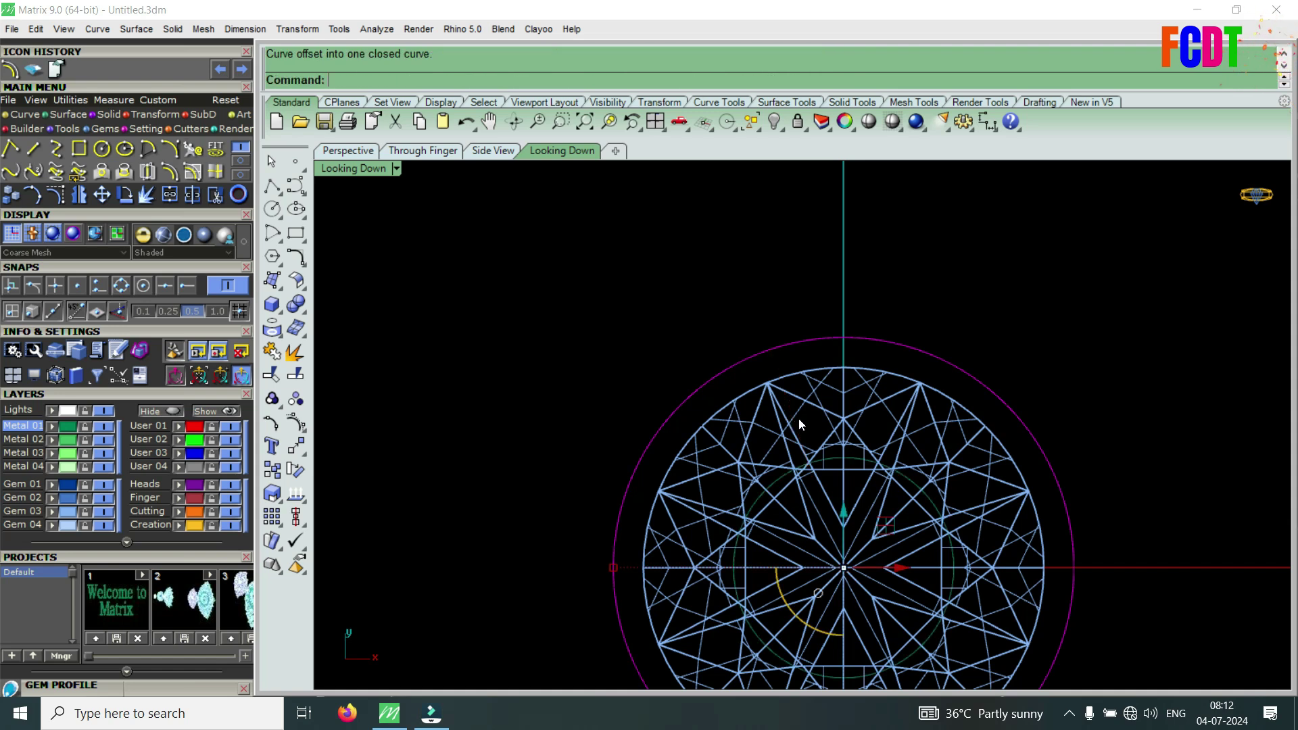
scroll(828, 464, "up", 1)
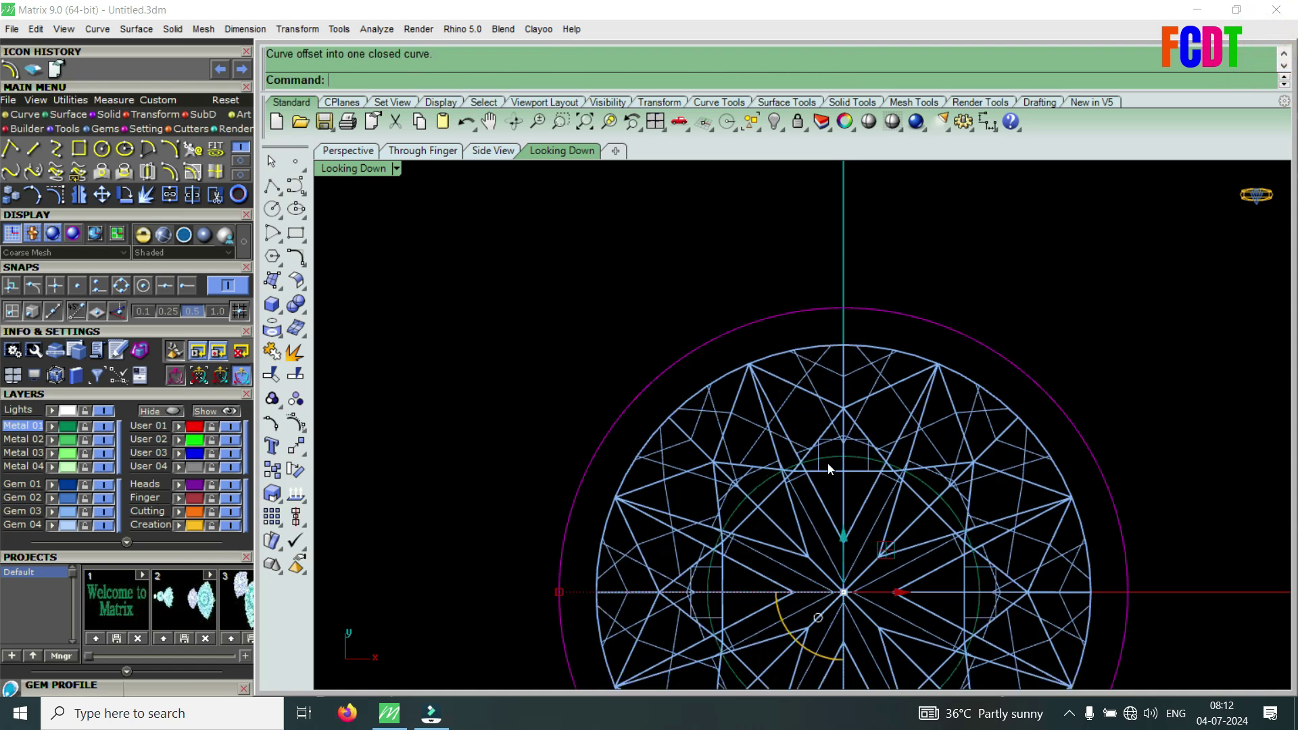
left_click(827, 464)
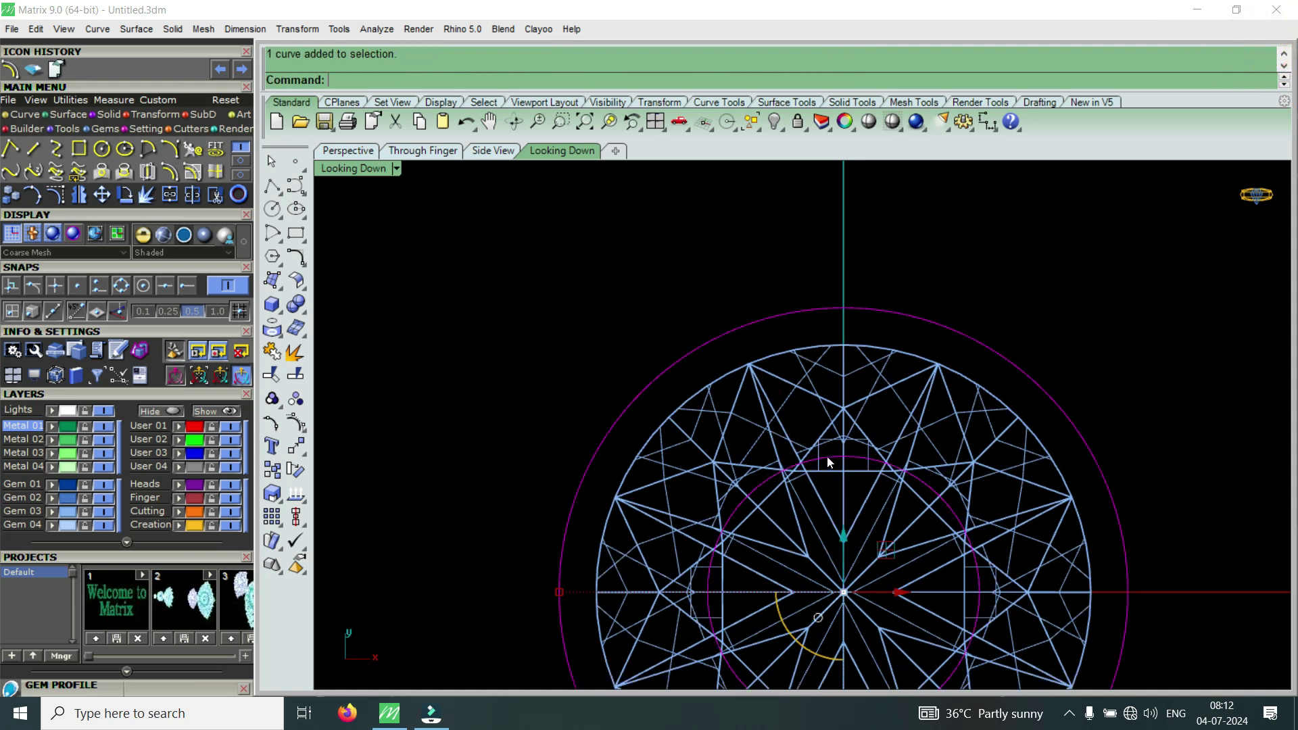
Try extruding the two concentric circles as a solid by a distance of -3 mm, and undo the extrusion
double_click(364, 171)
scroll(1052, 553, "up", 15)
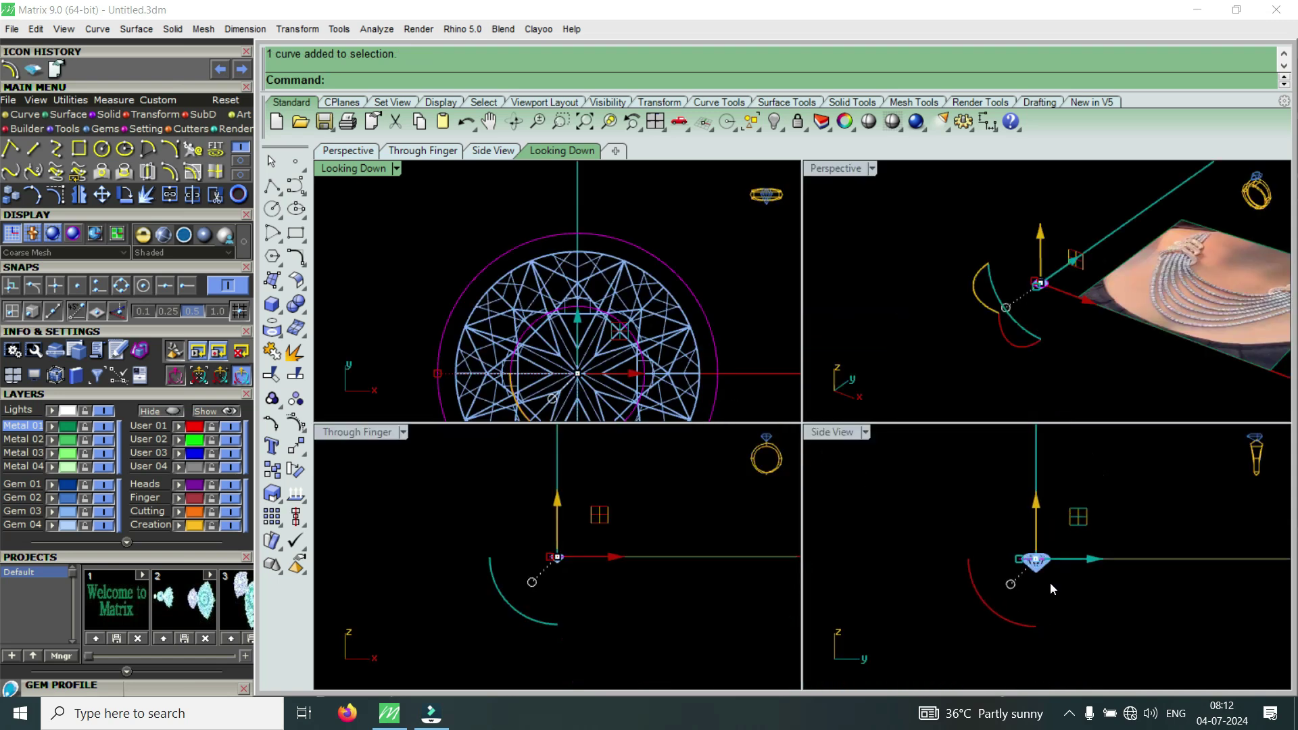
left_click(111, 116)
left_click(192, 150)
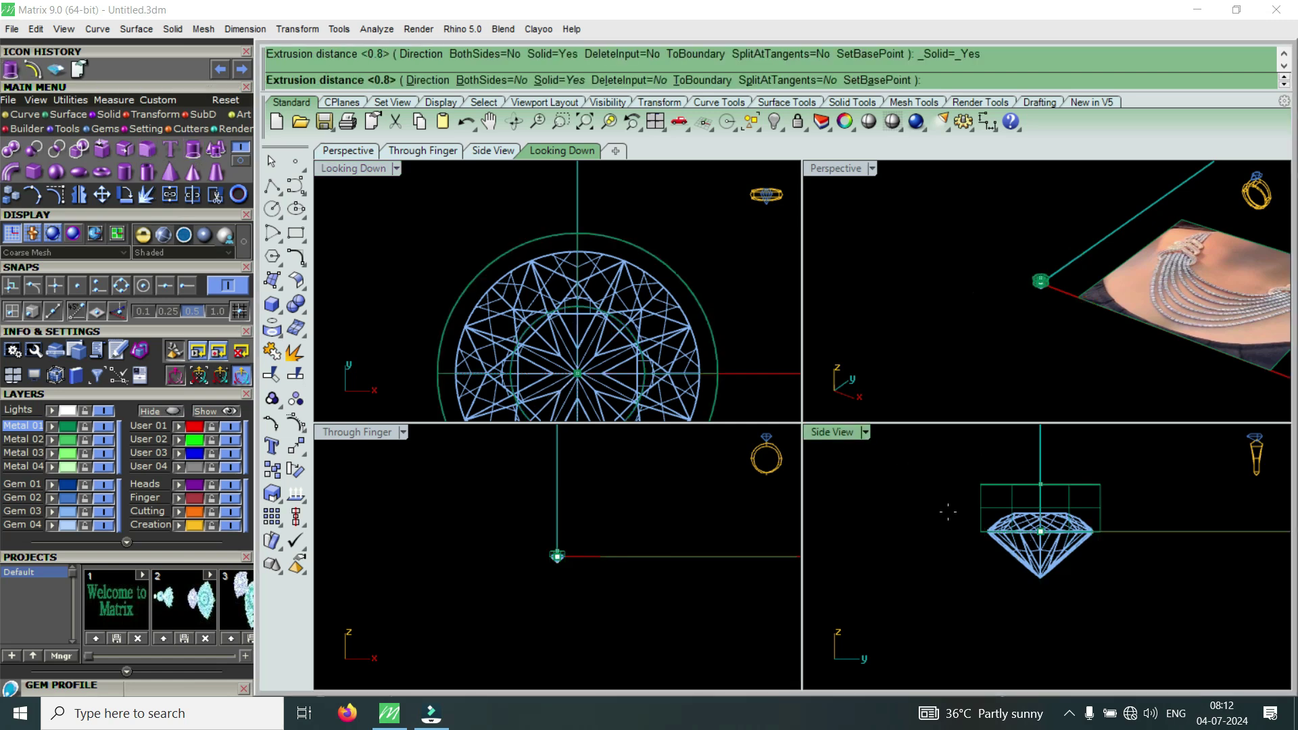
type("-")
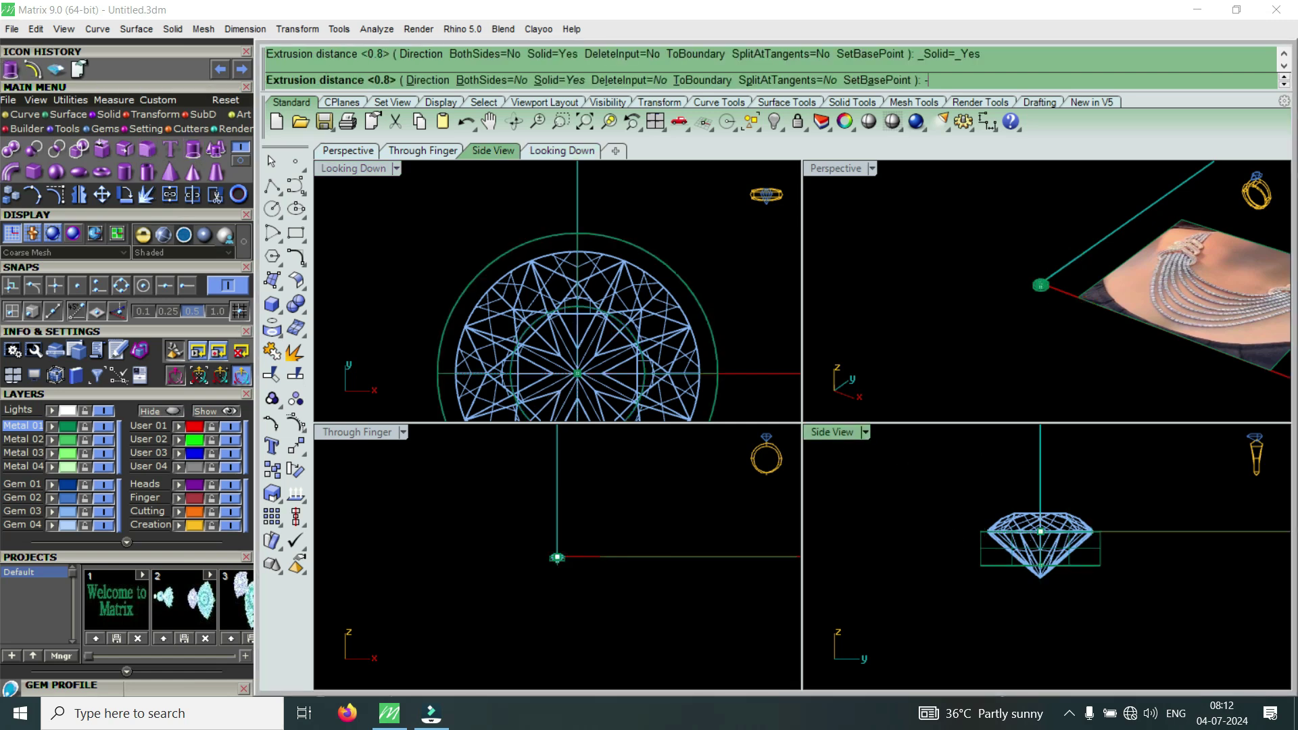
type("1")
key("Return")
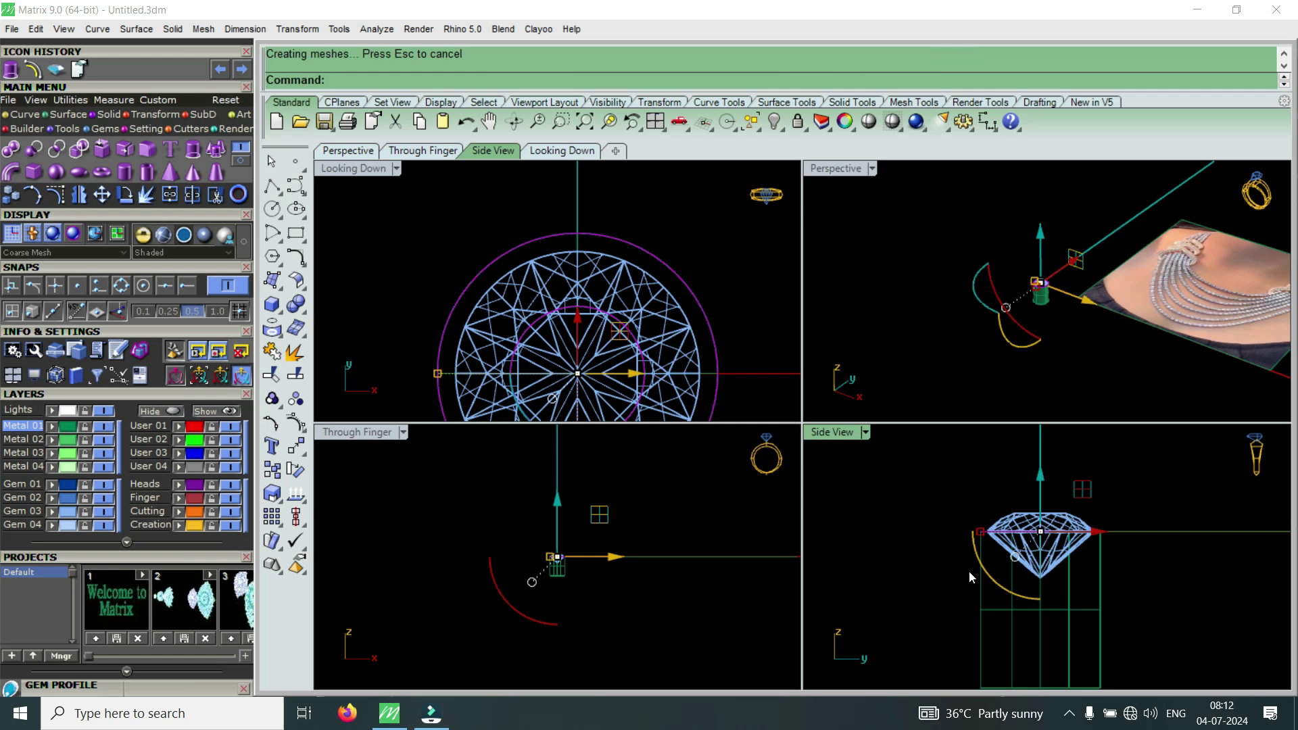
scroll(1035, 573, "up", 2)
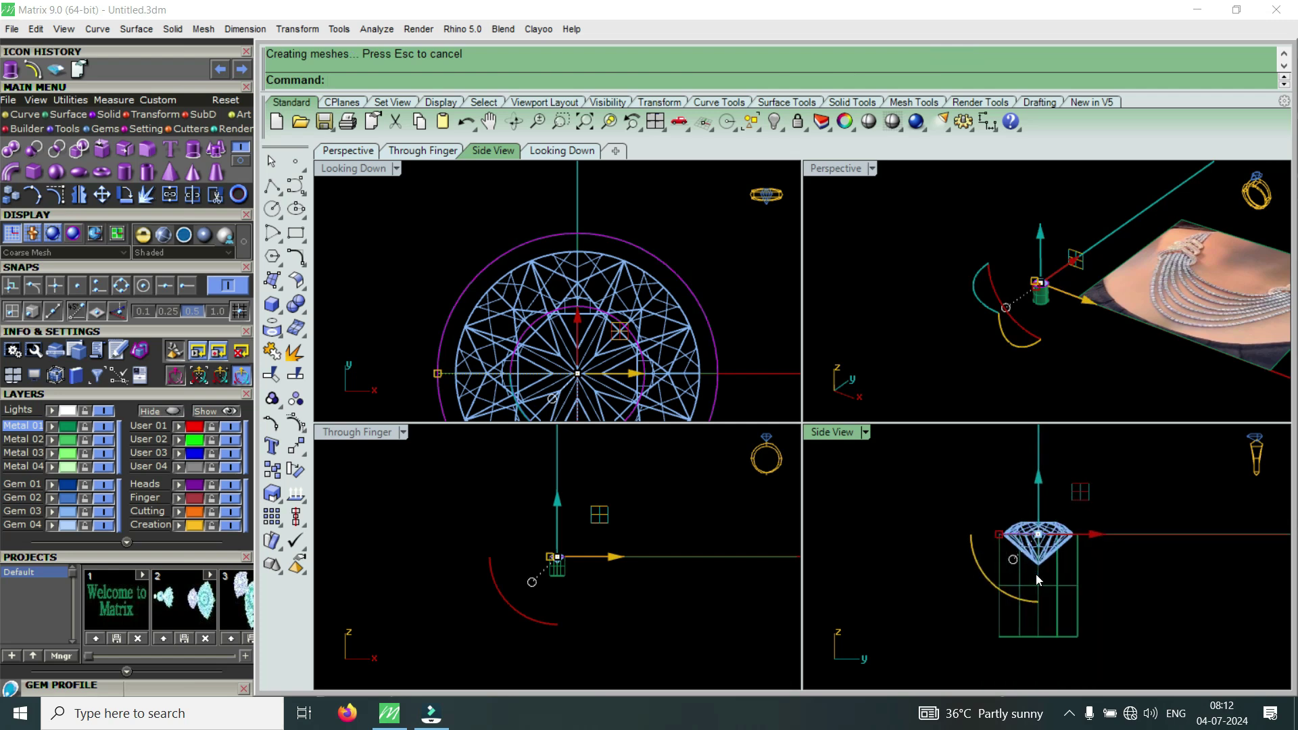
key("ctrl+z")
Extrude the two concentric circles as a solid by a distance of -2.8 mm to form the tube under the diamond
right_click(983, 602)
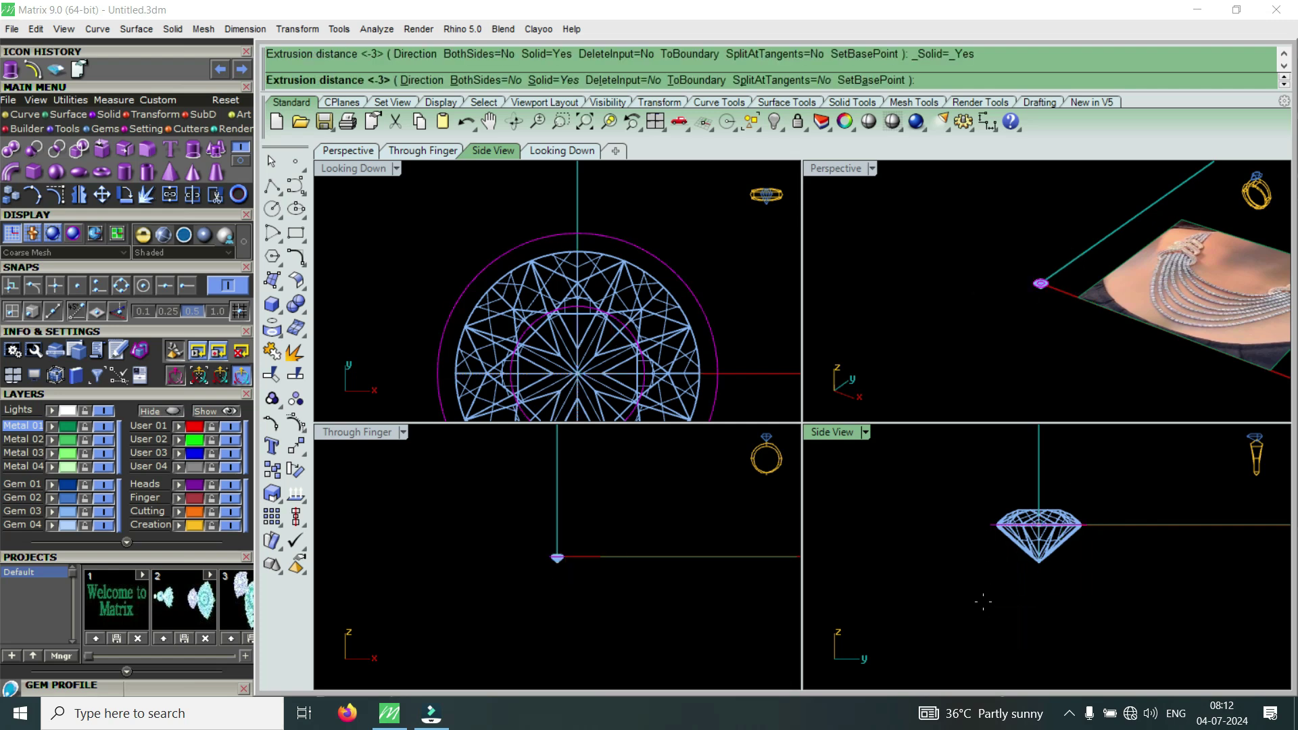
type("-2.")
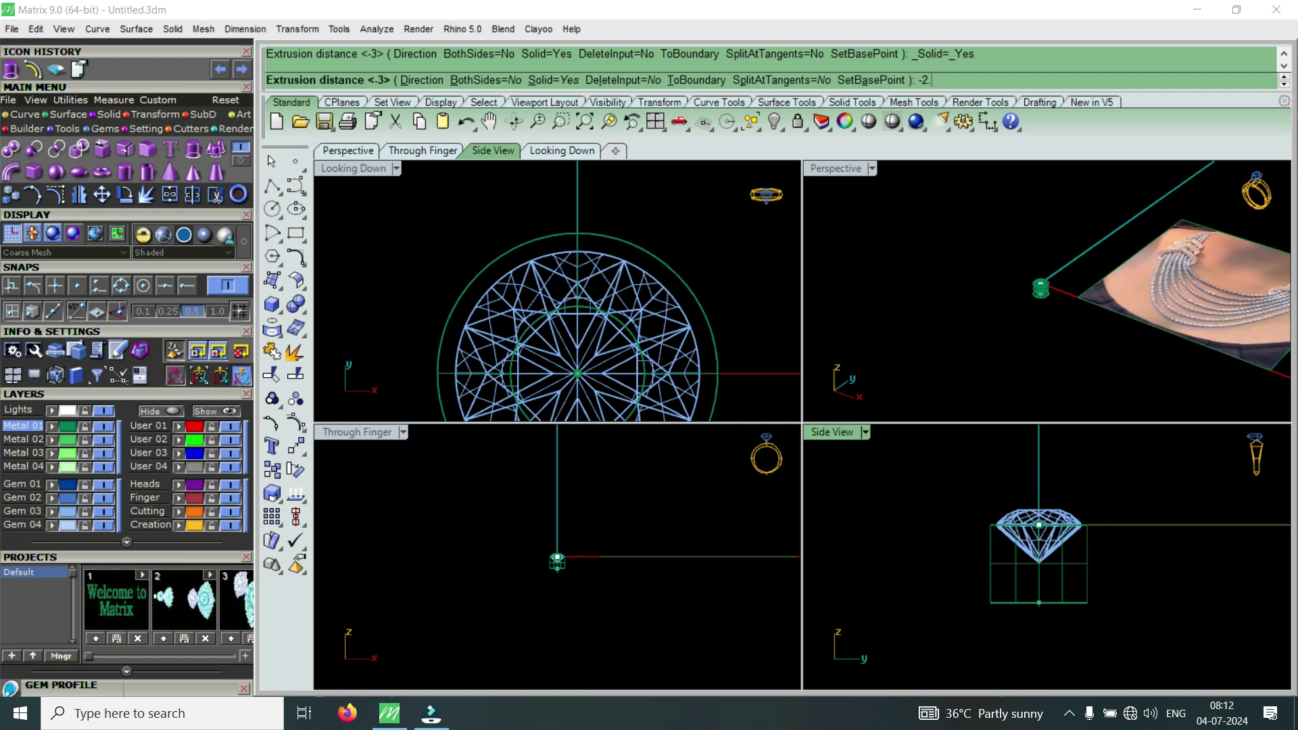
type("5")
key("Return")
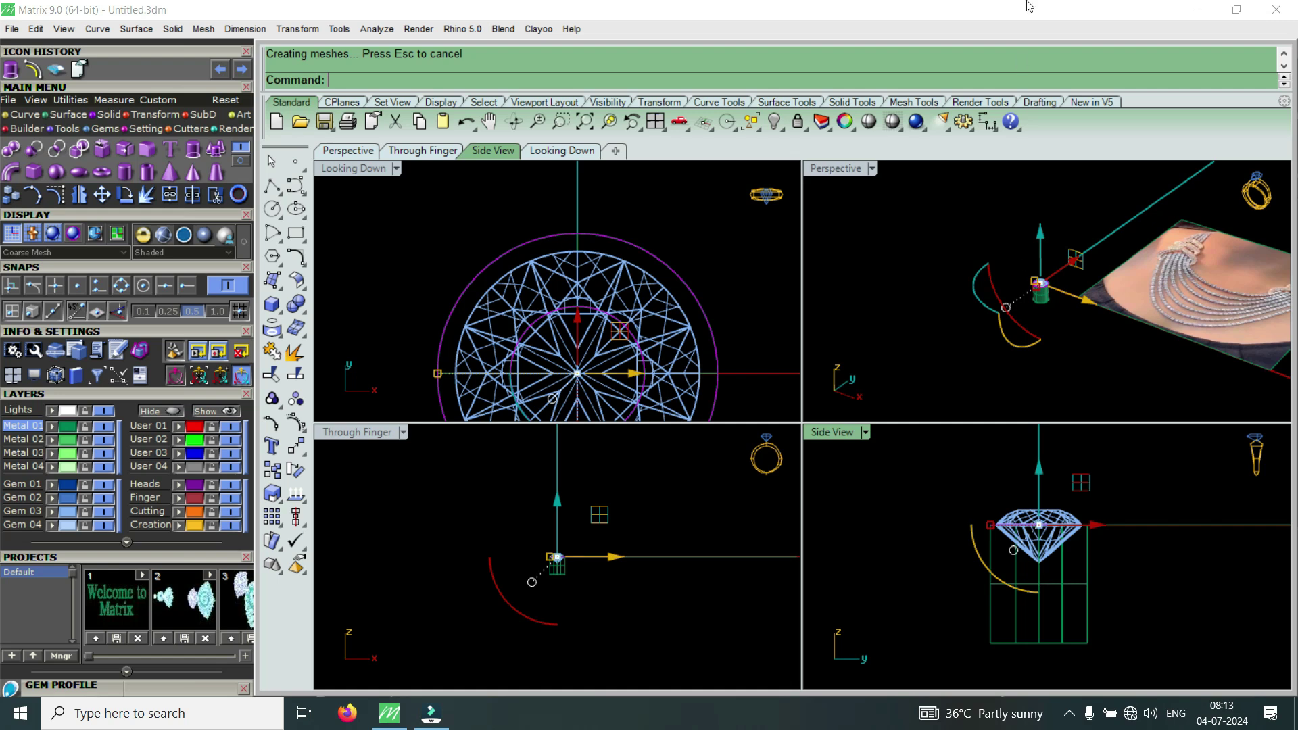
key("Escape")
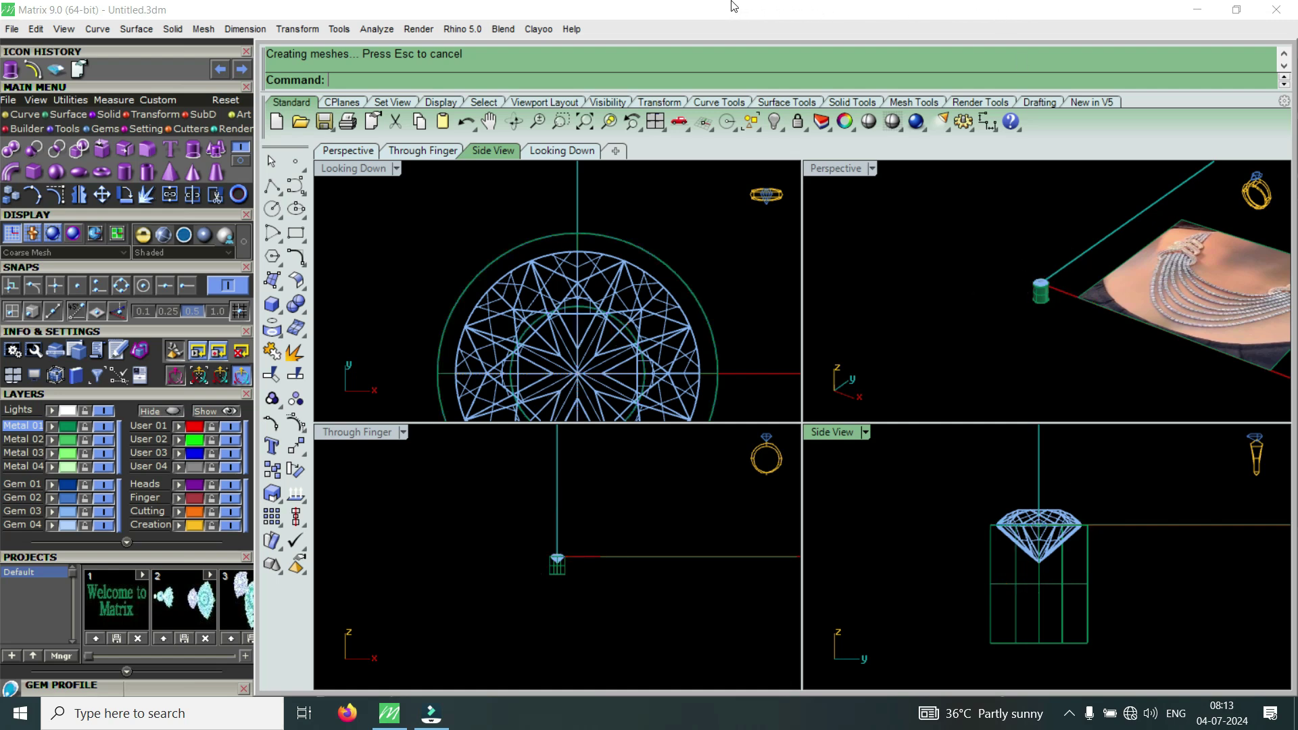
Draw a circle with a diameter of 0.65 mm centred on the origin in the Looking Down view
scroll(571, 247, "down", 3)
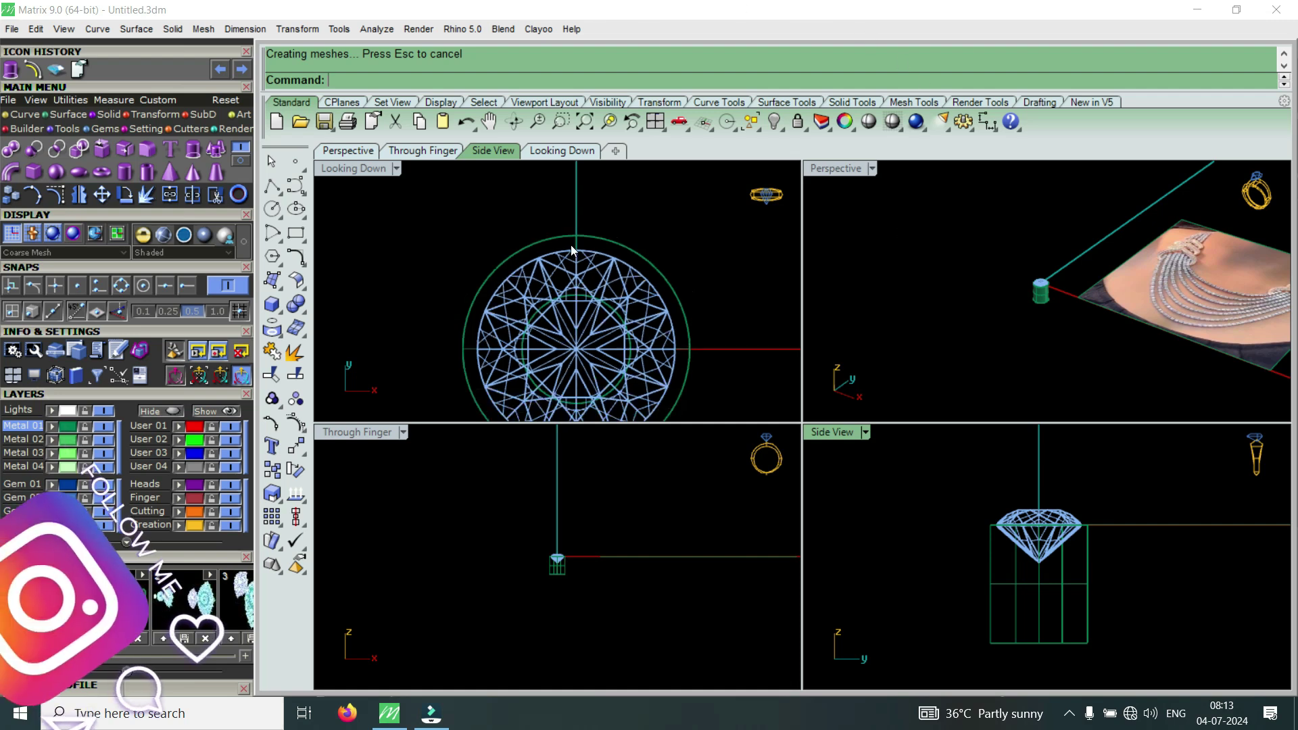
left_click(26, 114)
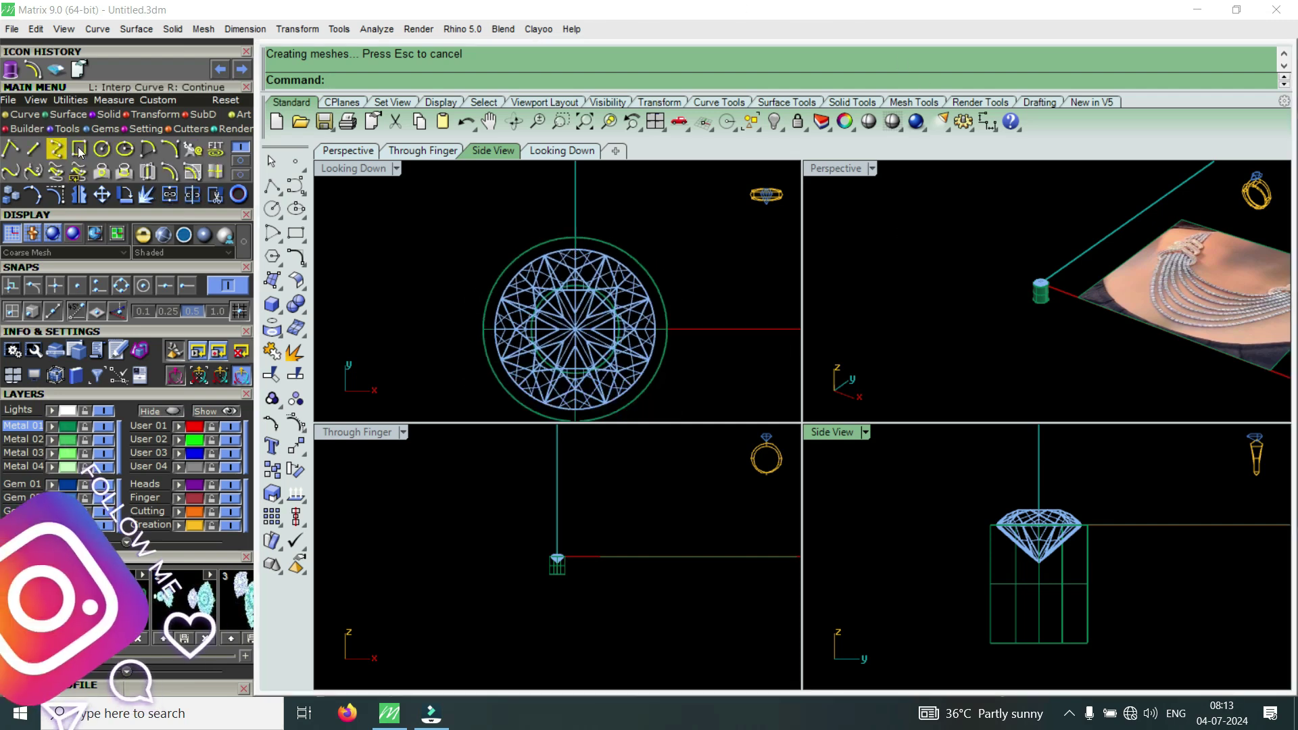
left_click(102, 148)
type("0")
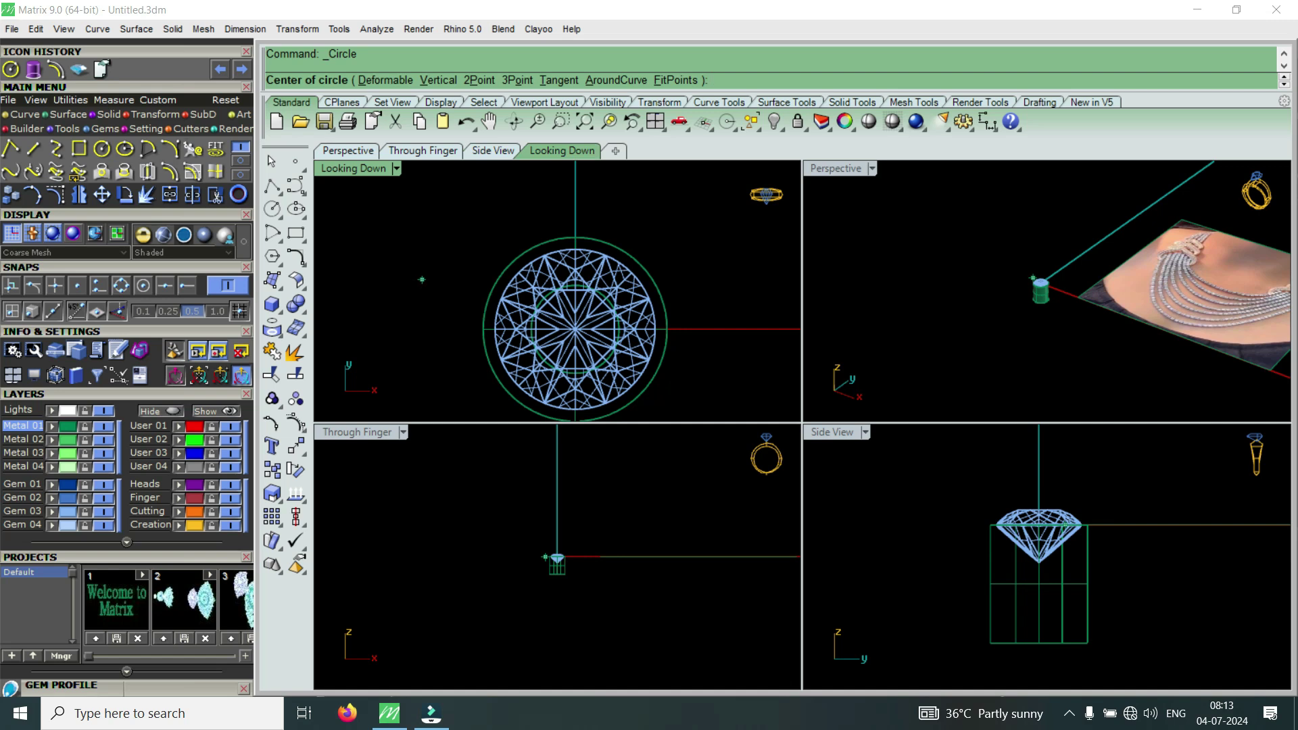
key("Return")
type(".65")
key("Return")
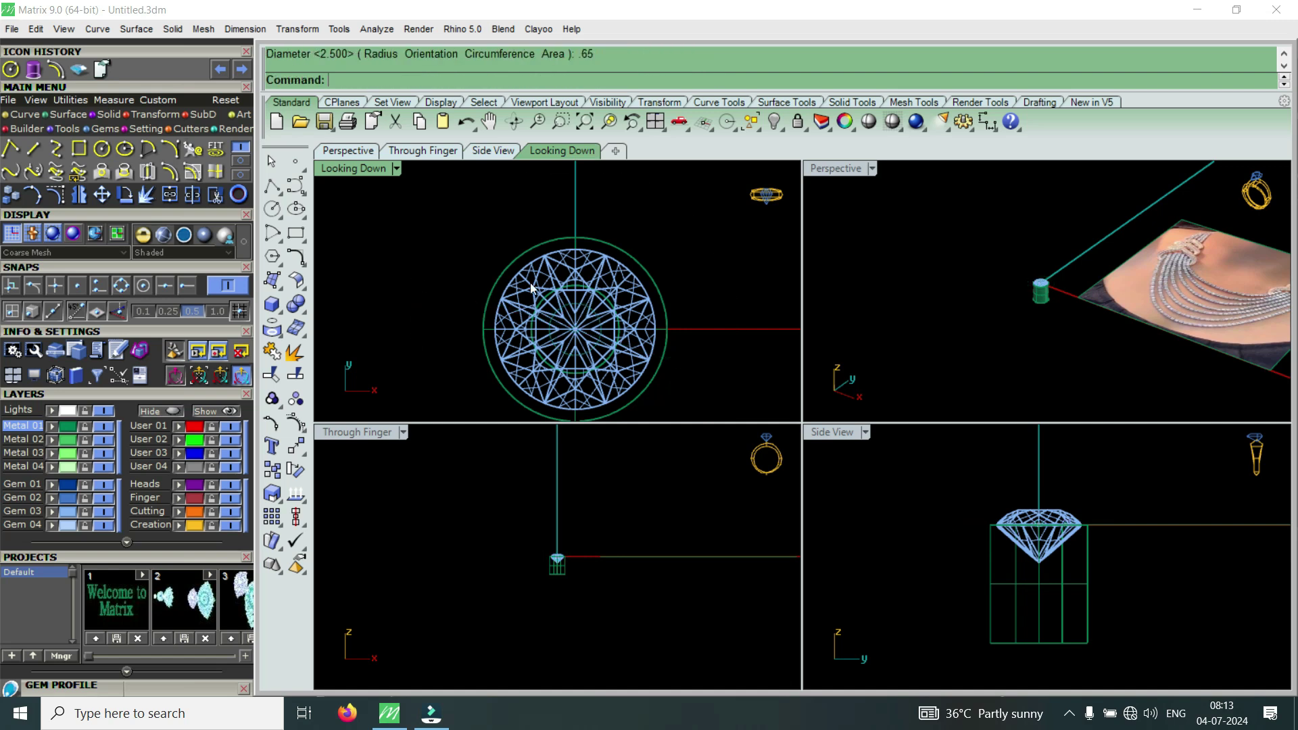
Move the 0.65 mm circle straight along the Y axis so it sits across the tube's outer rim, slightly overlapping the diamond's edge
scroll(541, 287, "up", 3)
left_click(573, 321)
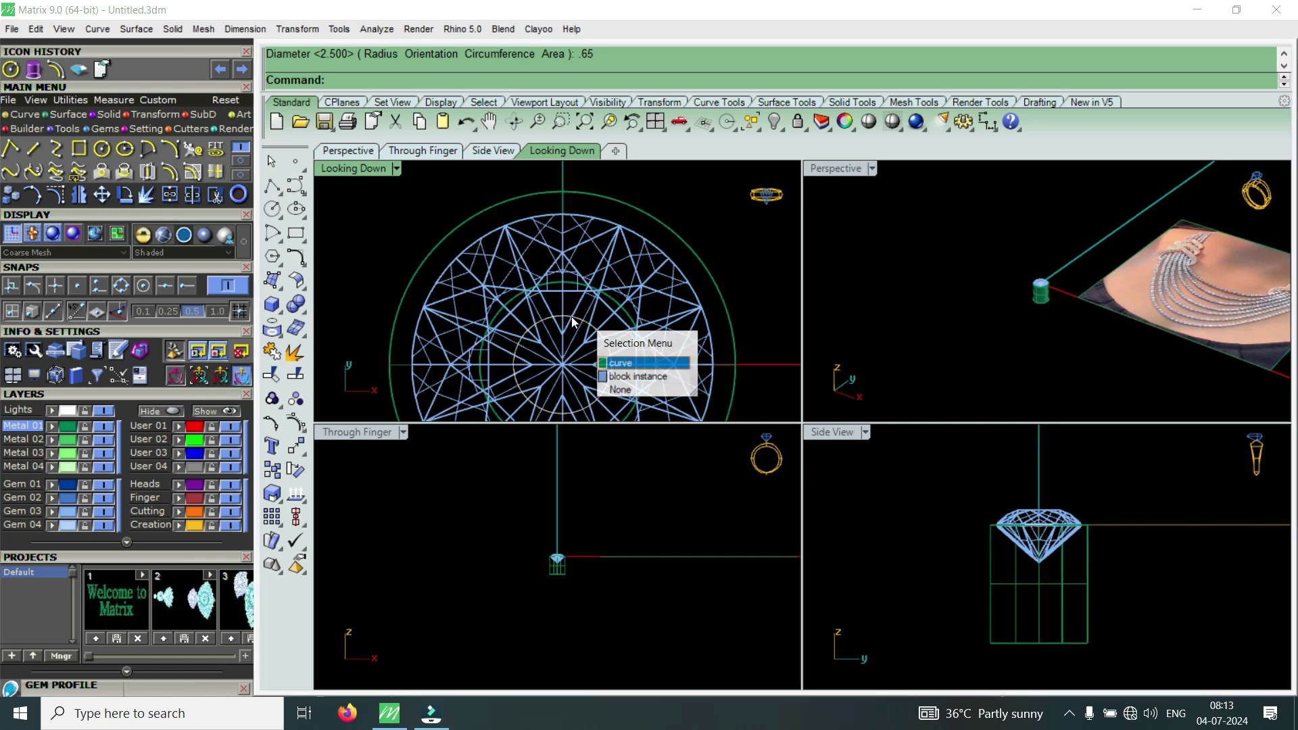
left_click(619, 363)
scroll(619, 358, "down", 4)
left_click_drag(594, 312, 602, 233)
left_click_drag(602, 229, 603, 231)
scroll(590, 277, "up", 3)
scroll(589, 278, "down", 3)
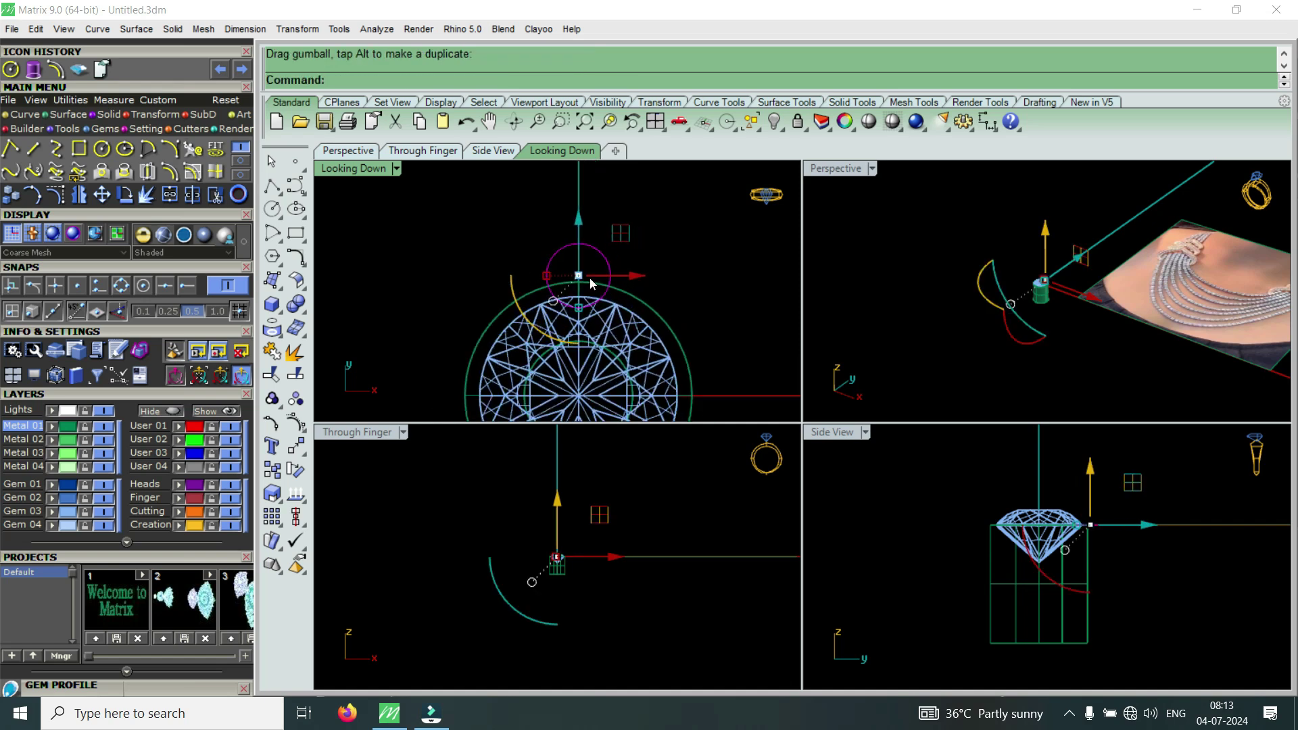
scroll(591, 287, "up", 4)
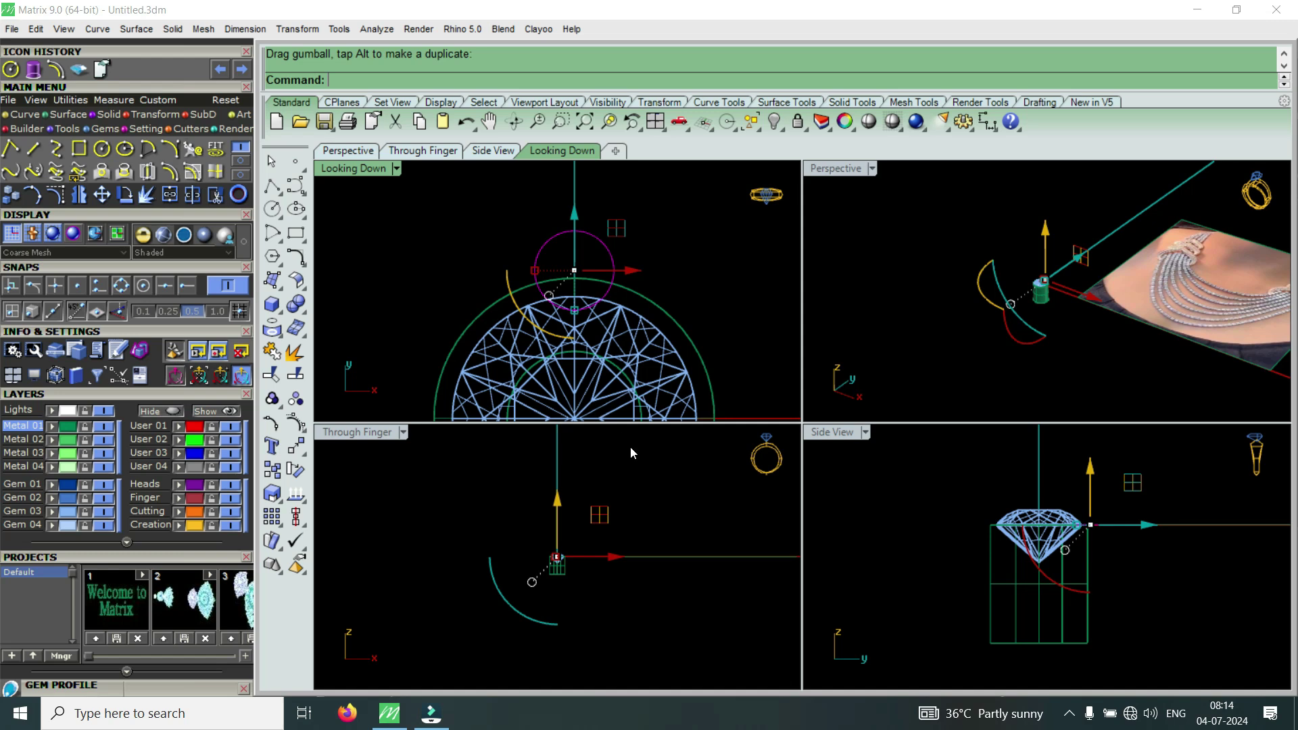
Move the small circle vertically down by 2.8 mm in the Side View, level with the tube's base
left_click(102, 195)
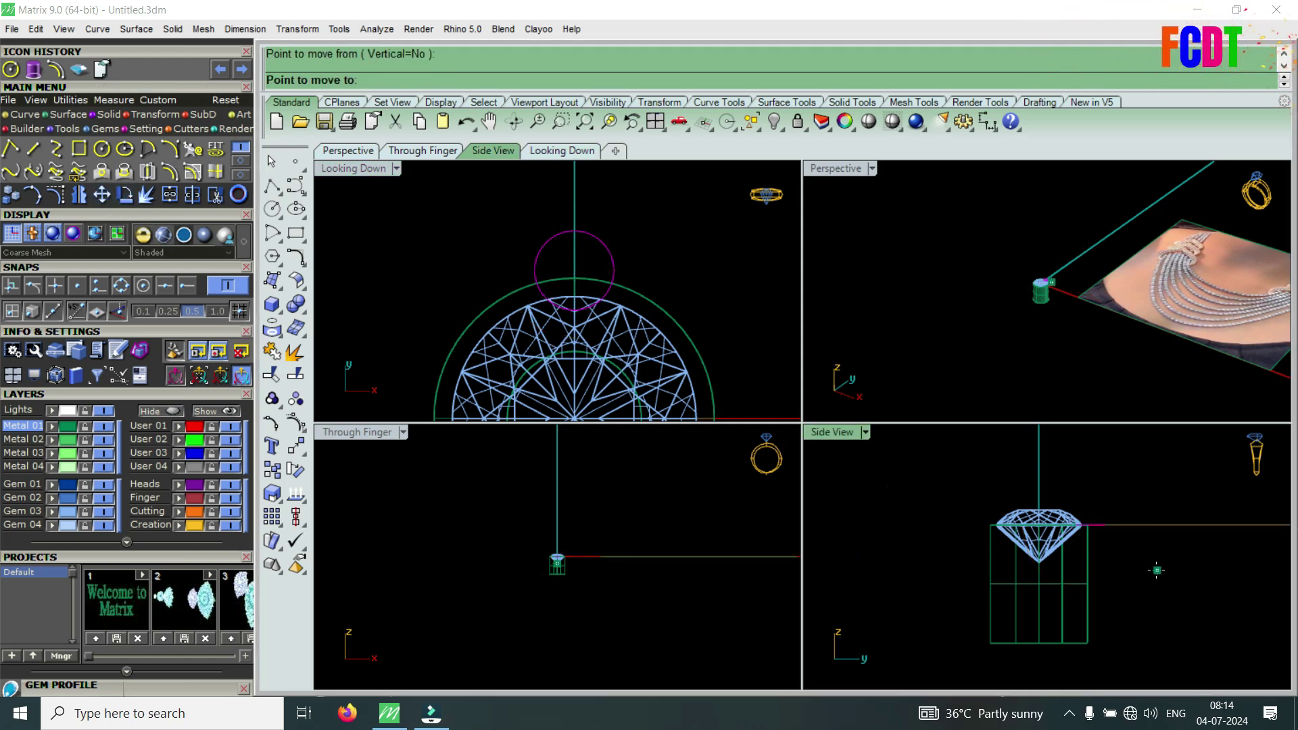
type("-2.8")
key("Return")
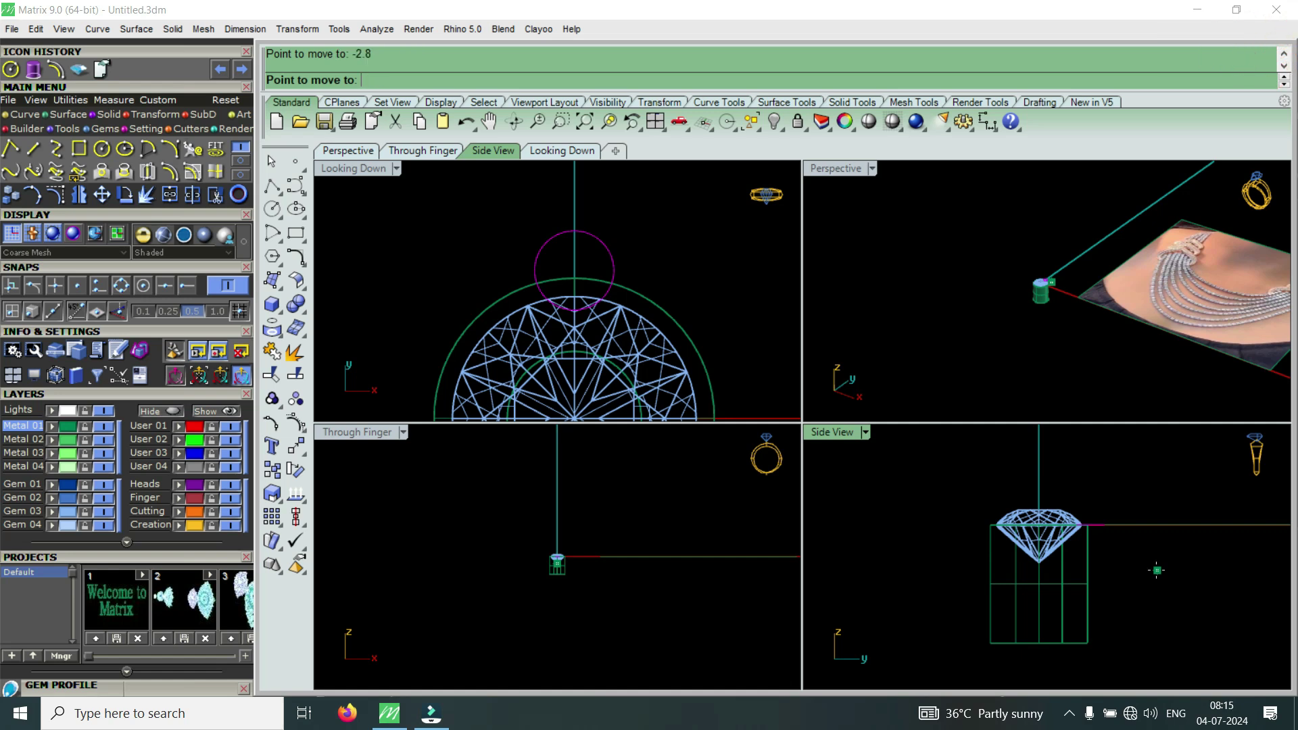
left_click(1159, 598)
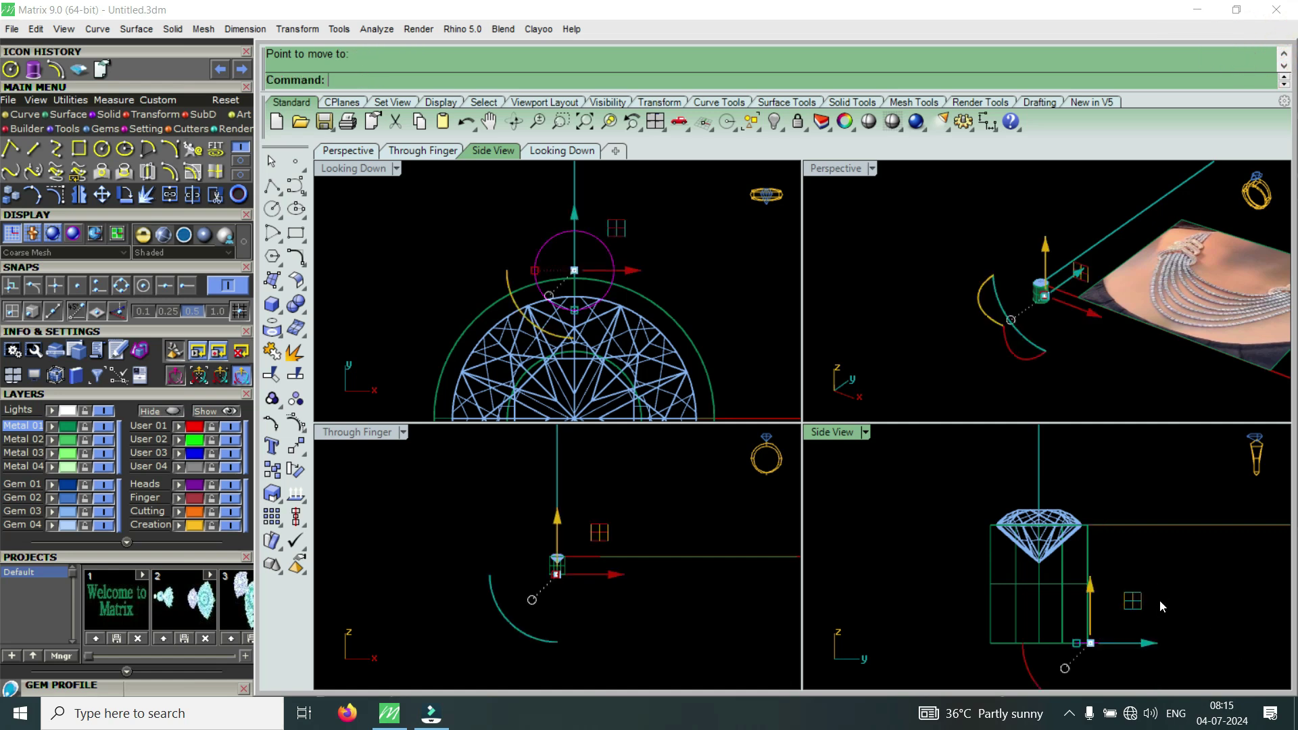
Try extruding the small circle upward as a solid by 3.6 mm in the Perspective view, and undo the extrusion
left_click(849, 166)
double_click(849, 166)
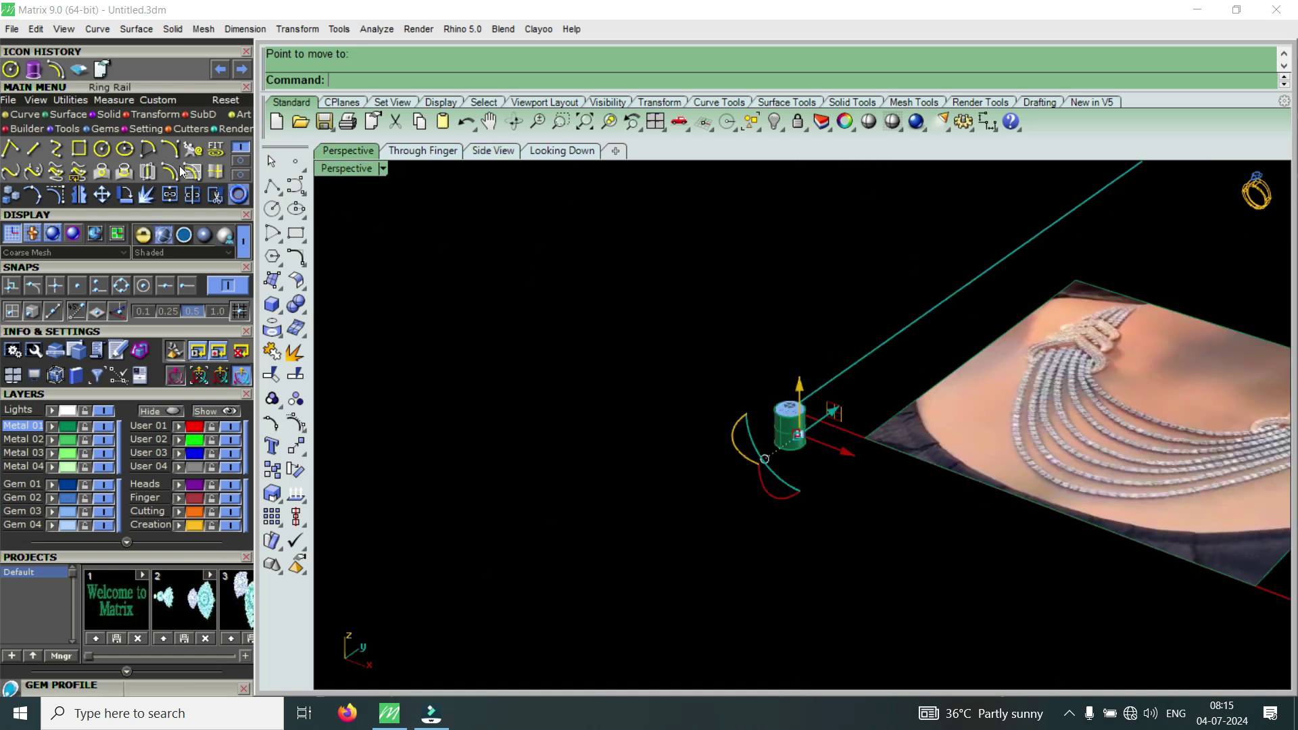
left_click(103, 115)
left_click(609, 365)
scroll(819, 492, "up", 3)
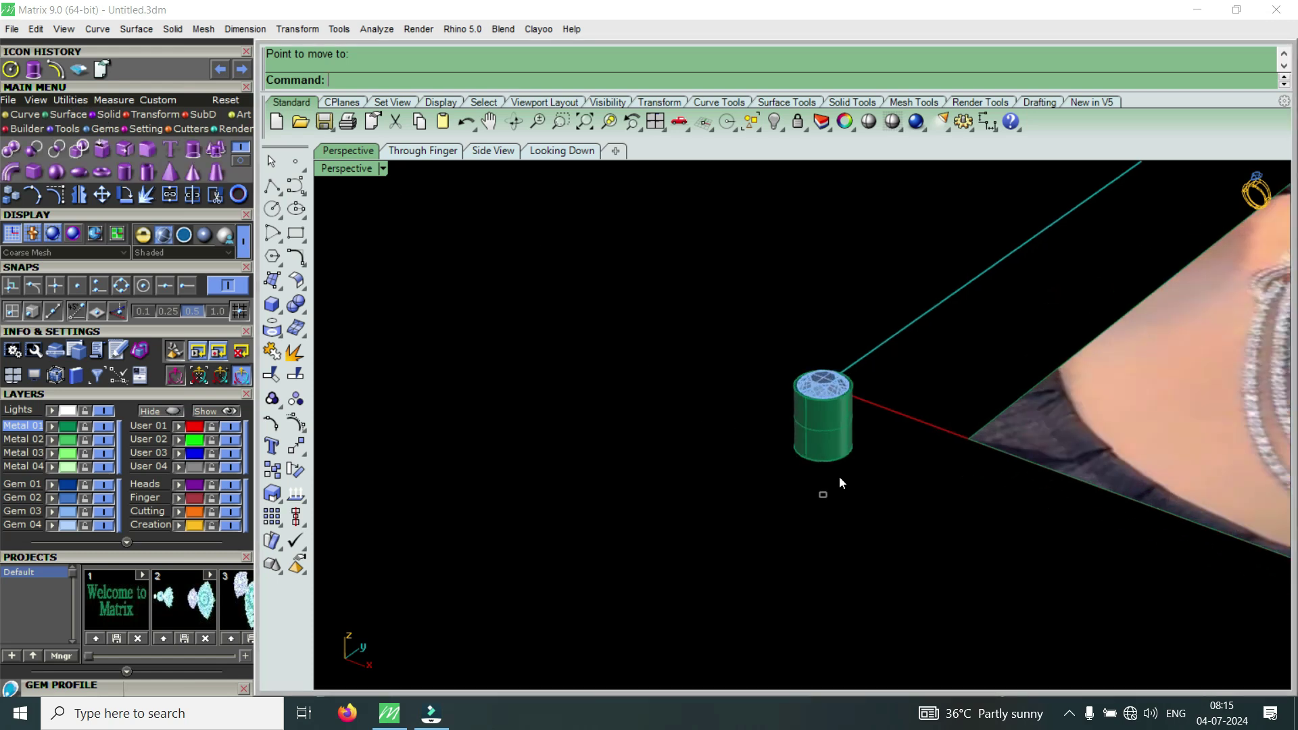
left_click(841, 483)
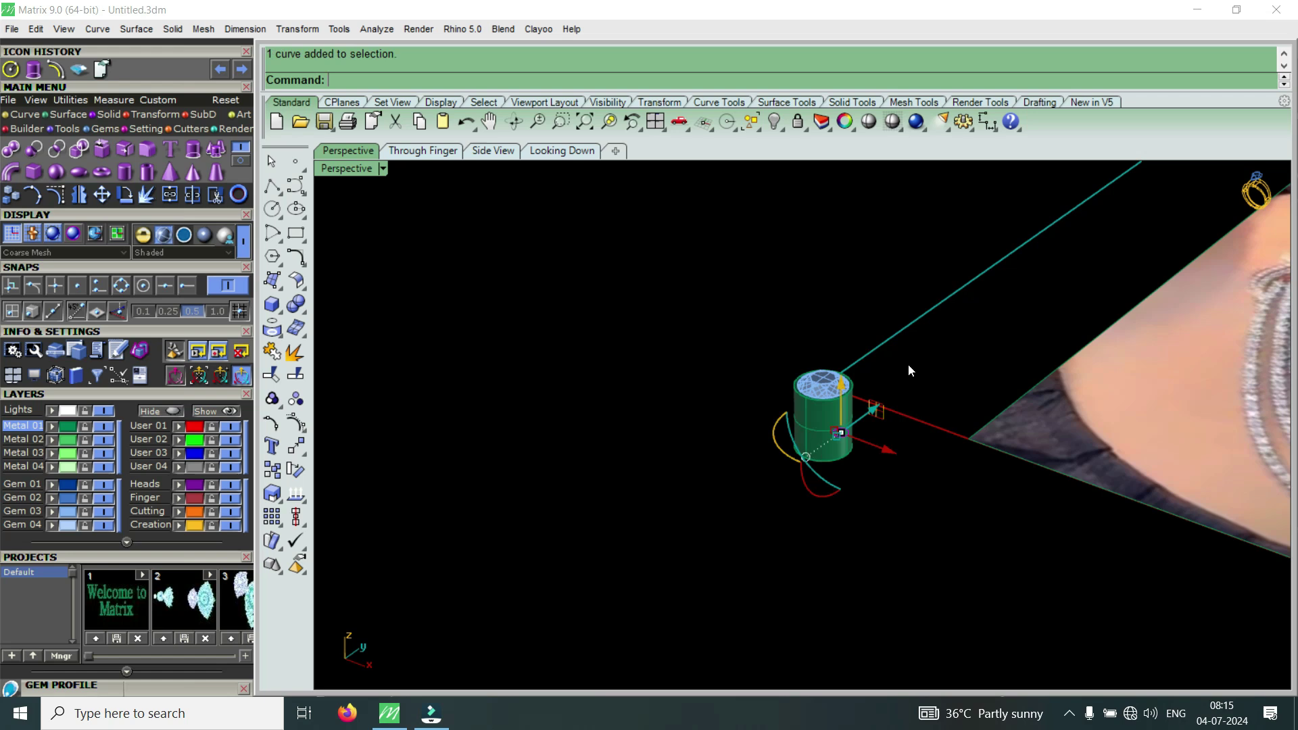
left_click(30, 75)
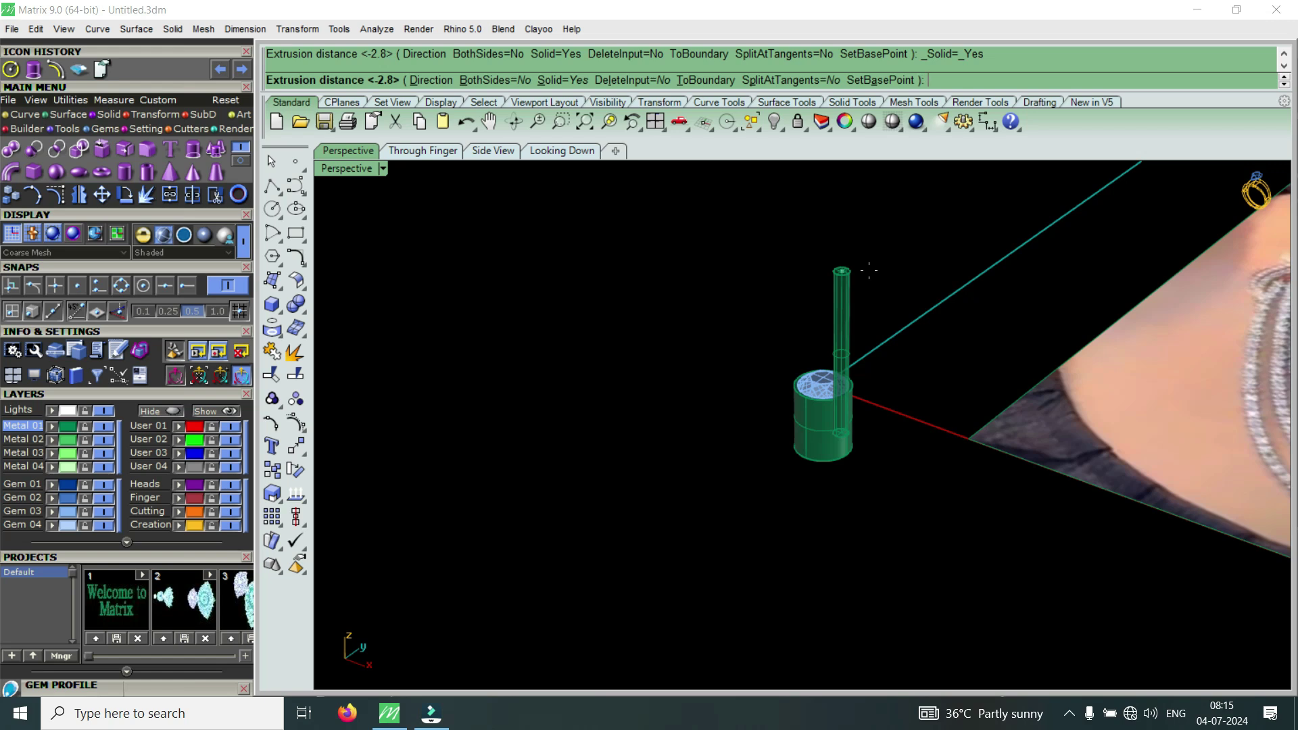
type("3.6")
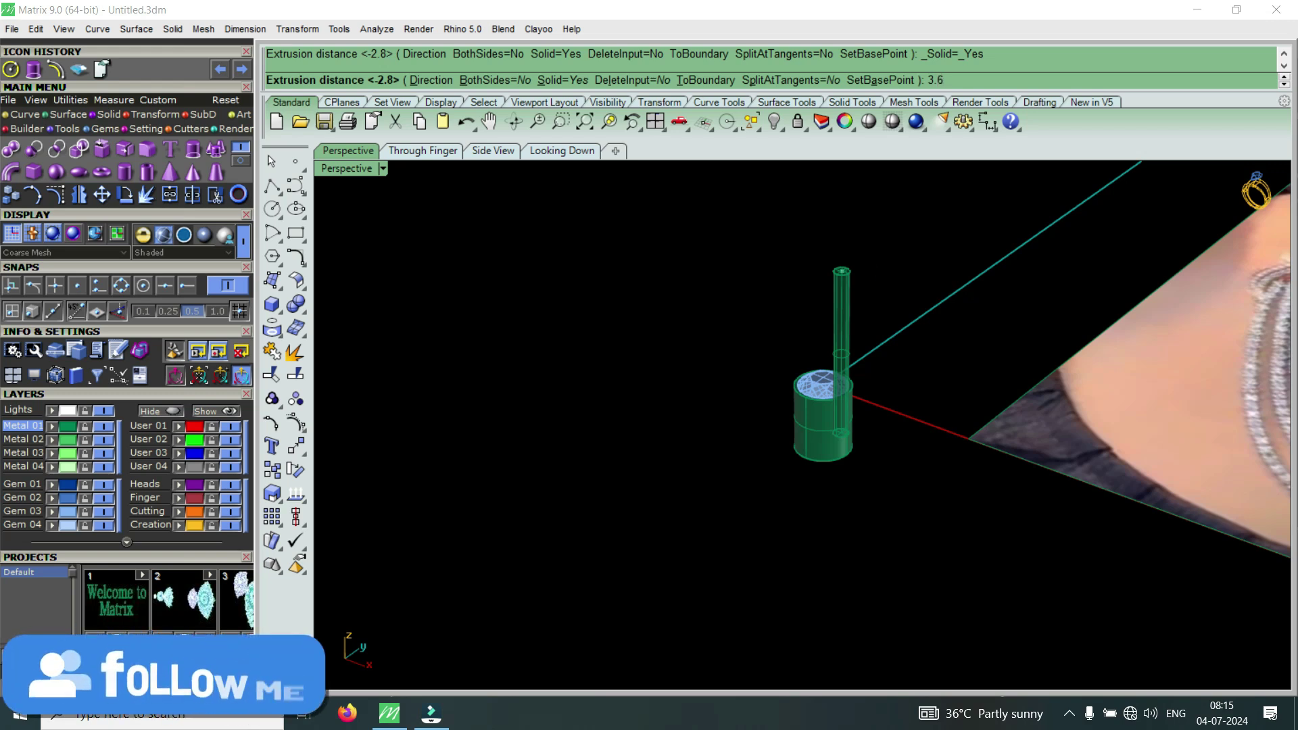
key("Return")
right_click_drag(901, 378, 780, 373)
scroll(887, 402, "up", 9)
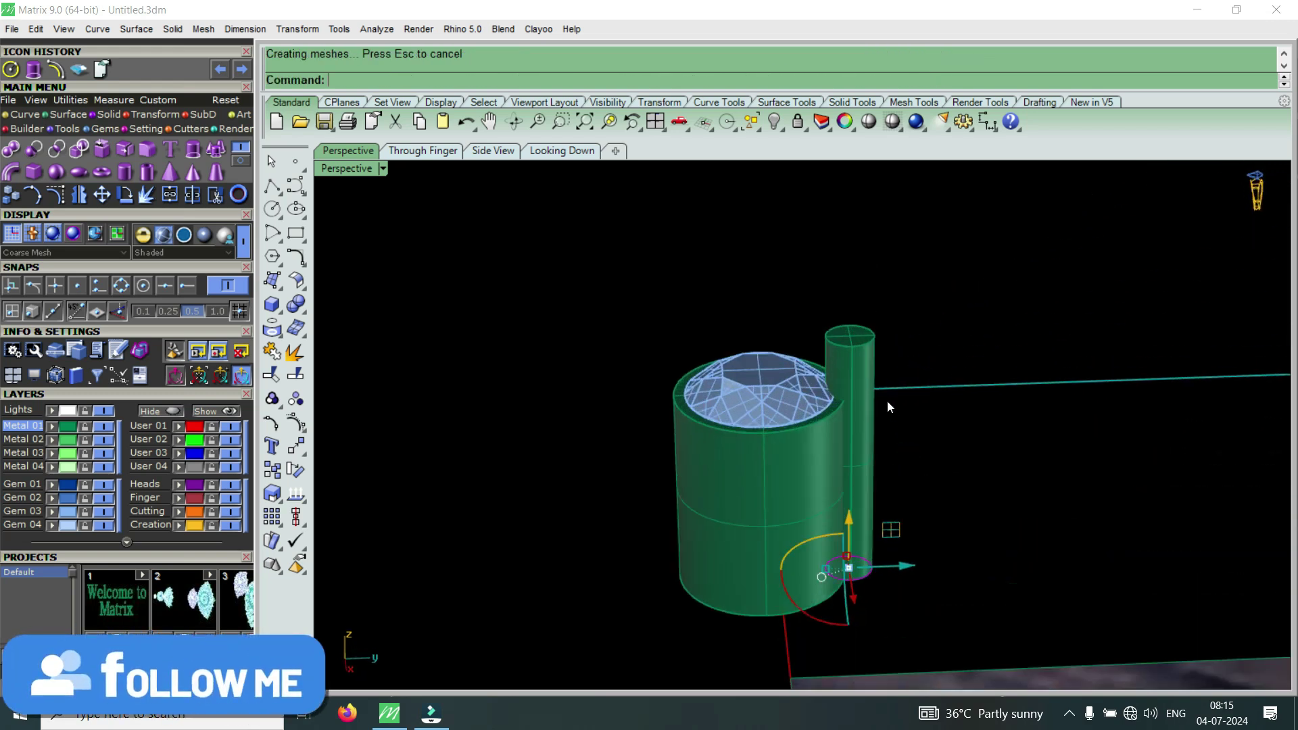
key("ctrl+z")
Extrude the small circle upward as a solid by 3.5 mm to form a prong beside the tube
key("Return")
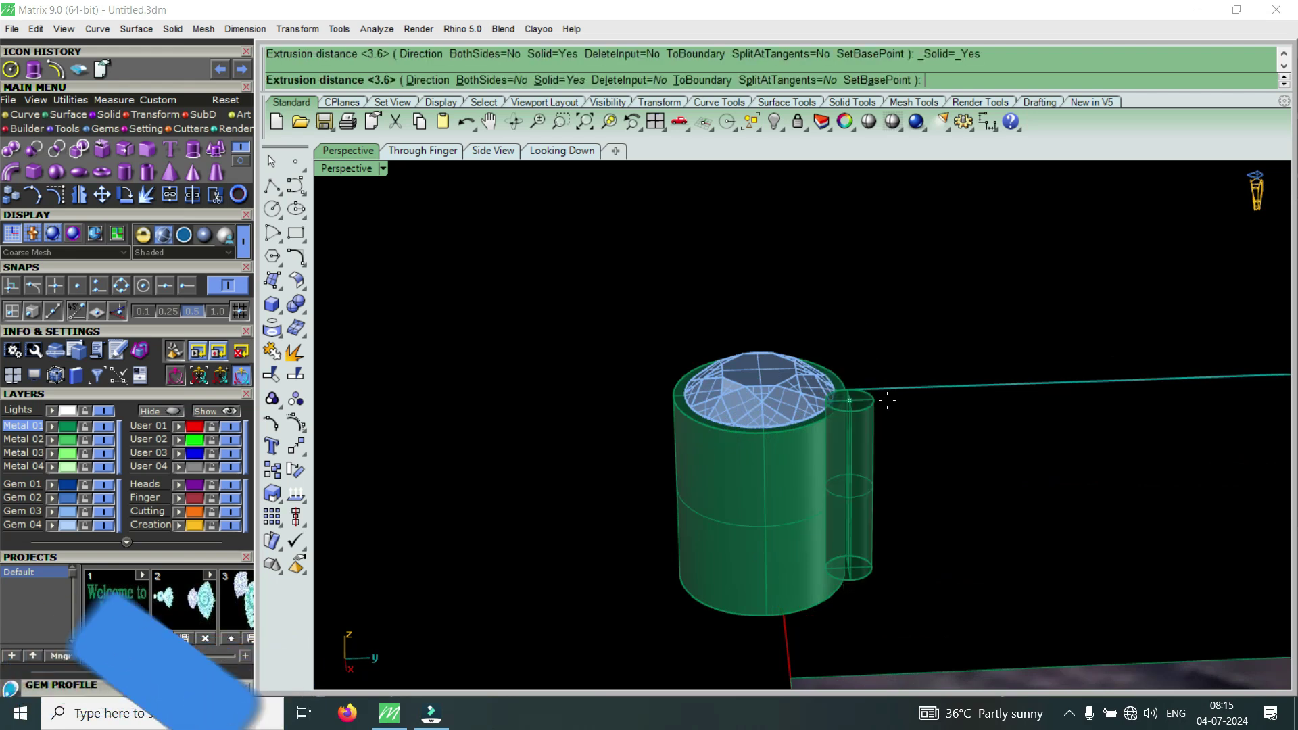
type("3.")
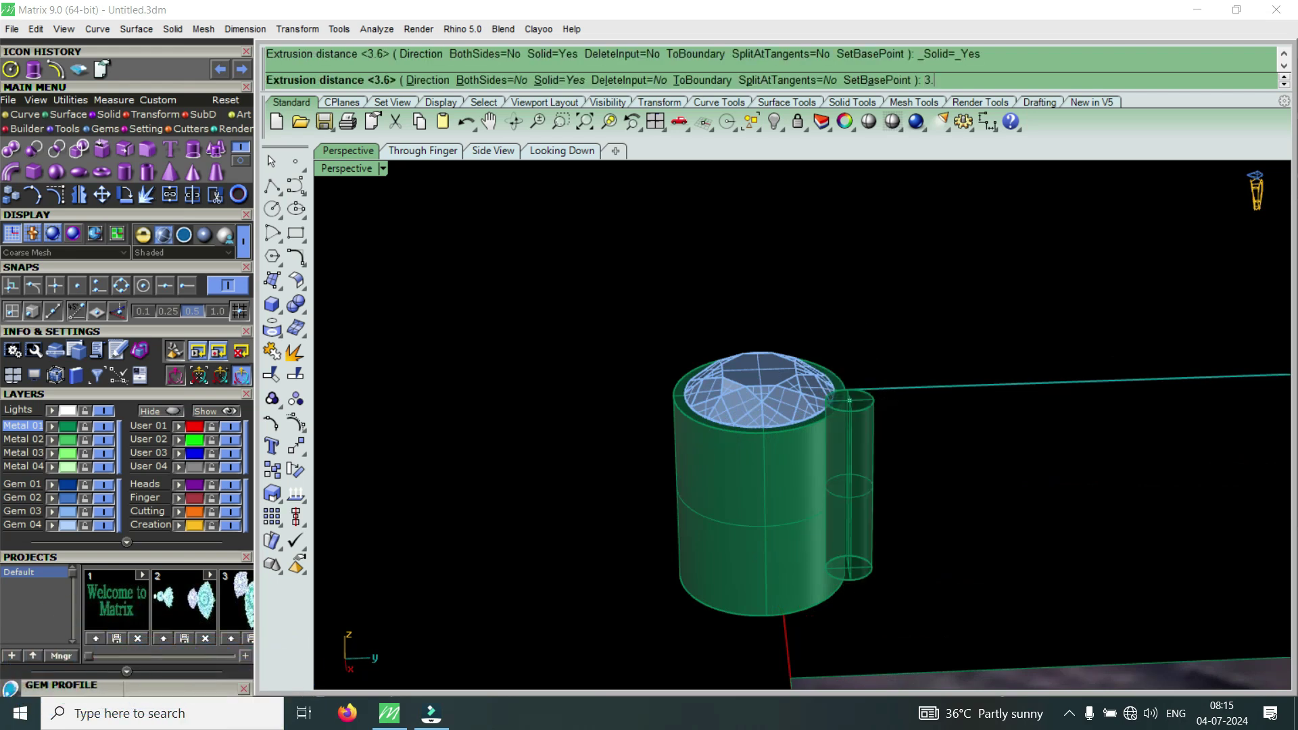
type("5")
key("Return")
right_click_drag(865, 448, 929, 501)
scroll(890, 410, "up", 3)
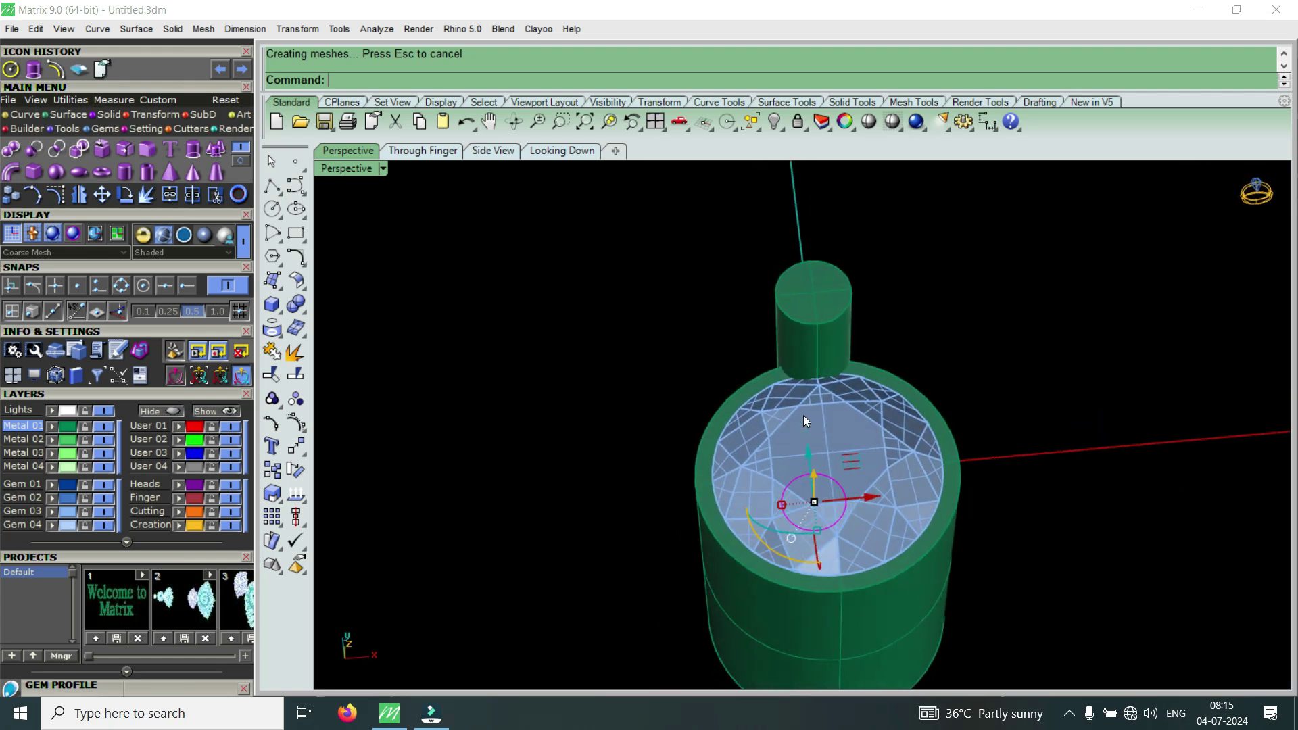
key("Escape")
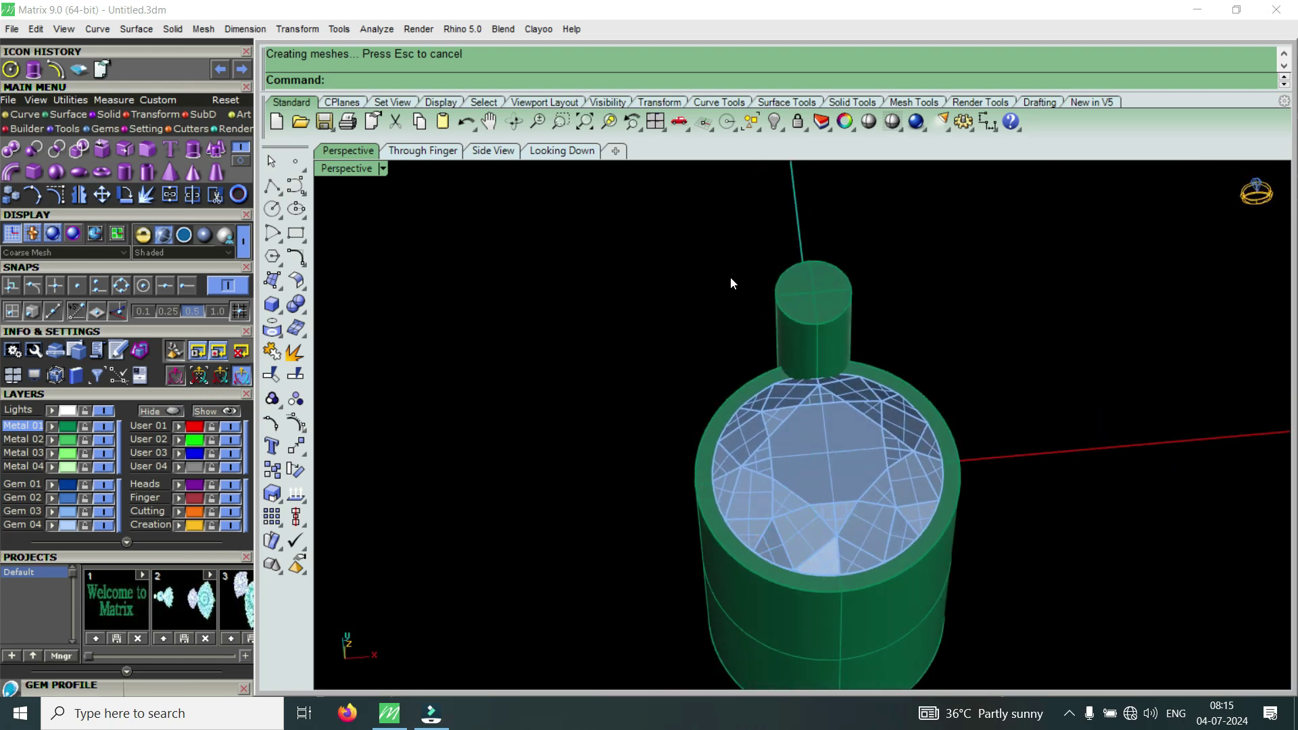
Fillet the prong's top edge with a radius of 0.25 mm
left_click(148, 149)
type(".25")
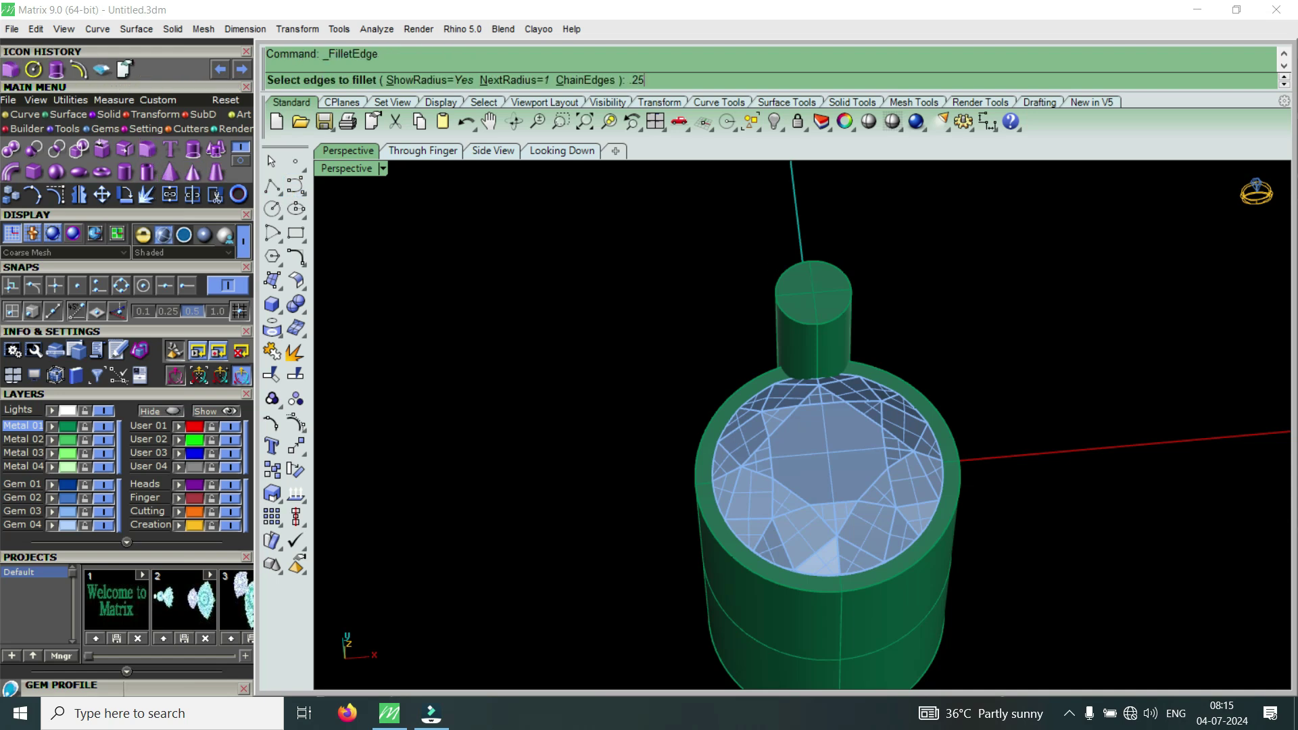
key("Return")
left_click(809, 261)
key("Return")
key("Return")
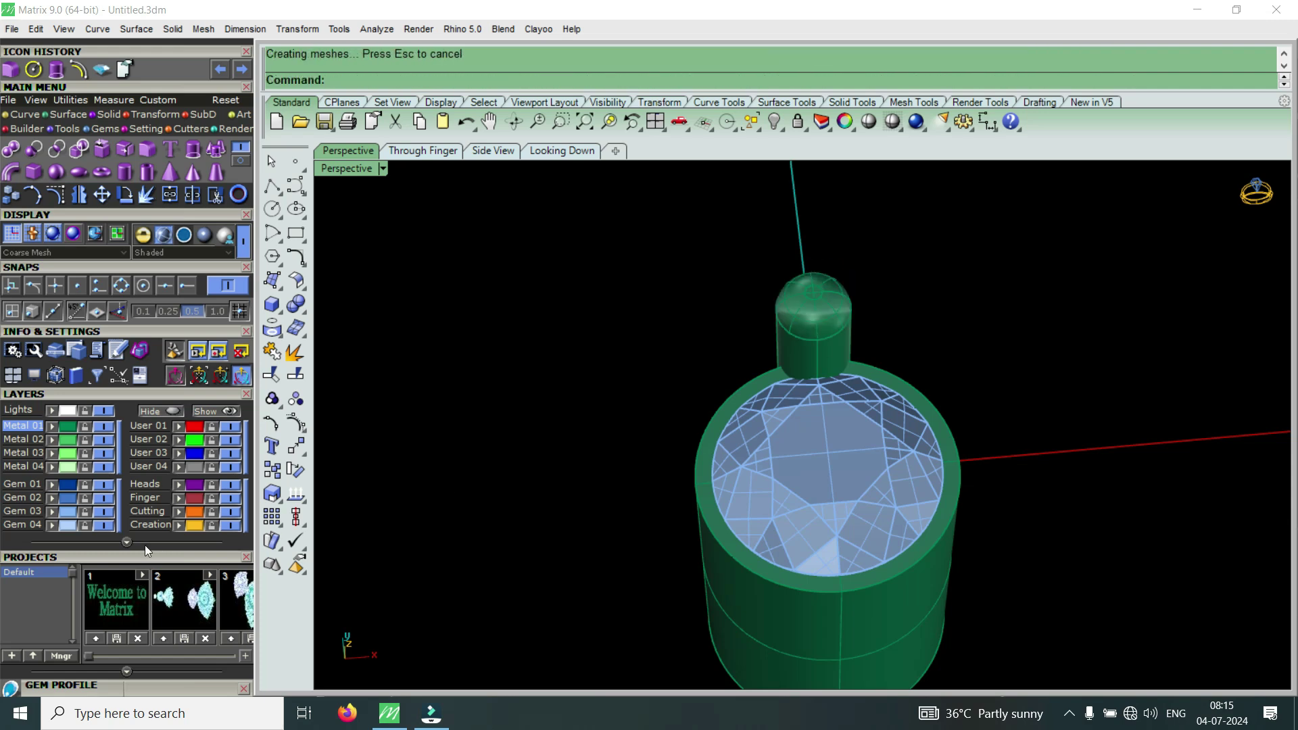
With the Gem 03 layer temporarily hidden, chamfer the tube's upper inner edge by 0.4 mm
left_click(105, 511)
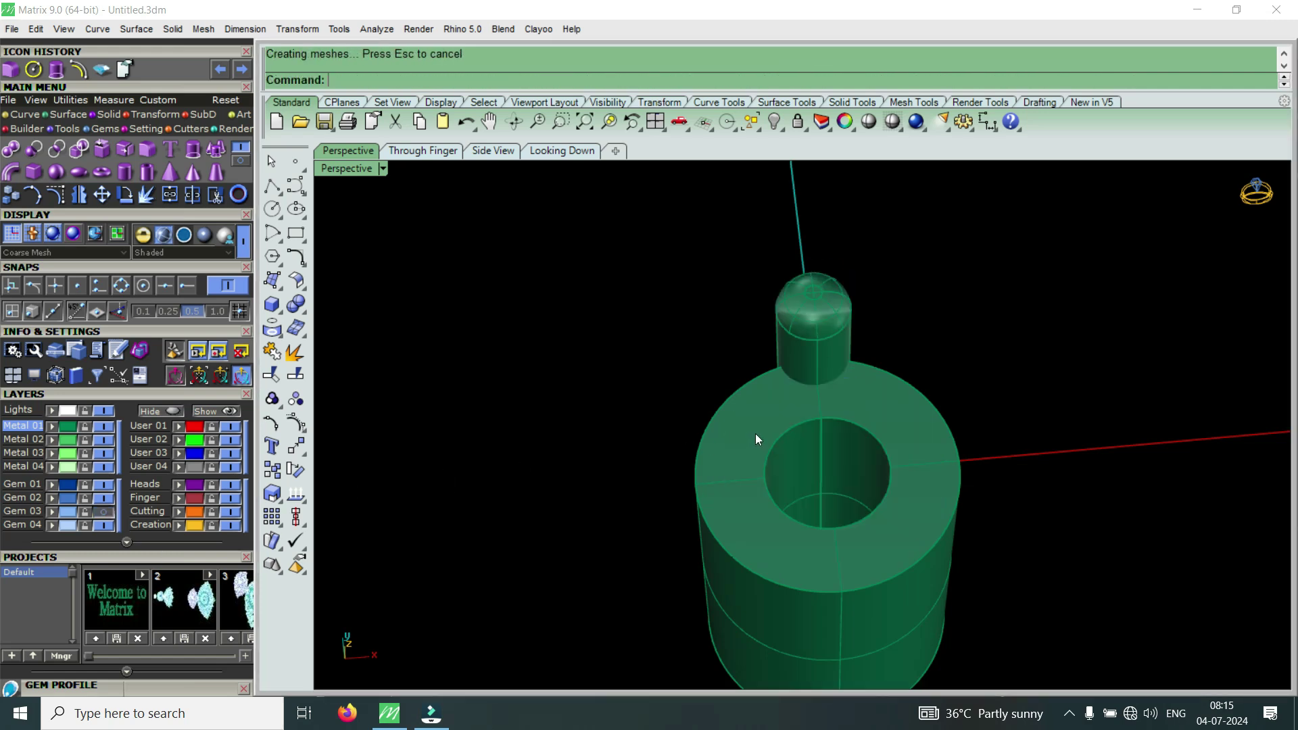
left_click(170, 29)
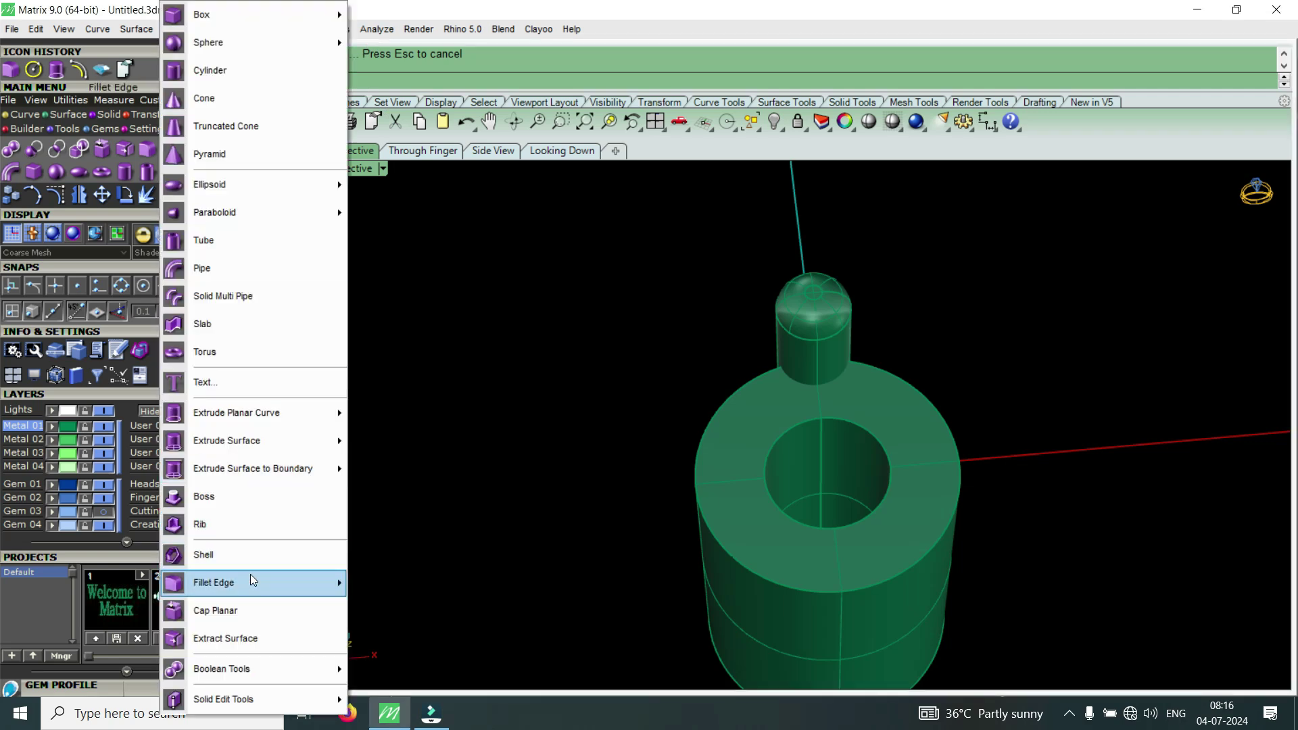
mouse_move(249, 581)
left_click(408, 639)
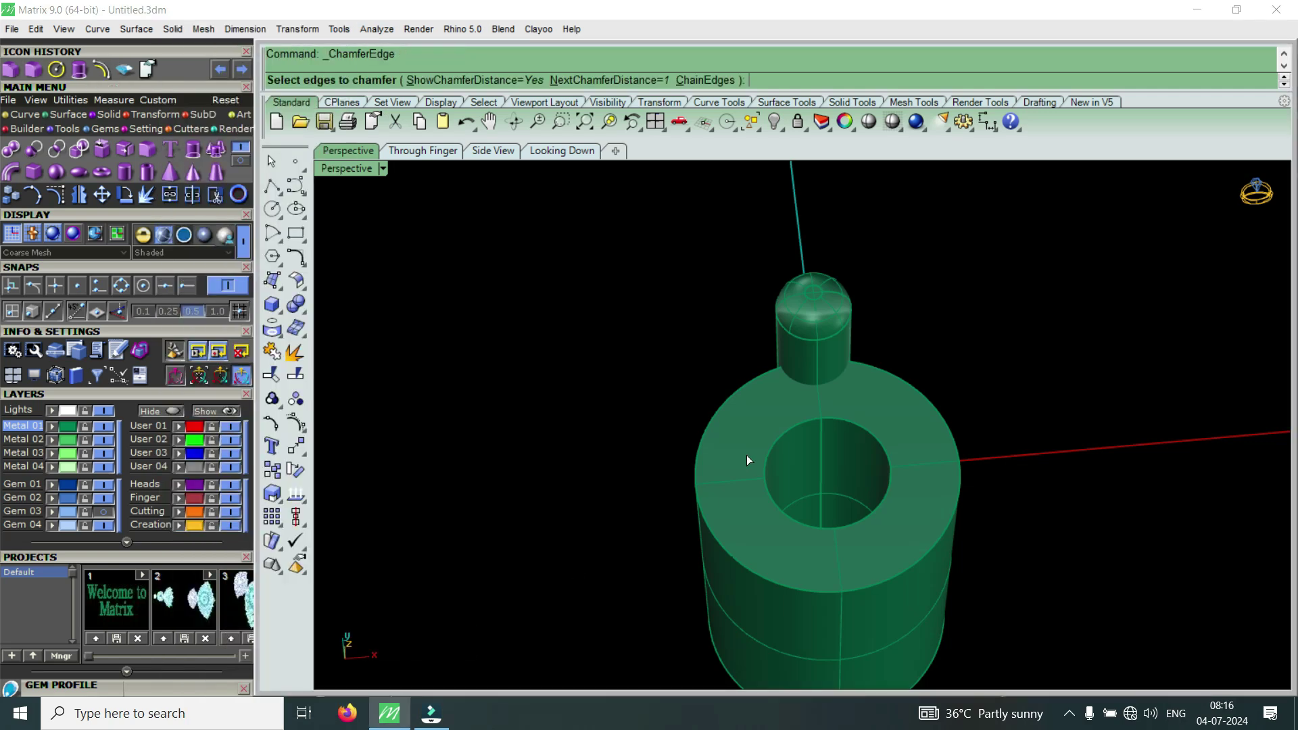
type(".4")
key("Return")
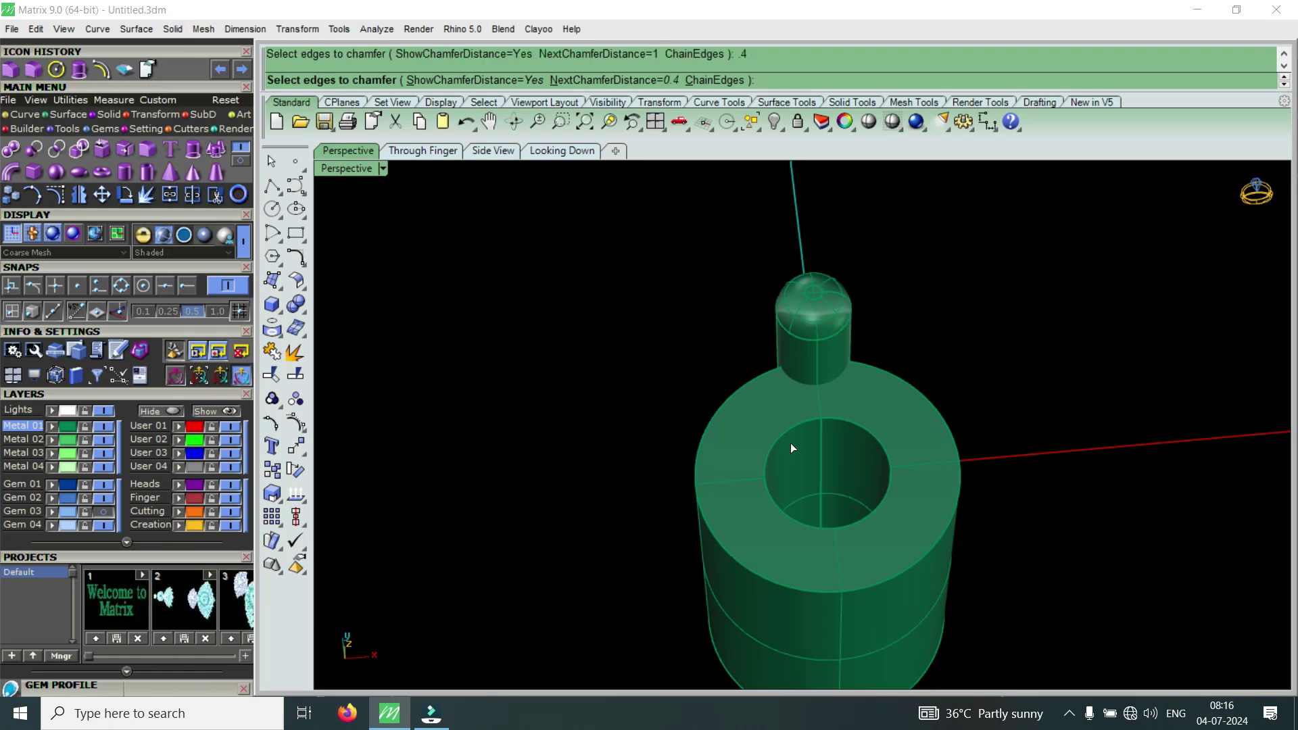
left_click(800, 427)
key("Return")
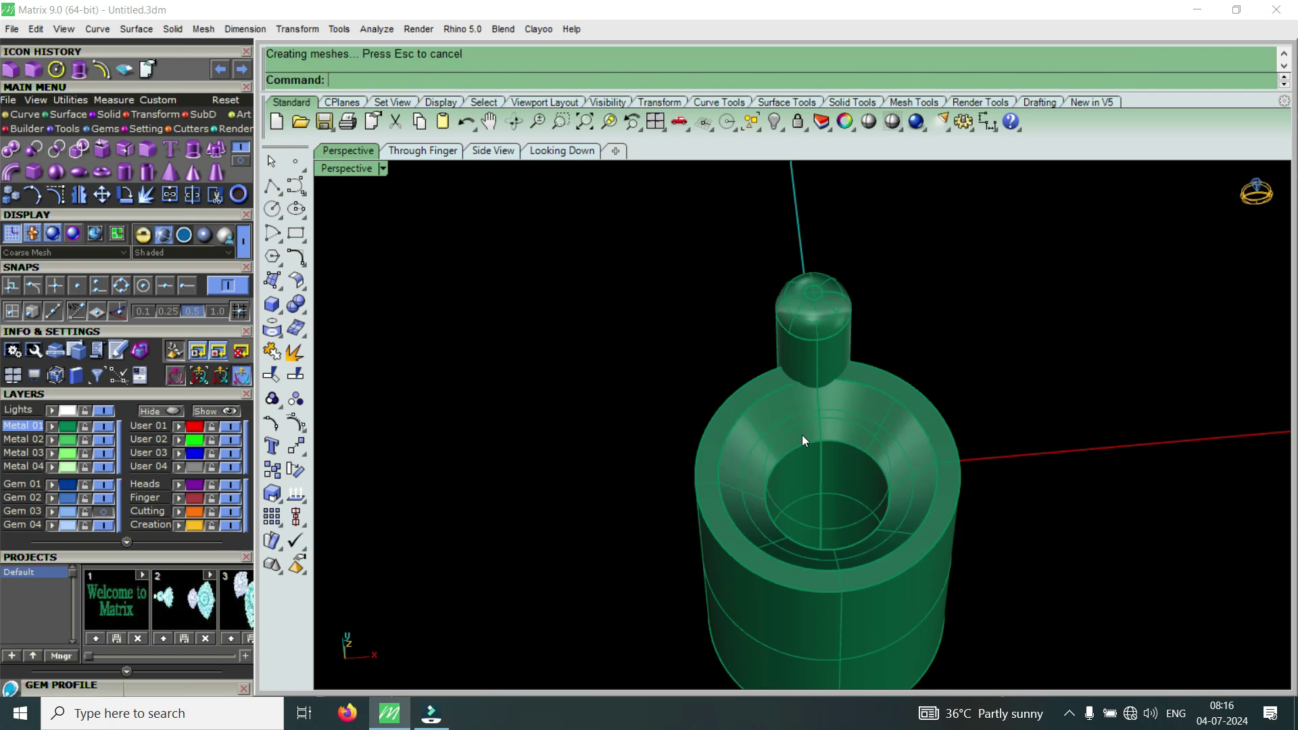
left_click(103, 511)
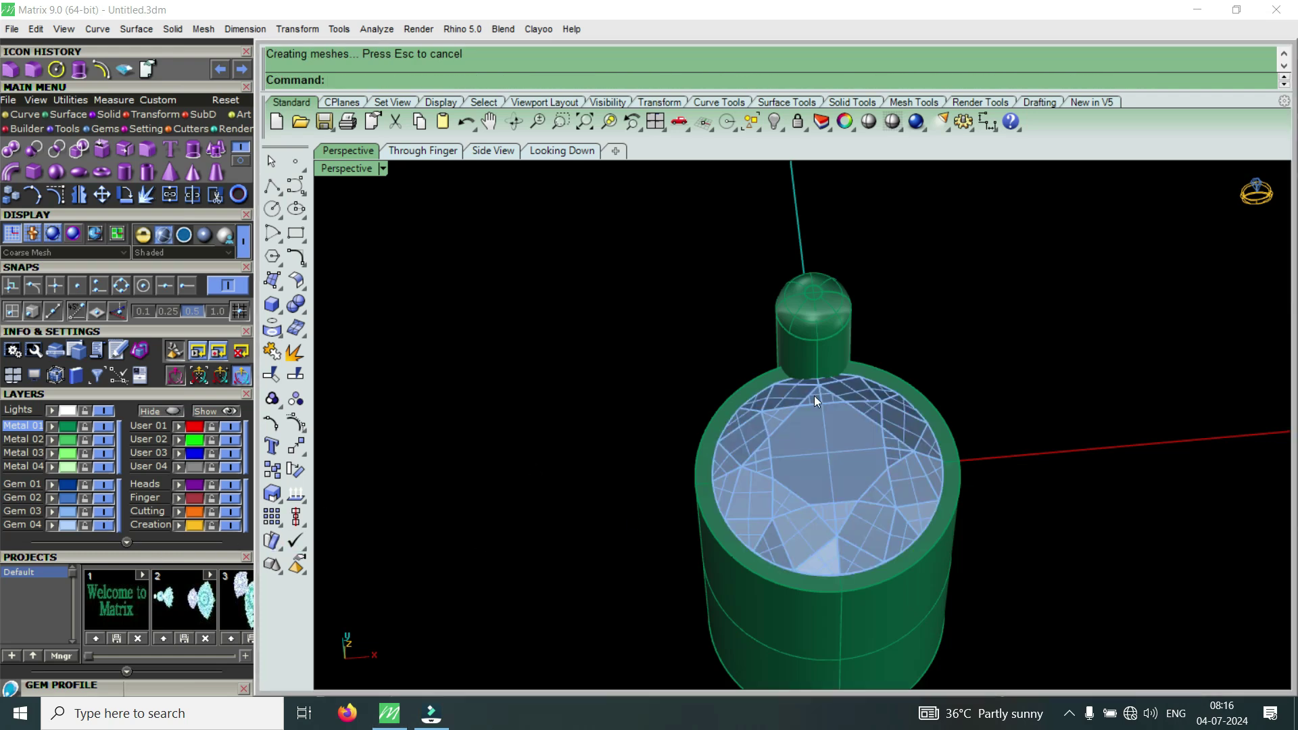
Polar-array the prong around the origin in the Looking Down view with 4 items over 360 degrees
left_click(850, 368)
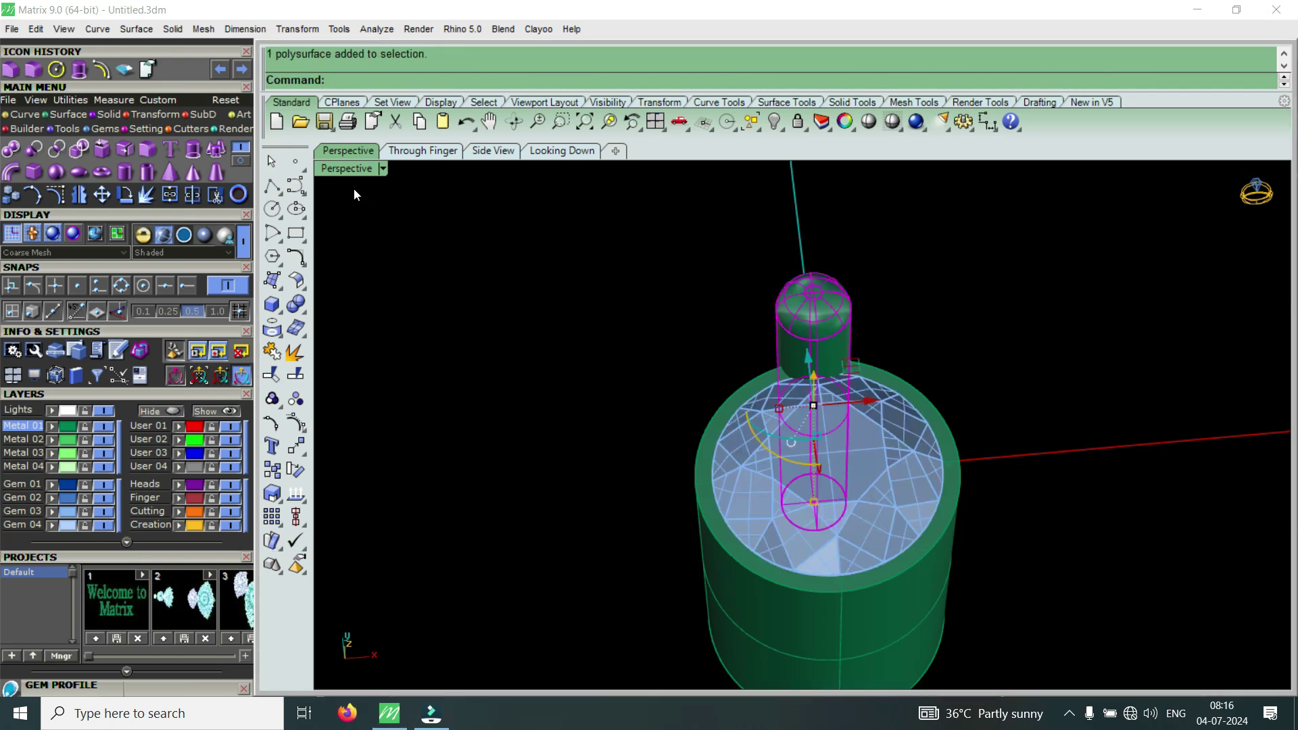
double_click(350, 168)
scroll(475, 247, "down", 2)
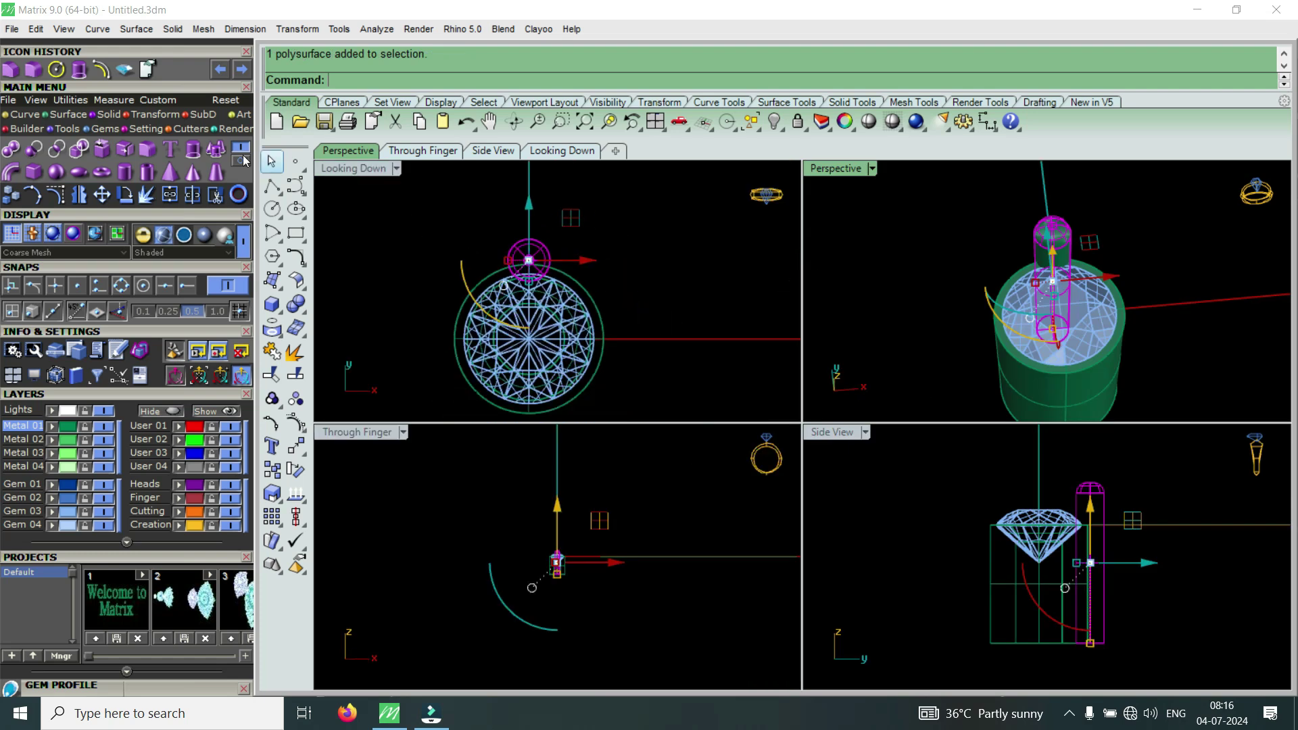
left_click(144, 115)
left_click(193, 148)
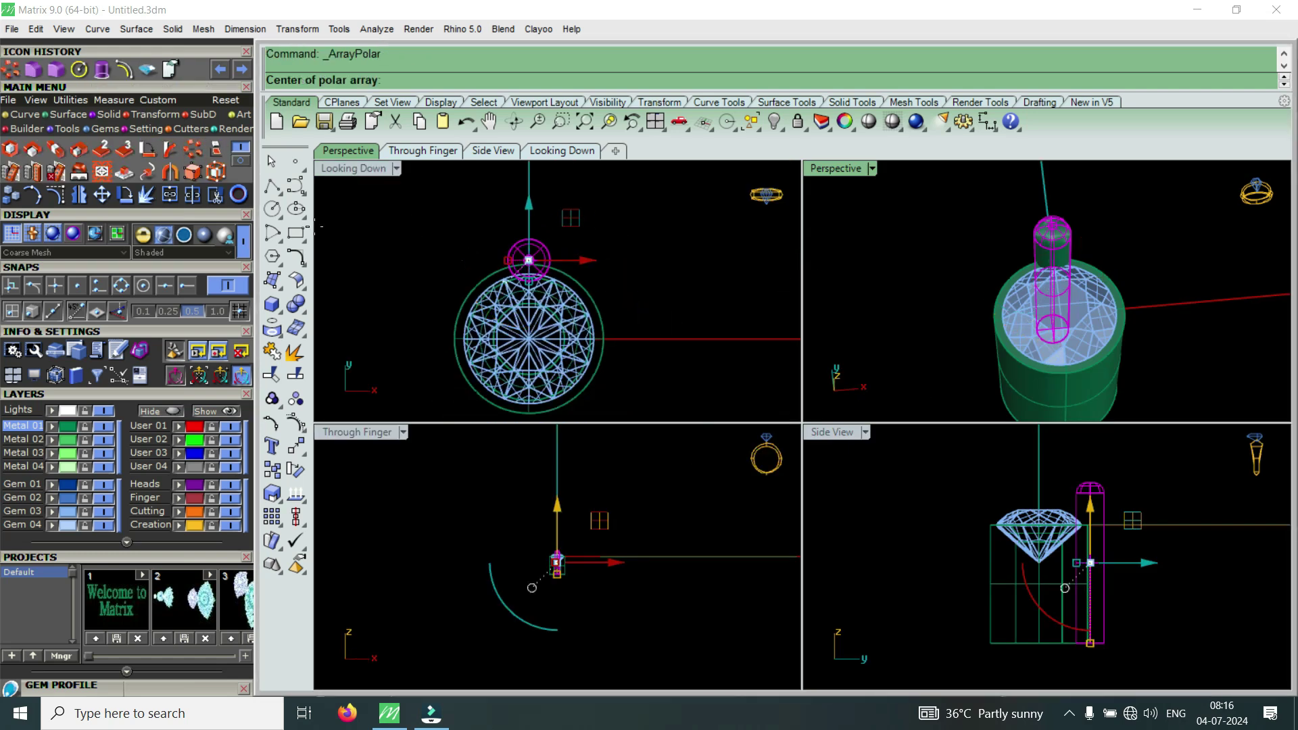
type("0")
key("Return")
type("4")
key("Return")
key("Return")
key("Return")
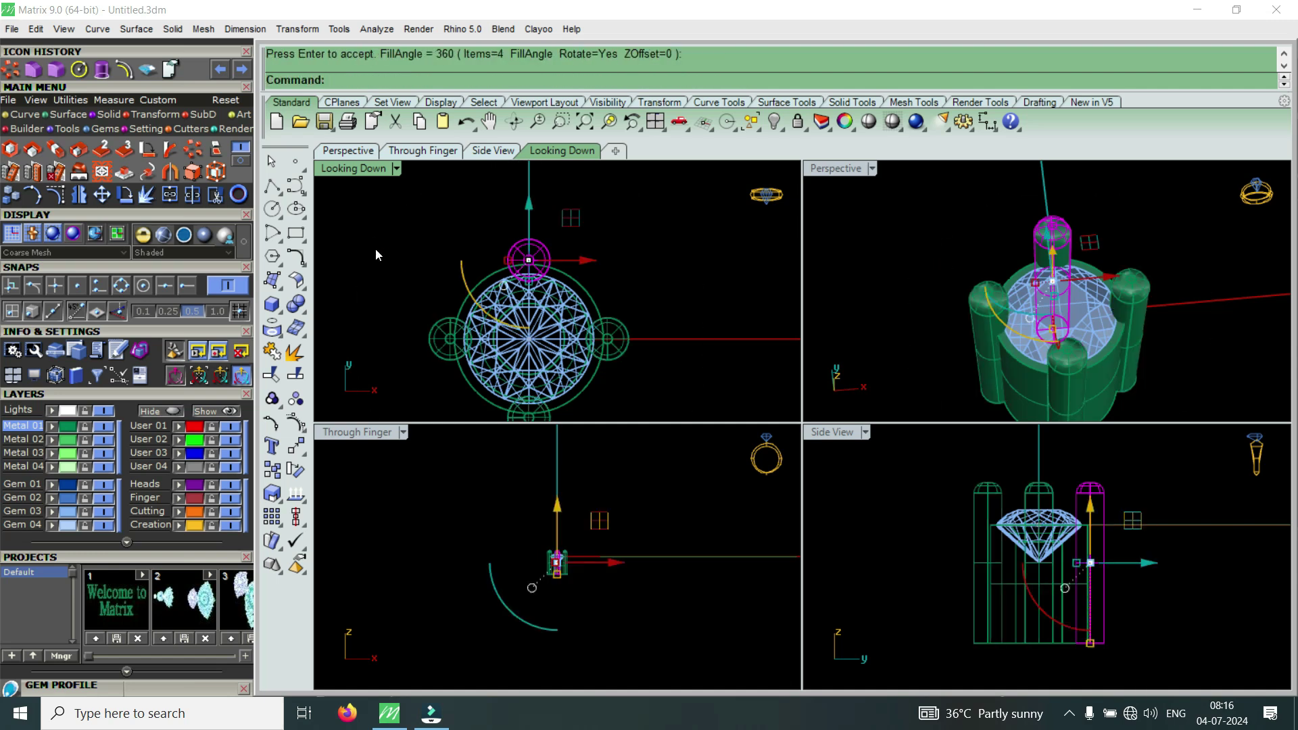
Select the tube together with all four prongs and group them
double_click(831, 168)
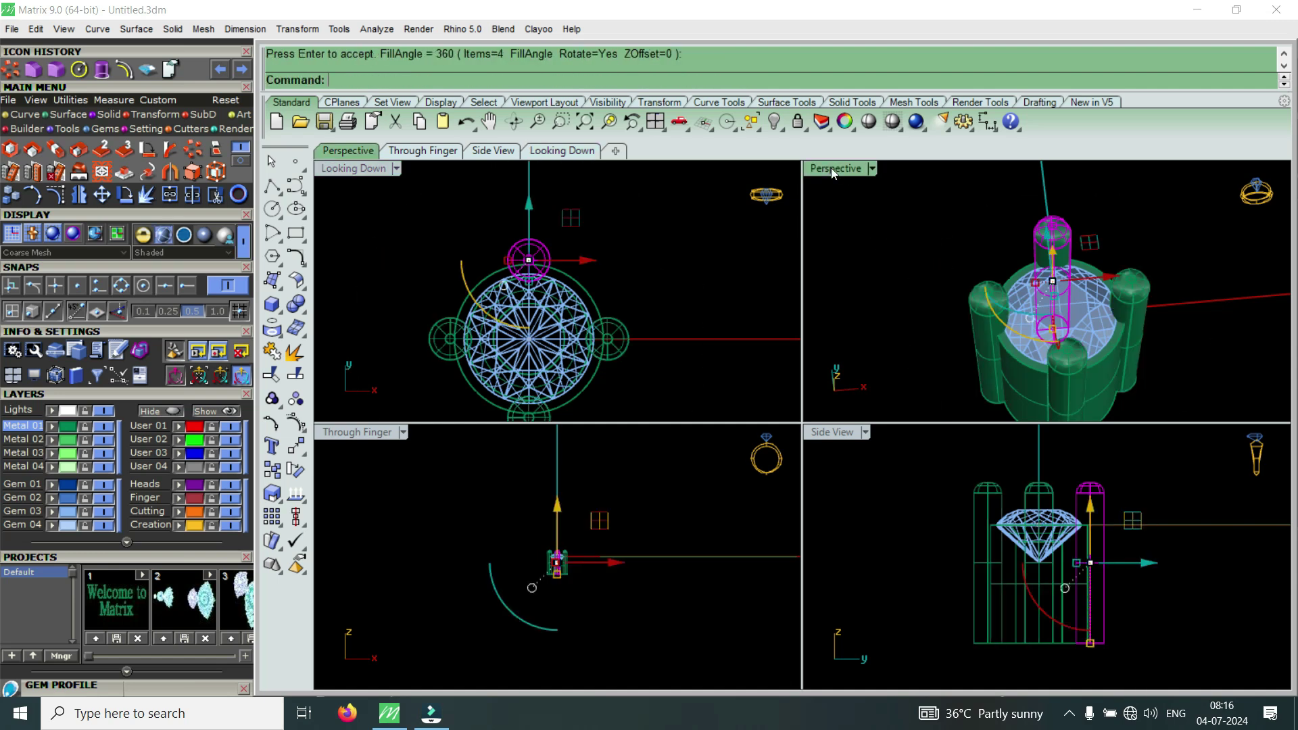
scroll(841, 255, "down", 3)
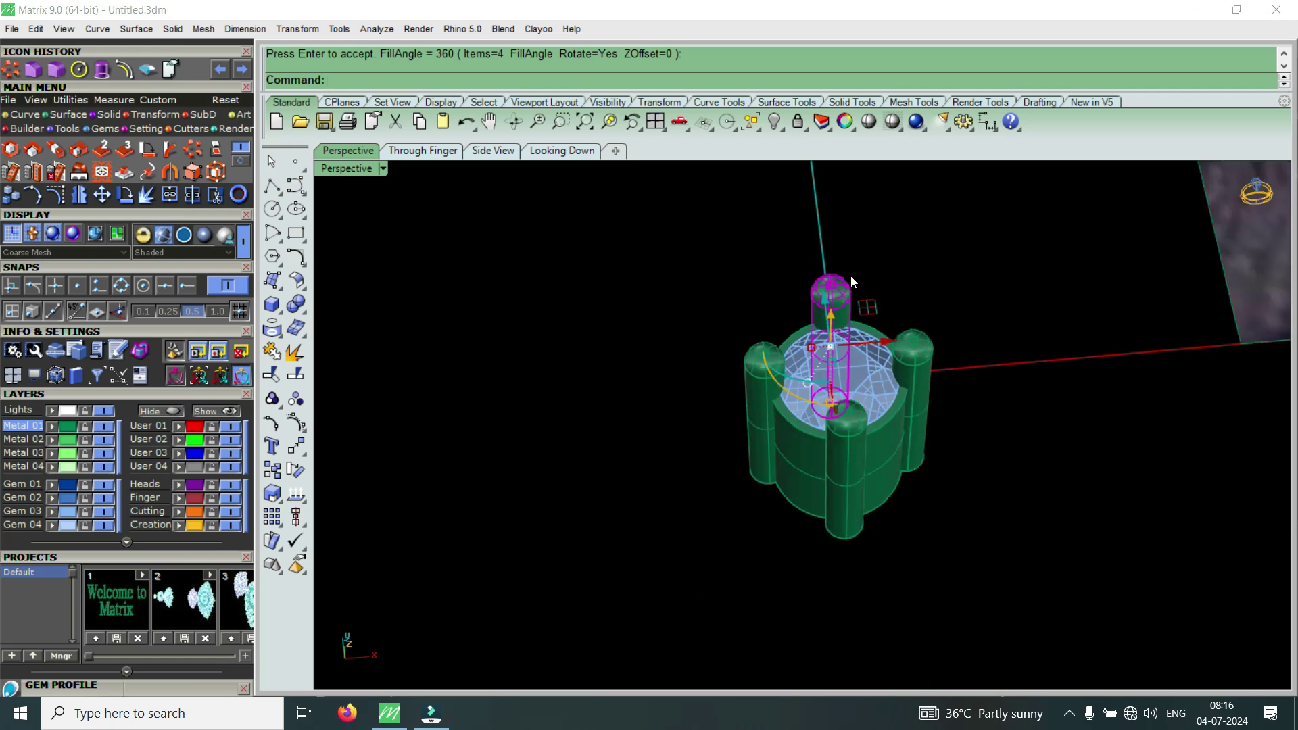
right_click_drag(862, 367, 842, 502)
left_click(725, 451, "shift")
left_click(749, 460, "shift")
left_click(946, 335, "shift")
left_click(805, 226, "shift")
type("g")
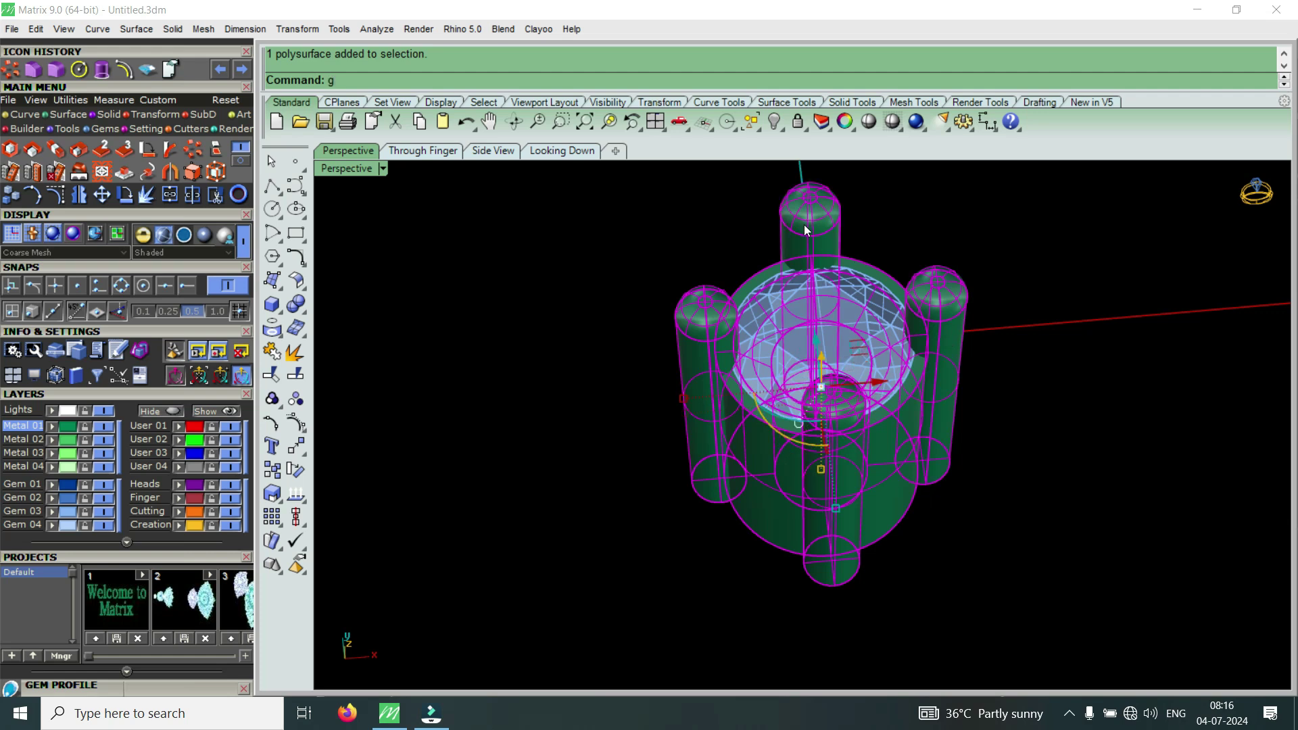
left_click(359, 173)
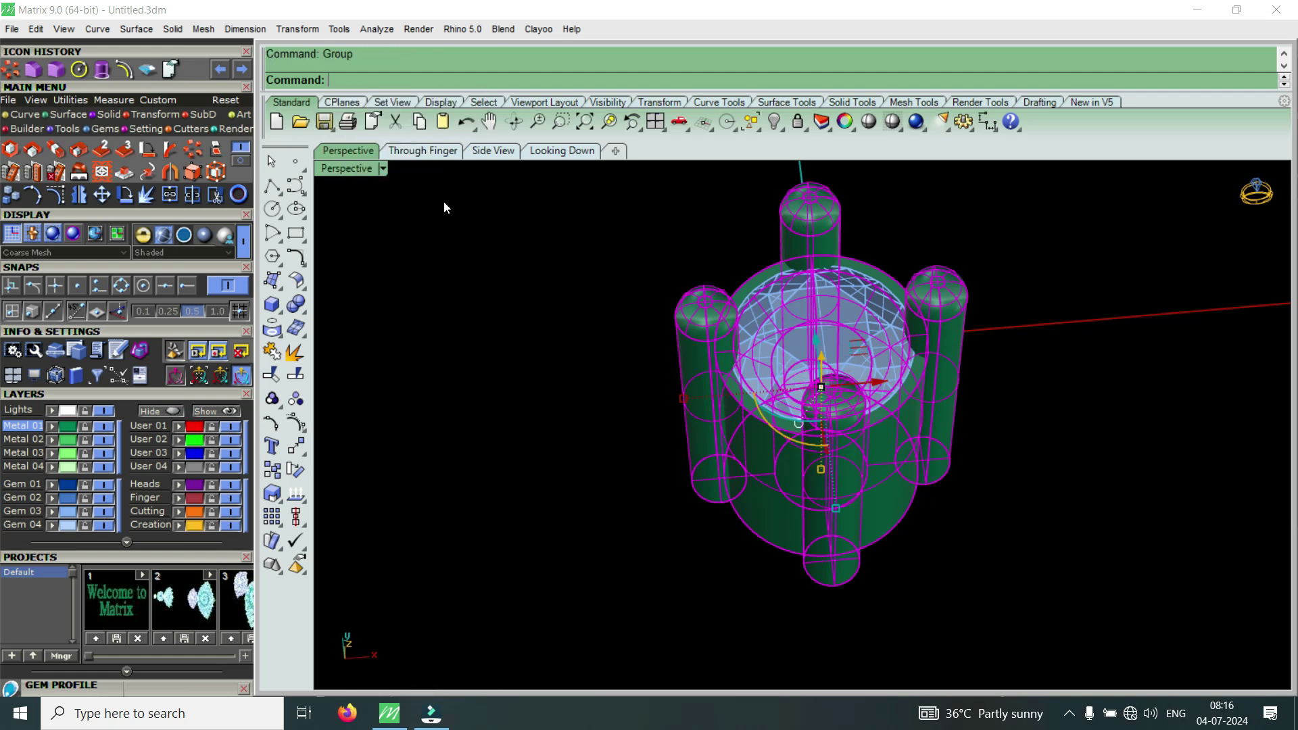
Put the grouped tube and prongs on the Metal 04 layer, and group them with the diamond
left_click(506, 323)
left_click(777, 471)
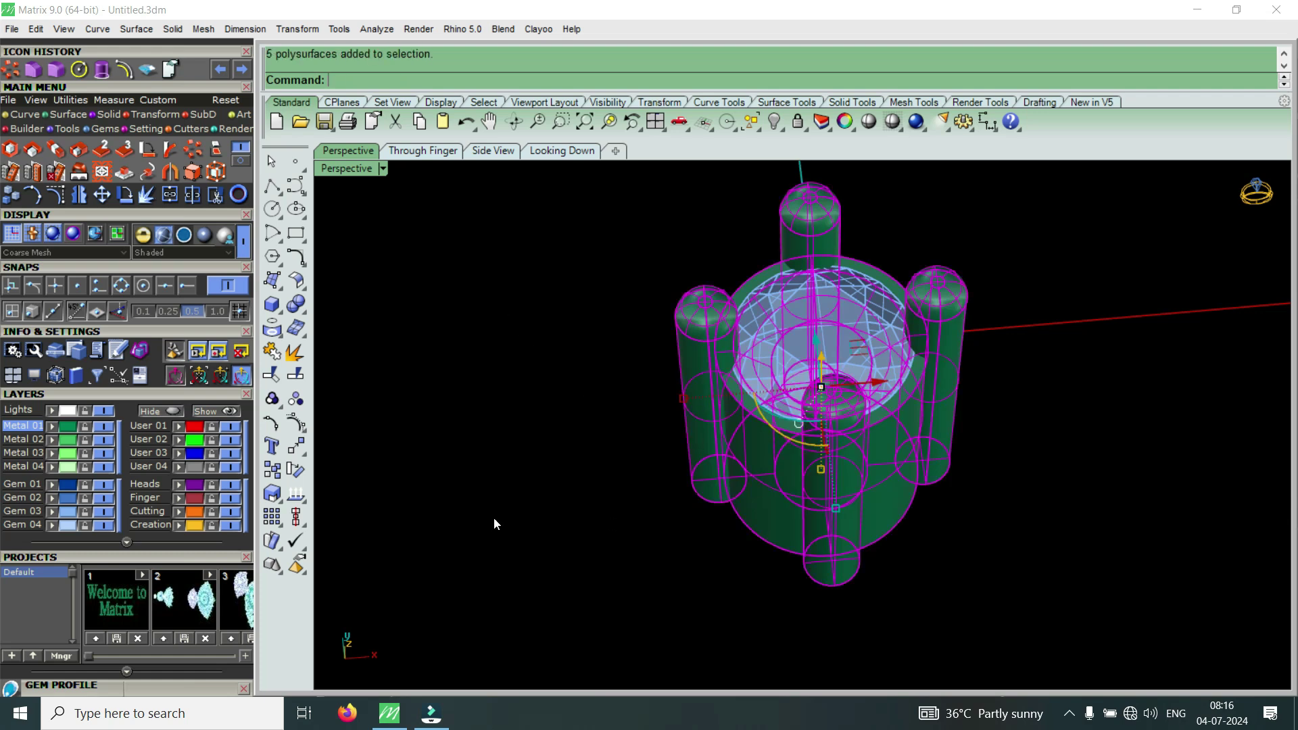
left_click(50, 466)
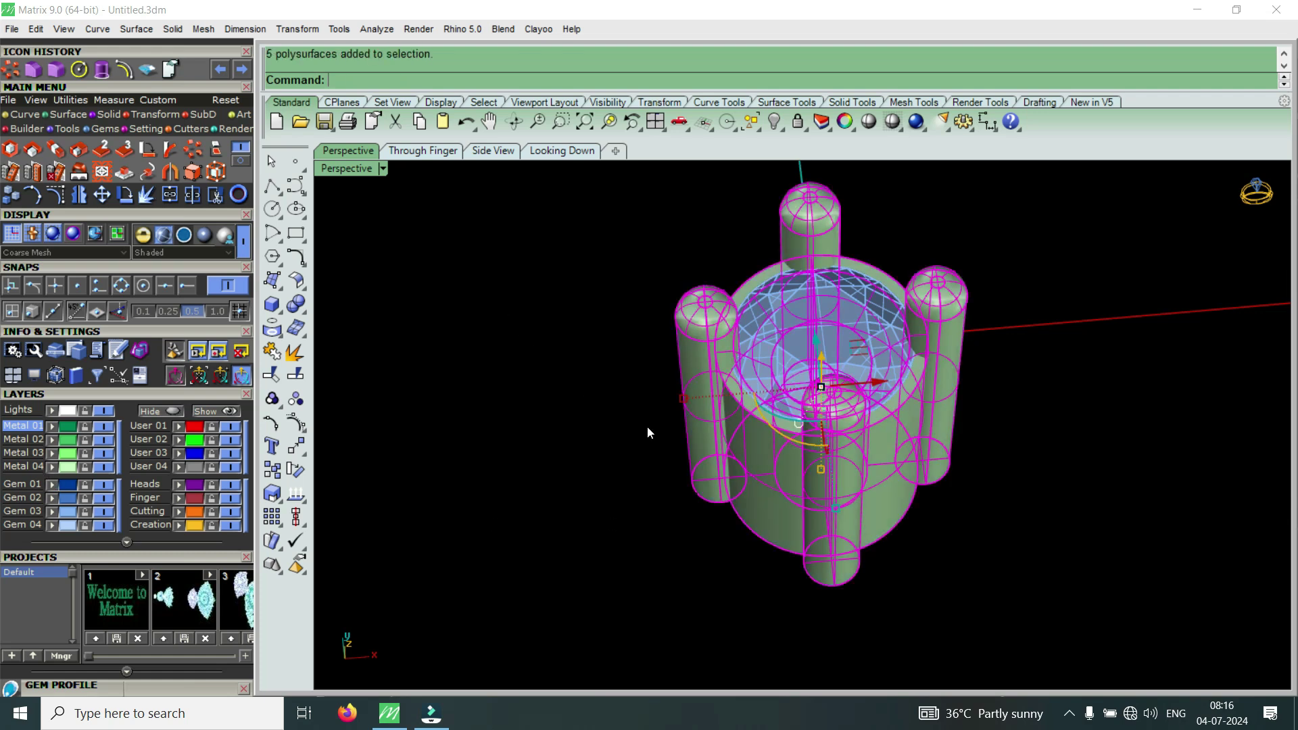
left_click(850, 334)
left_click(893, 441, "shift")
key("ctrl+g")
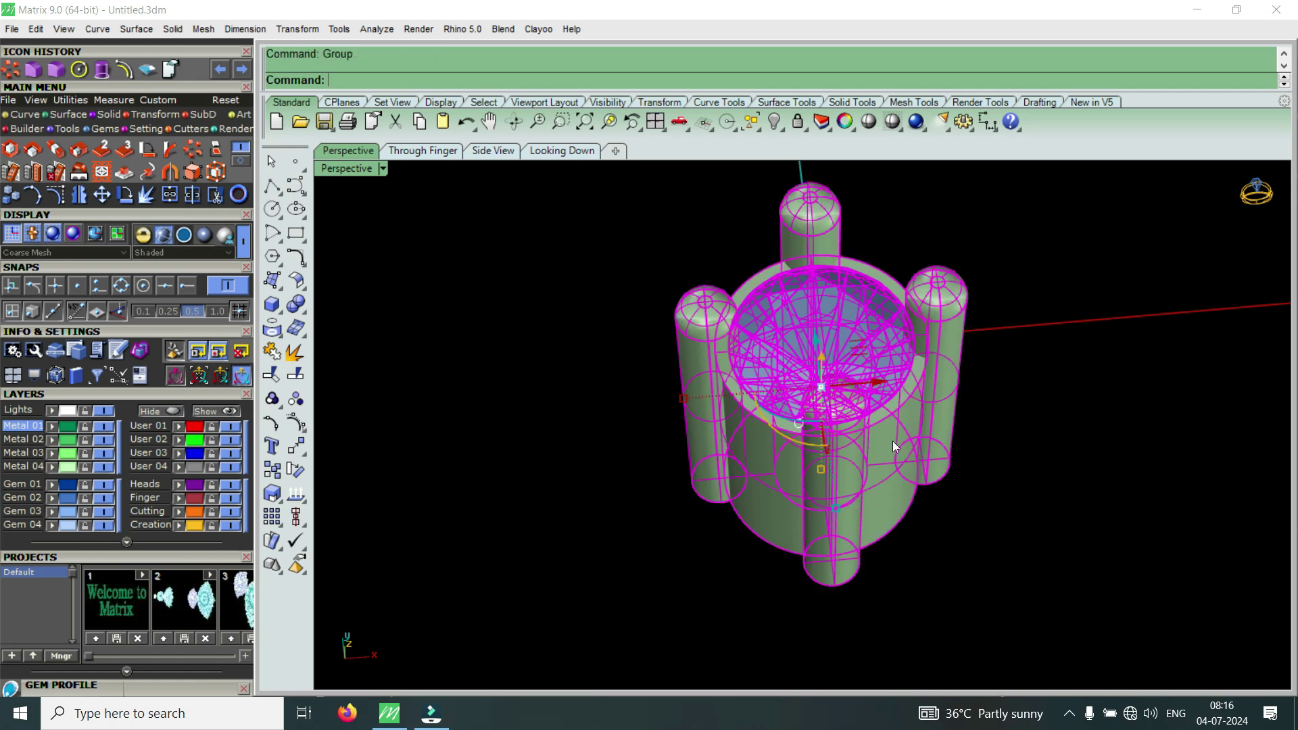
Rotate the complete setting group 45 degrees about the origin in the Looking Down view
double_click(339, 168)
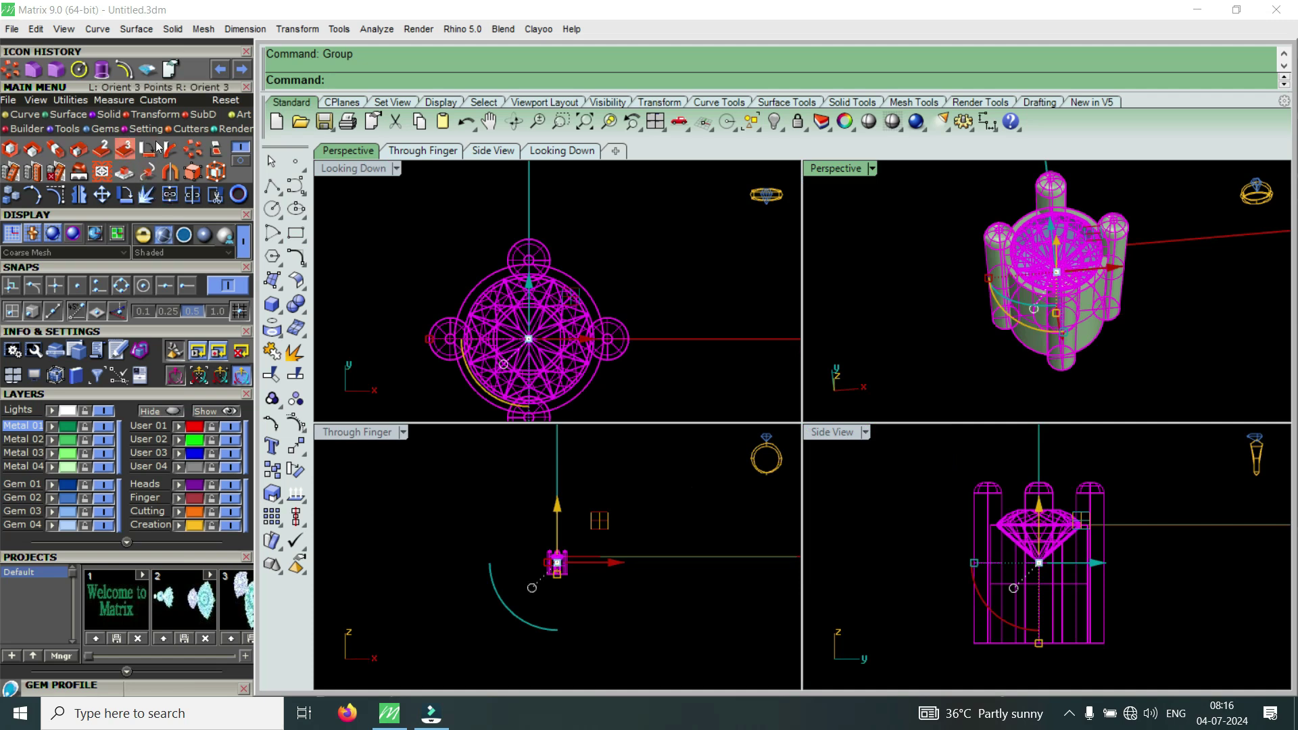
left_click(125, 196)
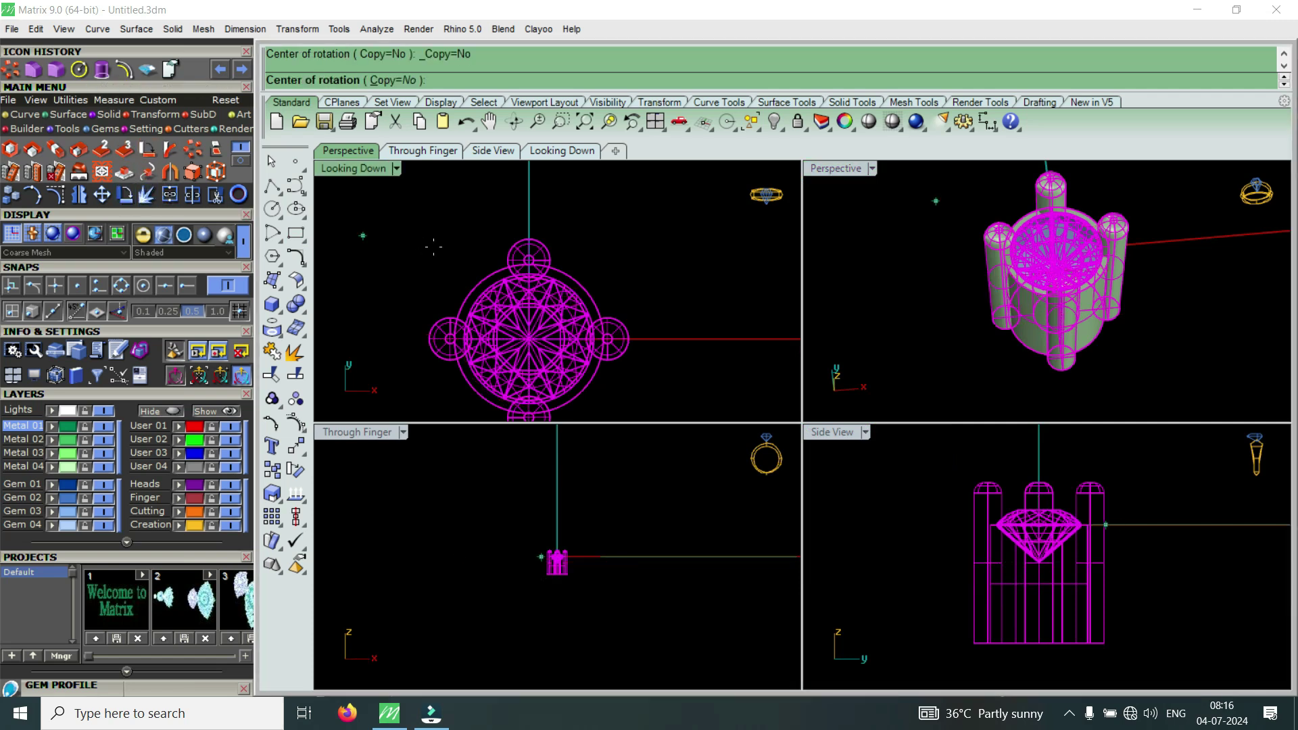
type("0")
key("Return")
type("45")
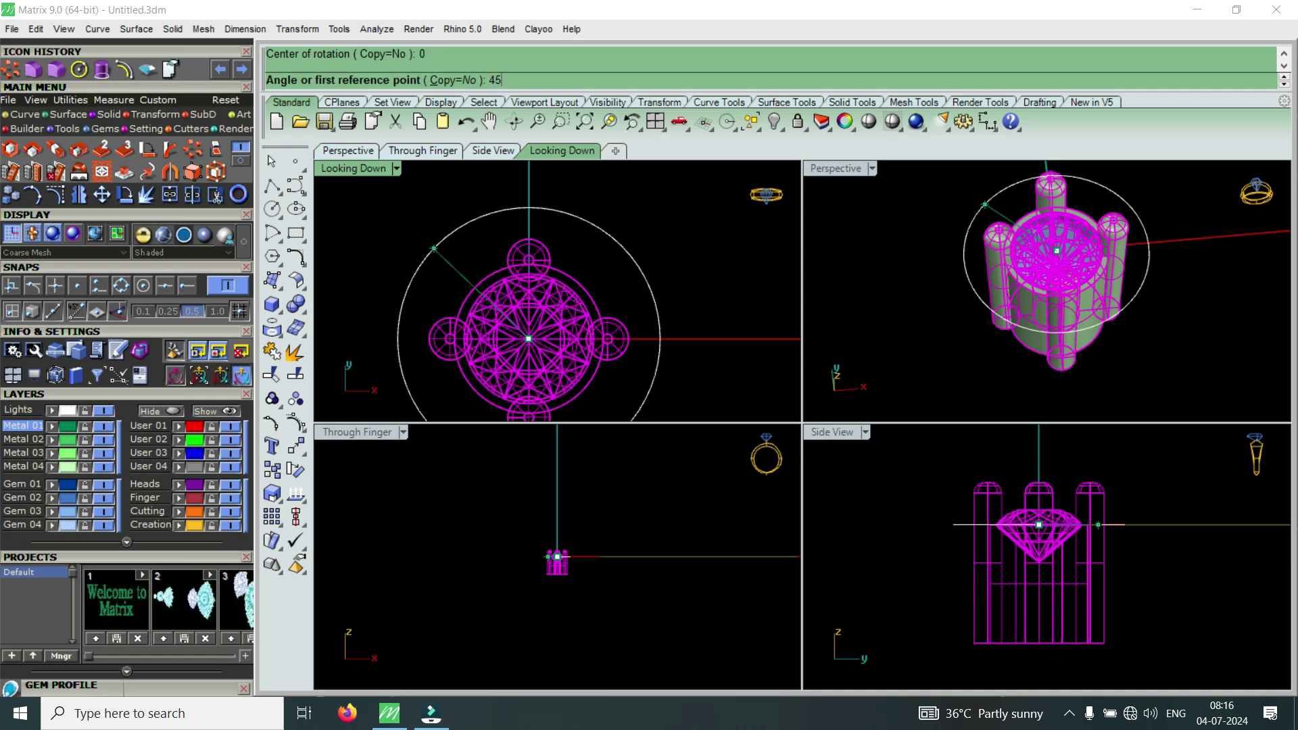
key("Return")
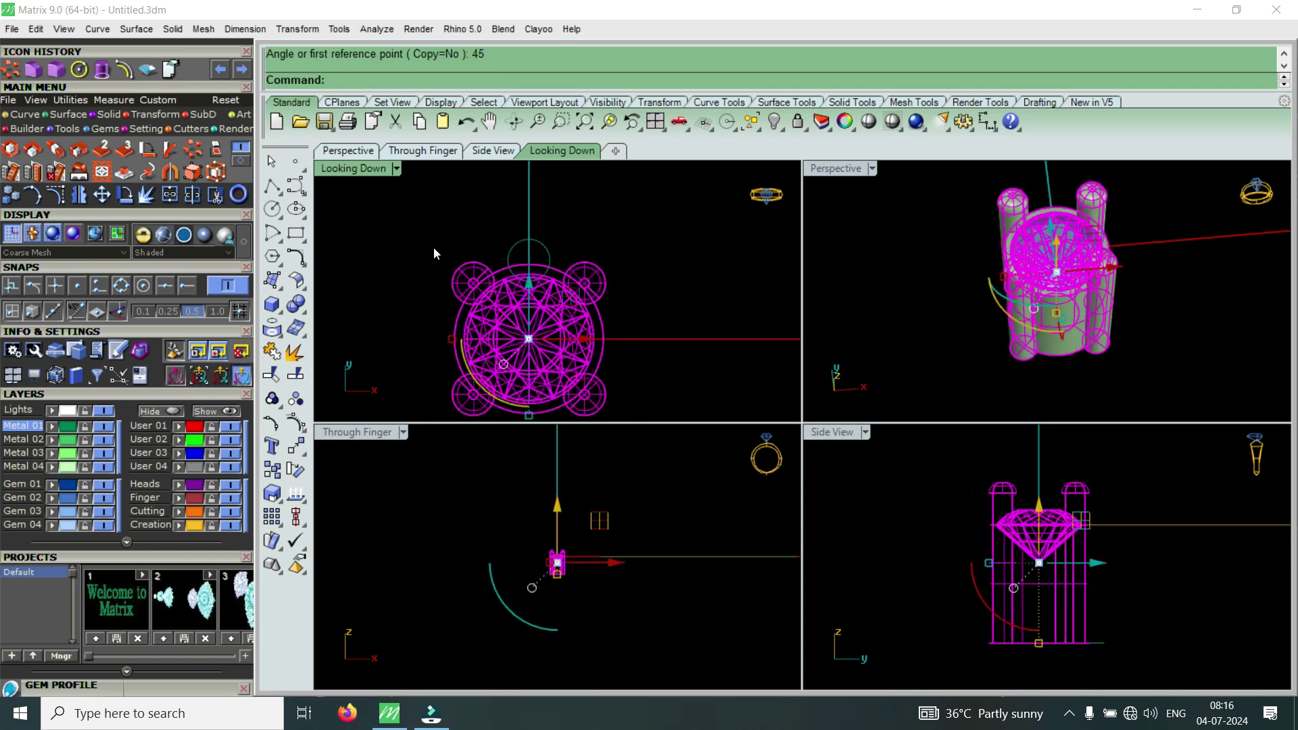
Delete the leftover prong circle behind the rotated setting
key("Escape")
left_click(518, 235)
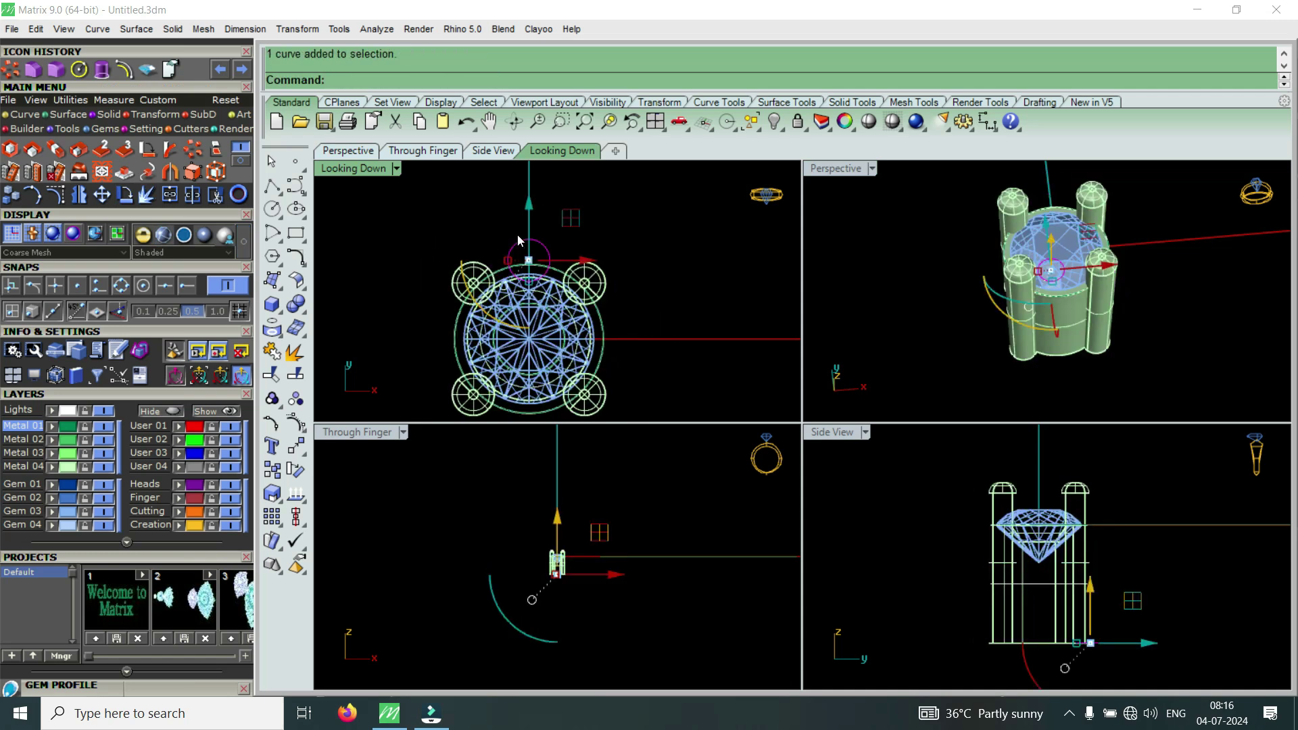
key("Delete")
scroll(541, 257, "down", 3)
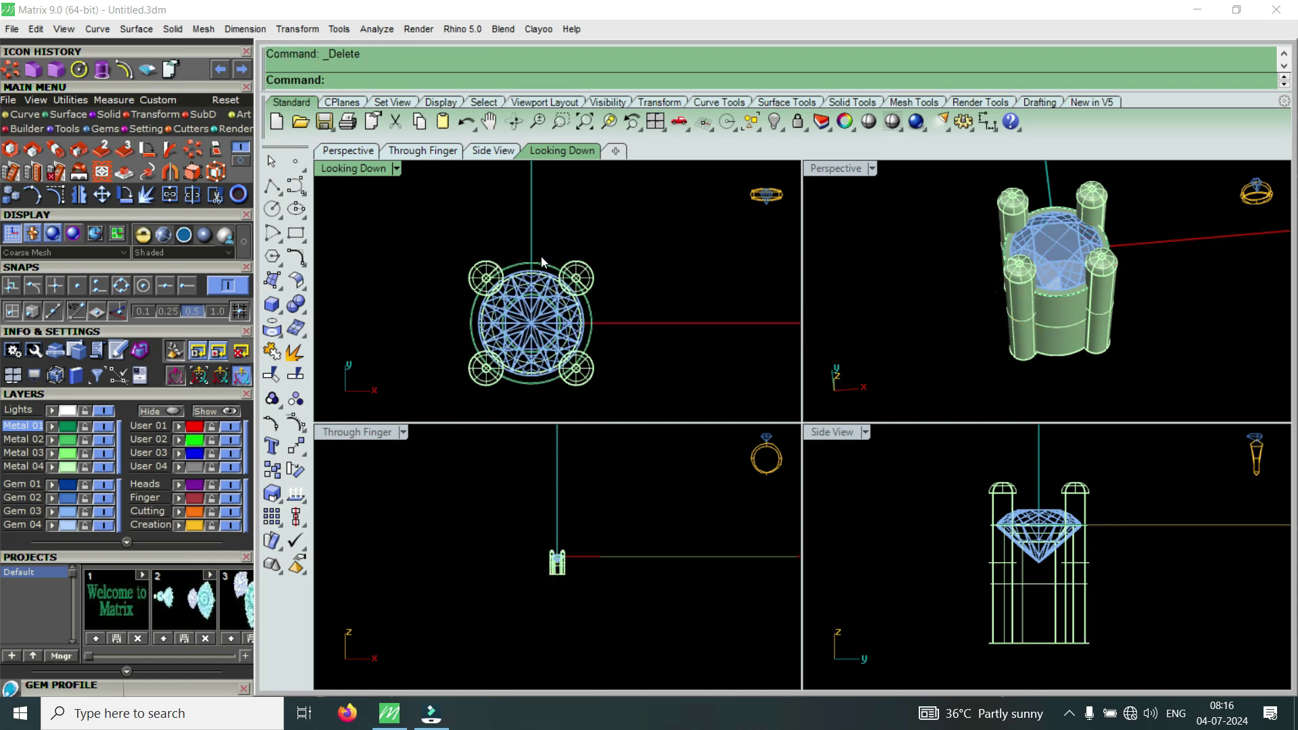
Offset the circle at the tube's upper rim 0.8 mm down along the tube's outer surface
double_click(835, 169)
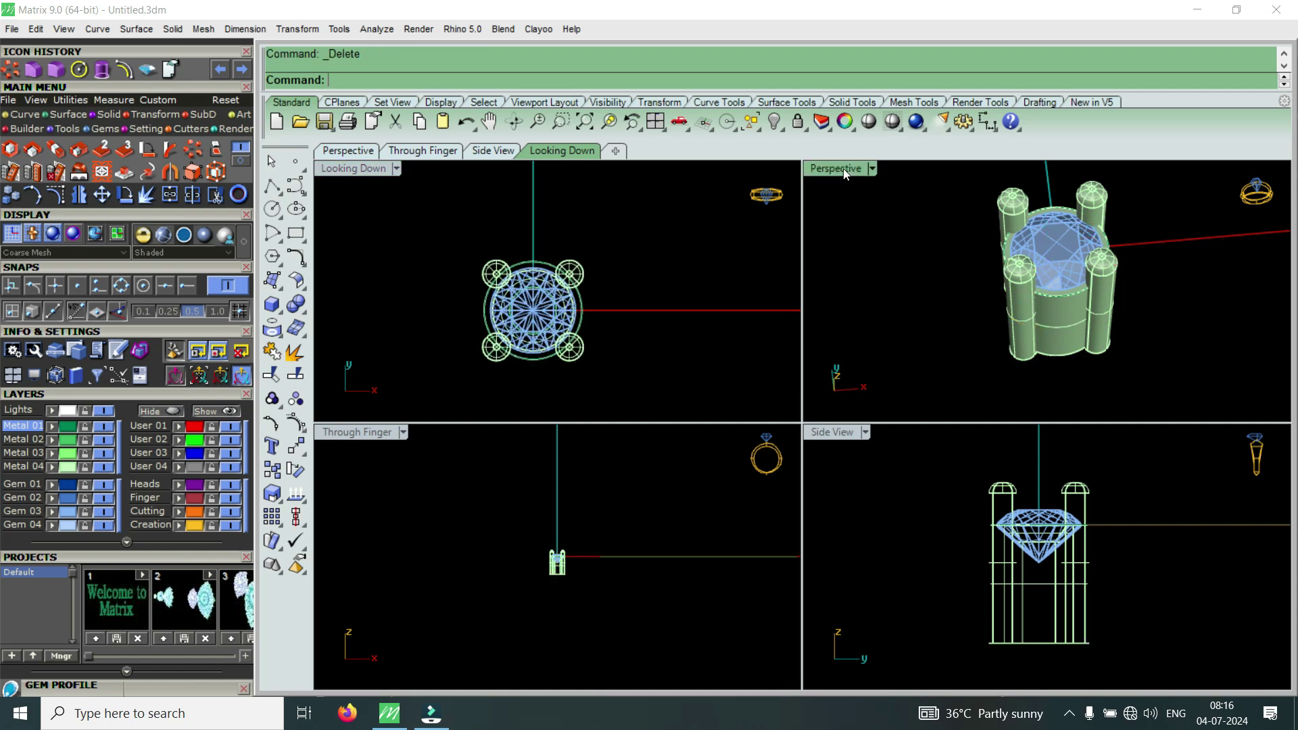
right_click_drag(808, 356, 766, 527)
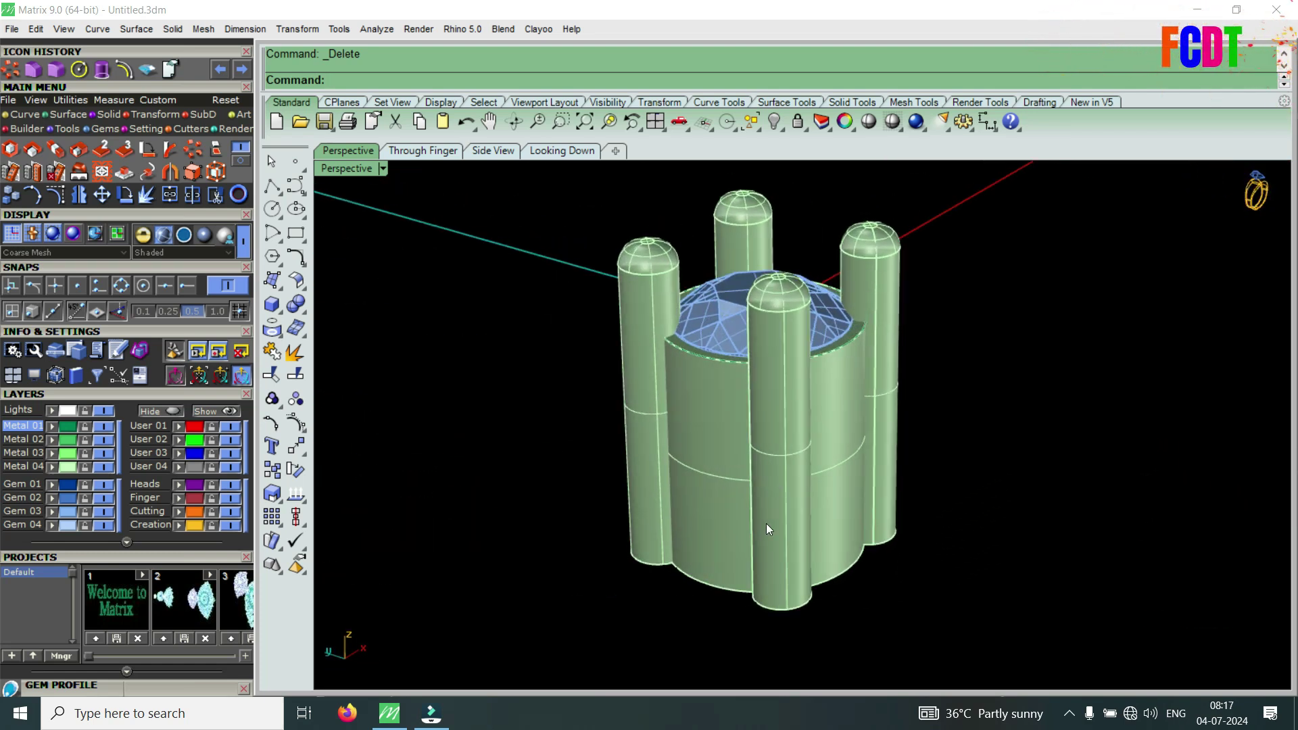
scroll(707, 593, "up", 3)
scroll(707, 593, "down", 3)
left_click(705, 376)
left_click(737, 406)
scroll(659, 374, "up", 3)
scroll(672, 371, "down", 3)
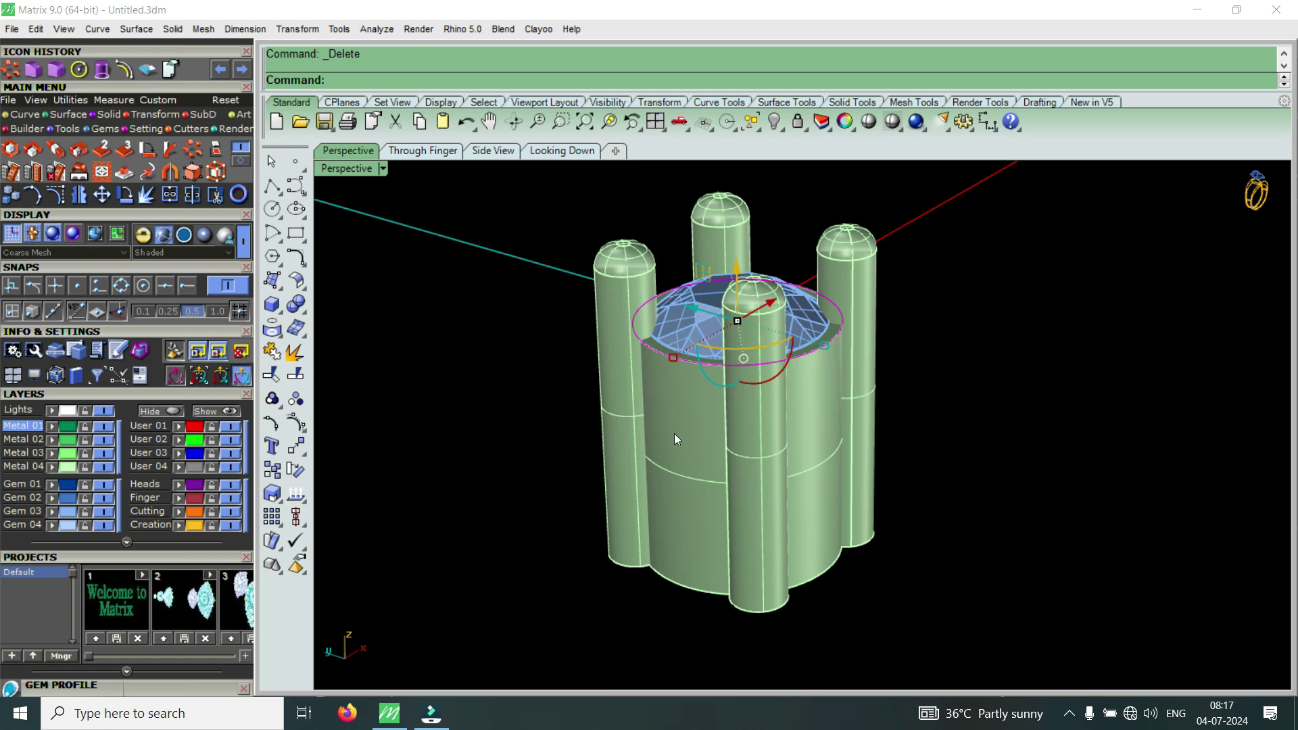
left_click(24, 113)
left_click(193, 171)
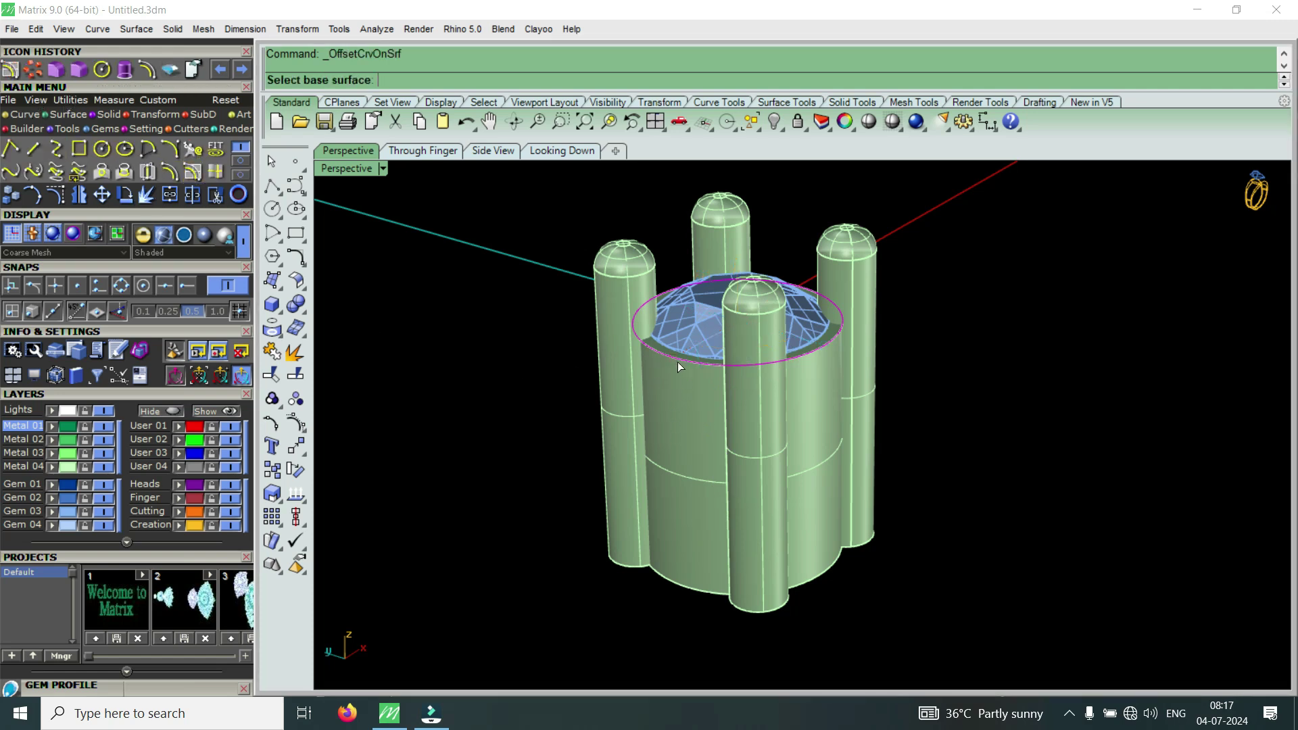
left_click(675, 387)
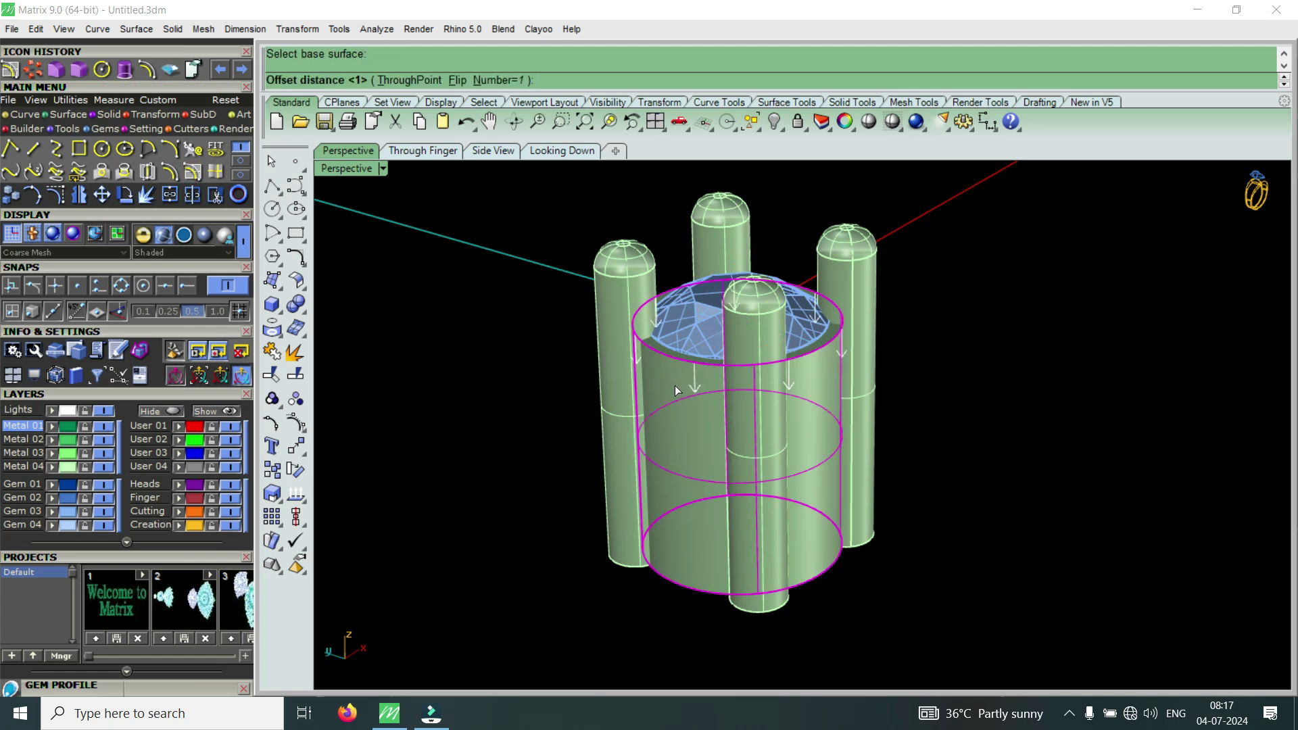
type(".")
type("5")
key("Return")
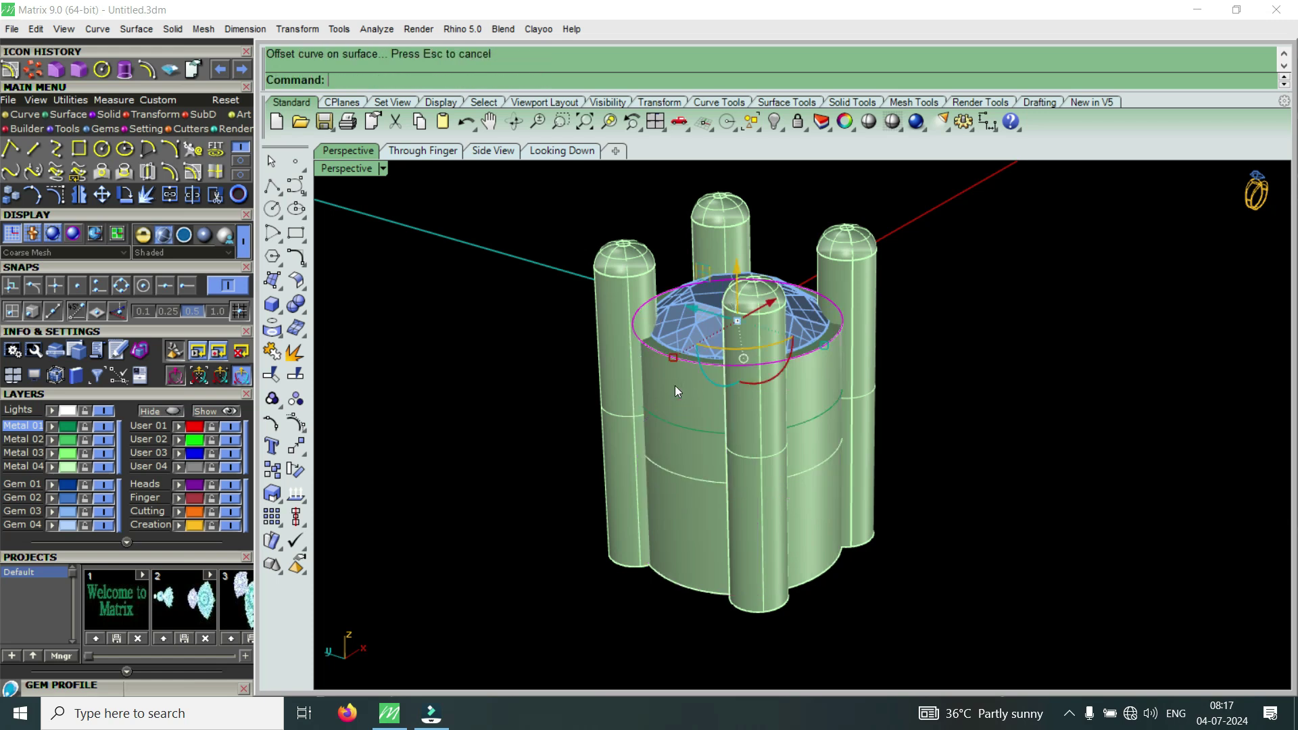
Offset the new ring curve a further 1 mm down along the tube's outer surface
left_click(692, 429)
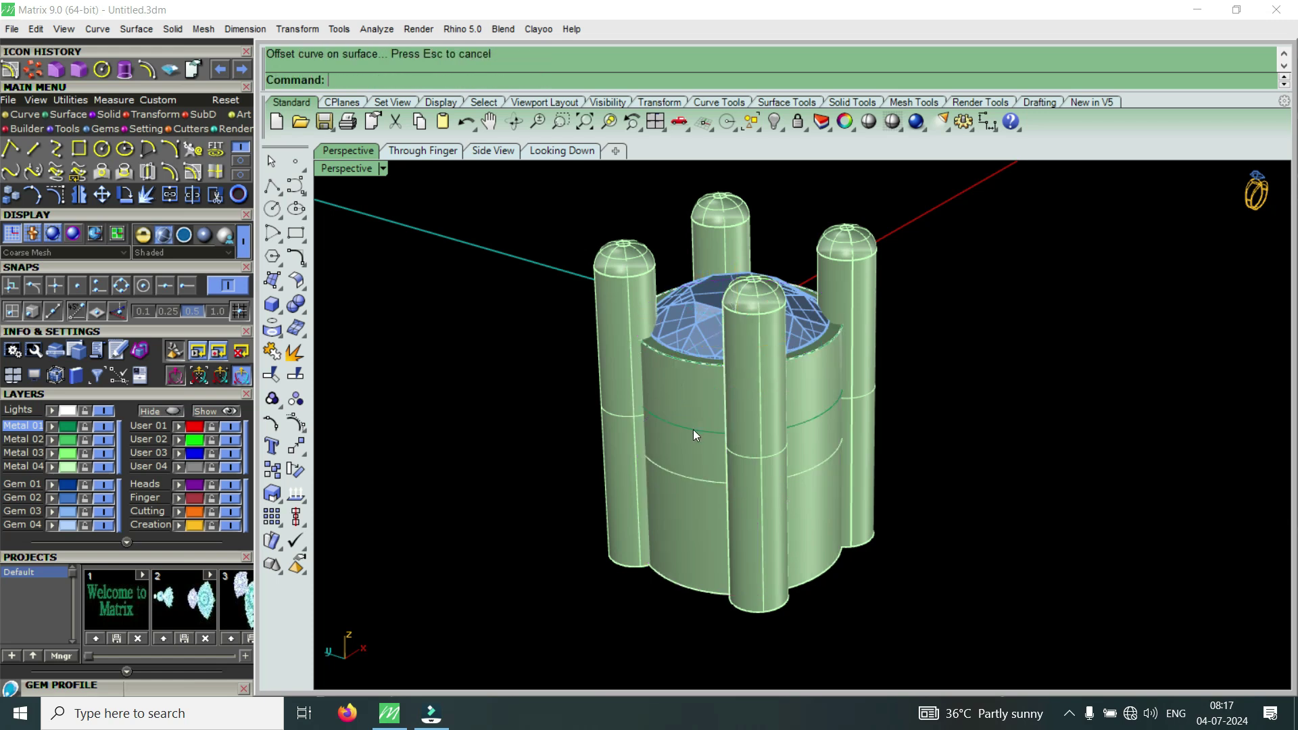
left_click(740, 476)
left_click(701, 484)
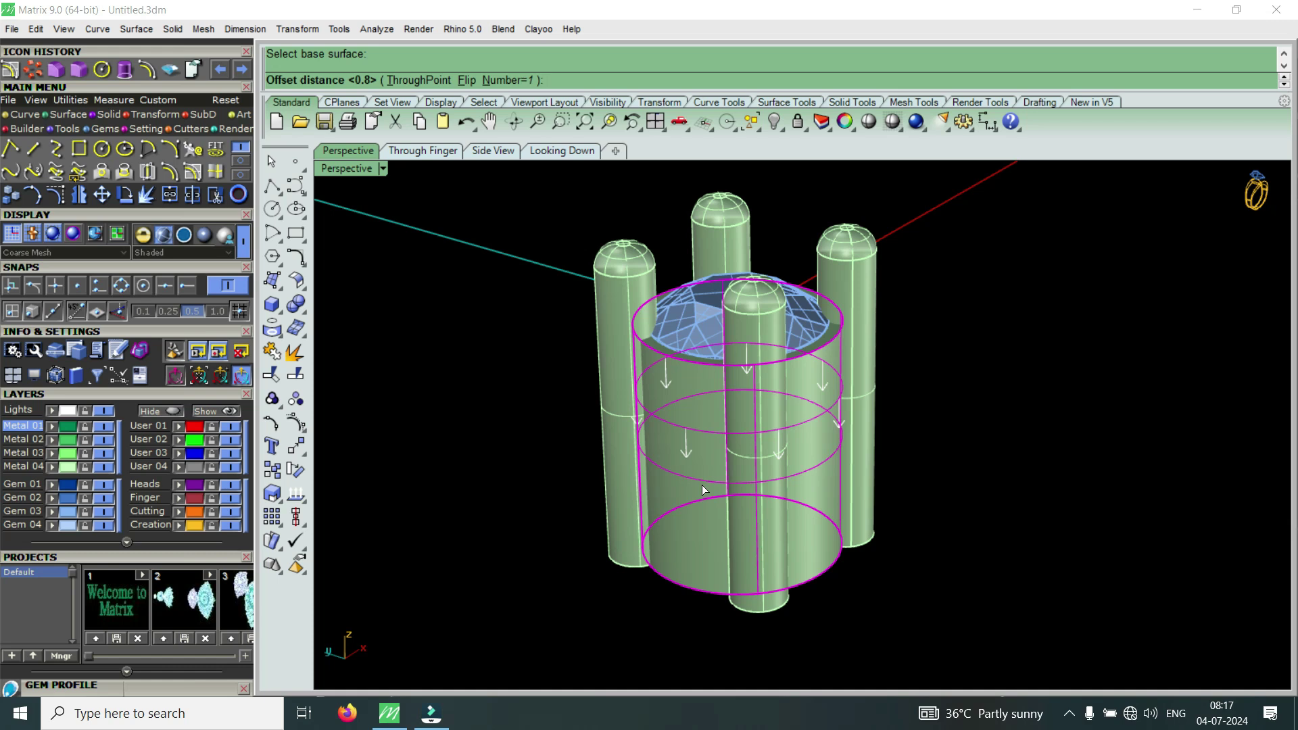
key("Return")
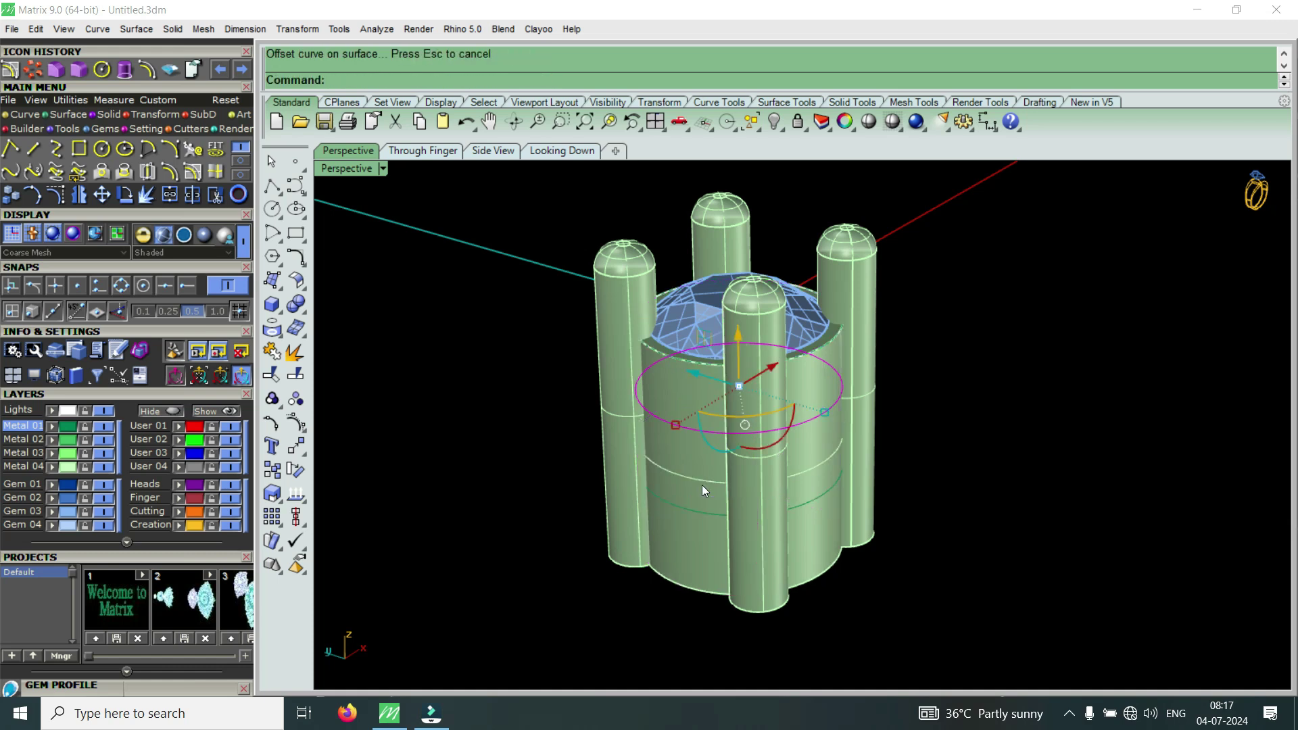
Offset the lower ring curve once more down the tube's outer surface, to just above the tube's base
left_click(713, 512)
key("Return")
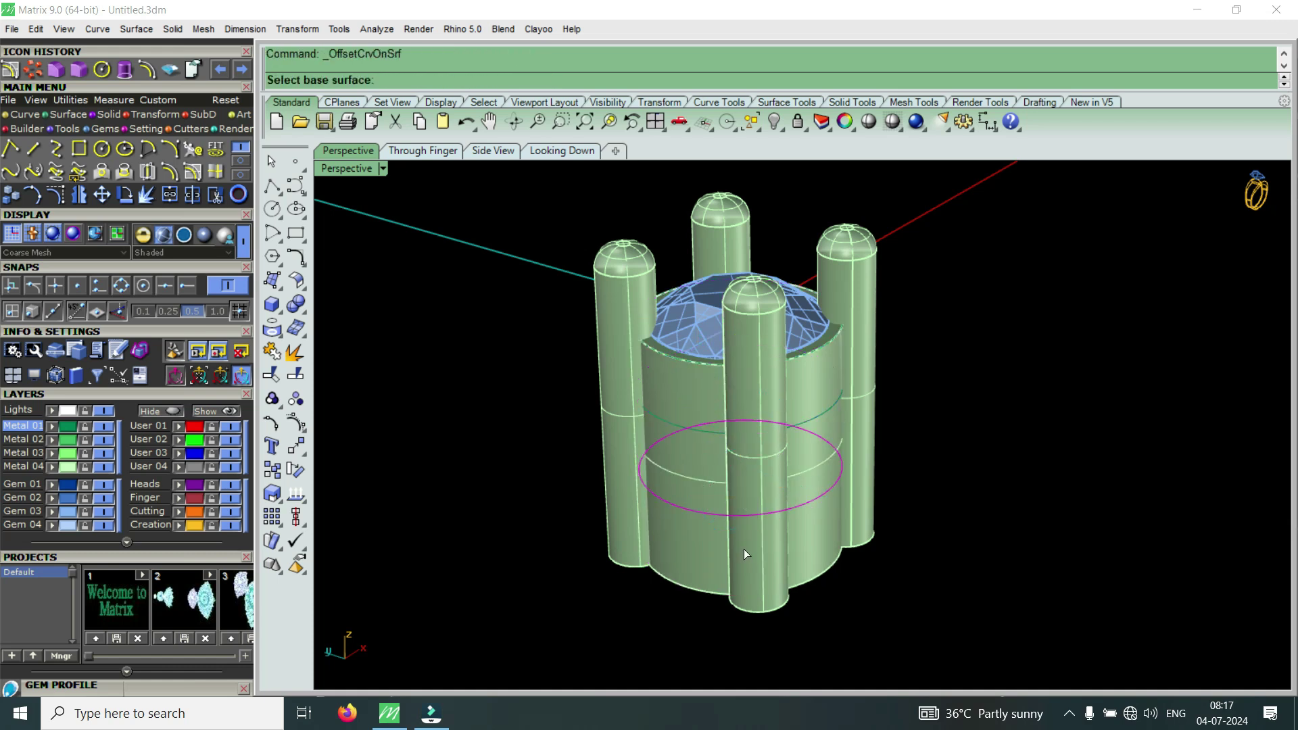
left_click(711, 557)
type(".")
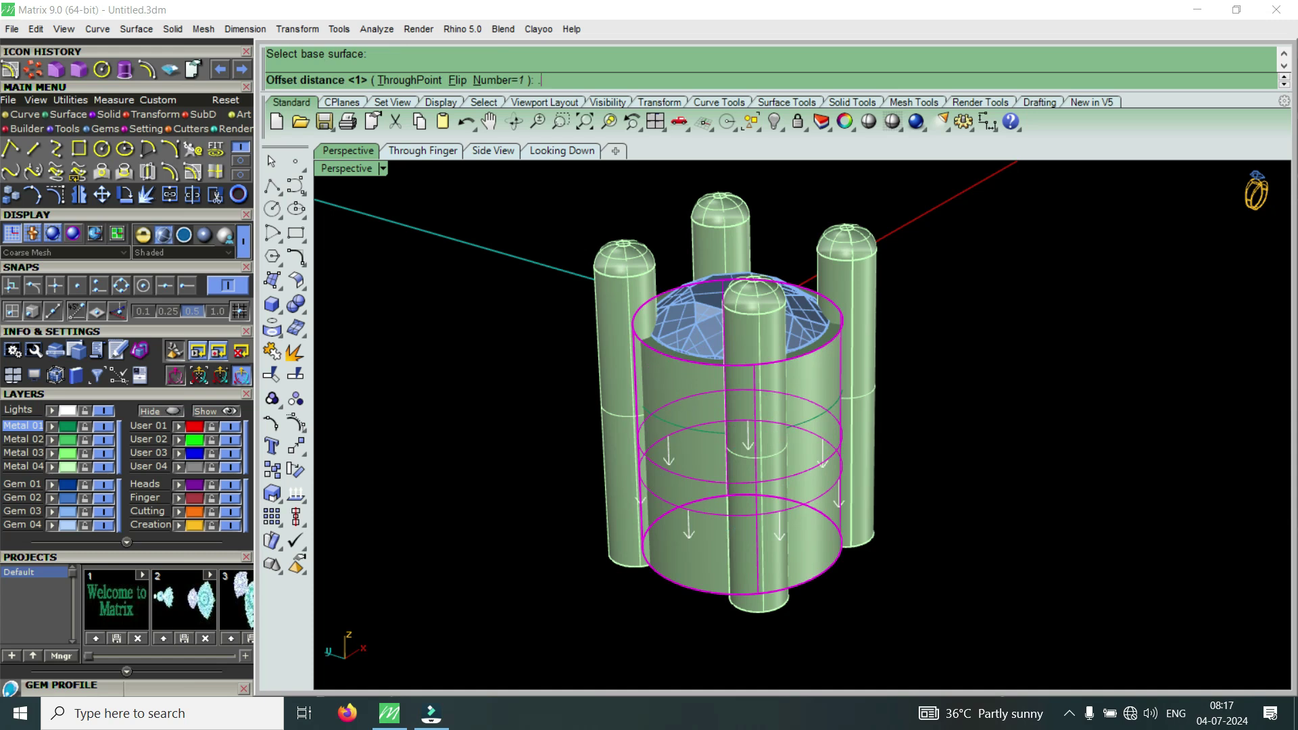
type("5")
key("Return")
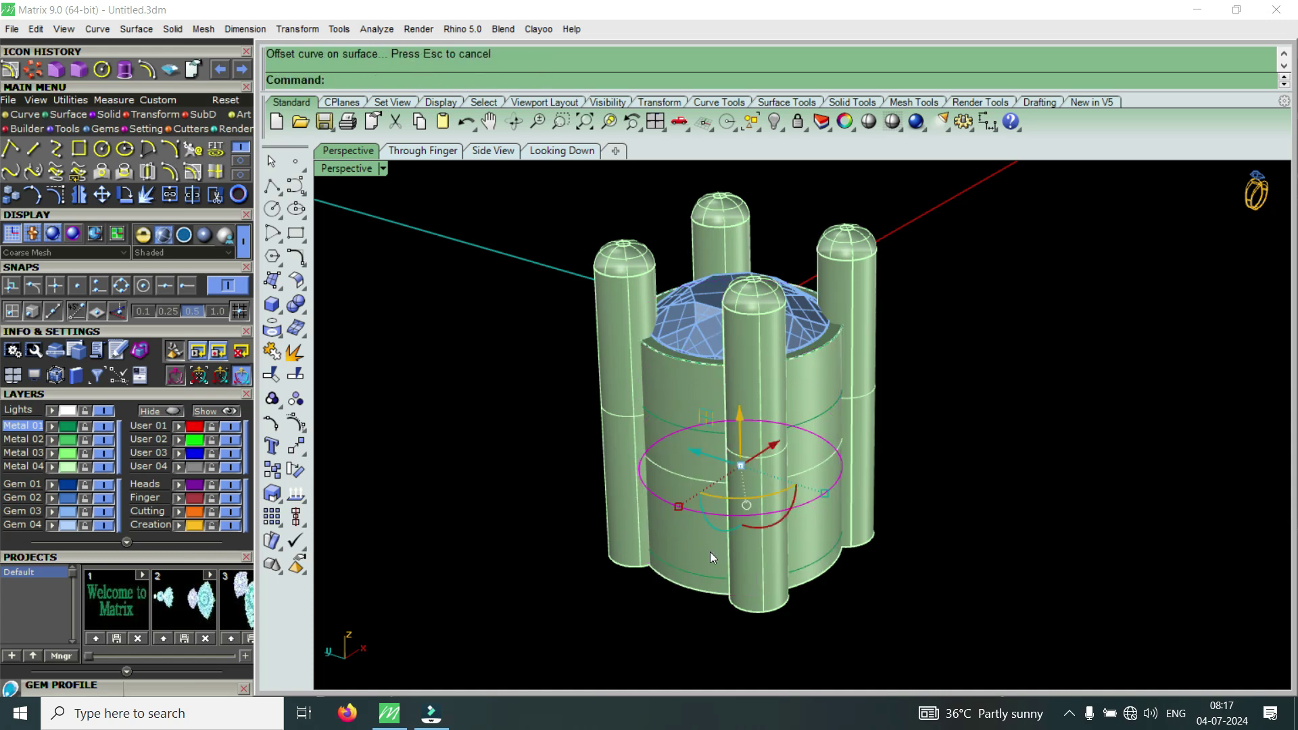
Select the lowest ring curve and examine its position on the setting from the side and in the four-viewport layout
left_click(703, 577)
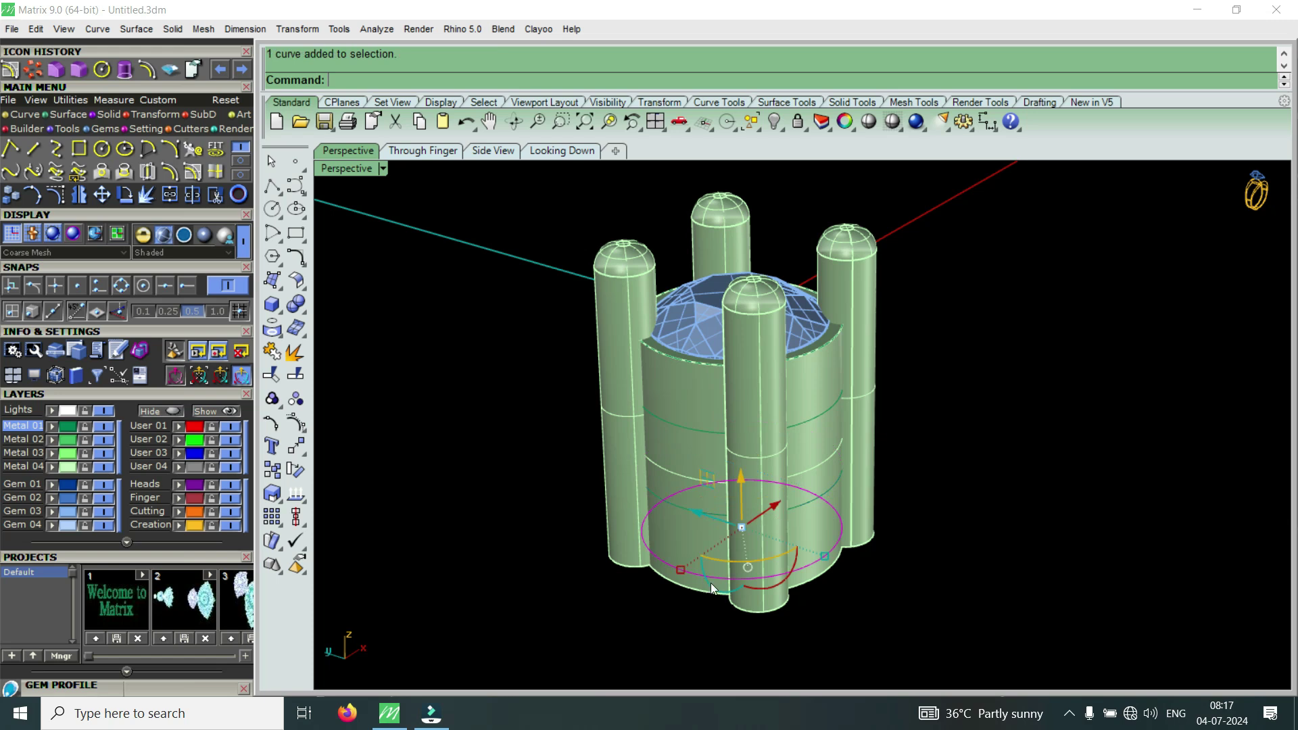
right_click_drag(716, 569, 669, 413)
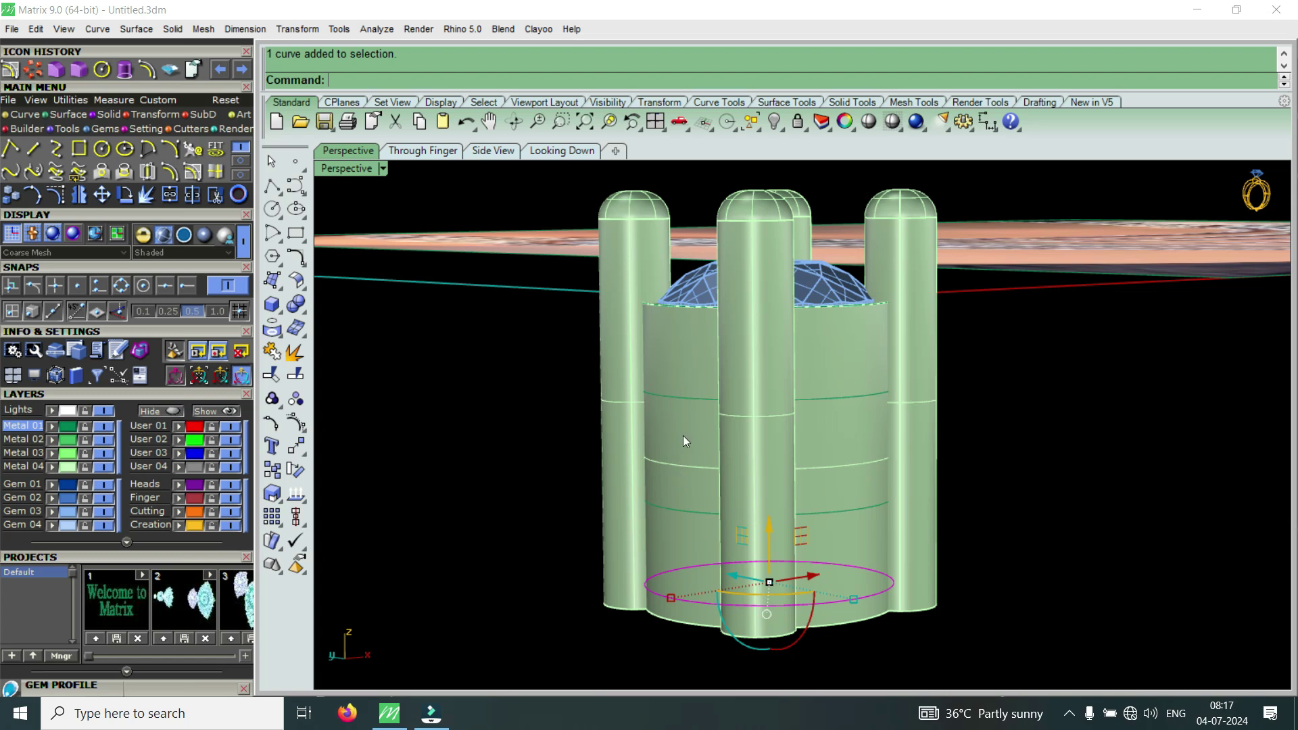
scroll(683, 435, "down", 3)
scroll(679, 475, "up", 3)
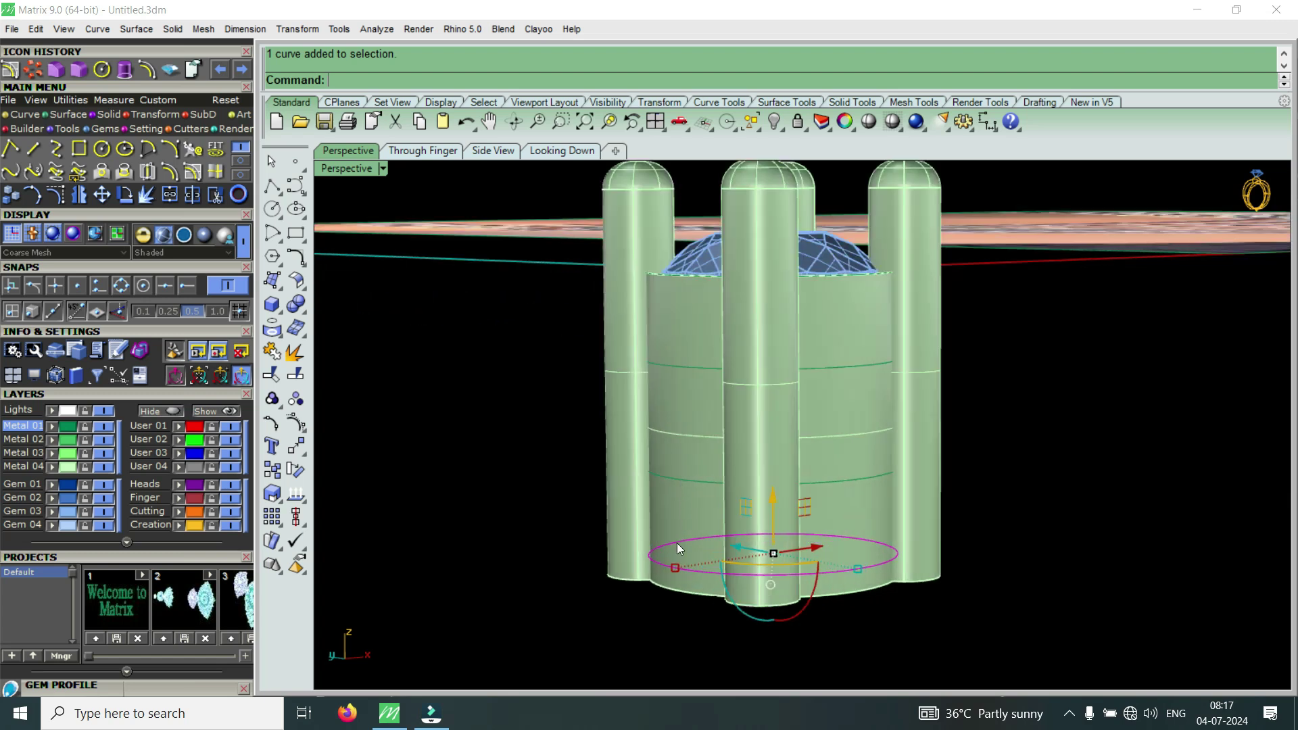
scroll(684, 565, "down", 5)
right_click_drag(700, 534, 698, 548)
scroll(699, 548, "up", 3)
scroll(663, 554, "down", 3)
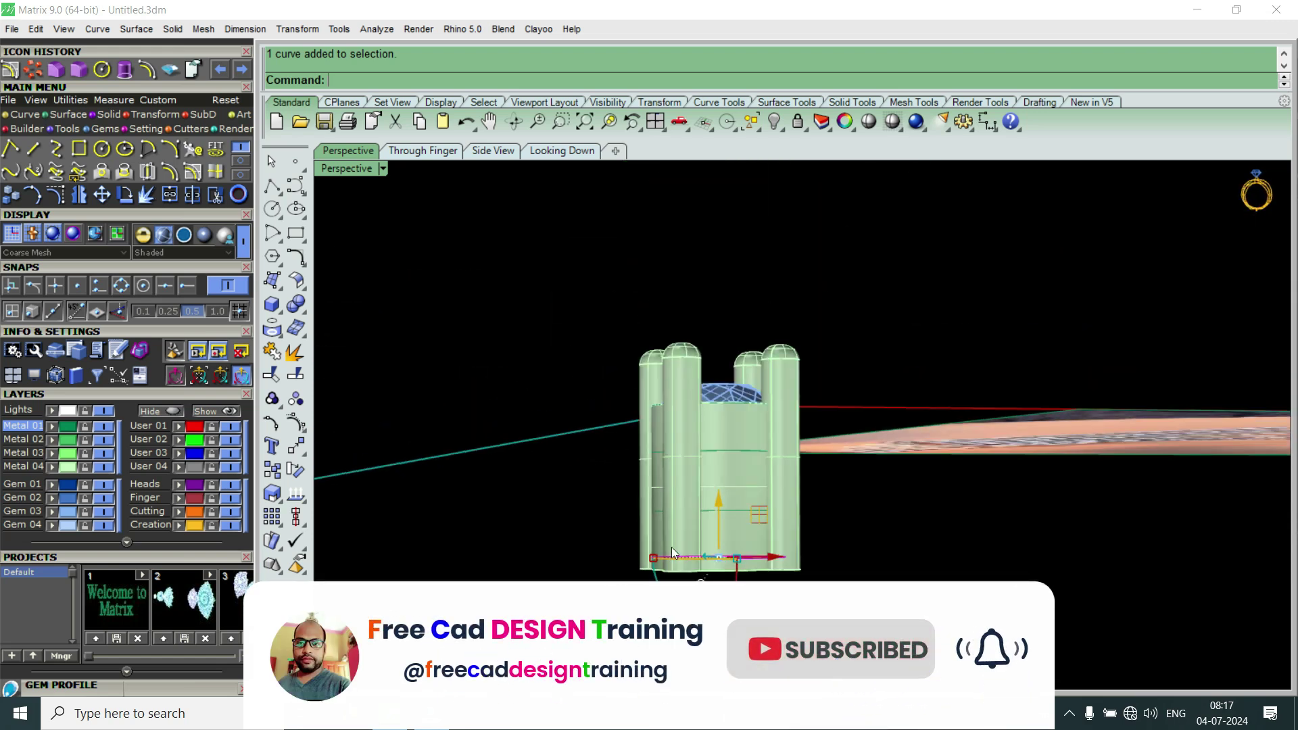
scroll(676, 545, "up", 3)
scroll(677, 545, "down", 5)
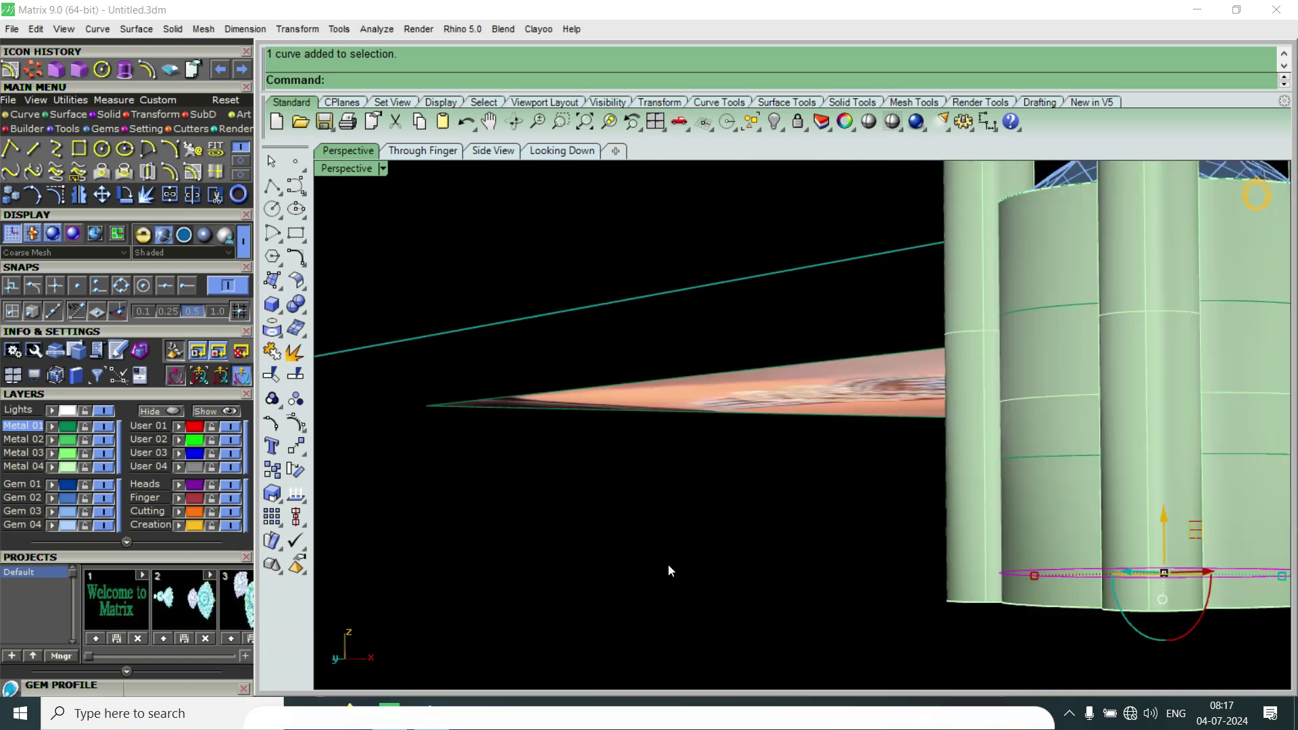
double_click(346, 168)
scroll(573, 565, "up", 3)
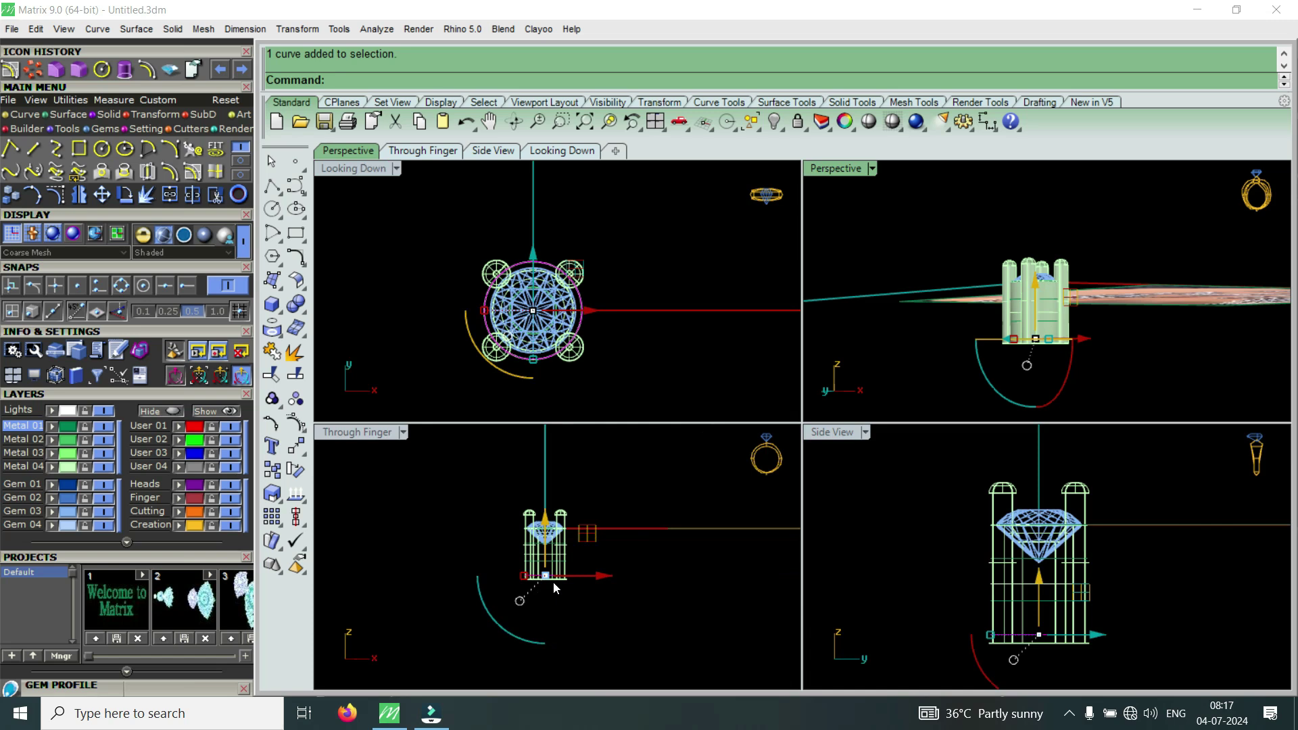
Draw a horizontal line from the lowest ring curve's side quadrant across the setting and shift it to overhang both sides of the tube
key("Escape")
scroll(553, 581, "up", 4)
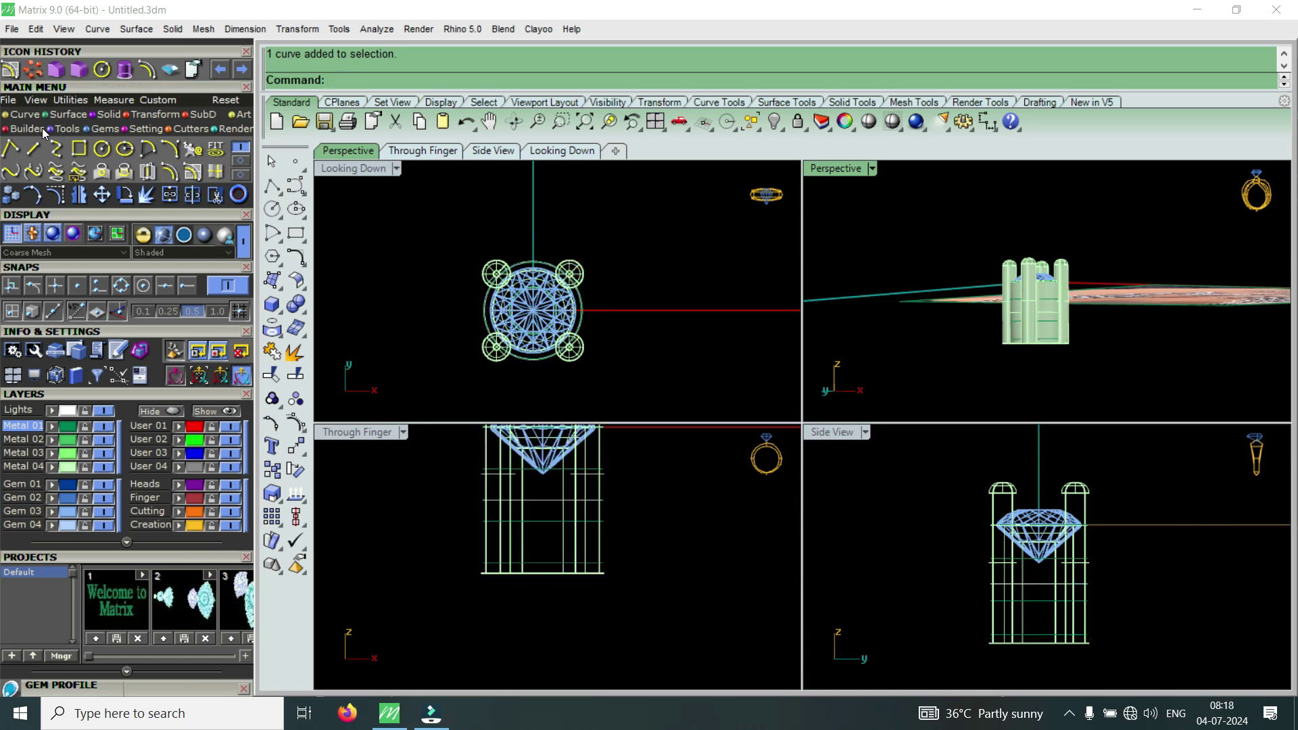
left_click(33, 147)
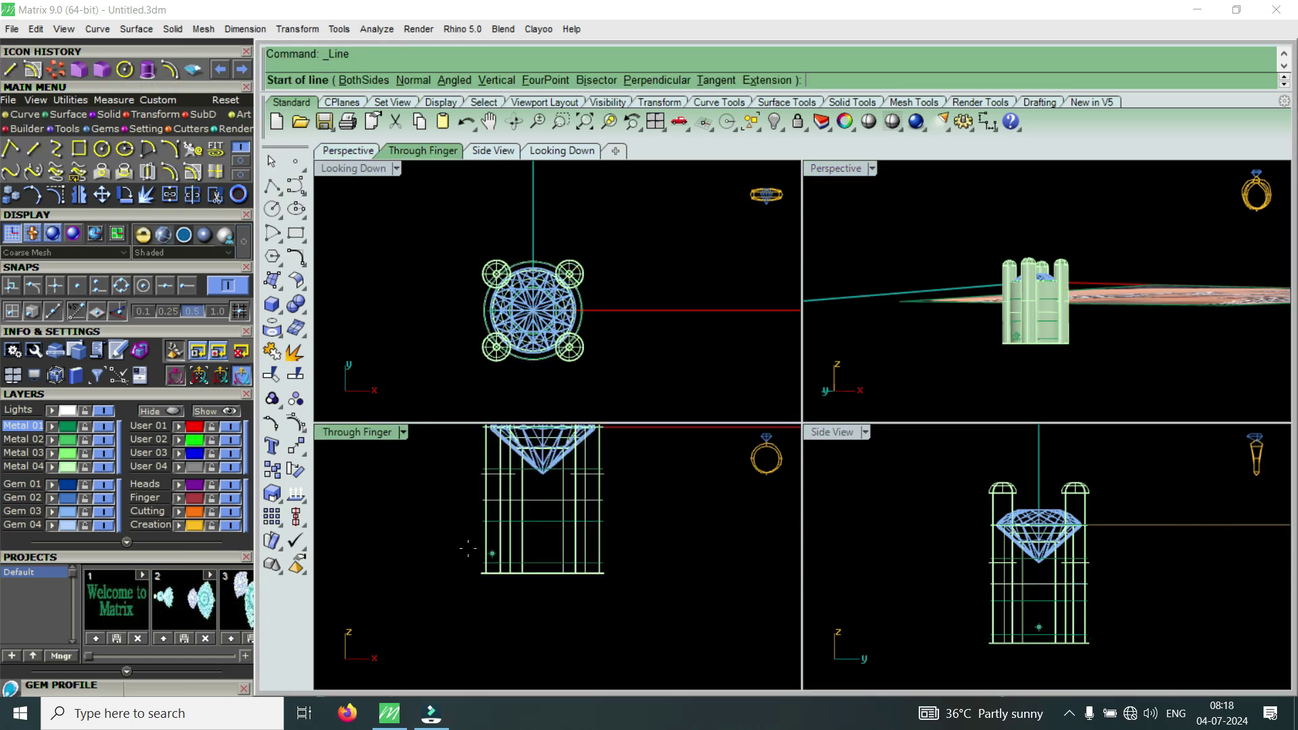
left_click(121, 285)
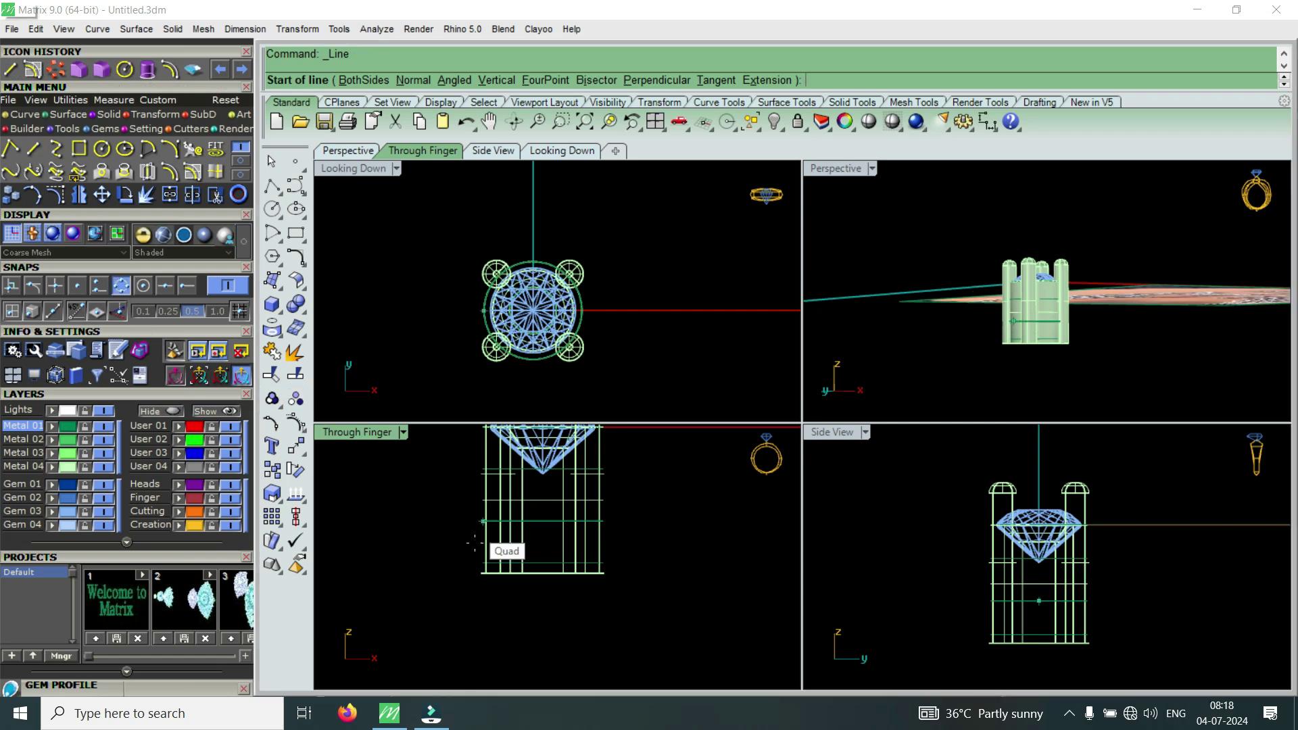
left_click(483, 563)
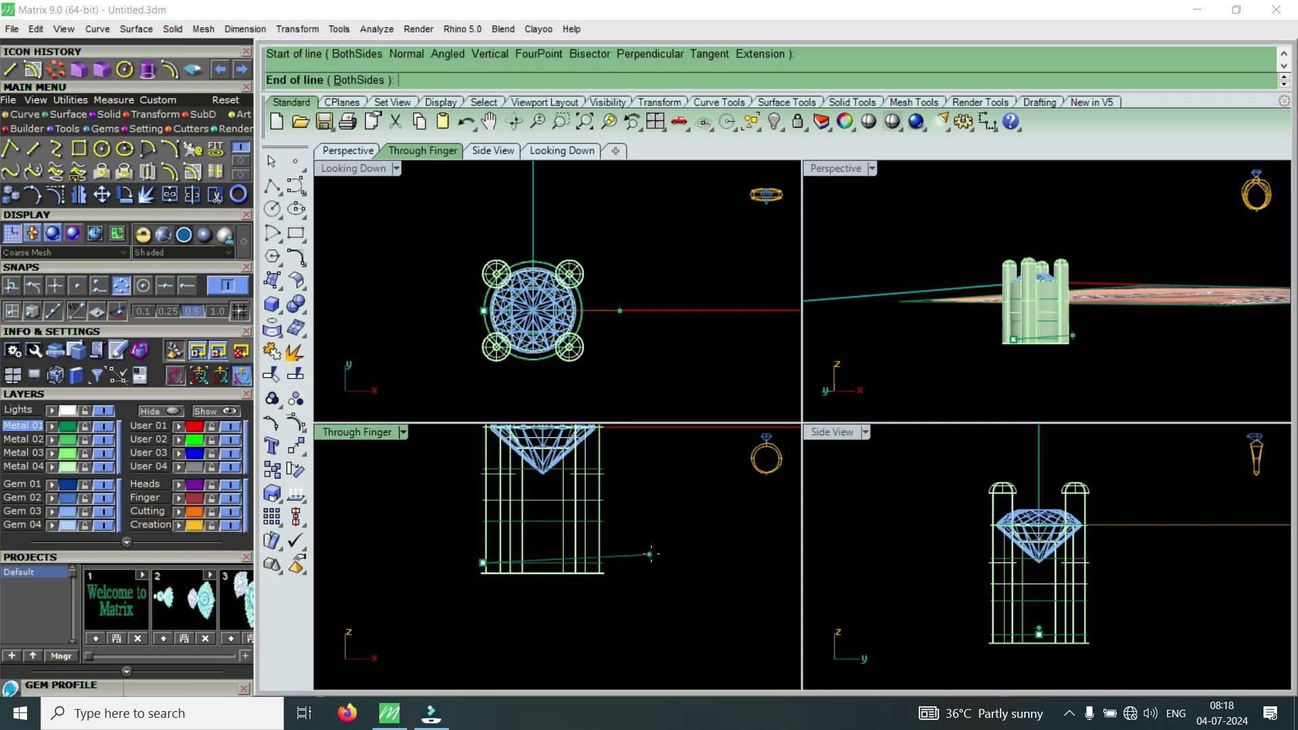
left_click(692, 561)
left_click(651, 565)
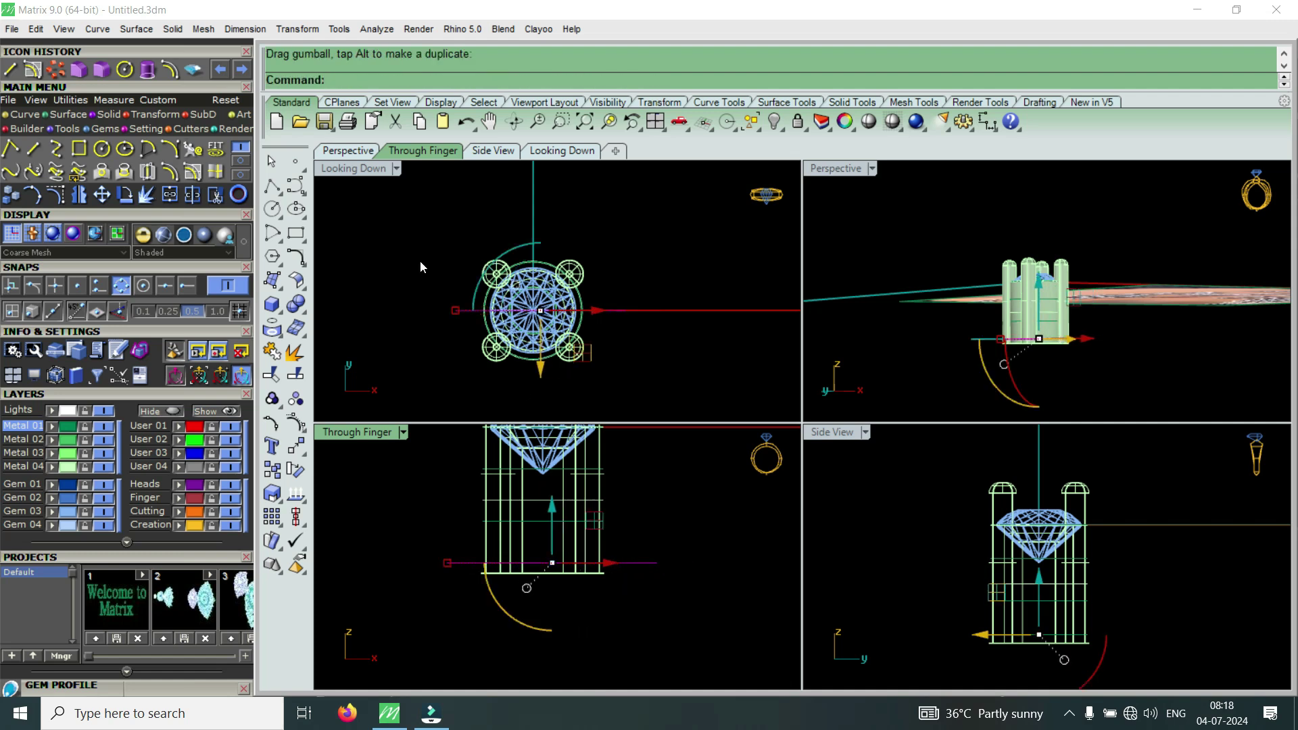
Extrude the horizontal line to both sides into a flat surface wider than the whole four-prong setting
left_click(146, 71)
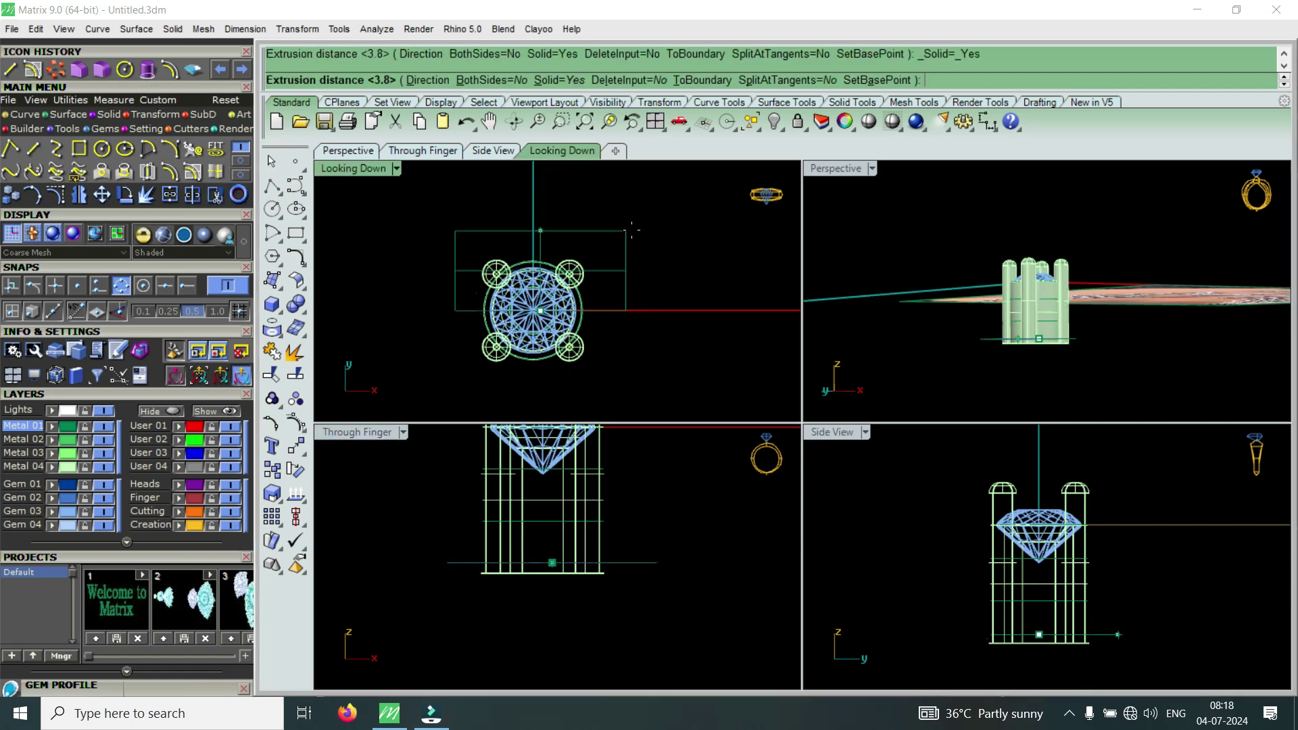
left_click(493, 81)
left_click(623, 212)
double_click(837, 170)
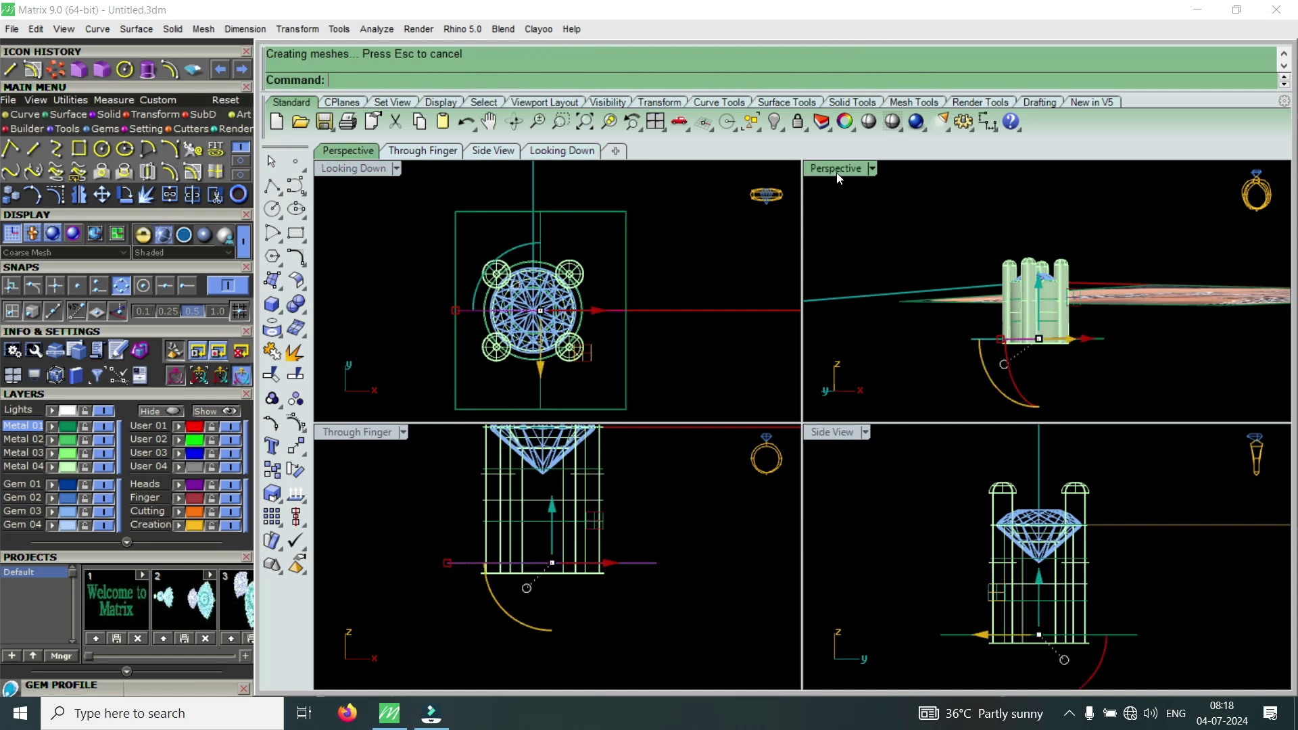
right_click_drag(808, 397, 872, 531)
scroll(872, 538, "down", 5)
scroll(876, 541, "up", 6)
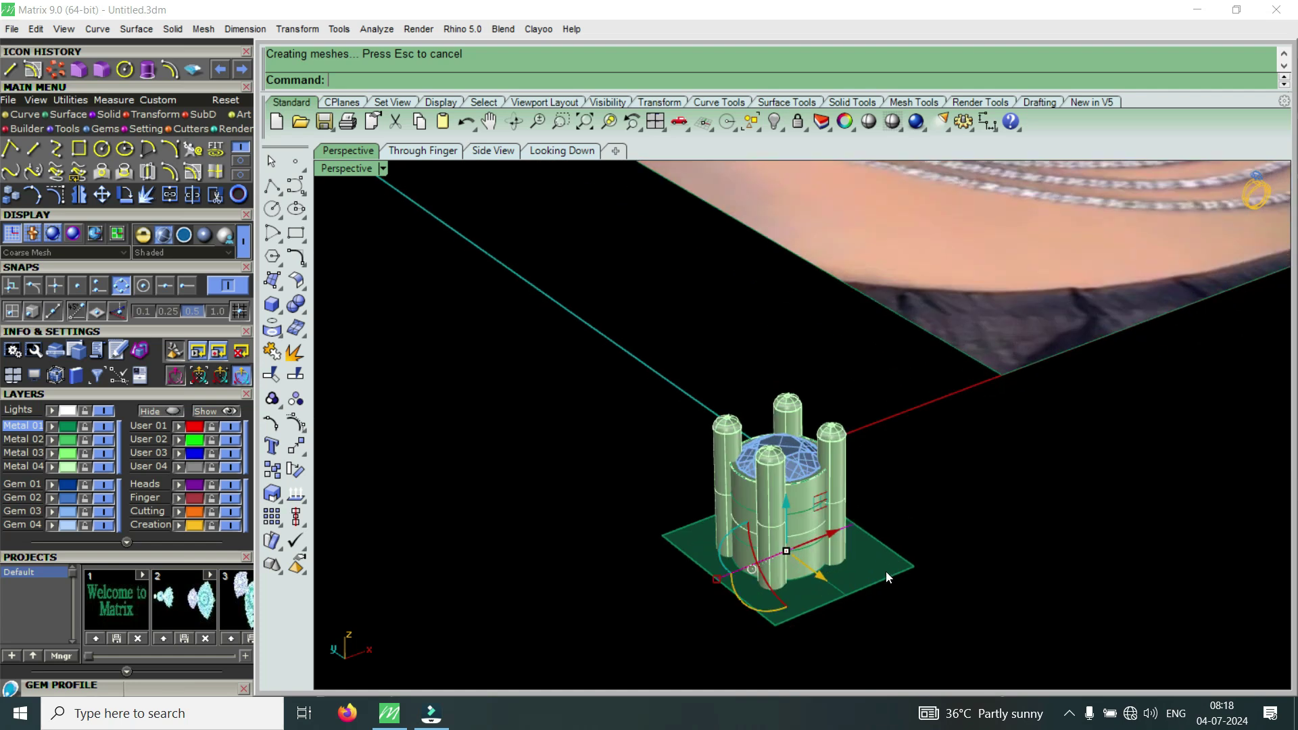
Extrude the flat surface straight down into a solid block covering the setting's base, and delete the original surface
left_click(886, 570)
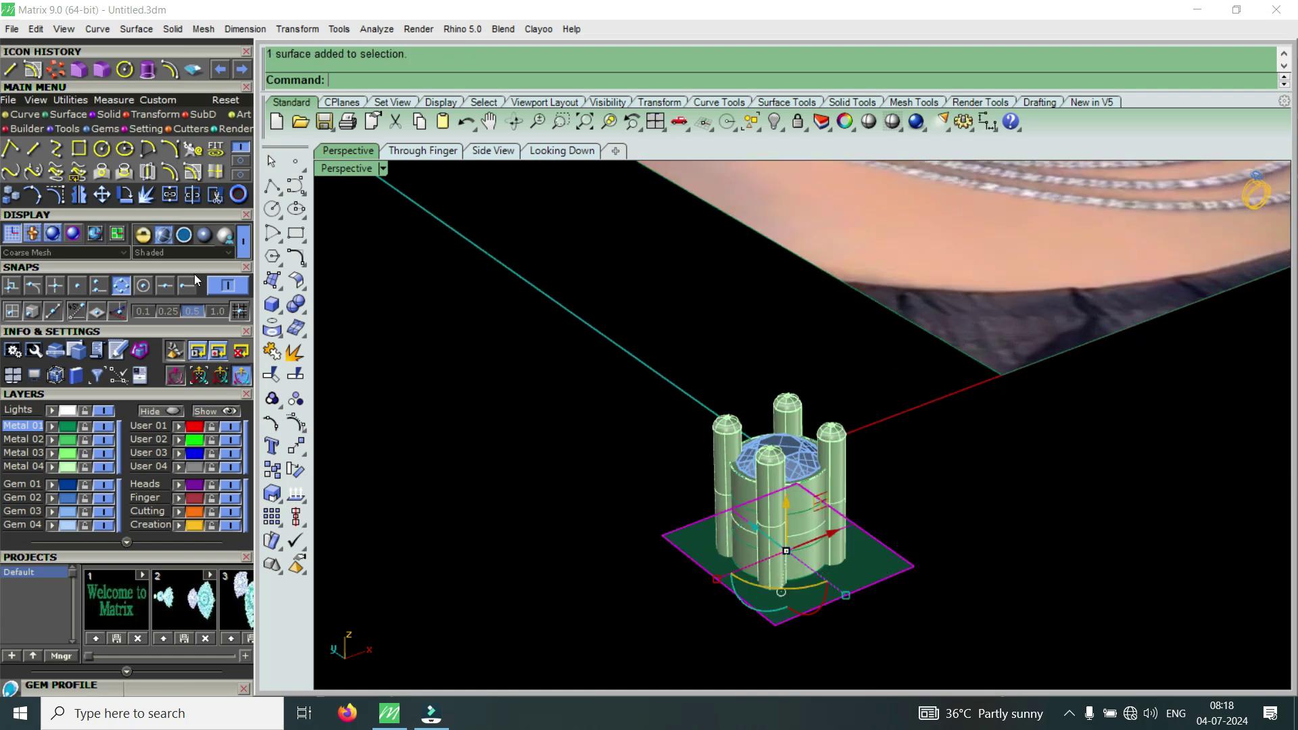
left_click(165, 30)
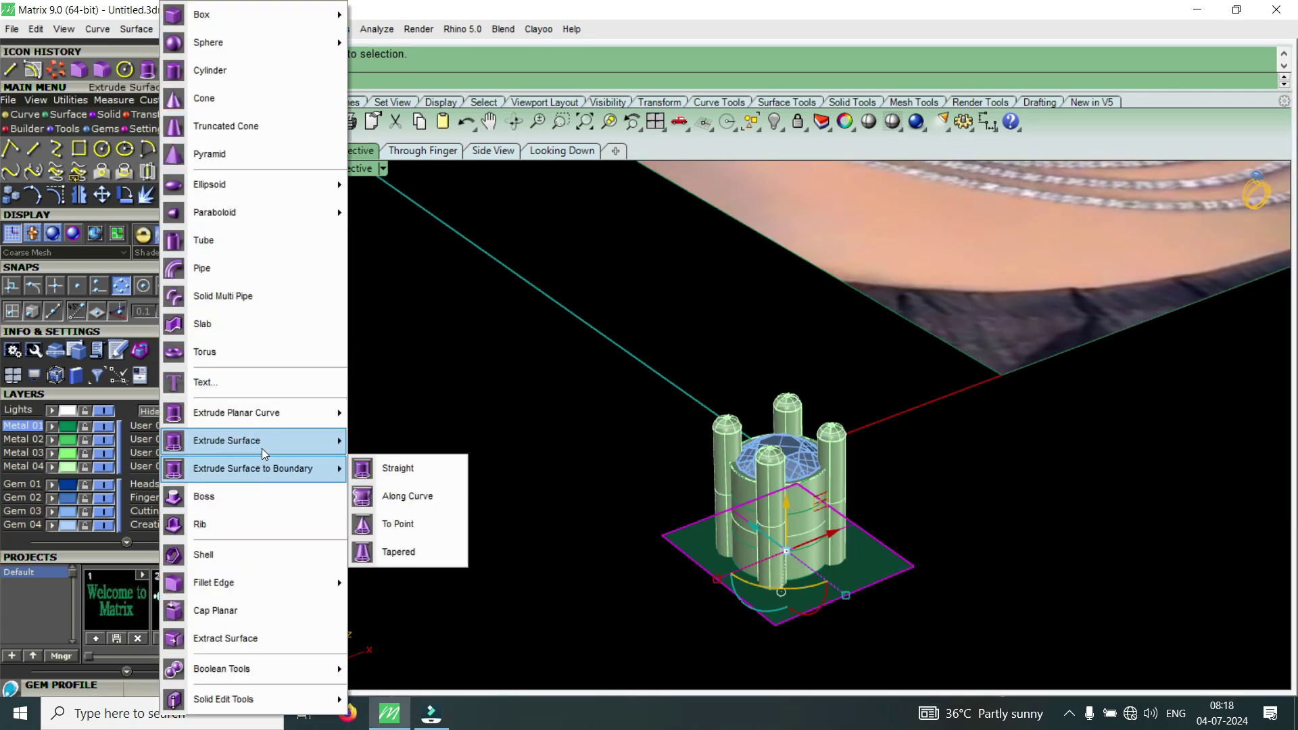
mouse_move(317, 447)
left_click(402, 445)
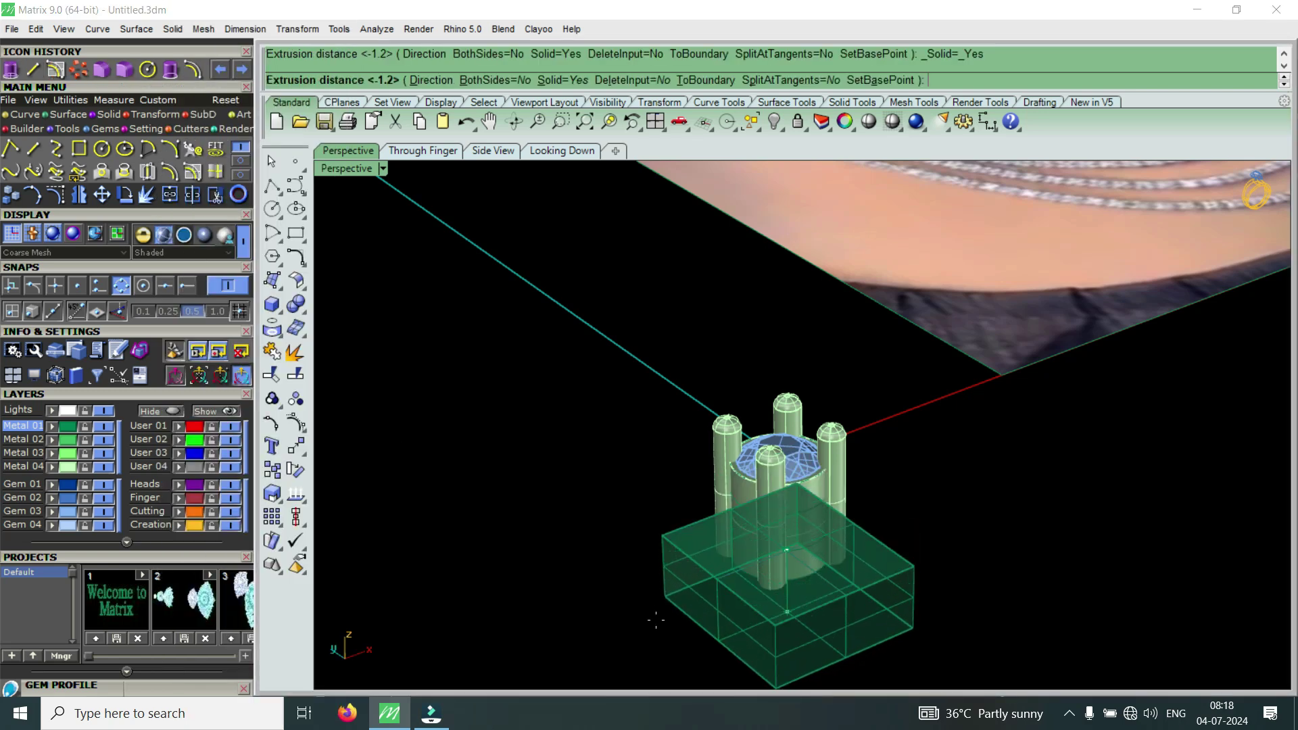
left_click(708, 587)
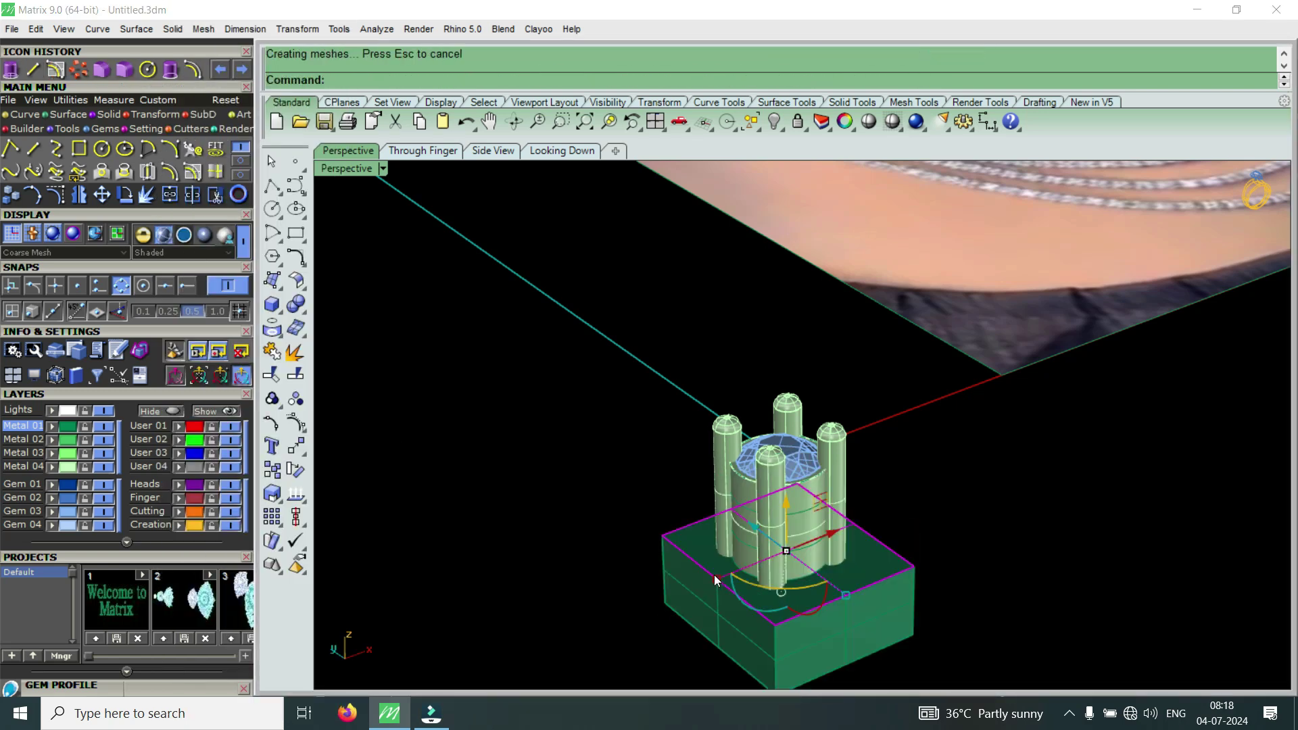
key("Delete")
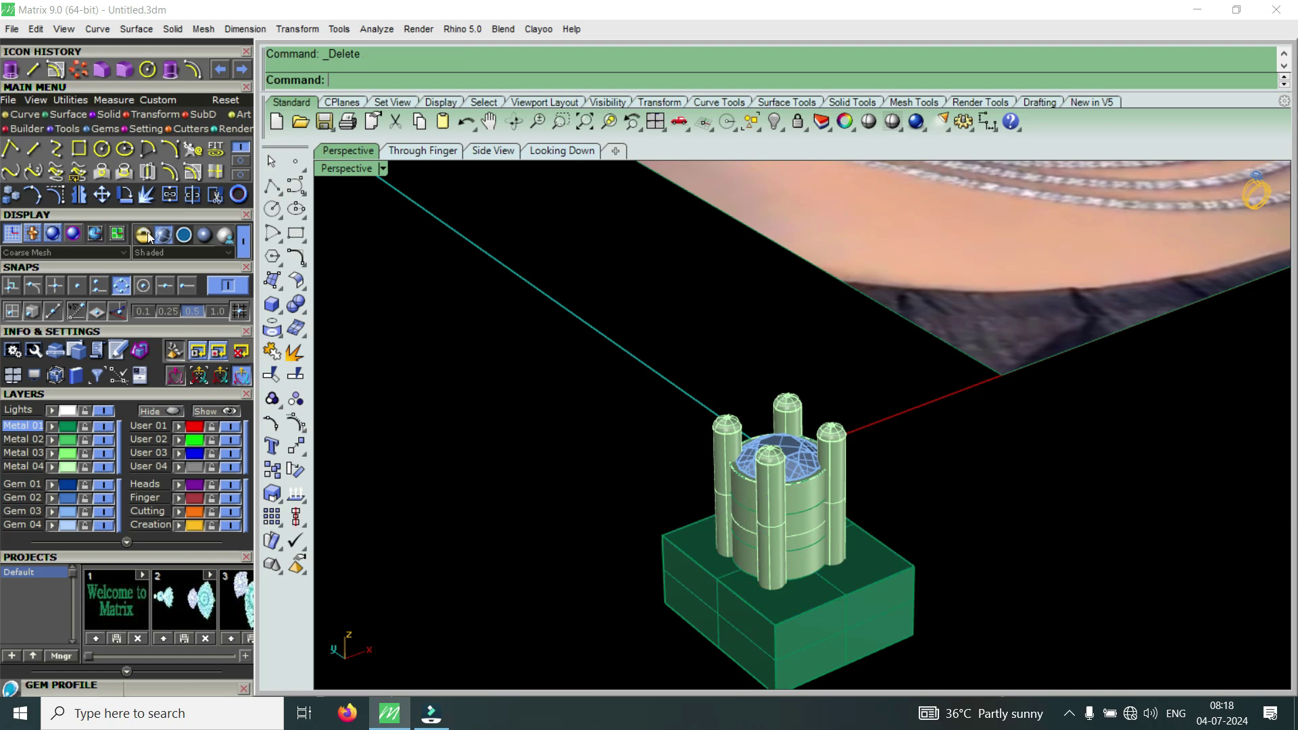
Subtract the block from the four-prong setting with Boolean Difference to trim the bottom of the tube and prongs
left_click(106, 115)
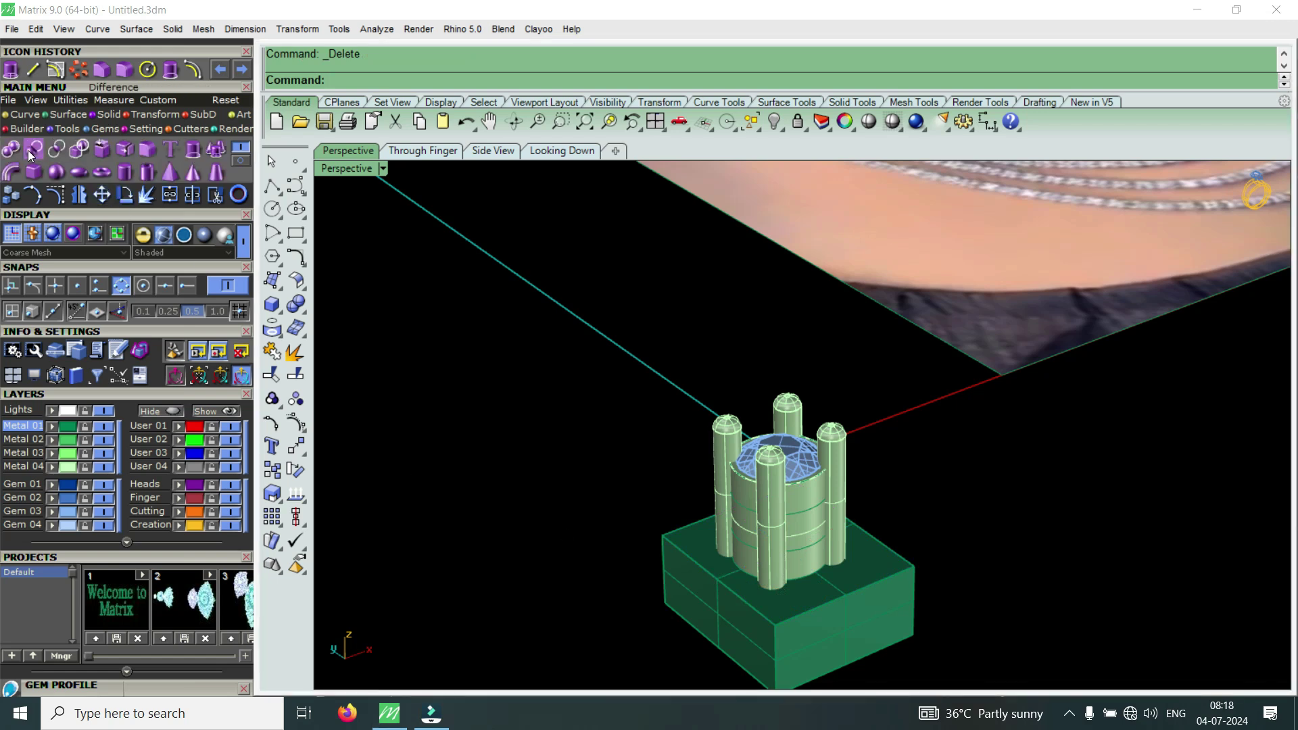
left_click(29, 149)
left_click(725, 471)
key("Return")
left_click(825, 622)
key("Return")
Delete the leftover horizontal line at the setting's base
right_click_drag(833, 625, 655, 525)
scroll(693, 521, "up", 8)
left_click(617, 492)
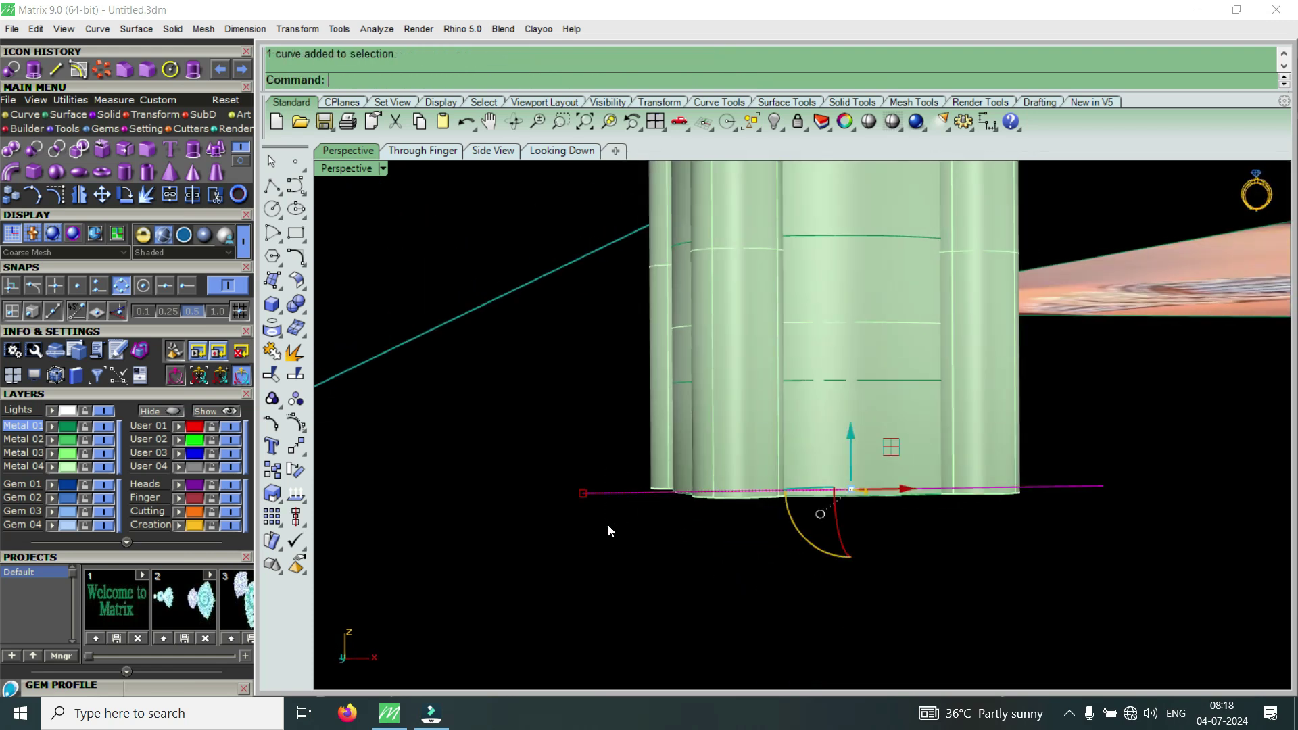
key("Delete")
Examine the strands and side clasps in the necklace reference picture beside the setting
scroll(665, 516, "down", 8)
right_click_drag(830, 390, 845, 446)
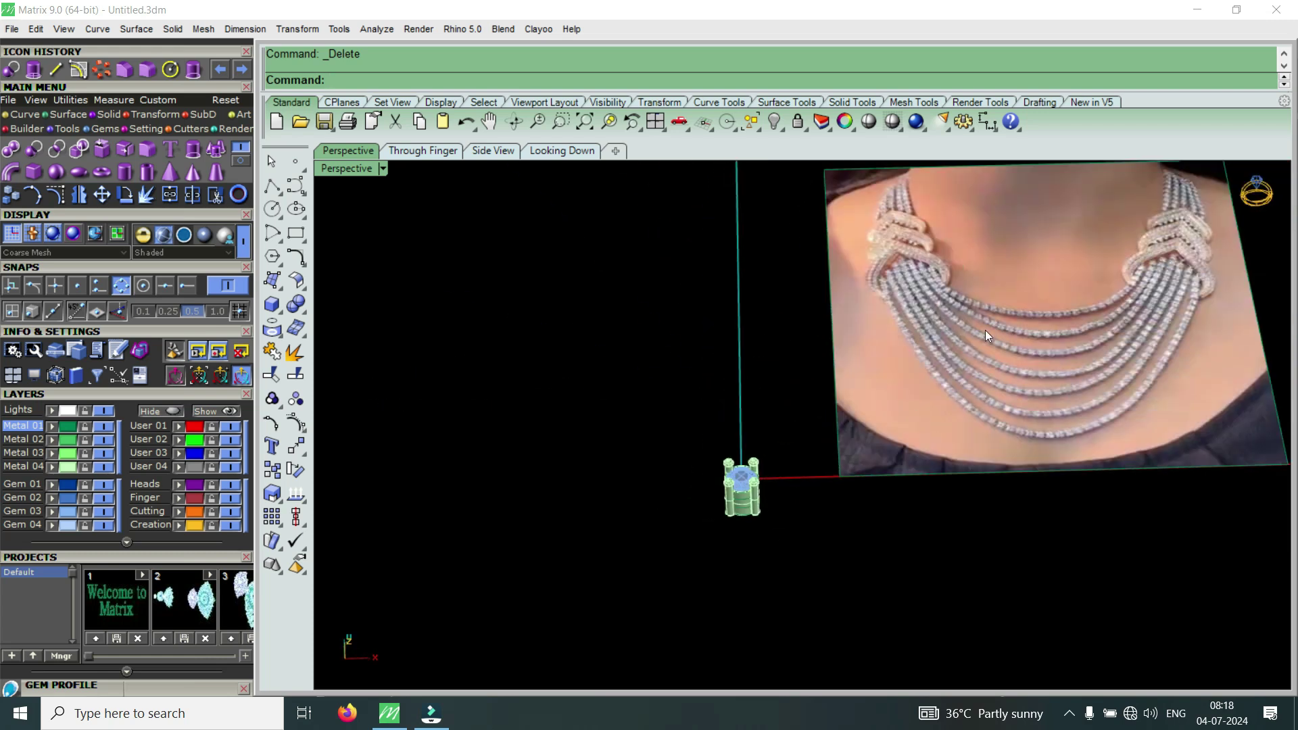
scroll(932, 298, "up", 3)
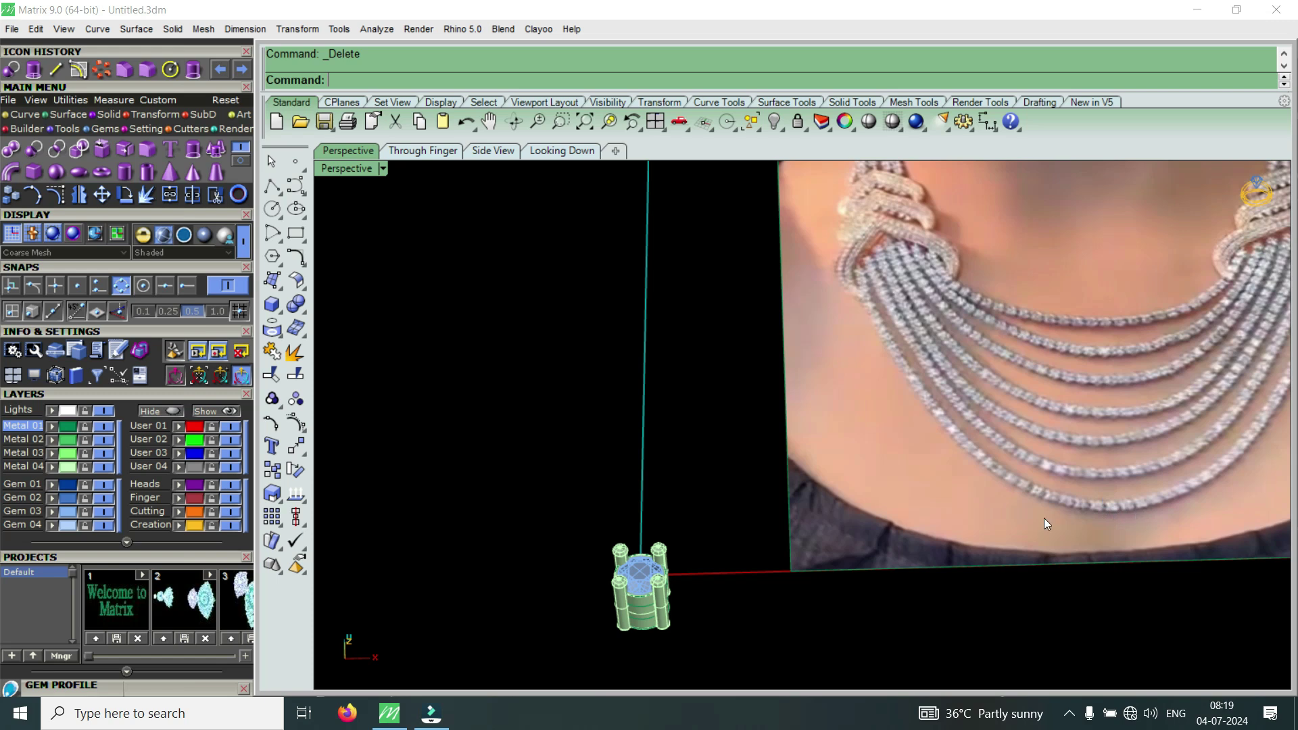
scroll(968, 456, "down", 2)
scroll(926, 340, "up", 5)
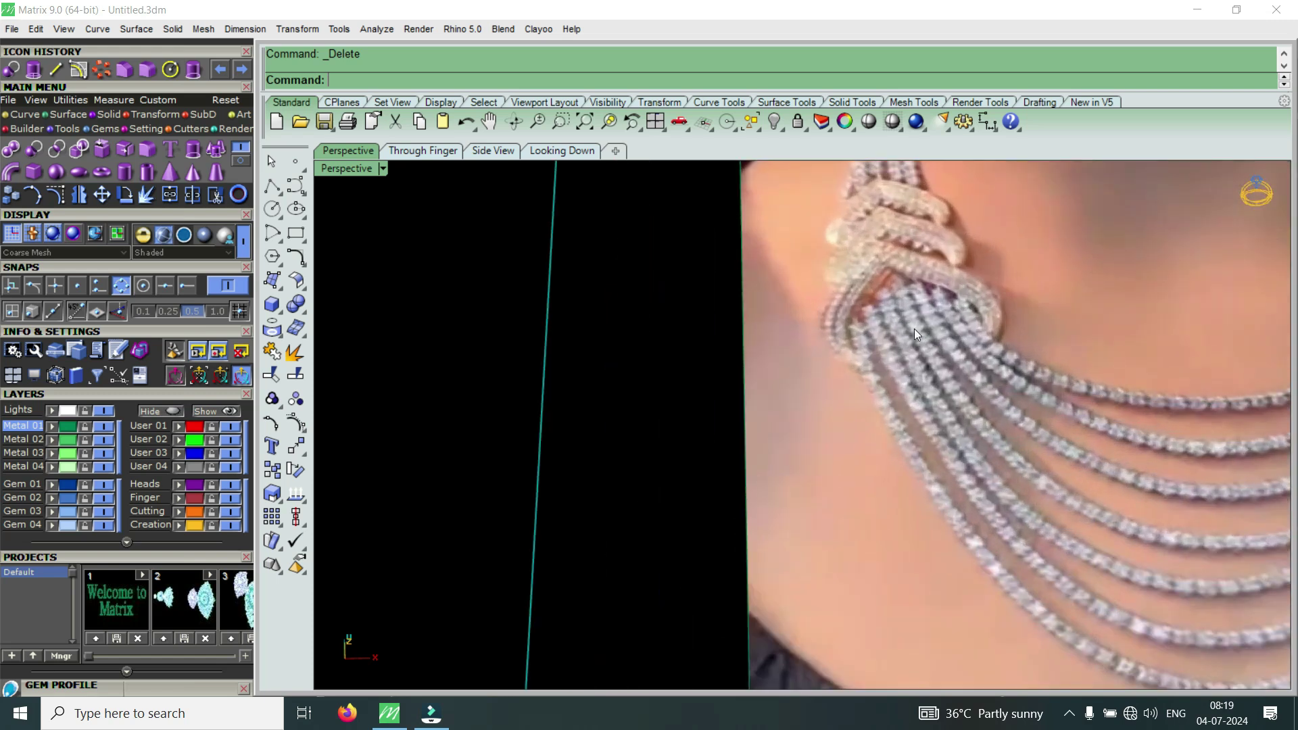
scroll(913, 335, "down", 4)
scroll(900, 313, "up", 2)
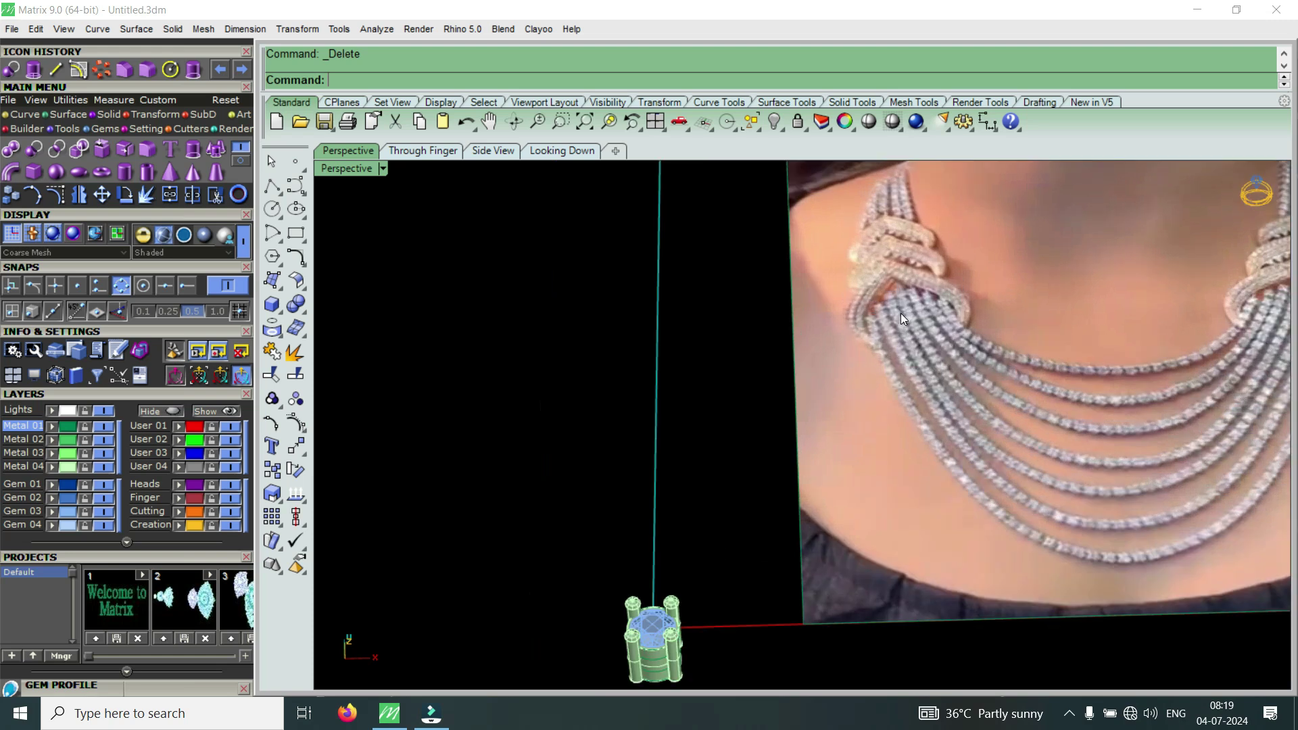
scroll(1108, 318, "down", 2)
scroll(1182, 311, "up", 2)
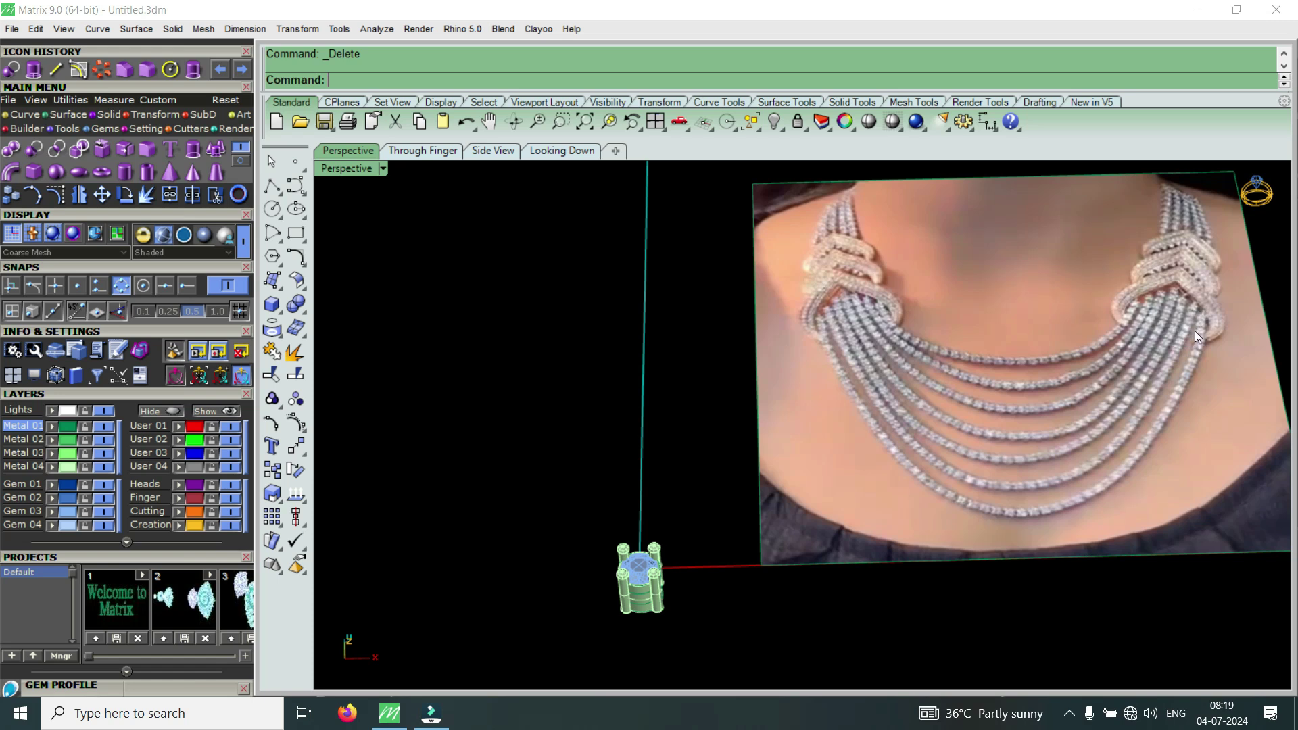
scroll(1194, 330, "up", 1)
scroll(1200, 342, "up", 1)
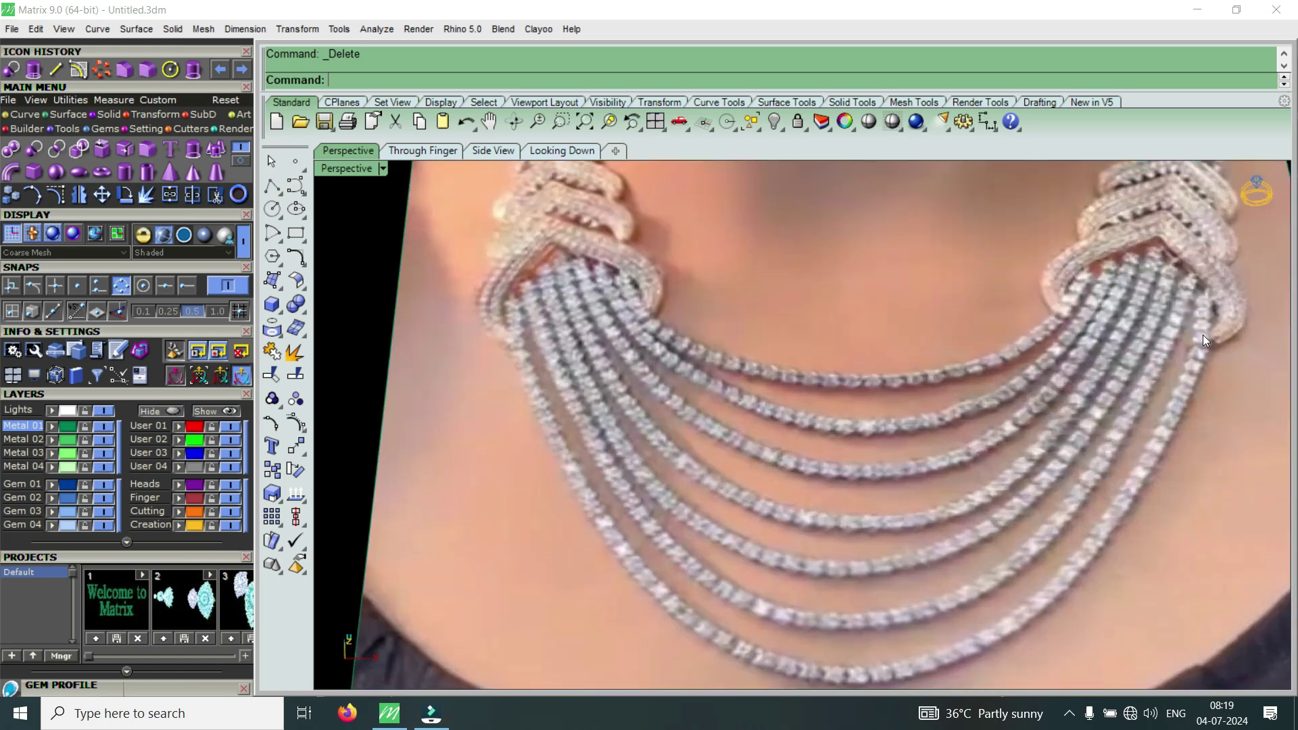
scroll(1202, 338, "down", 2)
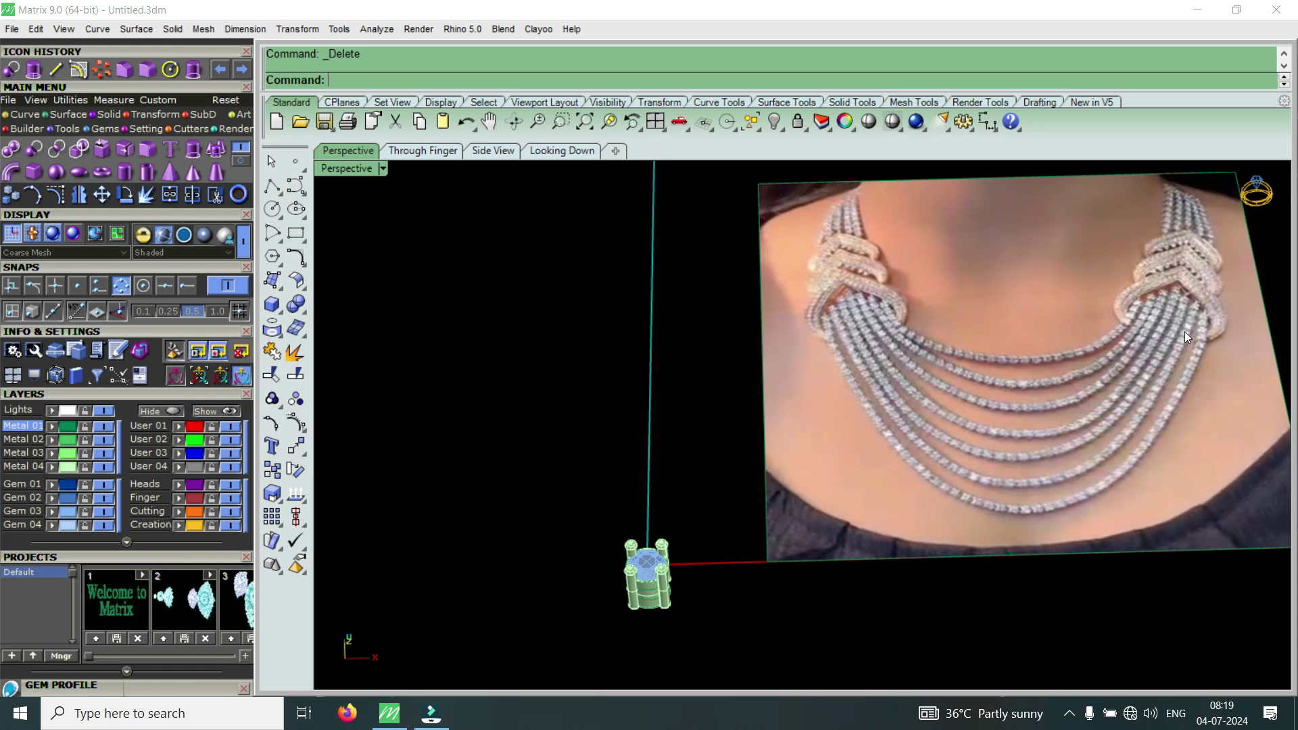
scroll(1184, 331, "up", 3)
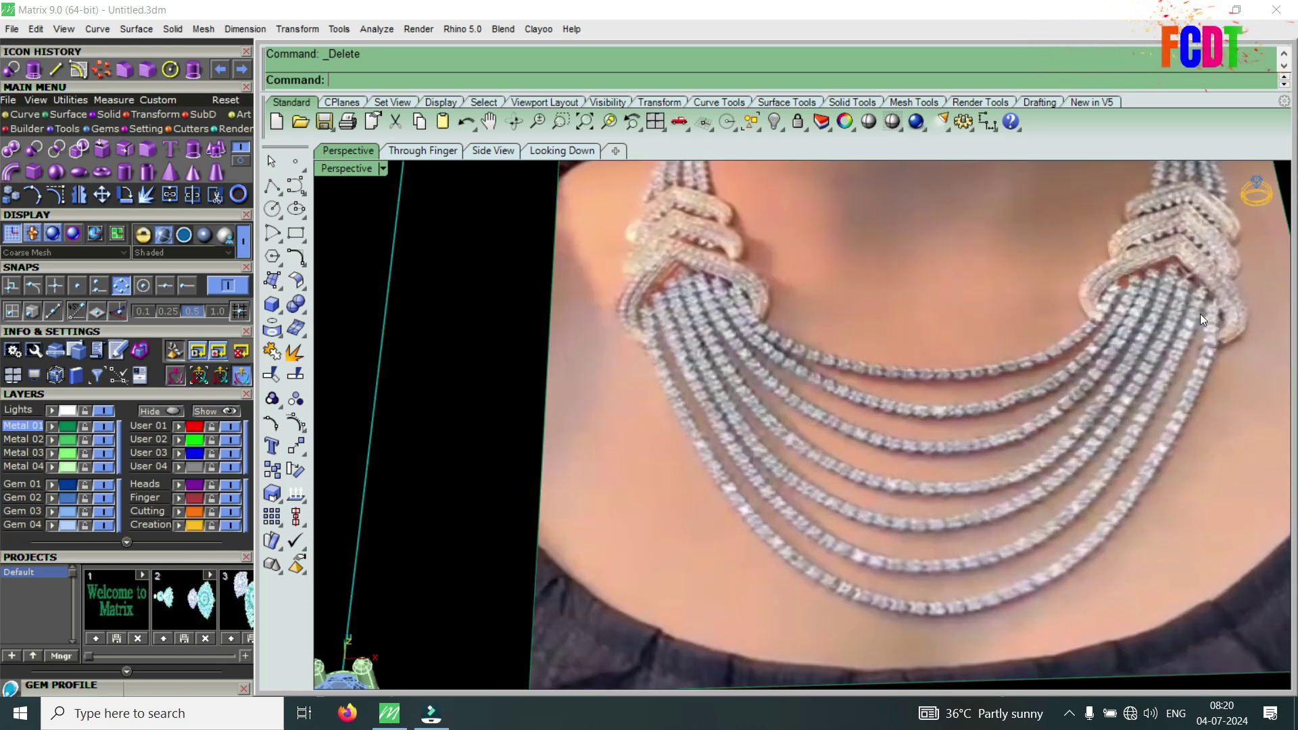
scroll(1199, 314, "down", 3)
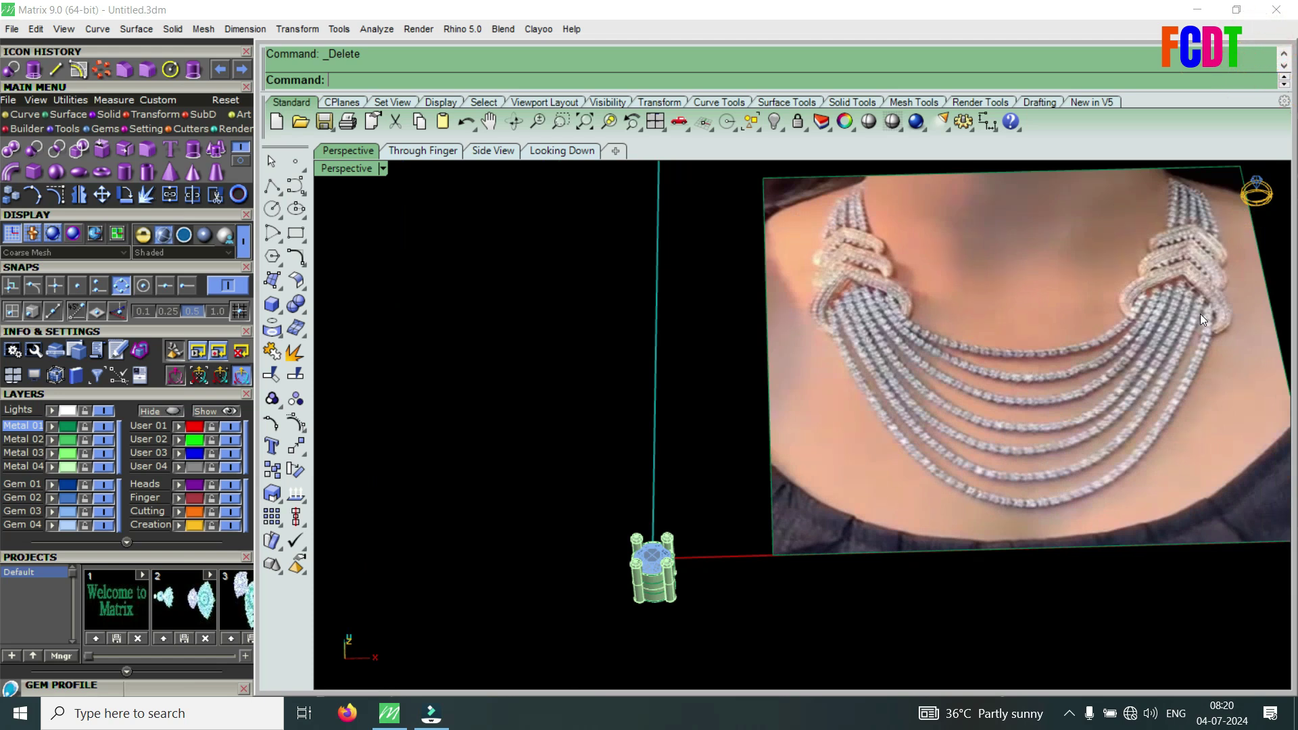
Draw a vertical line on the tube's outer side connecting the quadrants of the upper and lower ring curves
right_click_drag(688, 539, 541, 292)
right_click_drag(744, 408, 947, 468)
scroll(947, 467, "up", 2)
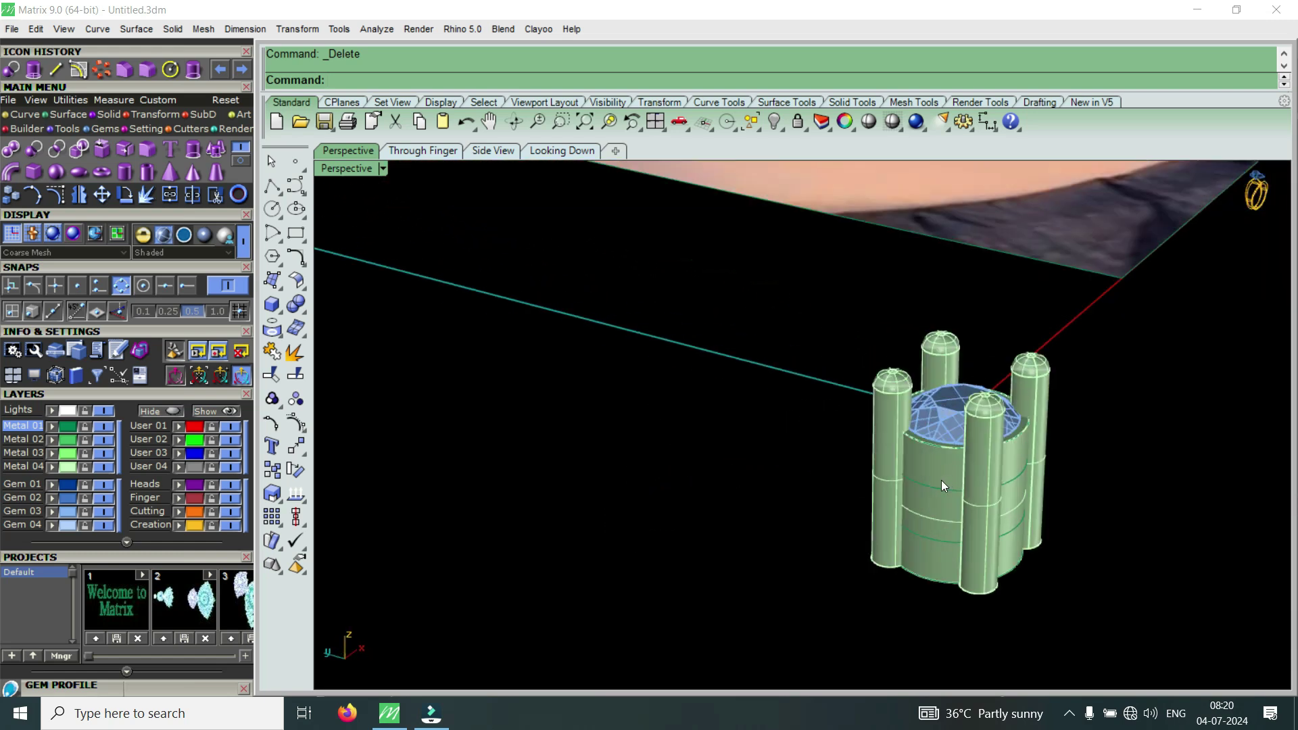
left_click(27, 117)
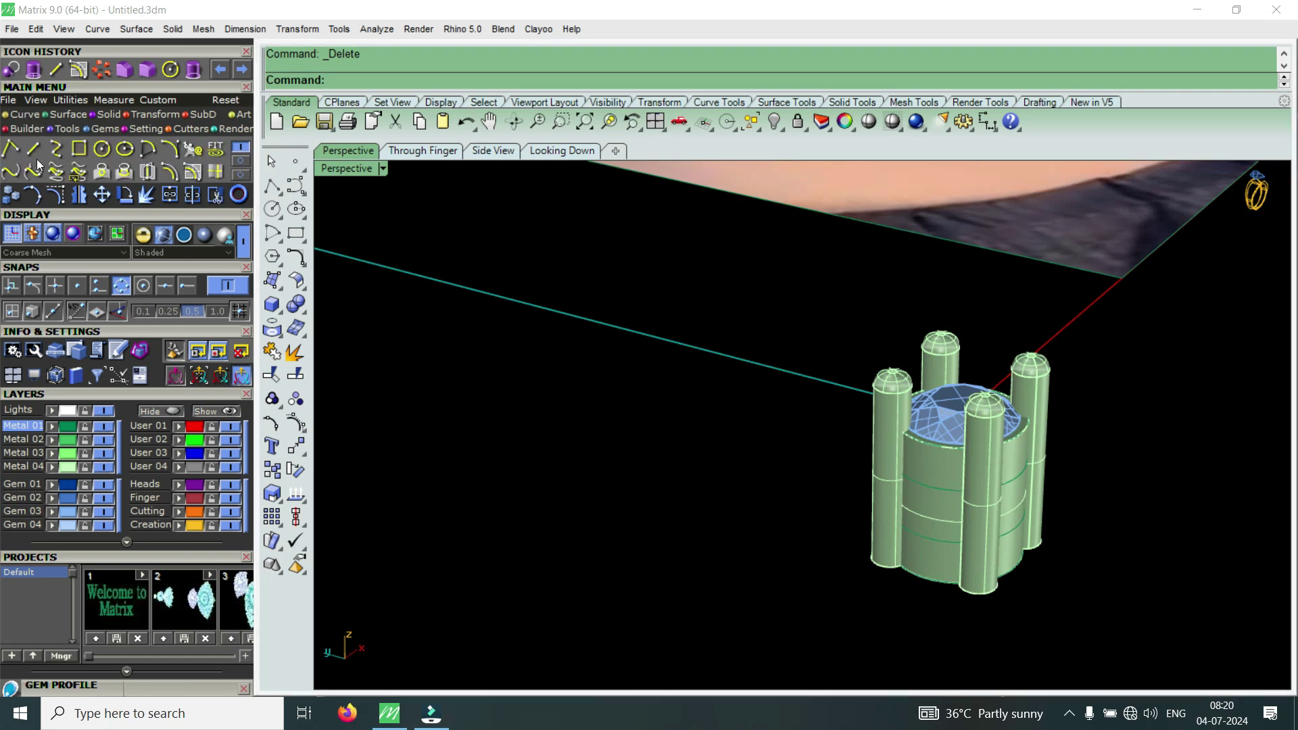
left_click(31, 150)
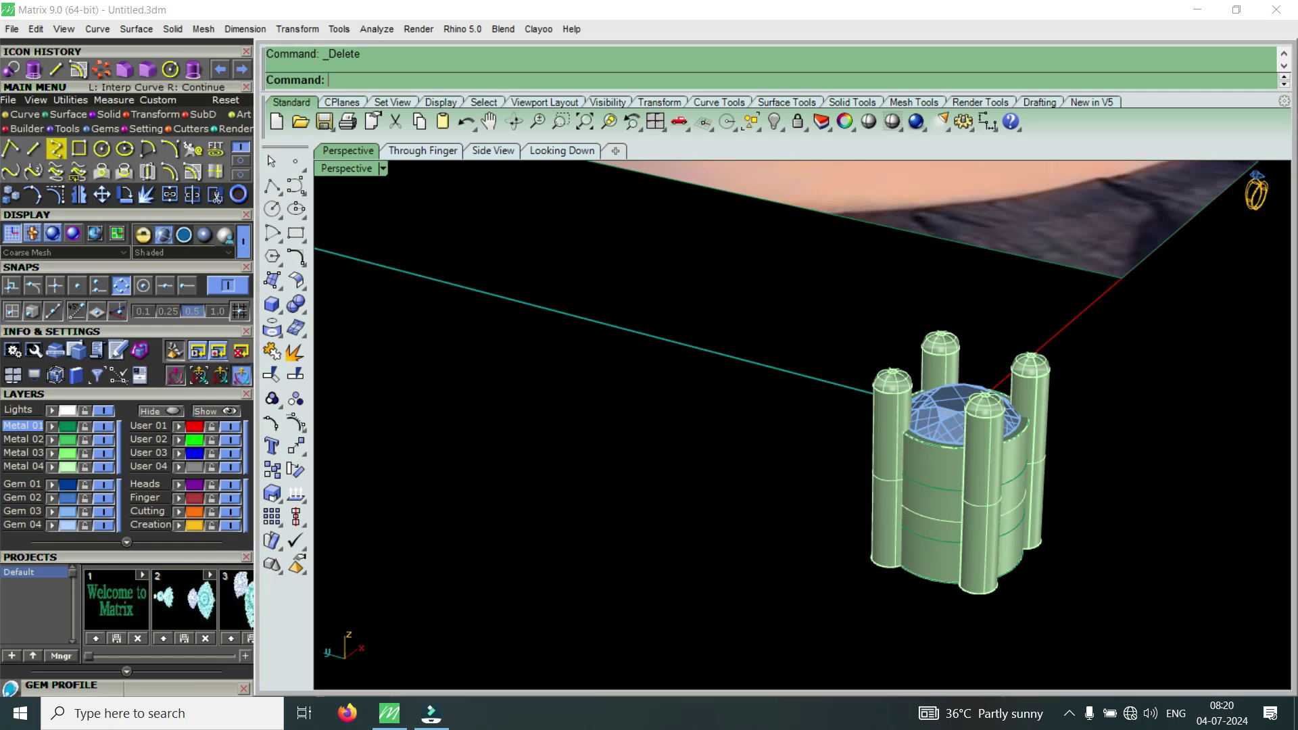
left_click(925, 491)
left_click(927, 534)
scroll(926, 532, "up", 2)
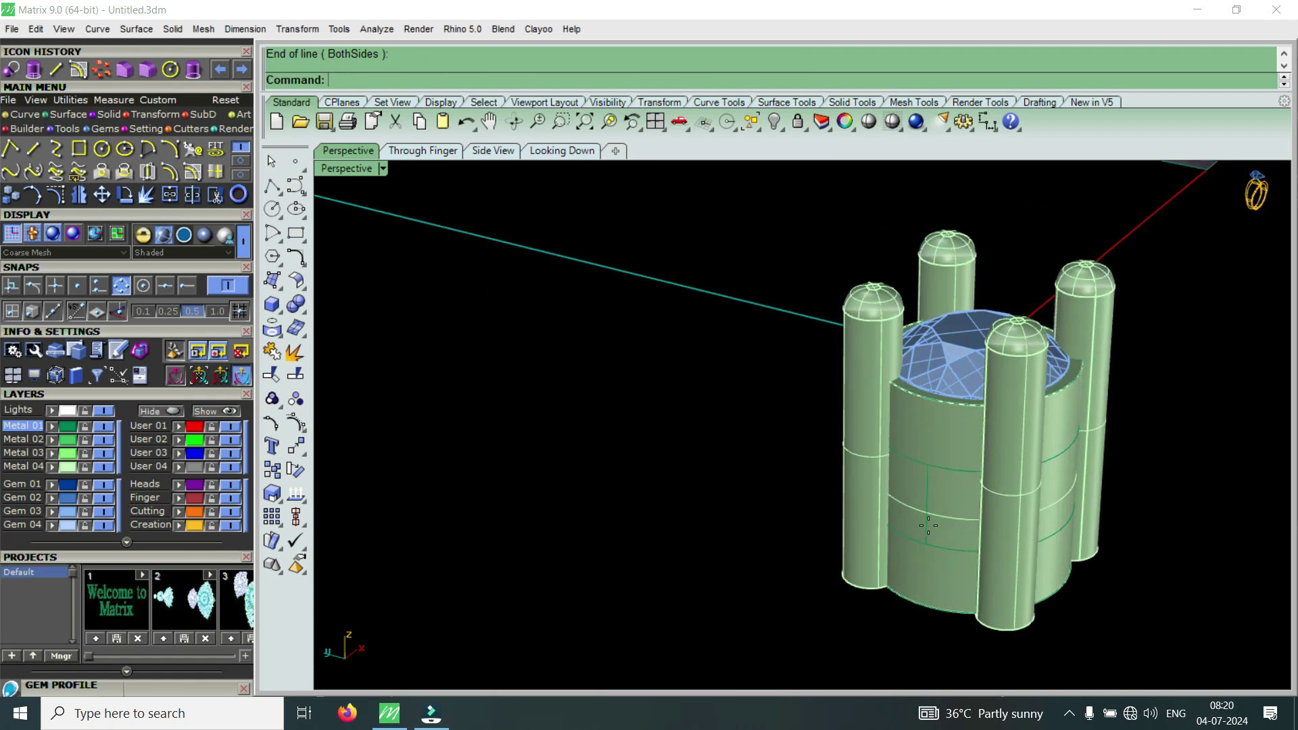
Draw a straight horizontal line outward from the midpoint of the vertical line, along the axis away from the tube, and select it
key("Return")
left_click(166, 287)
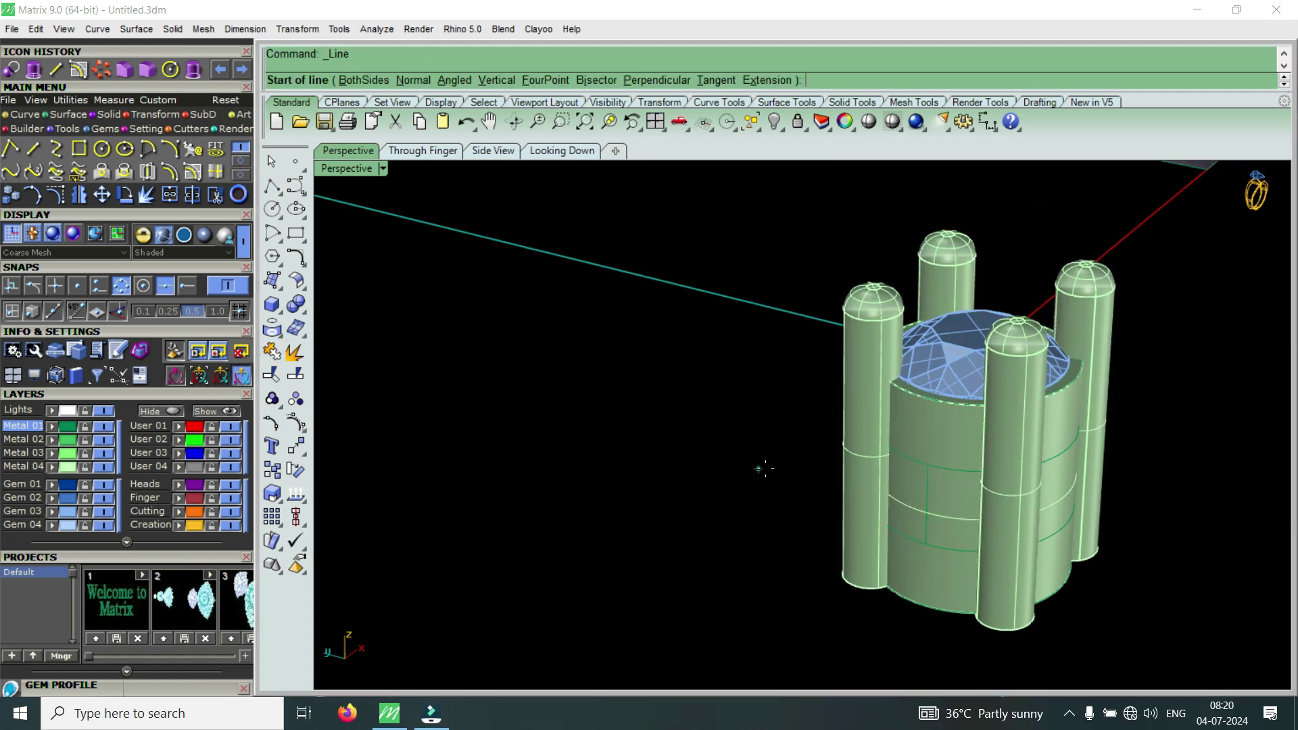
left_click(927, 509)
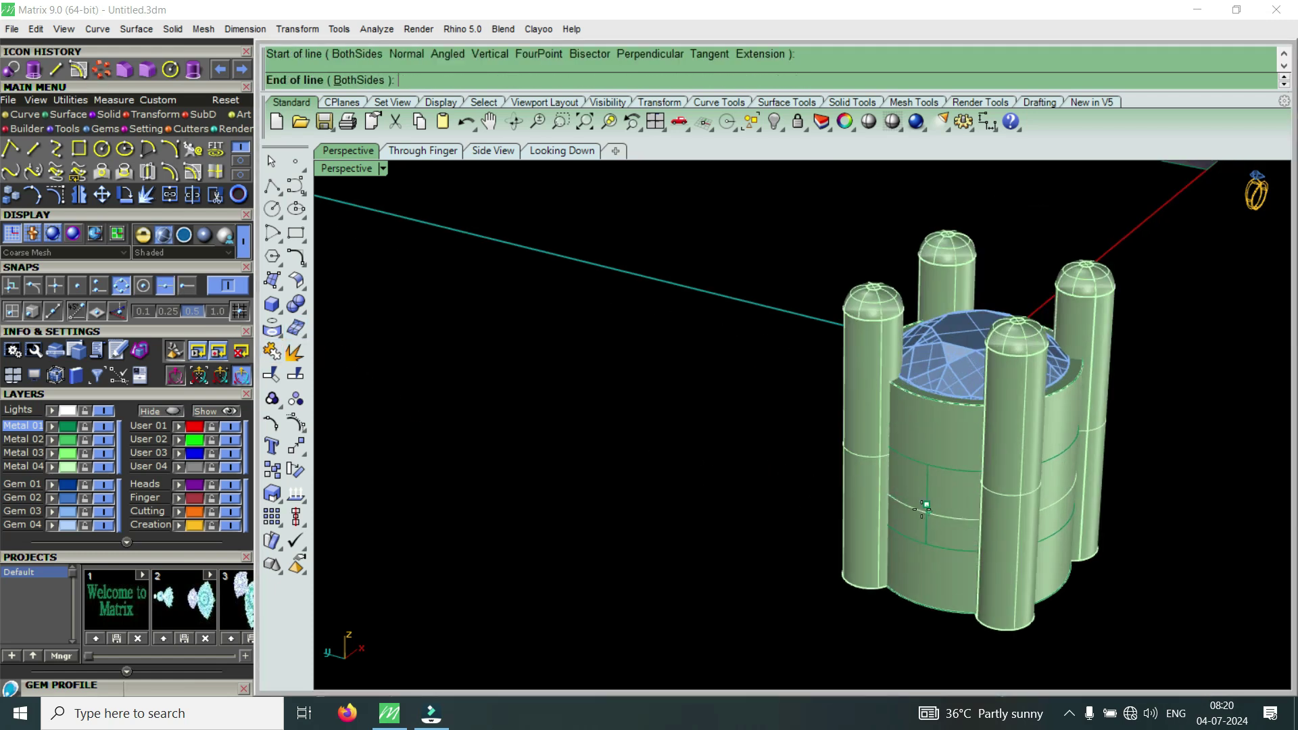
double_click(347, 169)
left_click(347, 169)
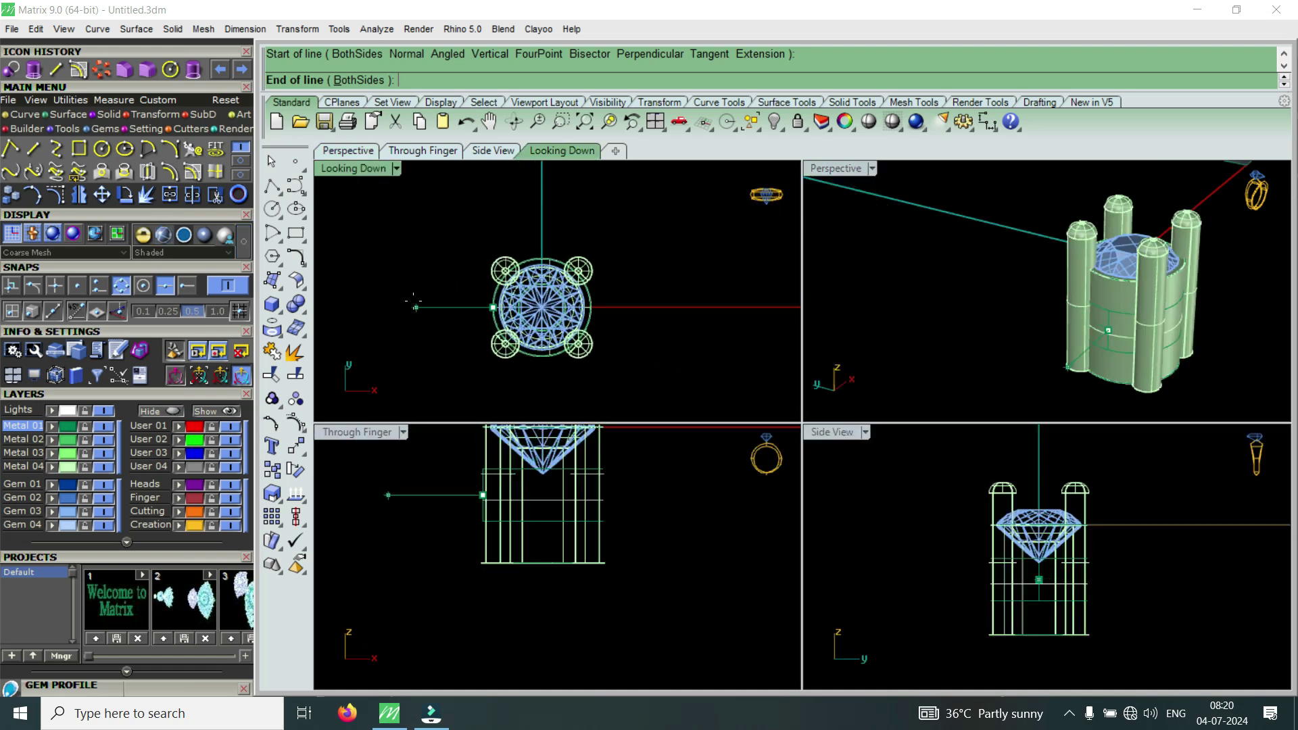
left_click(364, 306)
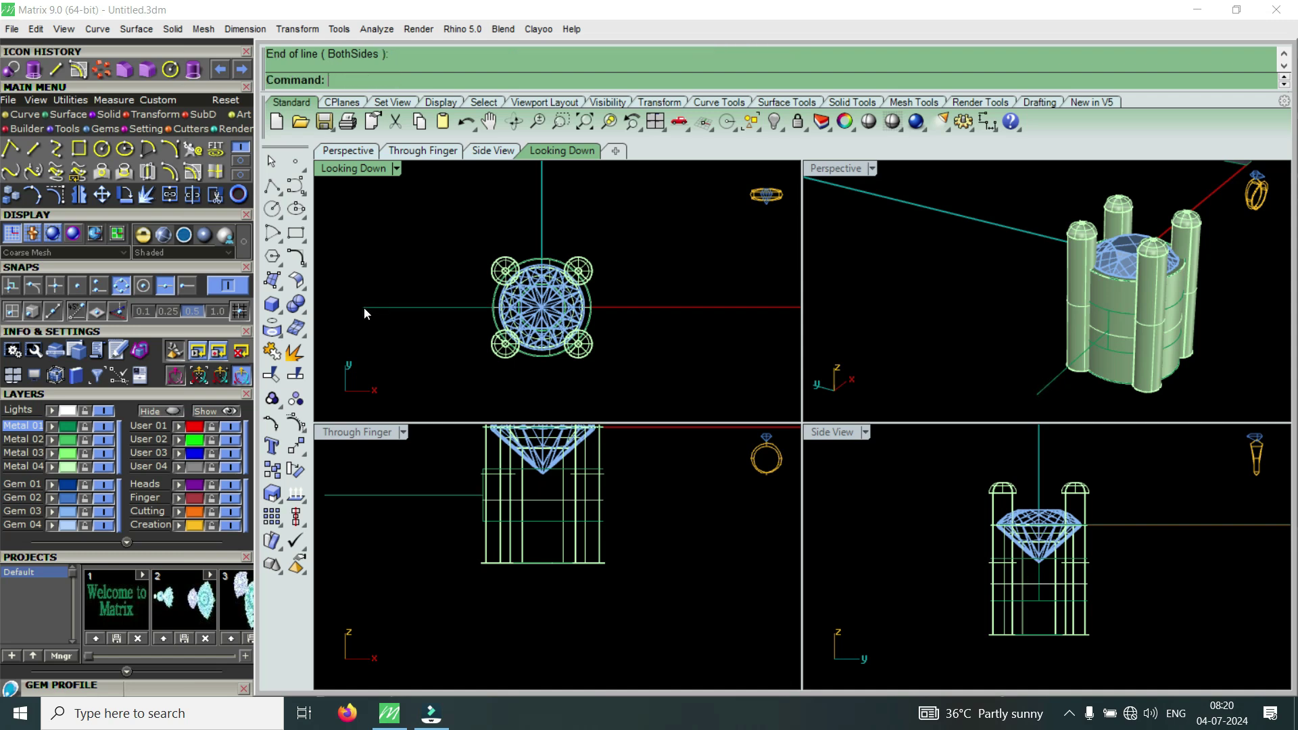
left_click(413, 306)
scroll(480, 294, "down", 2)
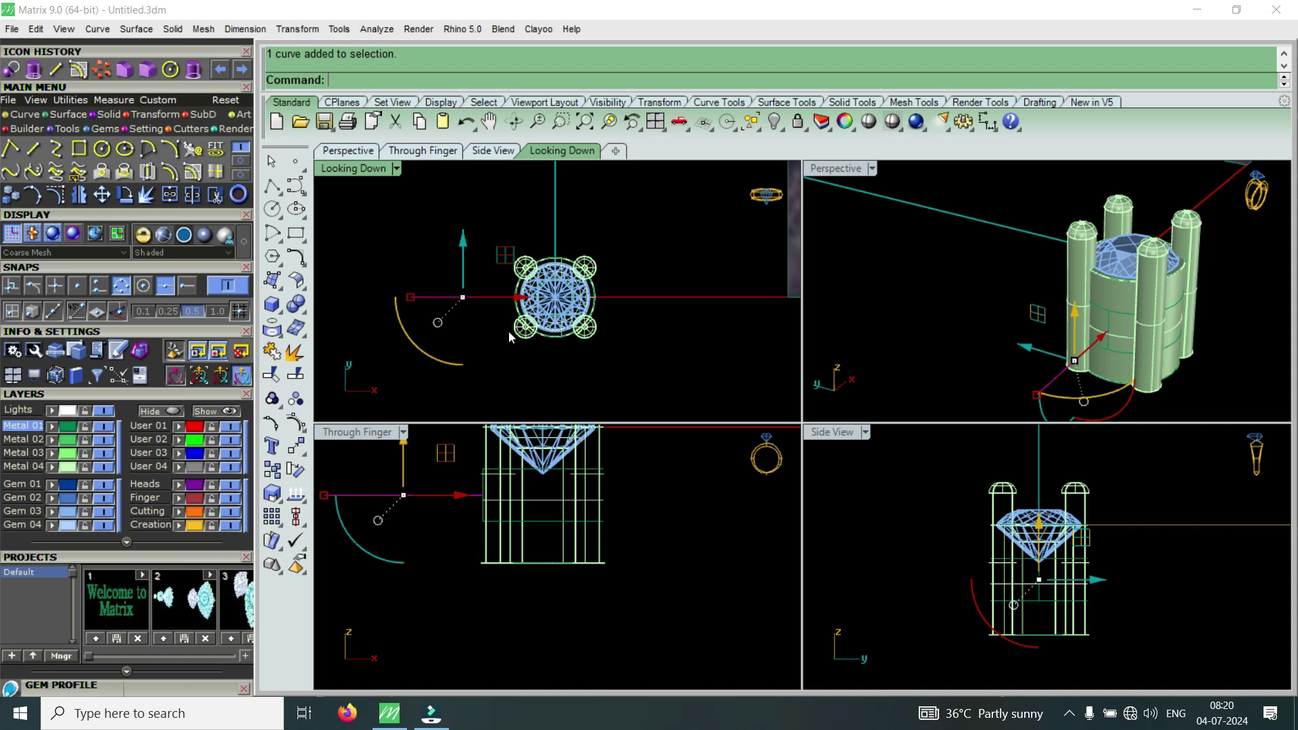
scroll(463, 298, "up", 4)
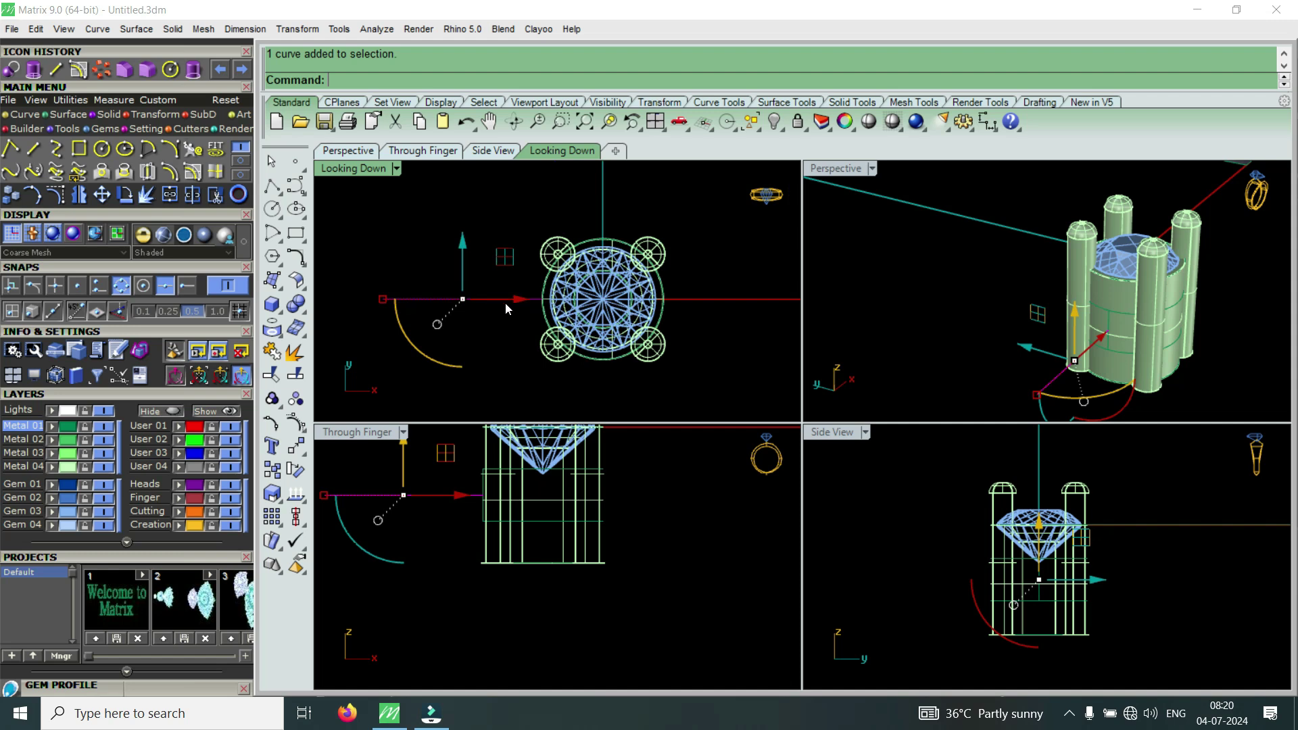
scroll(515, 307, "down", 3)
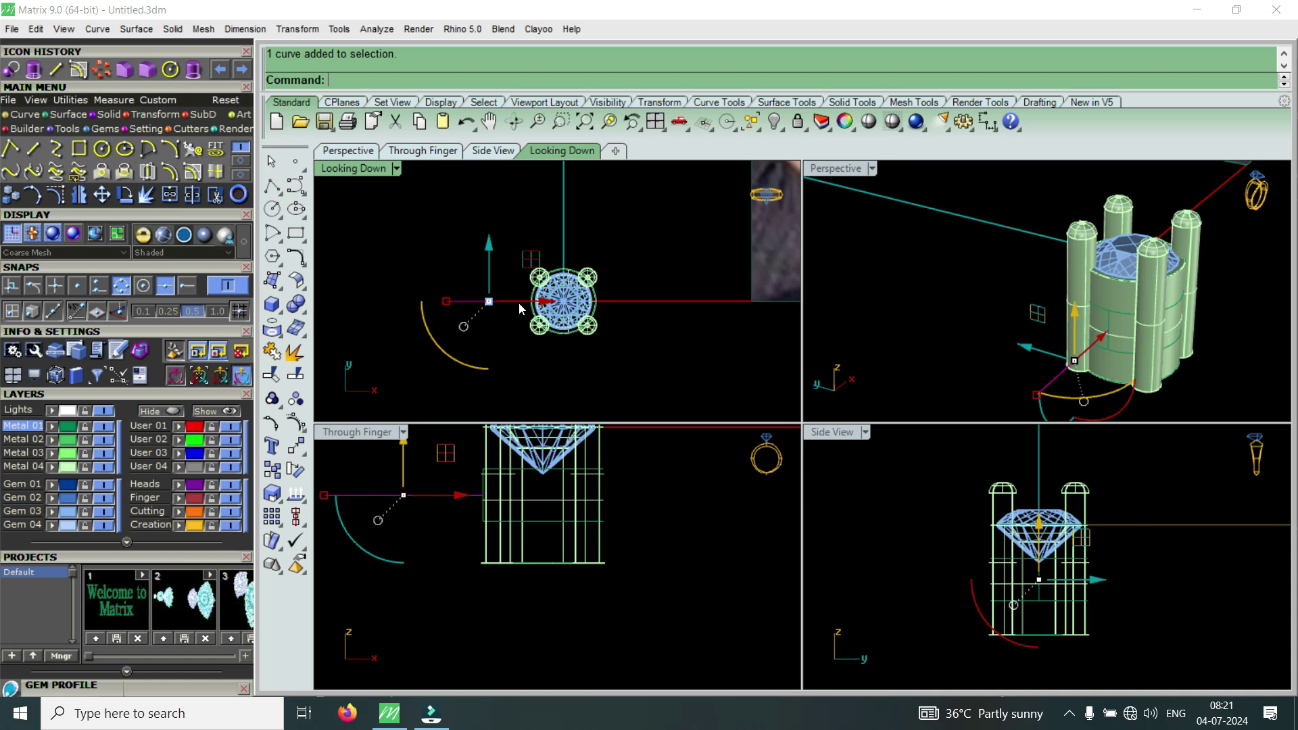
Create a flat-capped pipe along the horizontal line that extends outward from the tube
scroll(496, 305, "up", 1)
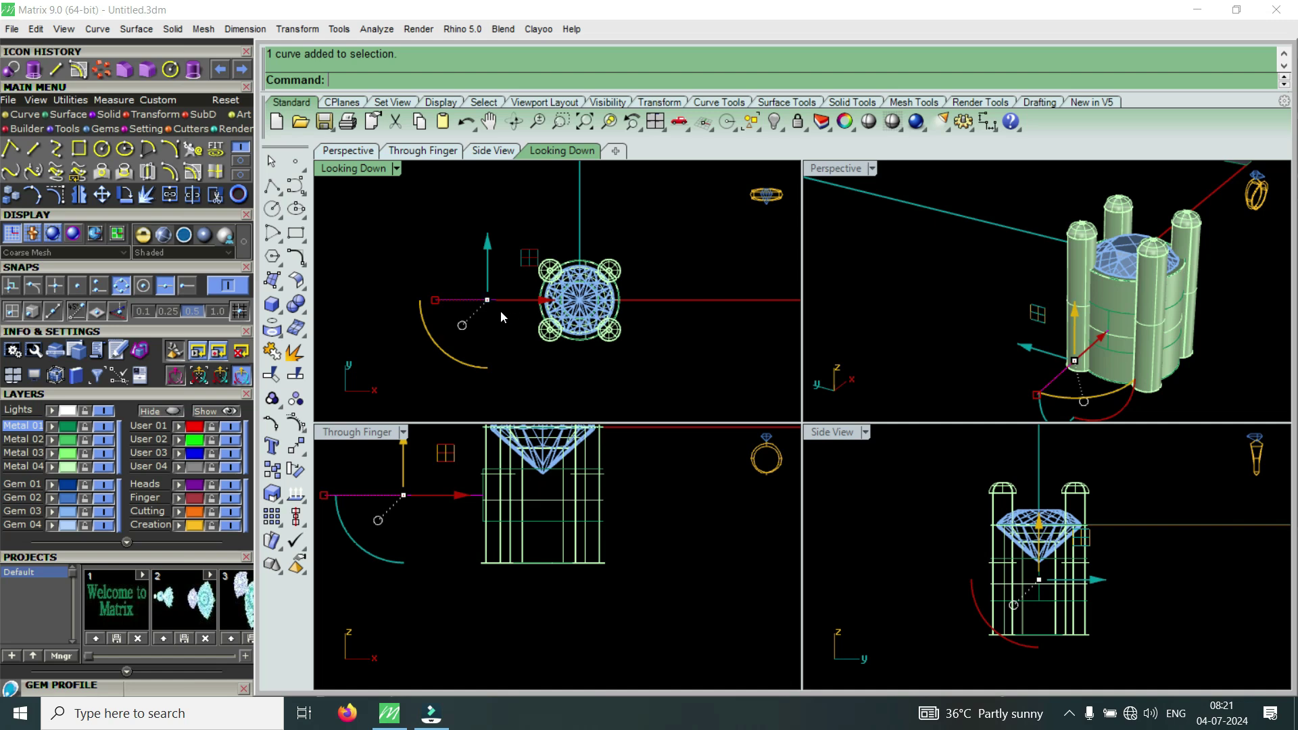
scroll(510, 311, "up", 2)
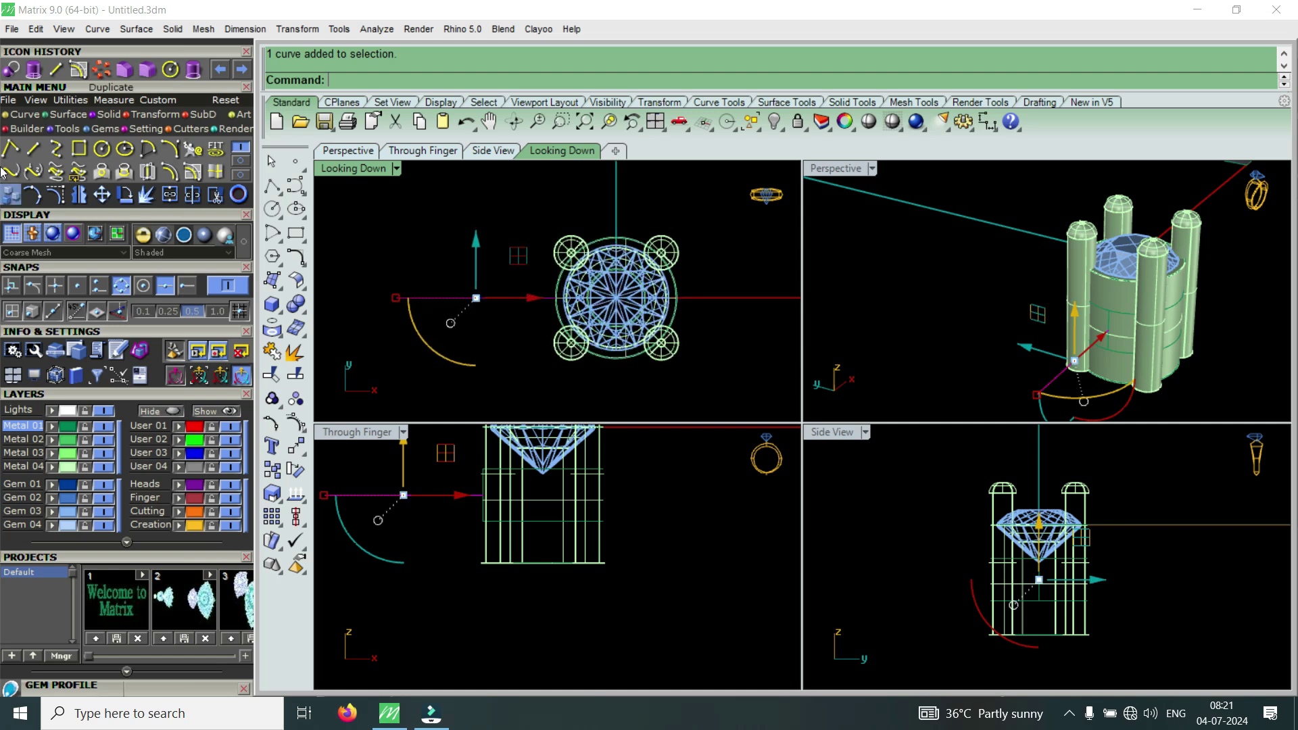
left_click(102, 115)
left_click(10, 171)
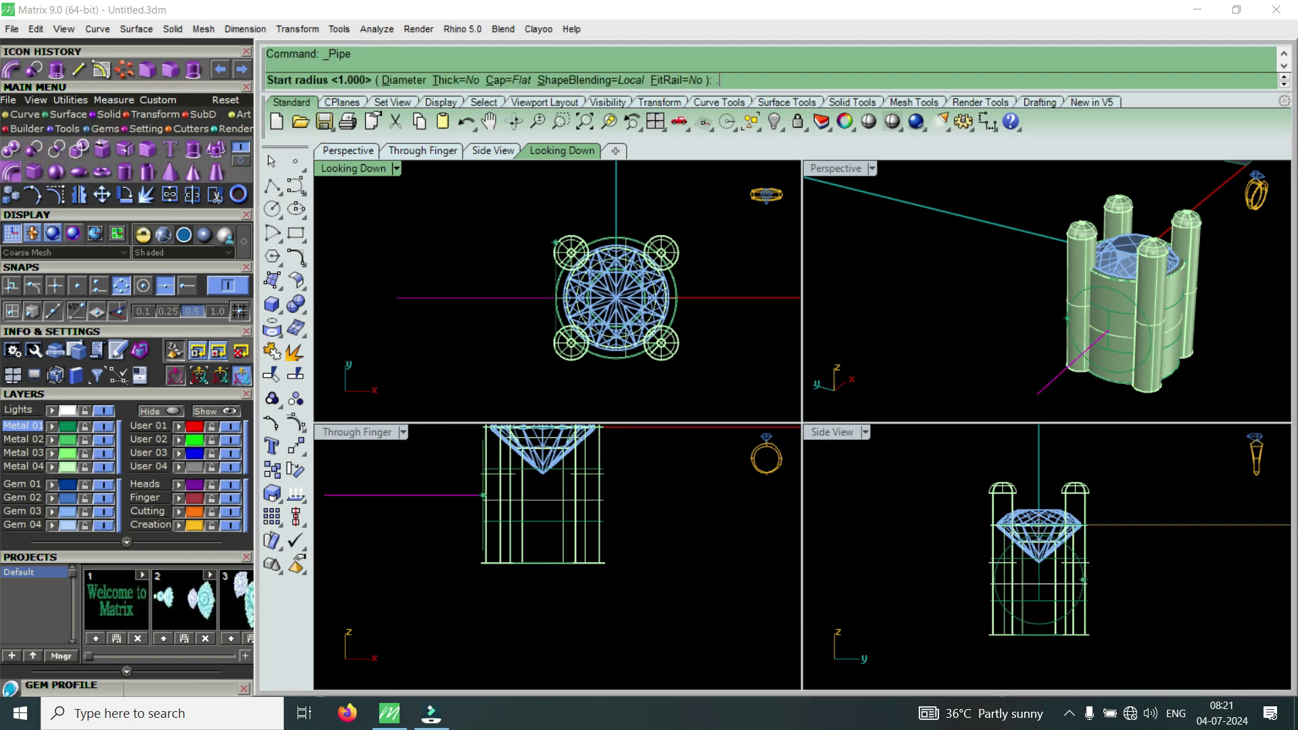
key("Return")
key("Return")
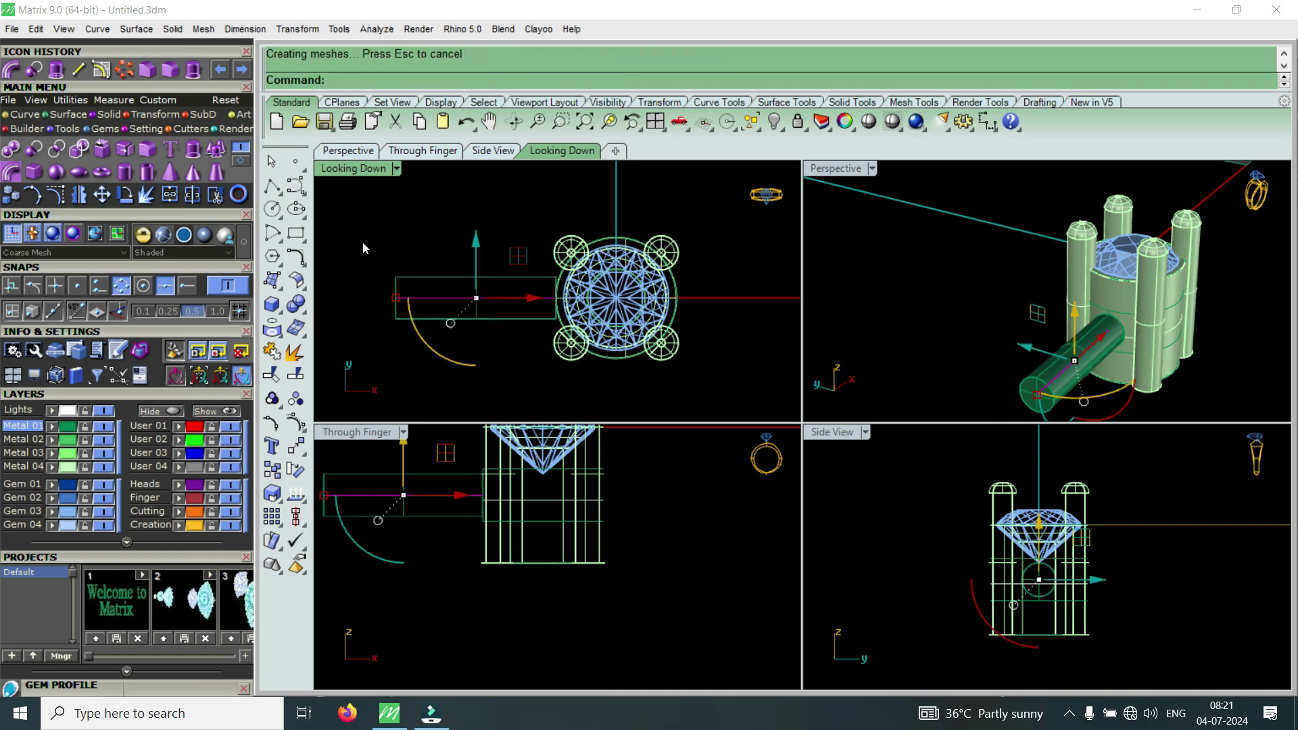
Move the pipe slightly along its axis toward the setting so its inner end enters the tube wall
double_click(838, 169)
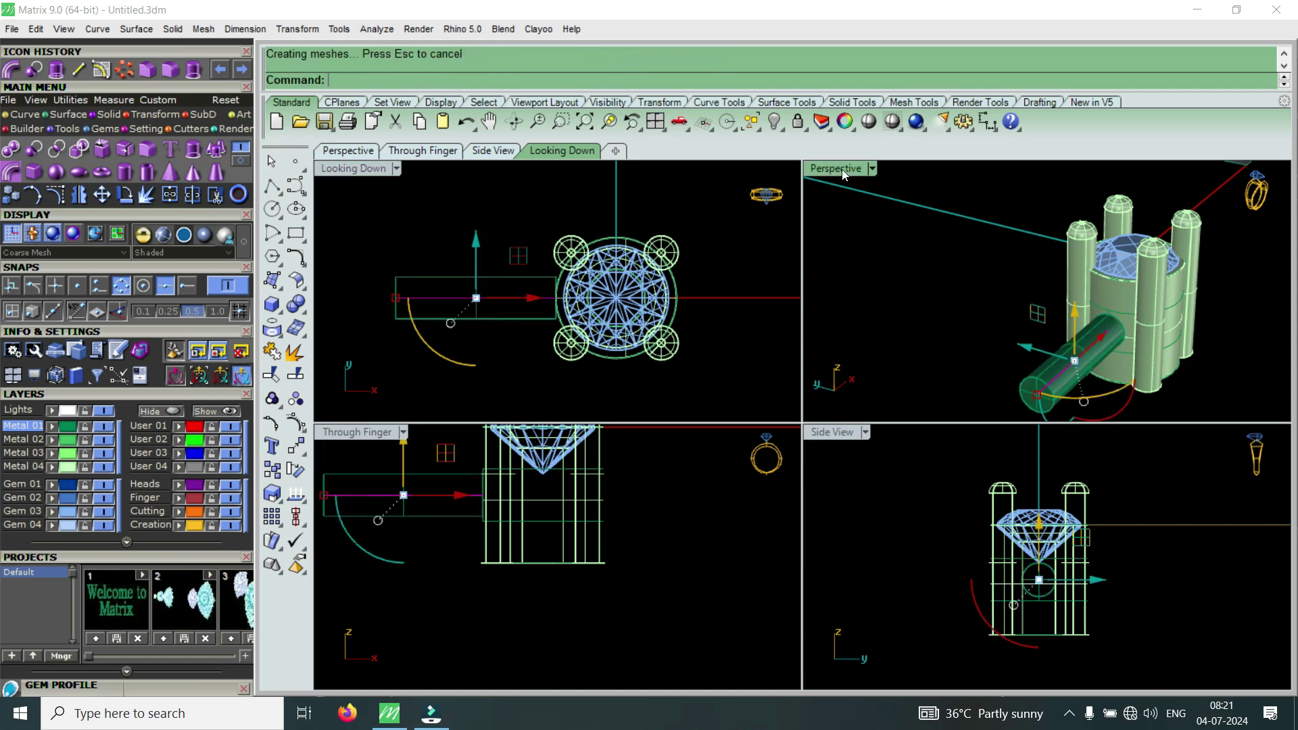
scroll(863, 280, "down", 4)
right_click_drag(860, 287, 770, 405)
scroll(876, 481, "up", 6)
left_click(876, 481)
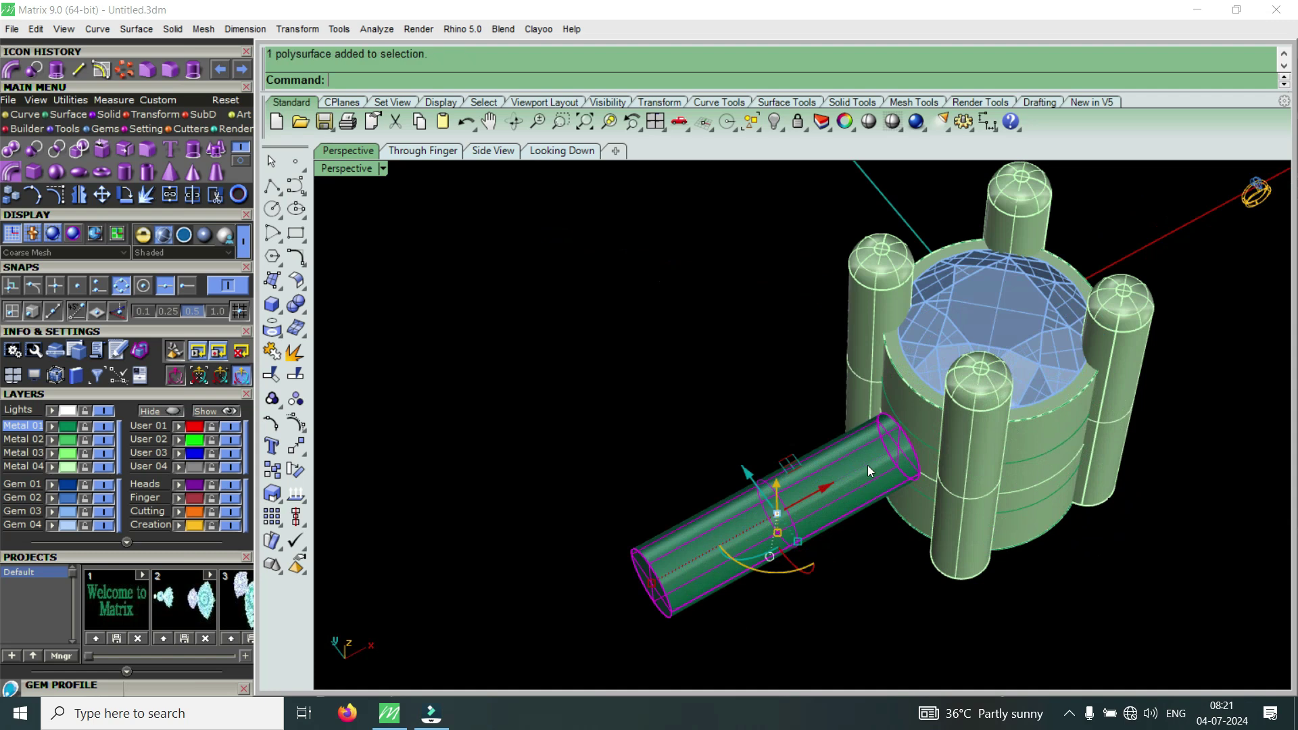
scroll(866, 465, "down", 4)
right_click_drag(845, 454, 831, 488)
scroll(830, 491, "up", 2)
left_click_drag(843, 478, 852, 471)
right_click_drag(920, 523, 781, 460)
scroll(836, 334, "up", 2)
scroll(836, 334, "down", 5)
scroll(781, 461, "up", 2)
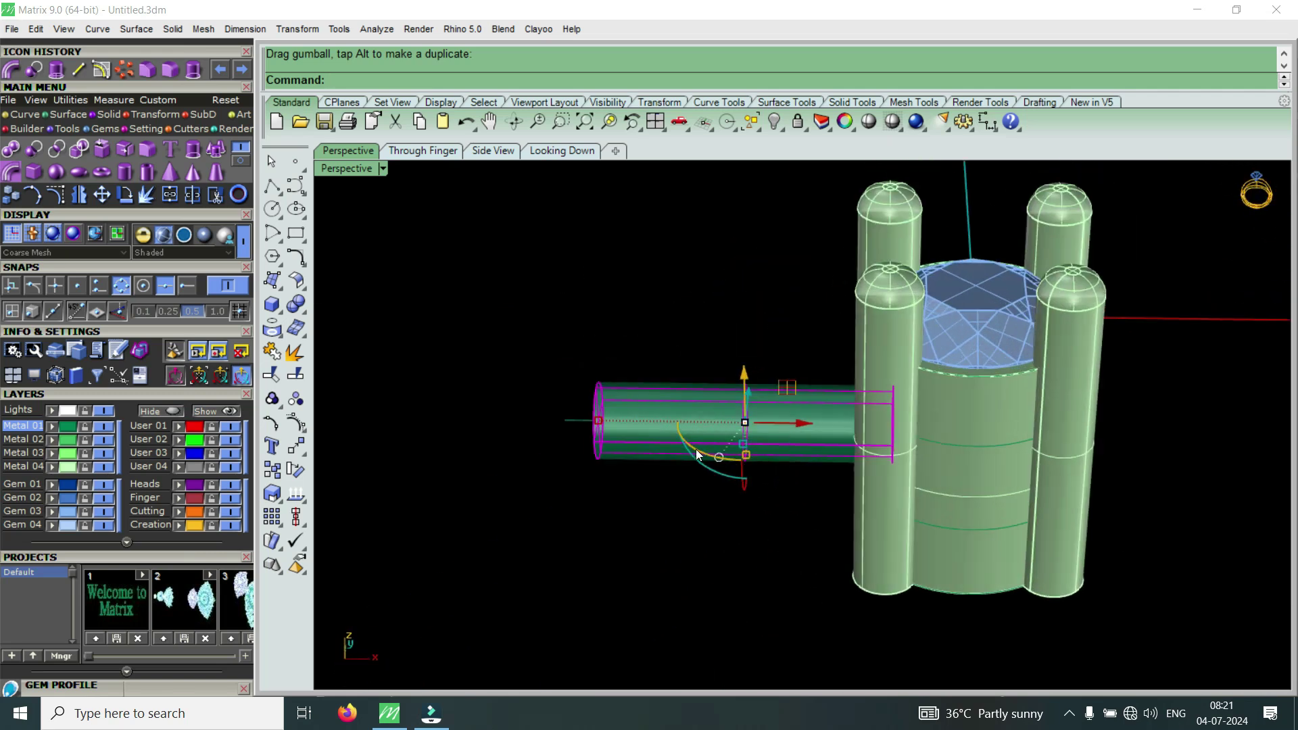
Examine from several angles how the pipe meets the tube and the neighbouring prongs
right_click_drag(731, 444, 755, 379)
scroll(842, 408, "up", 3)
scroll(807, 491, "down", 3)
scroll(785, 452, "up", 3)
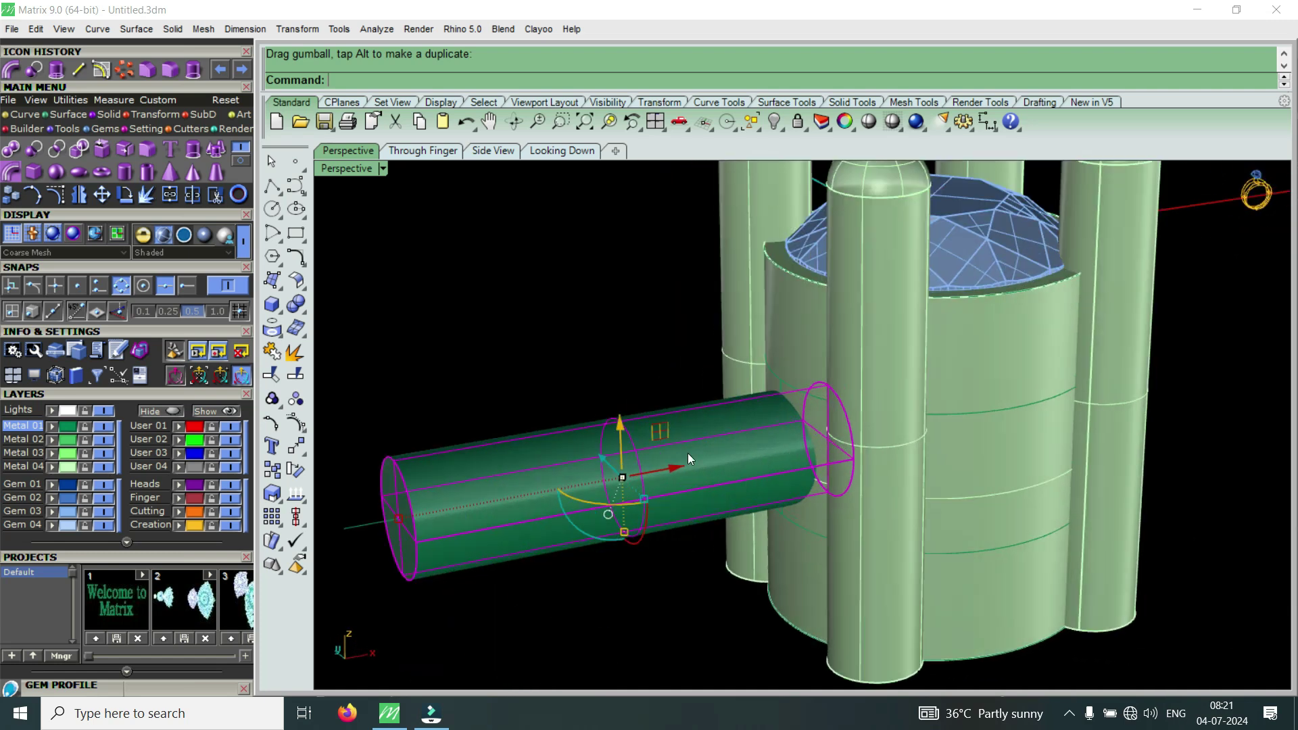
scroll(807, 467, "down", 3)
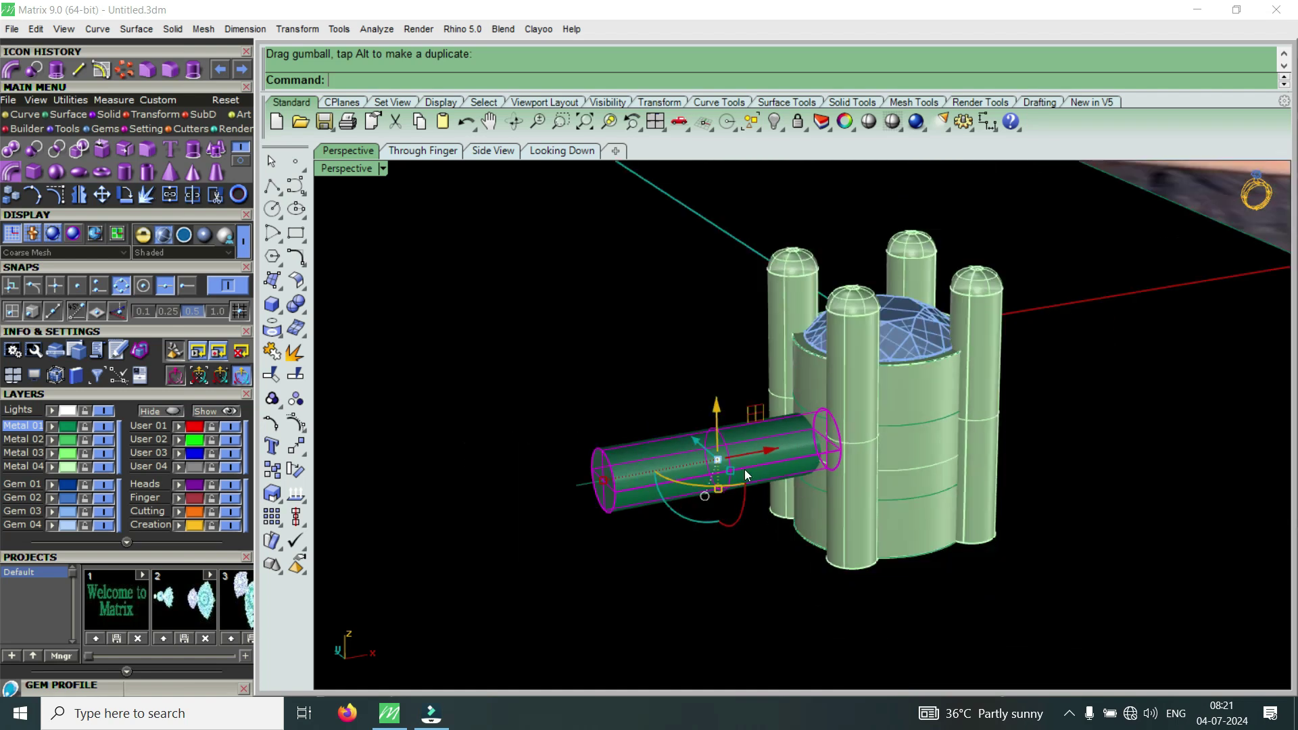
scroll(777, 453, "up", 3)
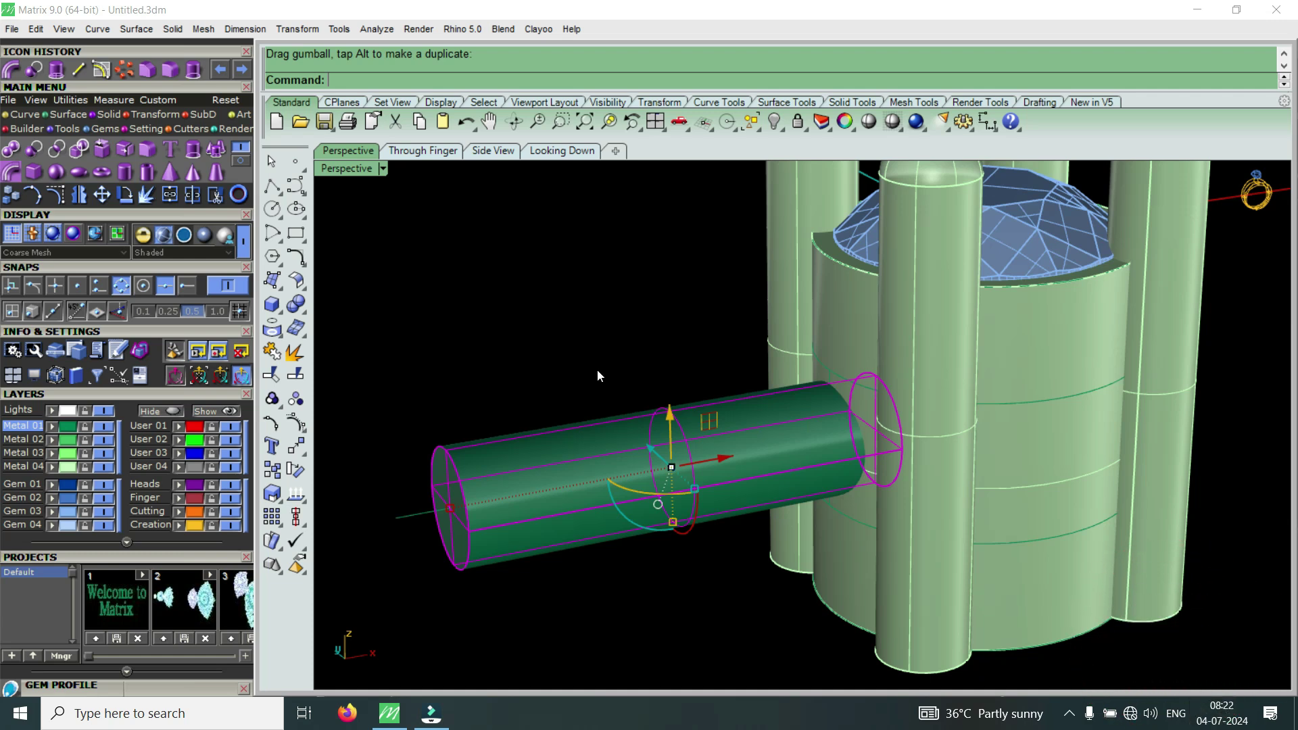
right_click_drag(740, 339, 702, 482)
scroll(712, 439, "down", 5)
scroll(723, 431, "up", 7)
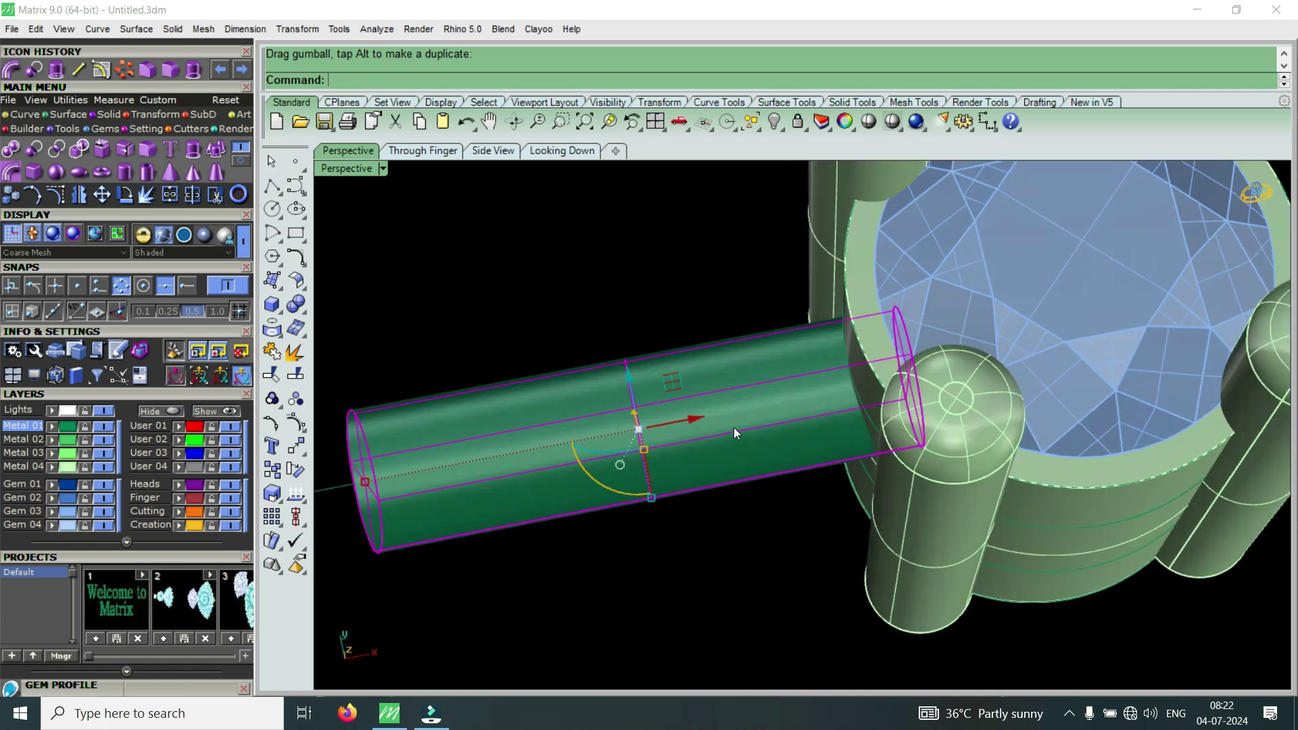
Move the pipe along its axis until it passes through the tube and protrudes on both sides
key("Escape")
right_click_drag(736, 432, 764, 456)
left_click(763, 456)
right_click_drag(701, 394, 687, 511)
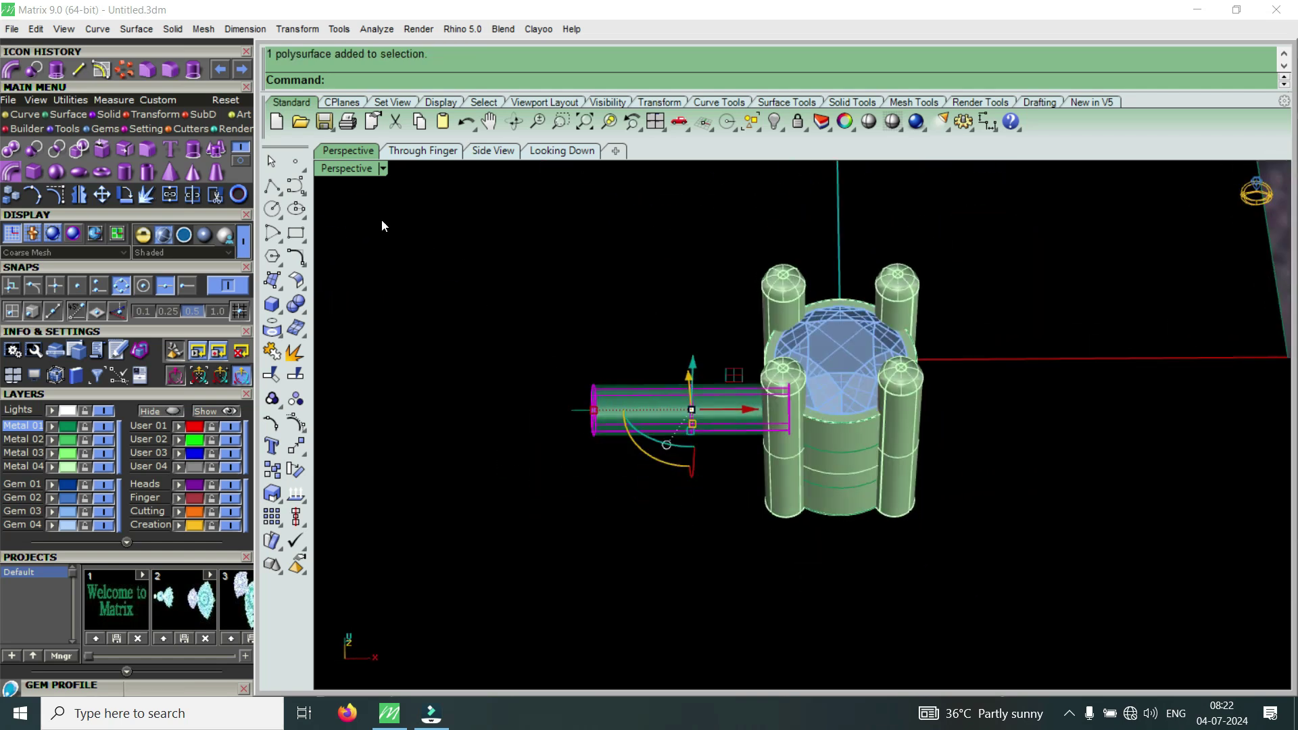
left_click_drag(748, 411, 893, 415)
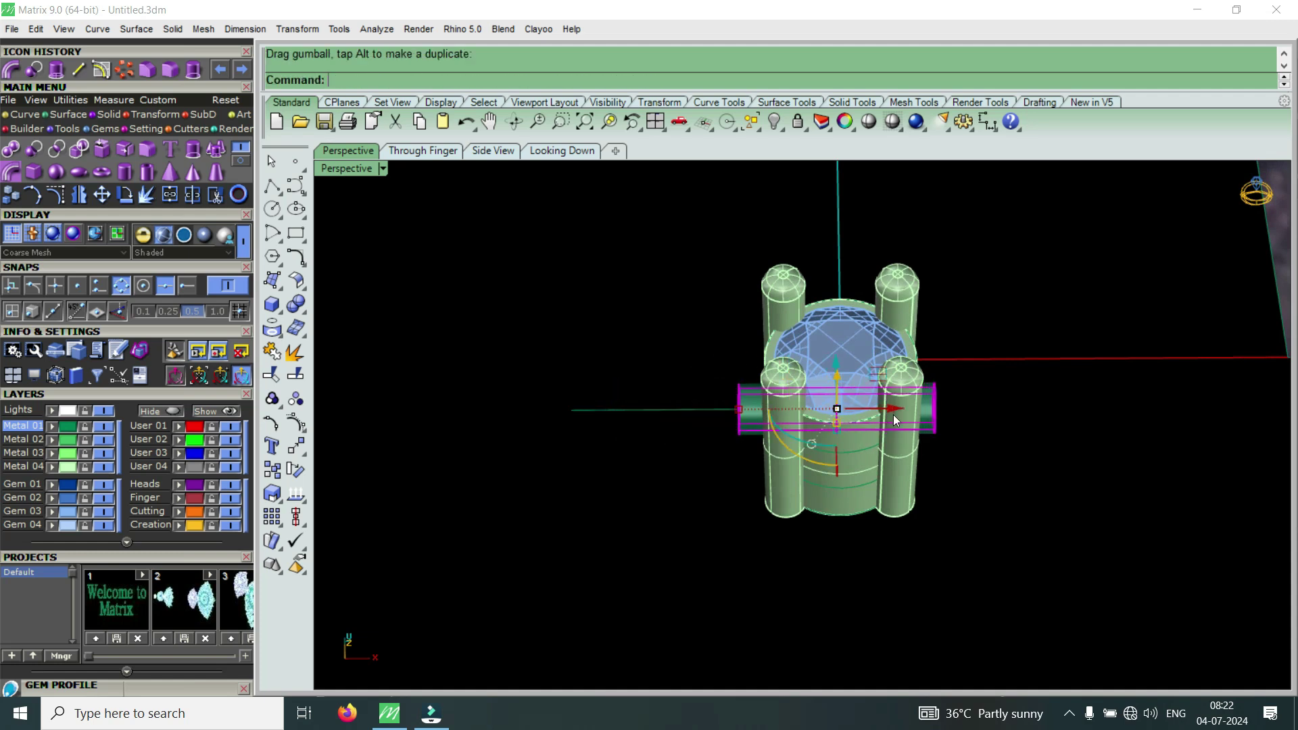
key("Escape")
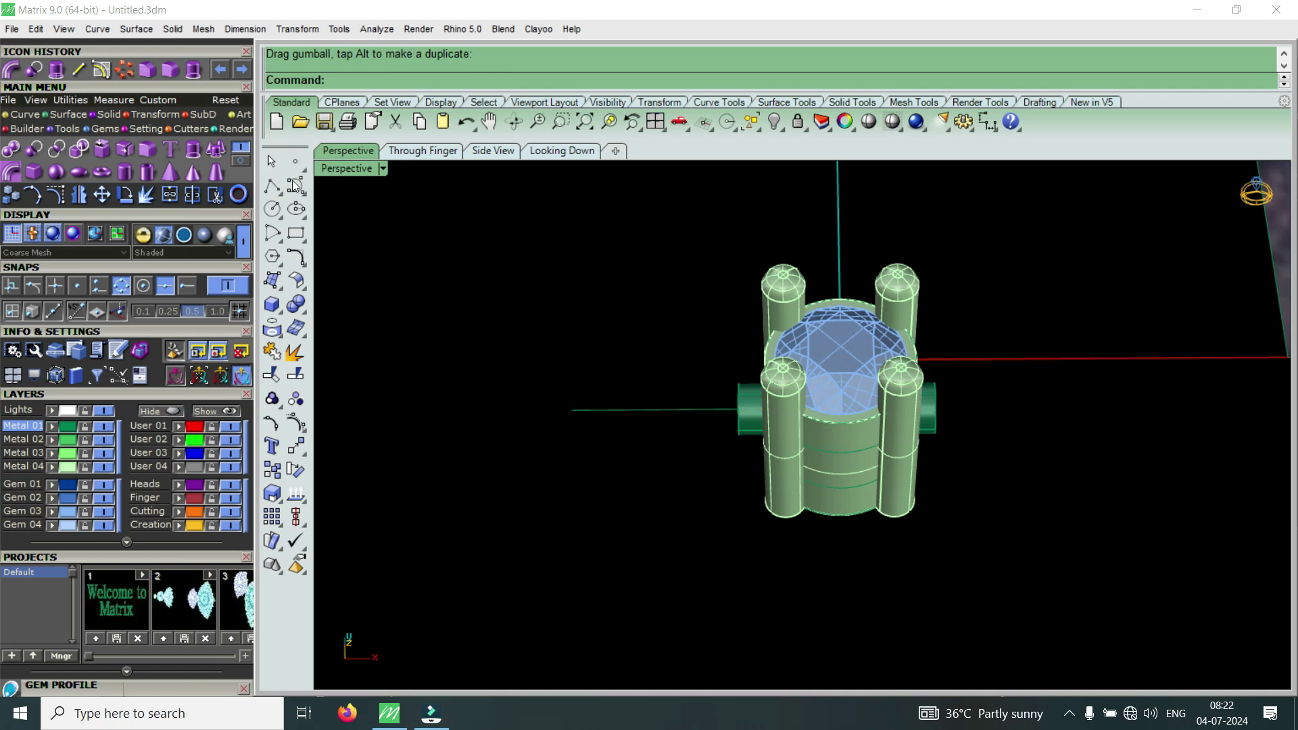
Subtract the pipe from the tube with Boolean Difference to cut a cross hole through the setting
left_click(34, 69)
scroll(717, 440, "up", 2)
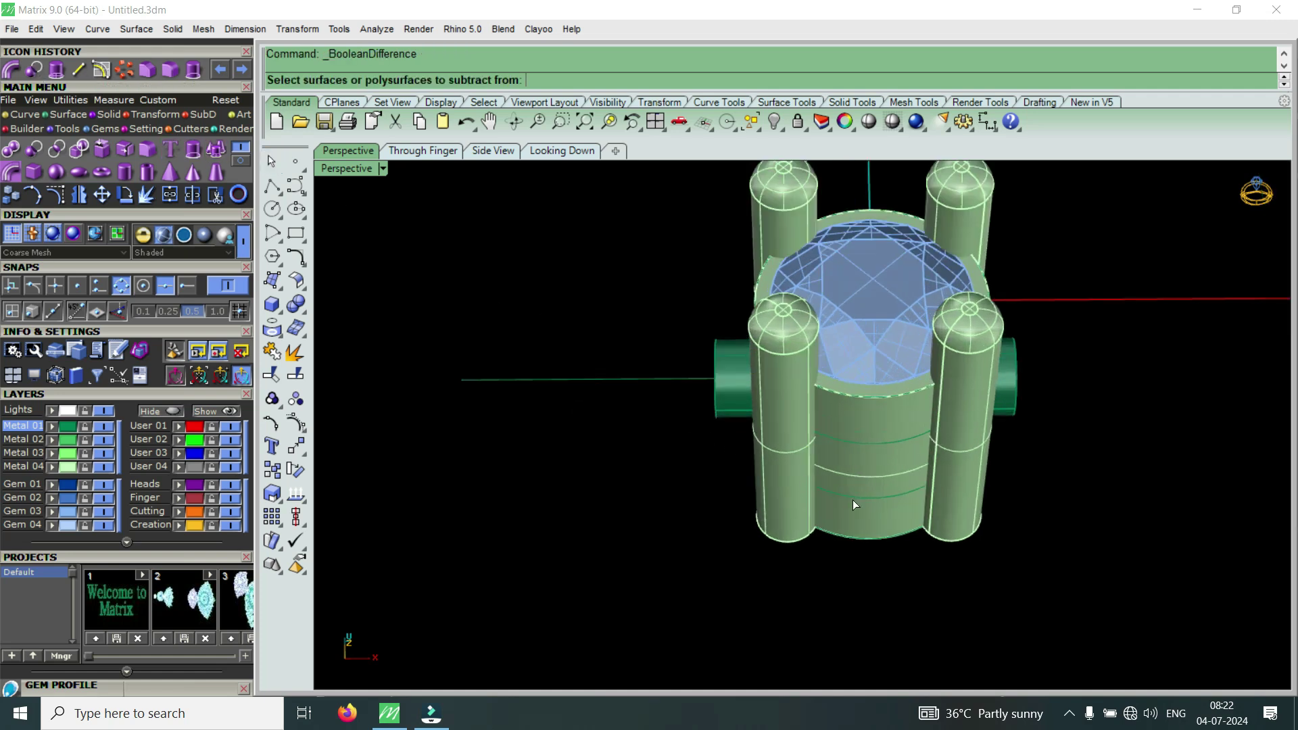
left_click(868, 512)
key("Return")
left_click(728, 387)
key("Return")
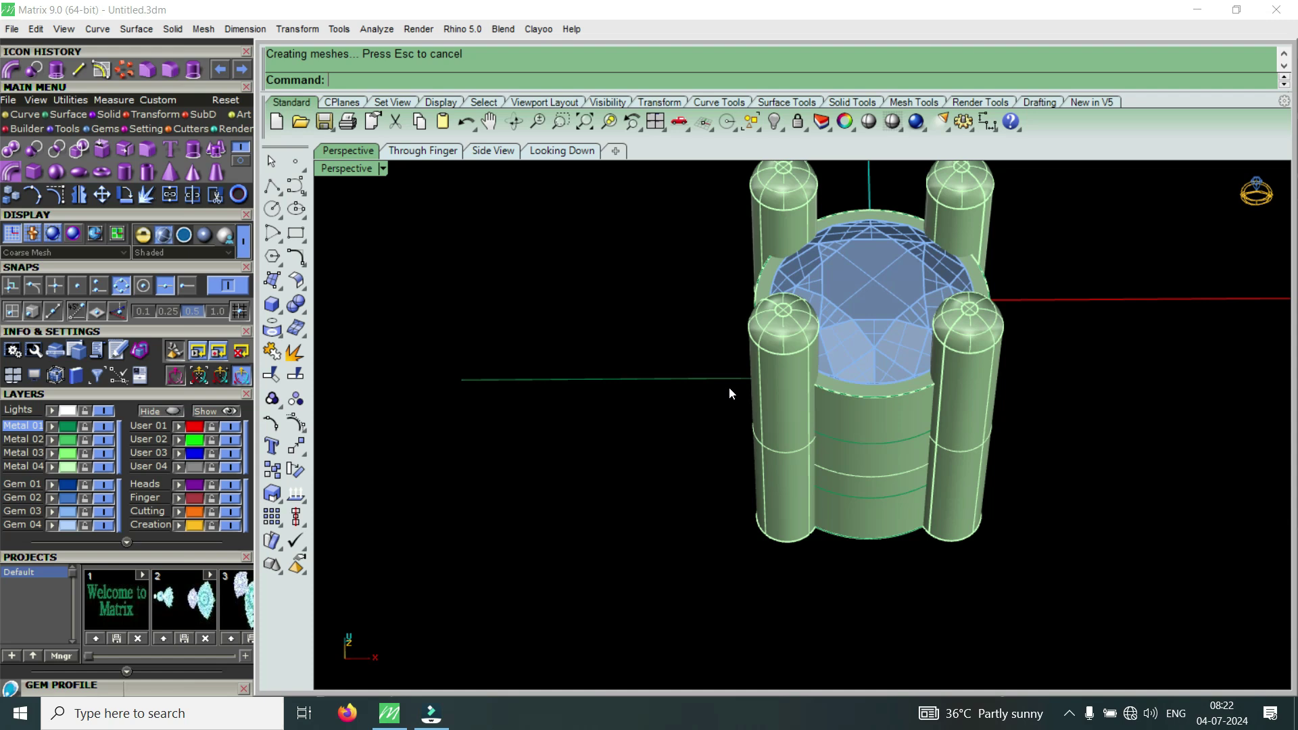
Examine the strands in the necklace reference picture in relation to the setting beside it
right_click_drag(672, 460, 795, 481)
scroll(718, 450, "down", 14)
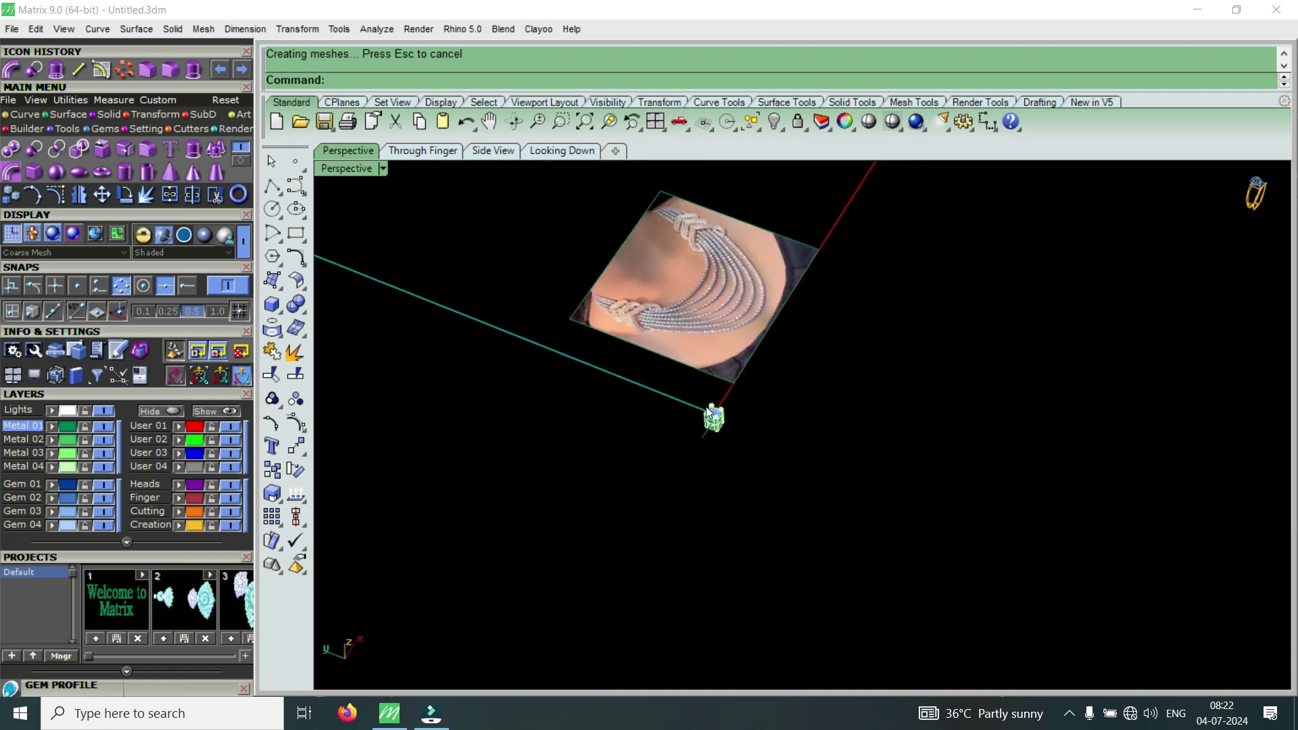
scroll(731, 318, "up", 6)
right_click_drag(768, 259, 863, 364)
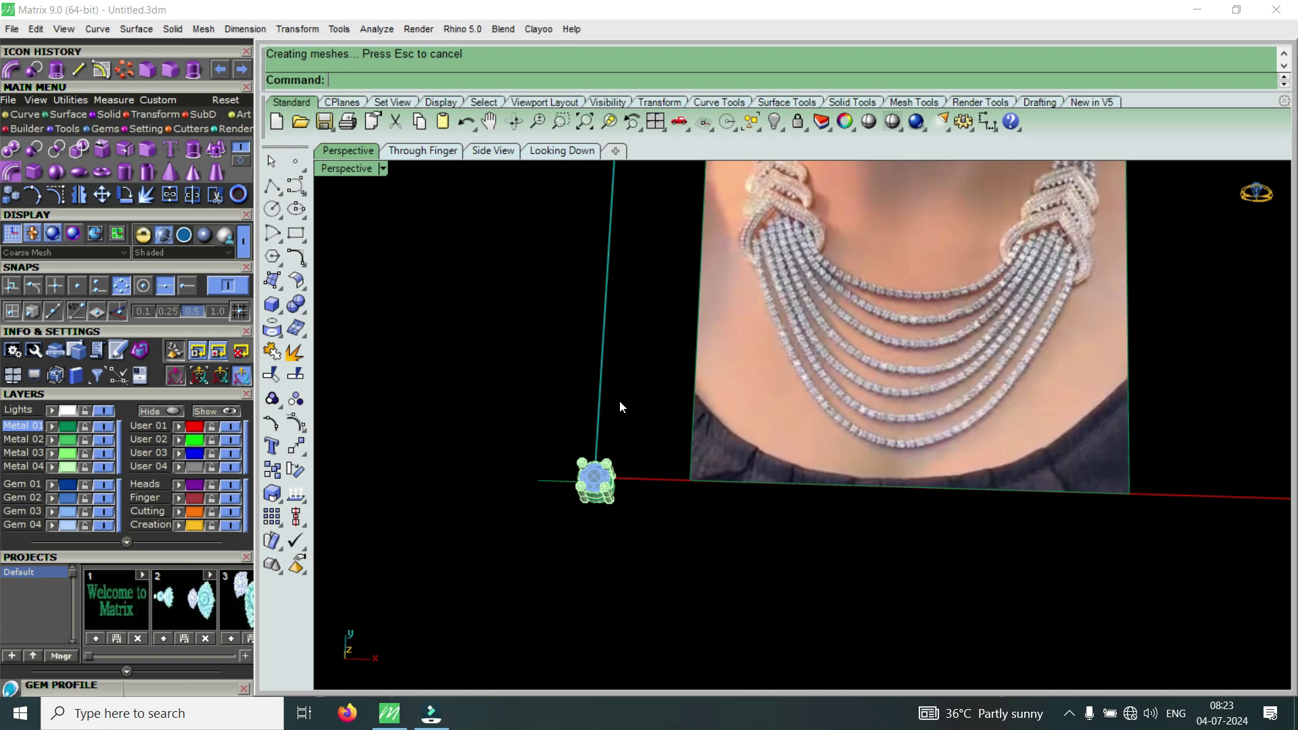
scroll(895, 419, "up", 3)
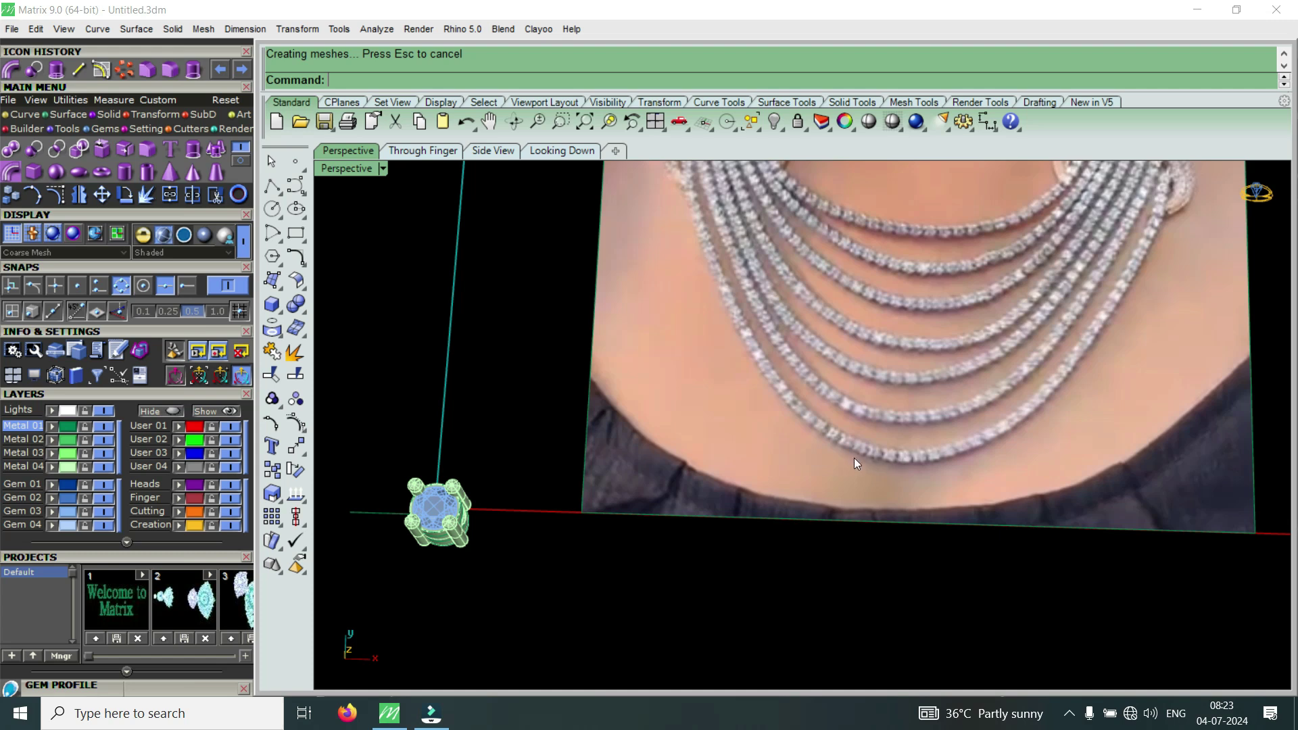
scroll(907, 440, "down", 3)
scroll(703, 465, "up", 3)
Copy the whole setting group in the Looking Down view, placing one copy on each side along the horizontal axis with a small gap
left_click(708, 466)
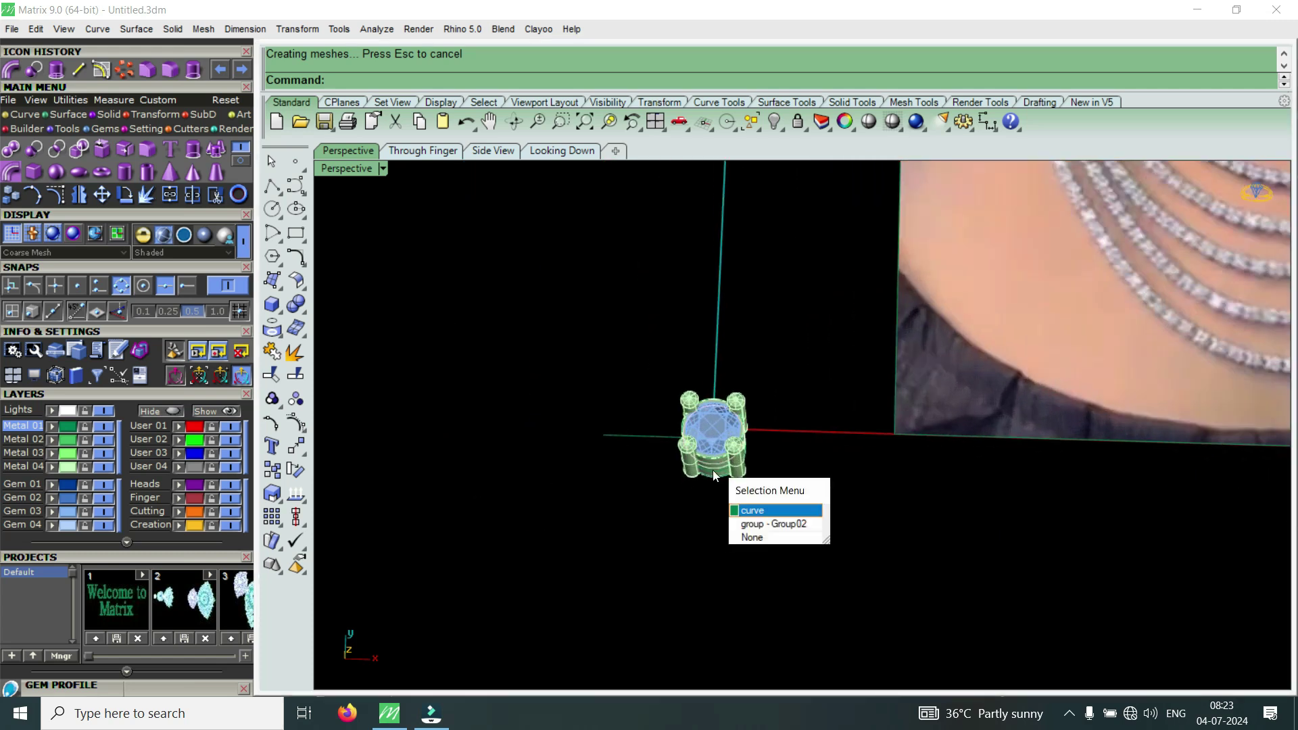
scroll(714, 467, "up", 4)
left_click(688, 456)
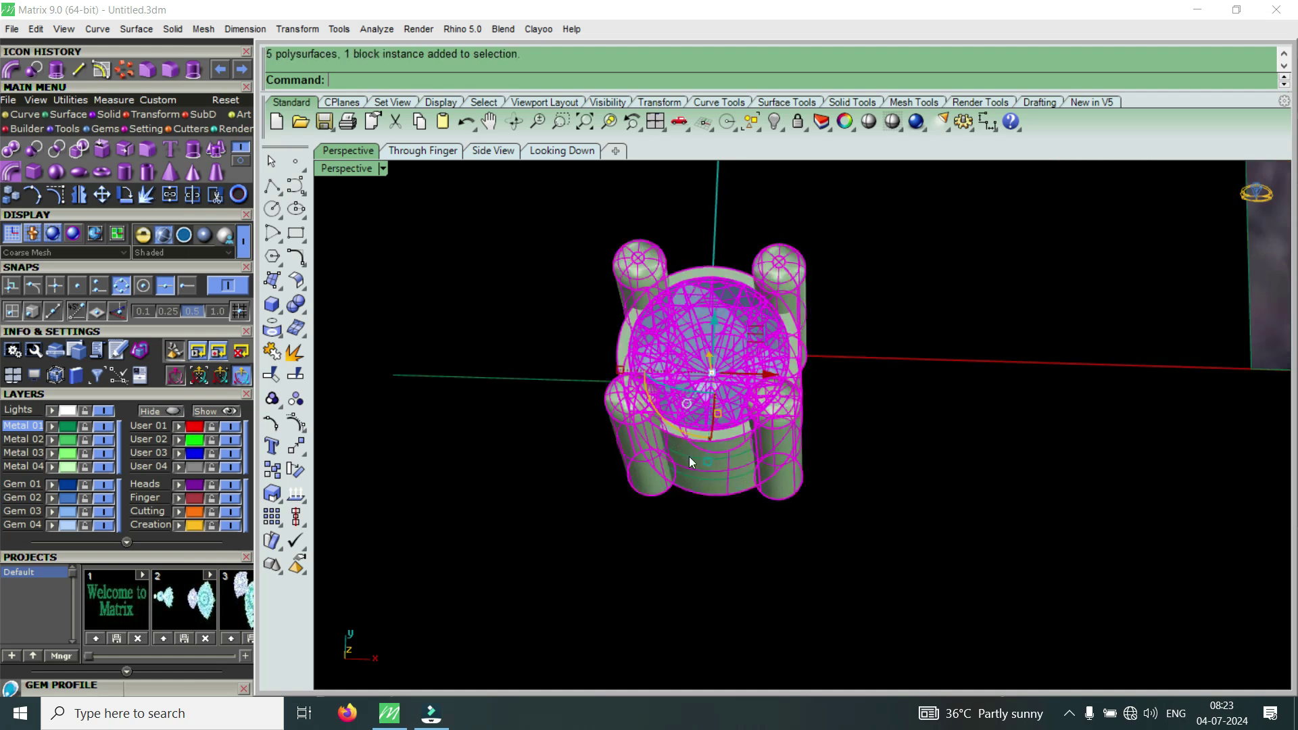
double_click(346, 168)
double_click(351, 169)
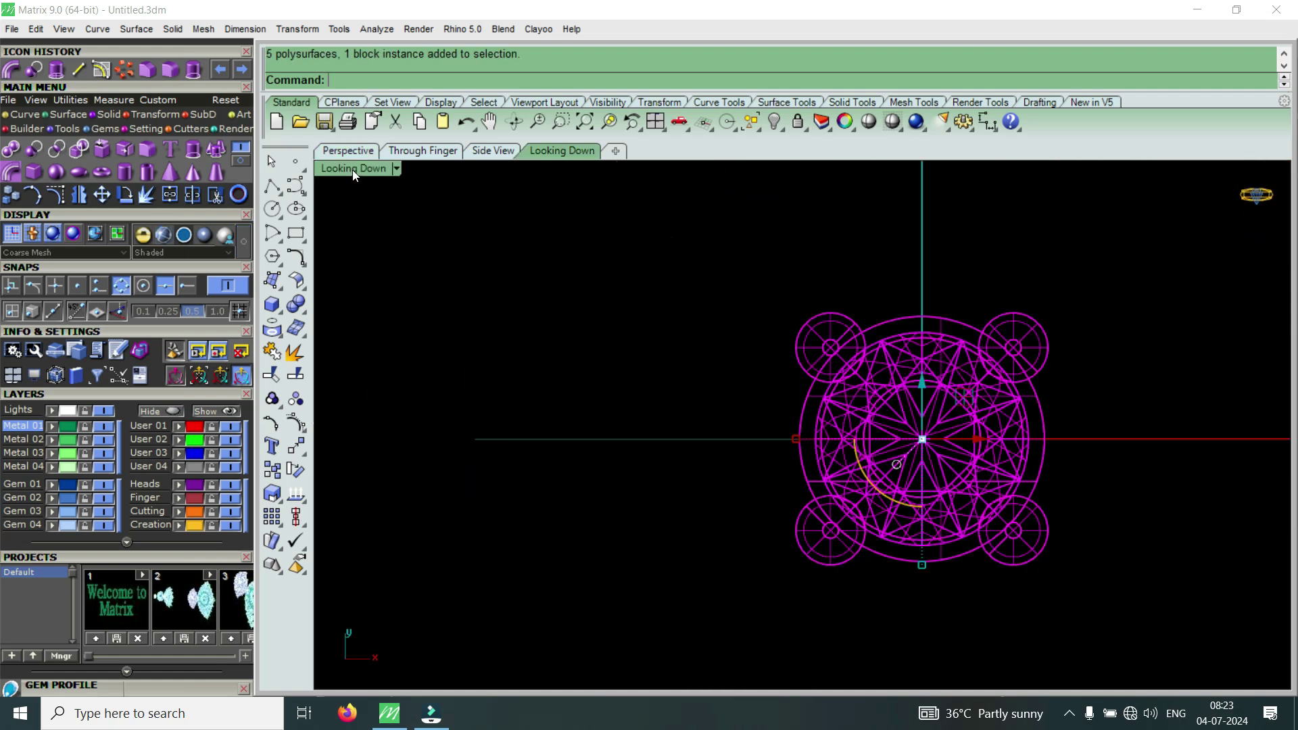
scroll(653, 423, "down", 2)
left_click(12, 195)
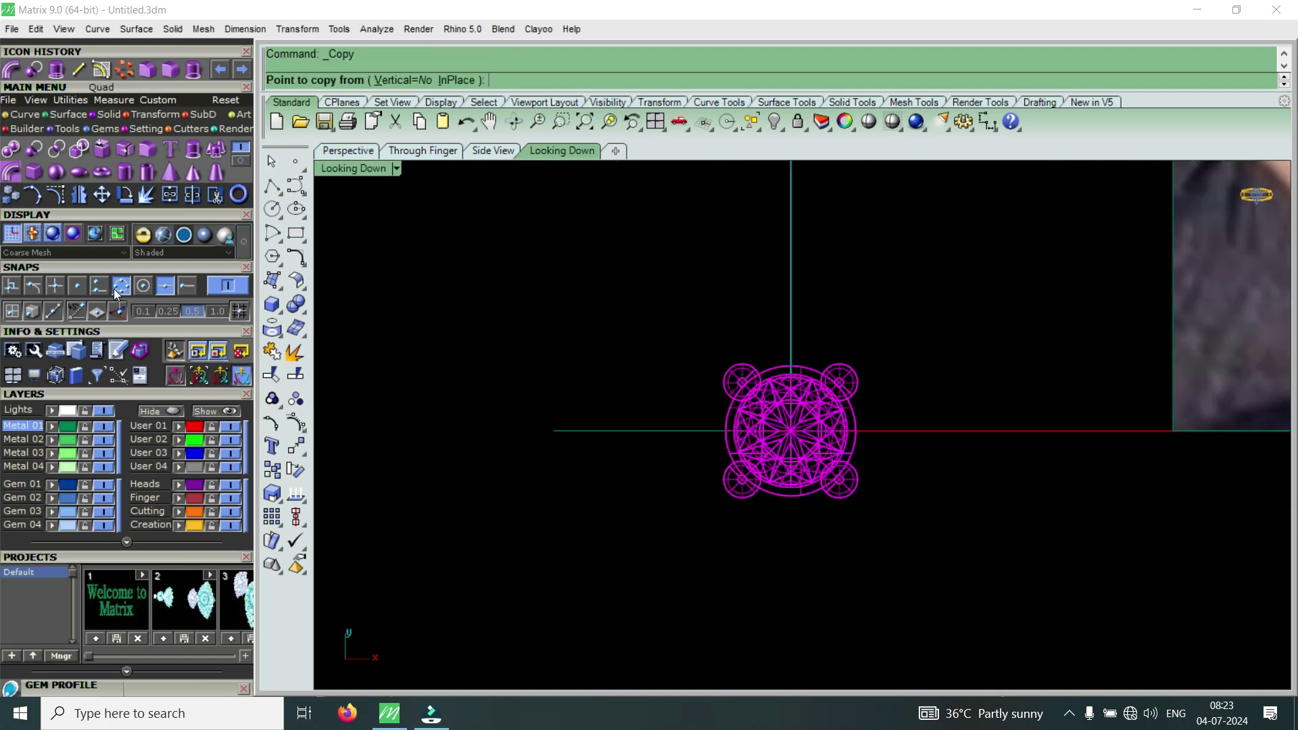
left_click(607, 367)
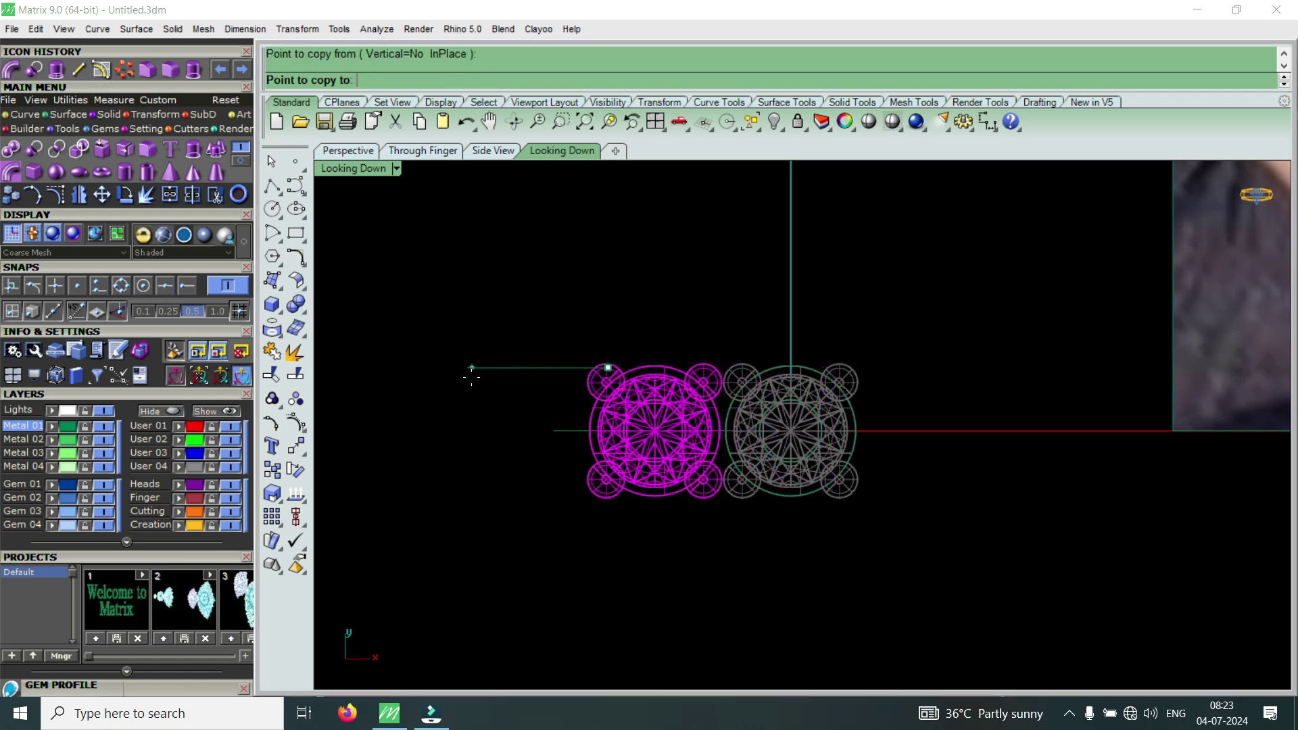
left_click(471, 369)
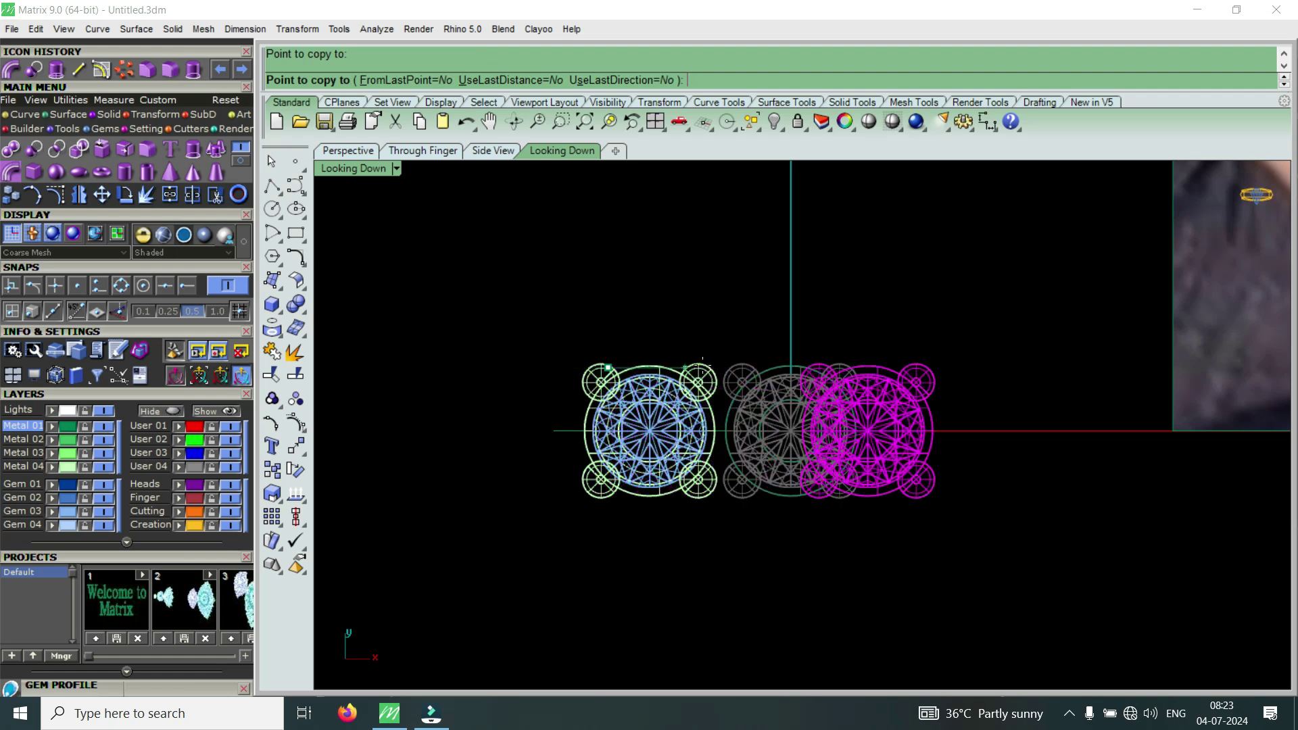
left_click(747, 357)
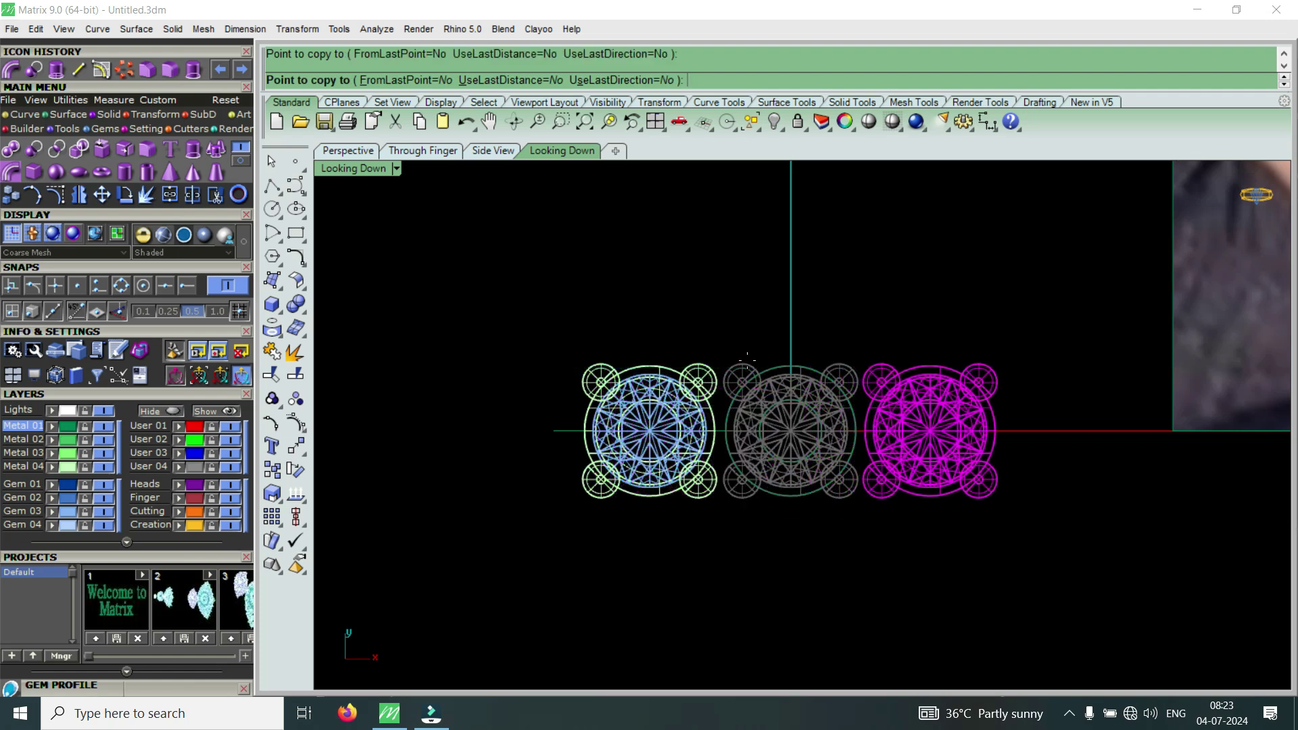
key("Return")
Delete the setting copy nearest the reference picture
scroll(769, 407, "down", 5)
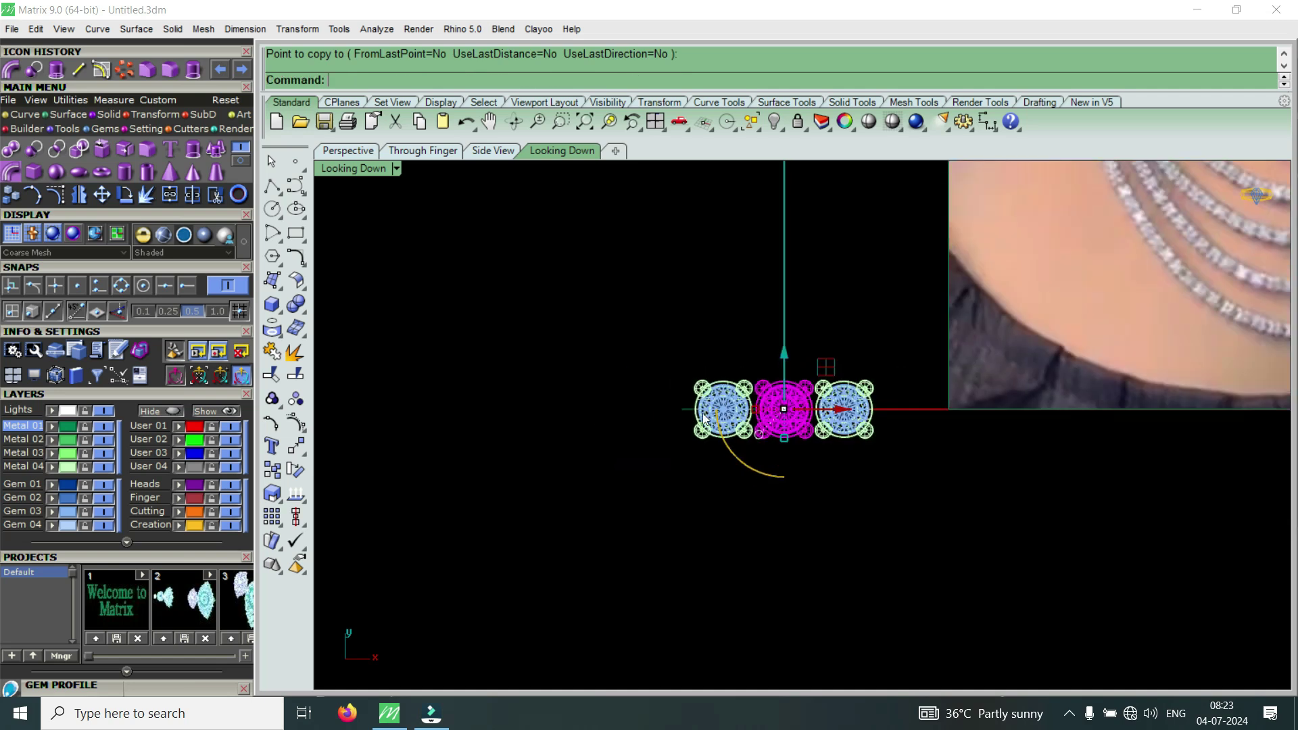
scroll(769, 408, "down", 3)
scroll(997, 312, "up", 3)
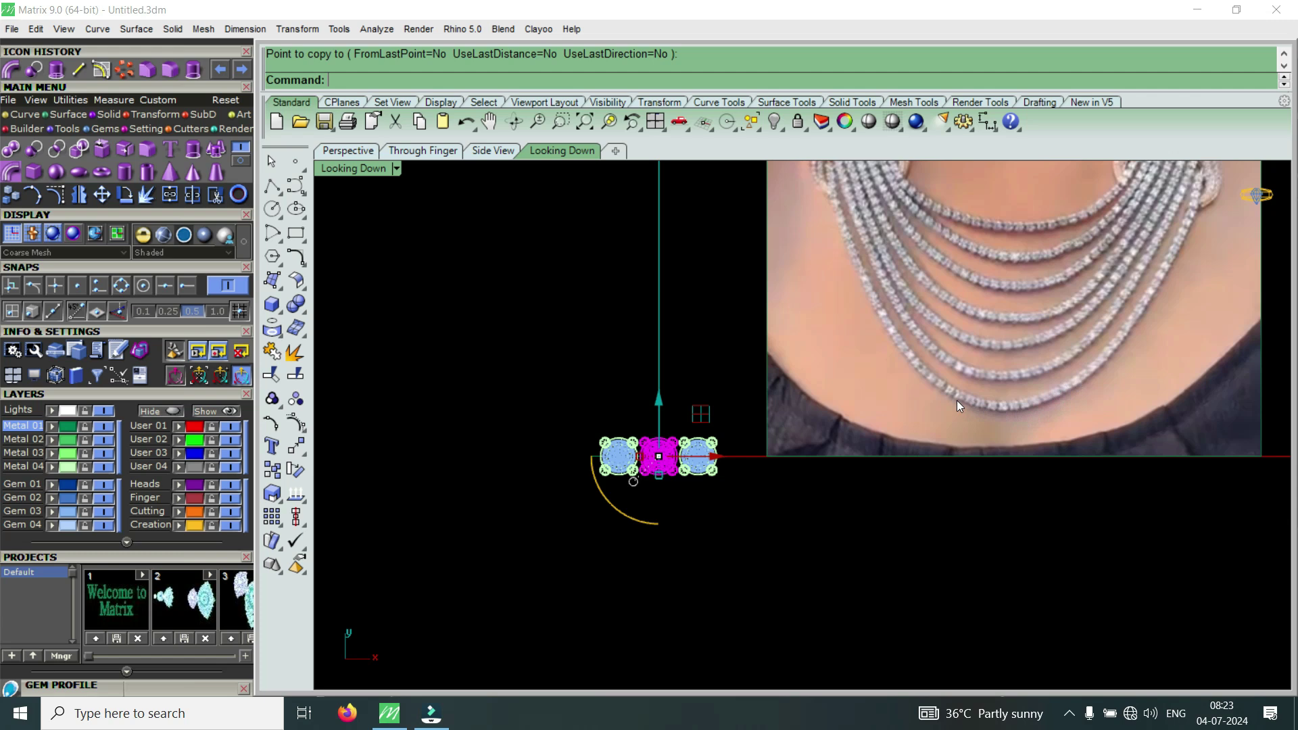
scroll(675, 459, "up", 3)
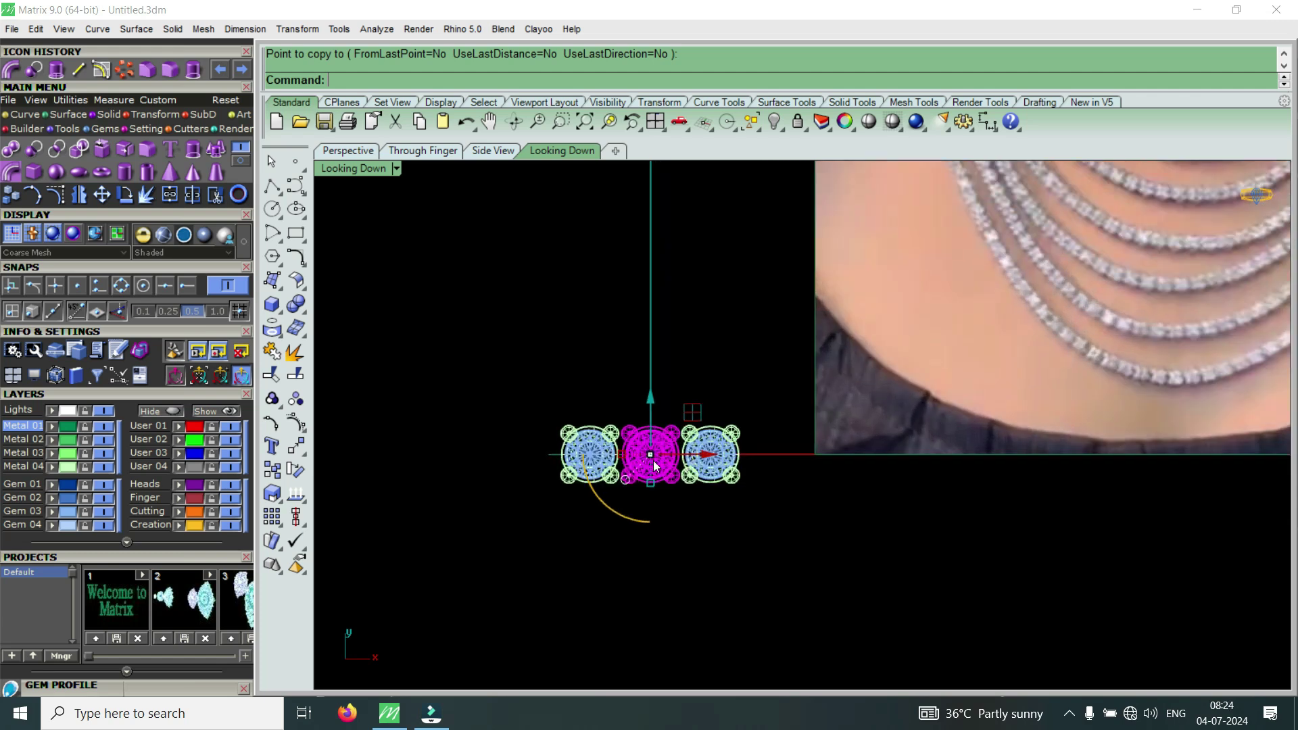
scroll(654, 465, "down", 3)
scroll(751, 488, "up", 6)
left_click(707, 476)
key("Return")
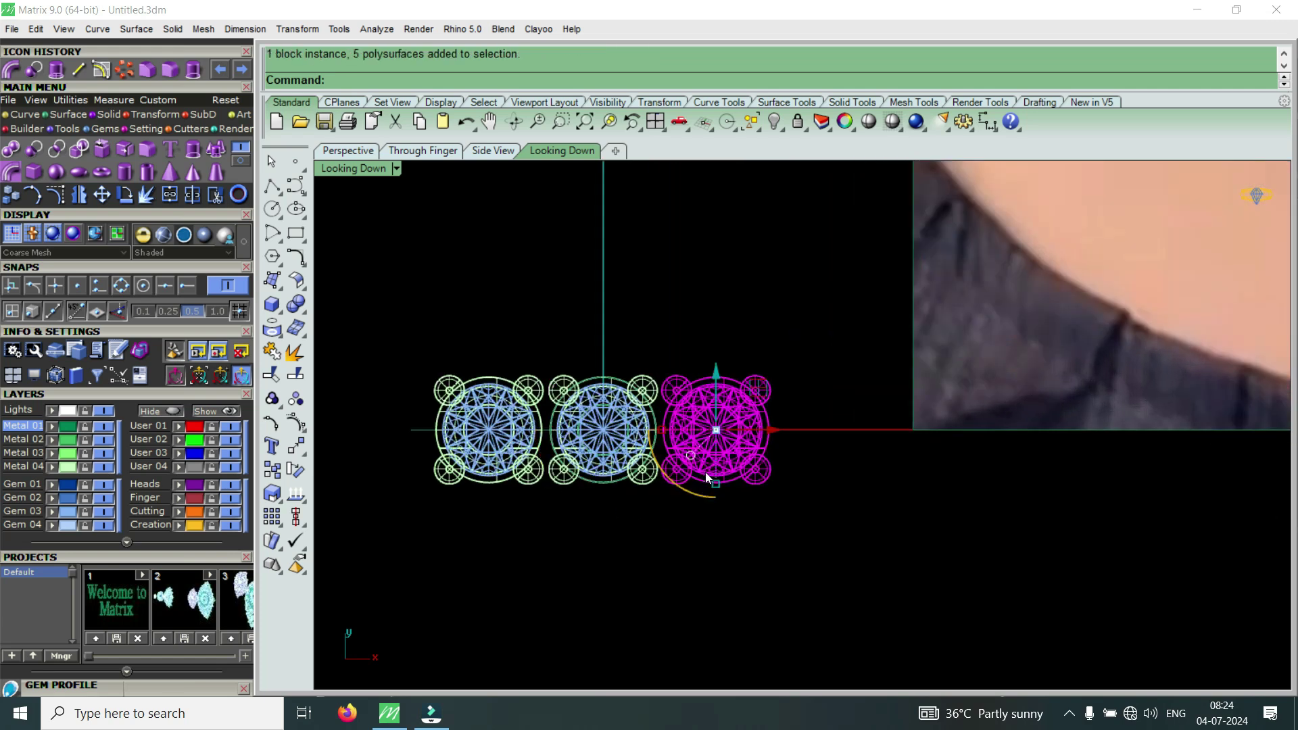
key("Delete")
Compare the settings with the necklace reference picture and delete the remaining setting copy, keeping only the original at the origin
scroll(704, 472, "down", 2)
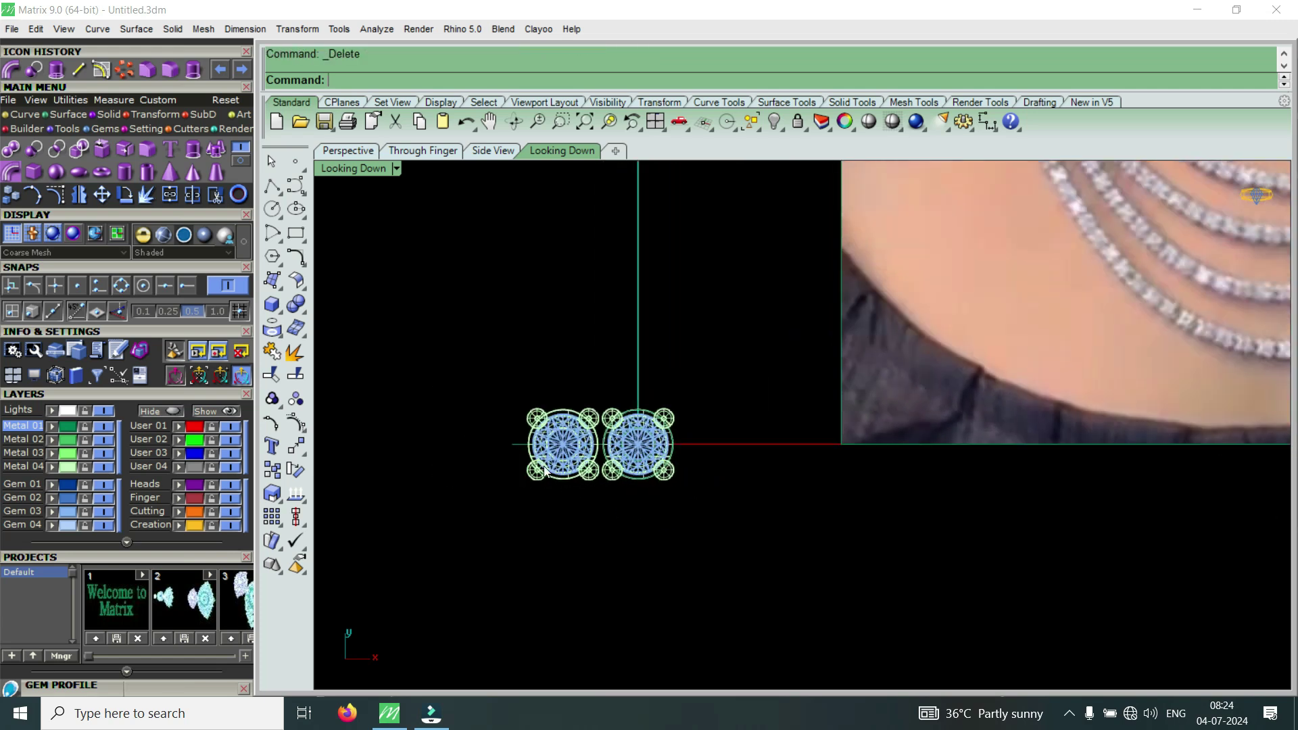
scroll(589, 454, "up", 2)
scroll(690, 454, "down", 4)
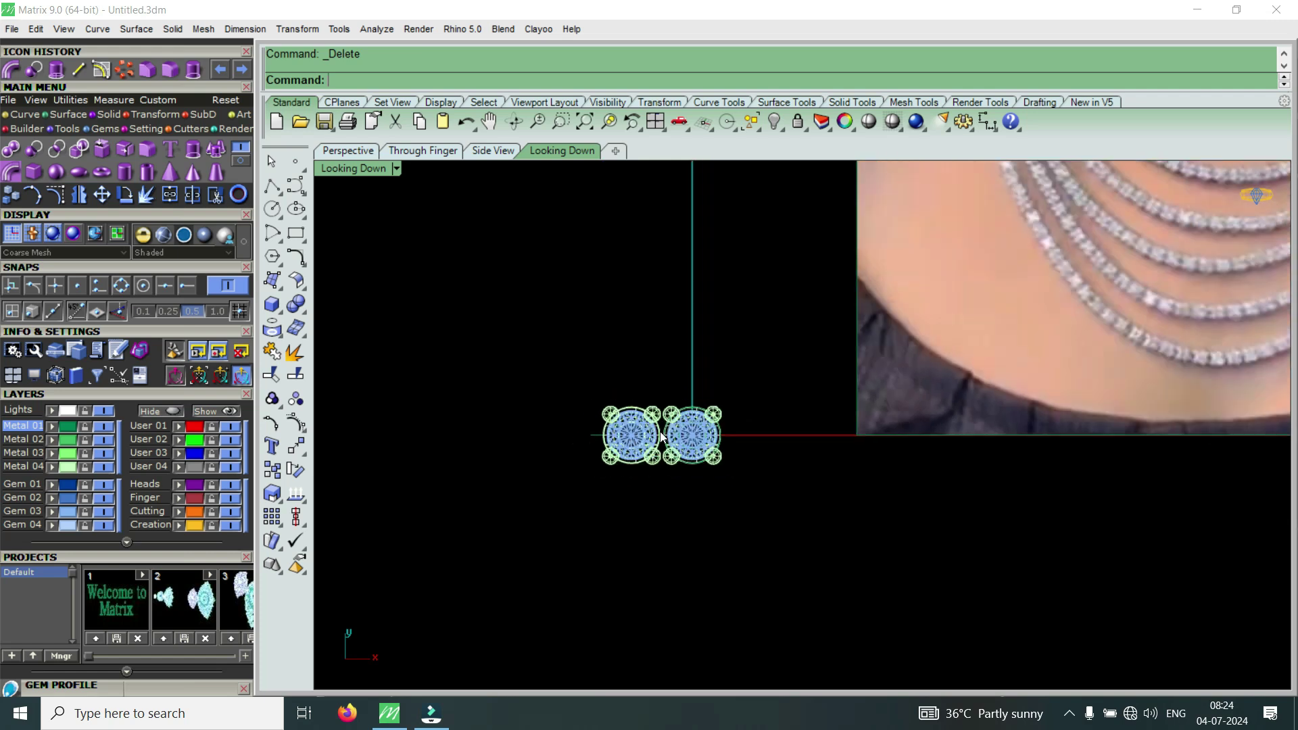
scroll(734, 476, "down", 1)
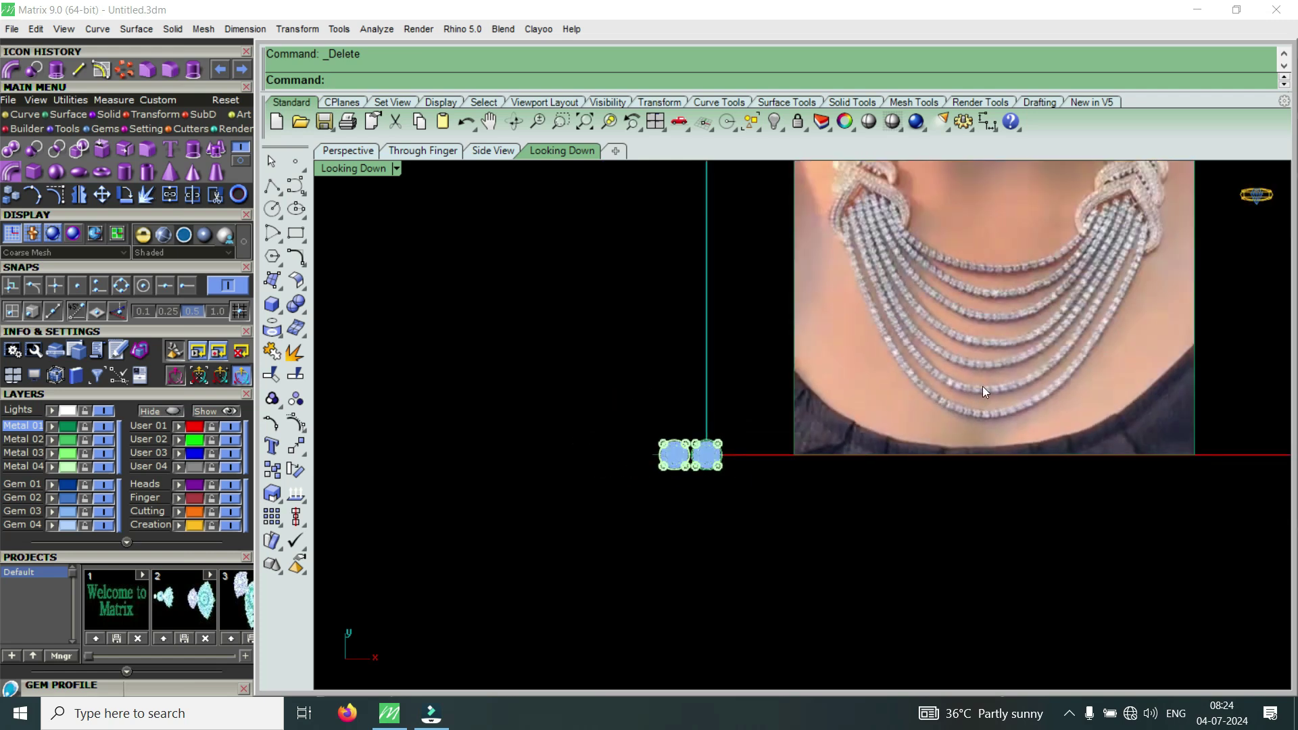
scroll(983, 389, "up", 2)
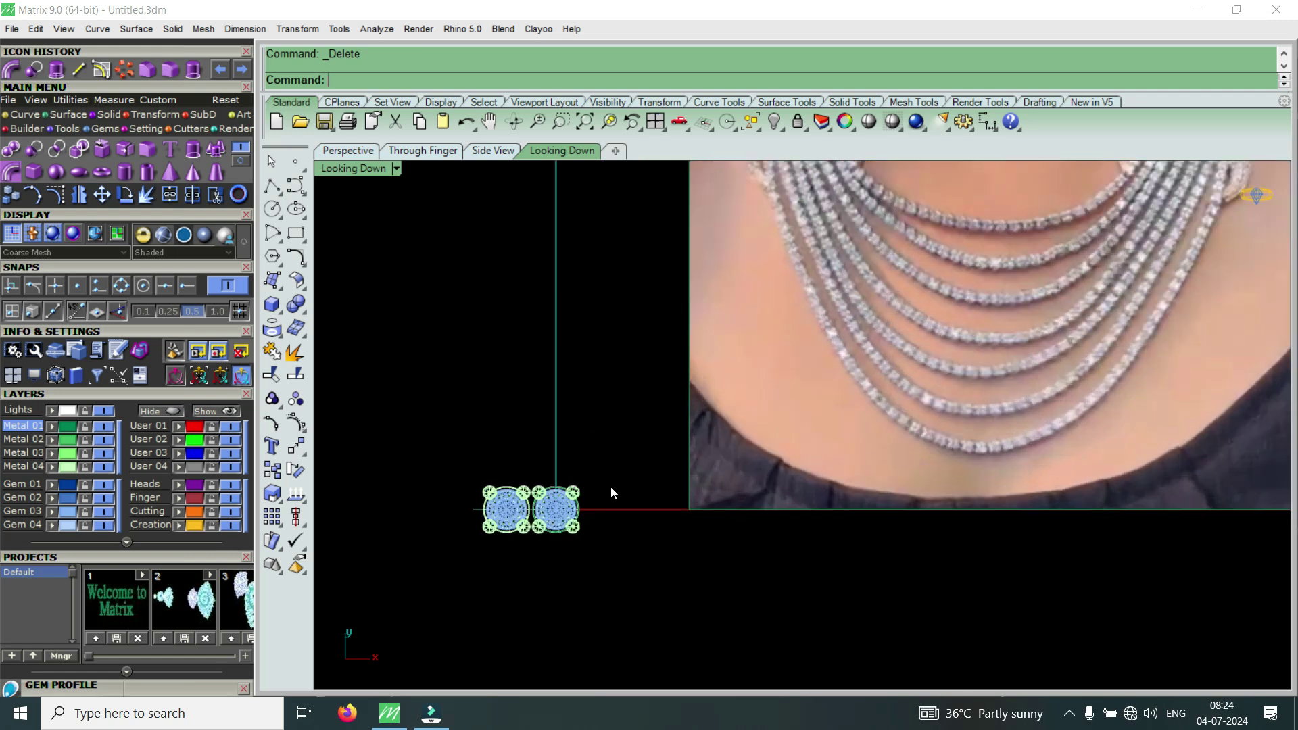
left_click(499, 529)
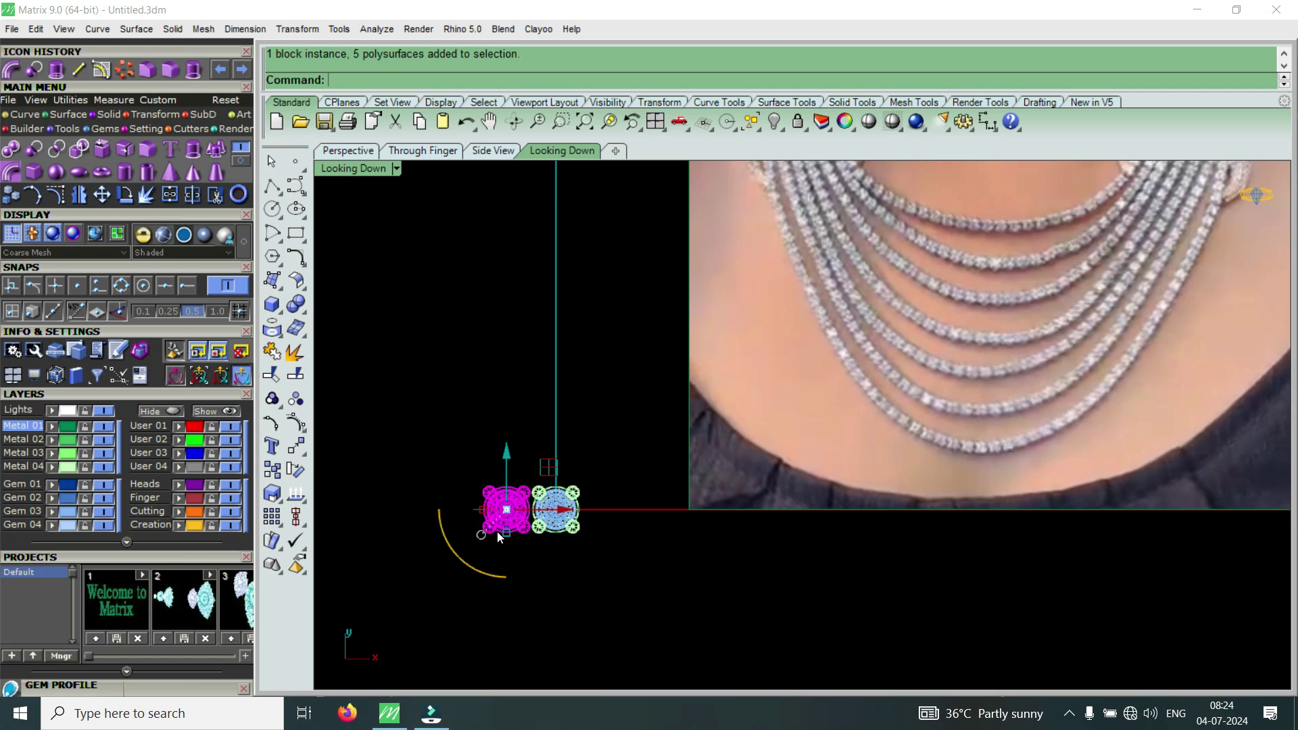
key("Delete")
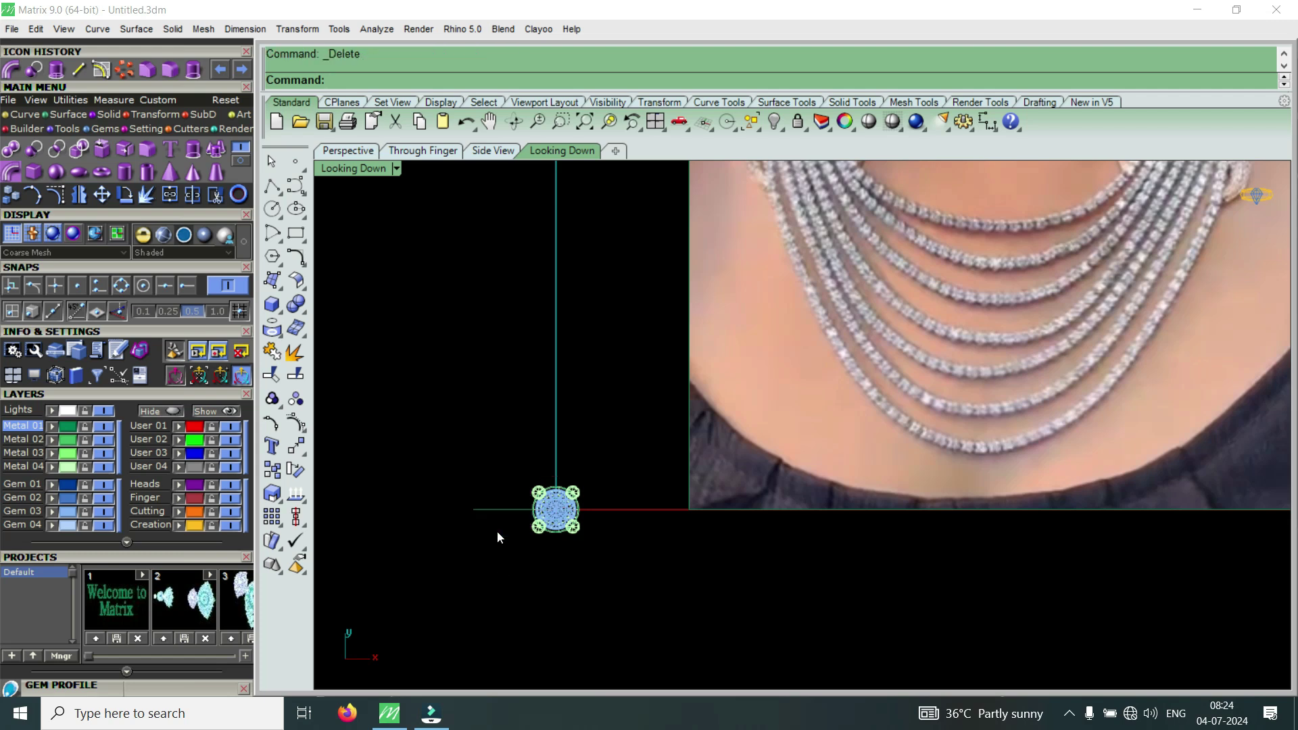
Create a flat-capped pipe with radius 0.4 along the horizontal line beside the setting
scroll(536, 514, "up", 1)
scroll(538, 515, "up", 1)
scroll(583, 517, "down", 1)
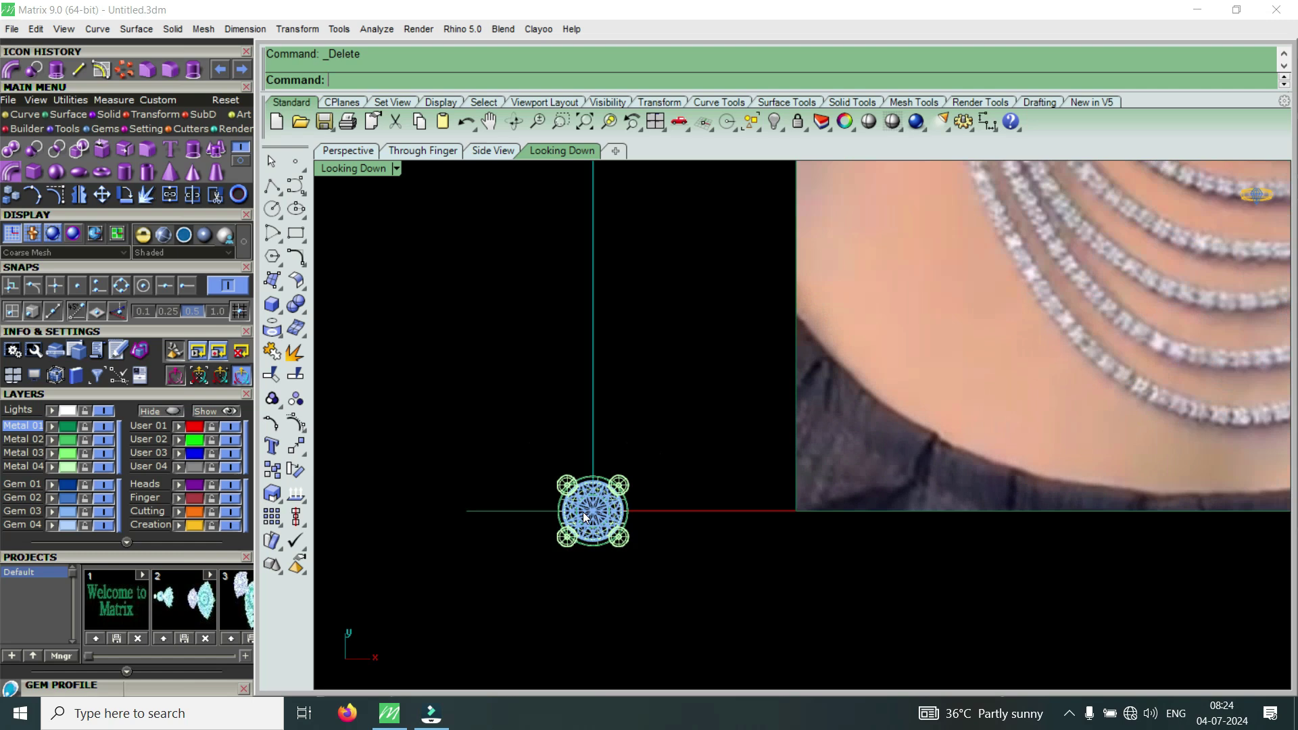
left_click(533, 515)
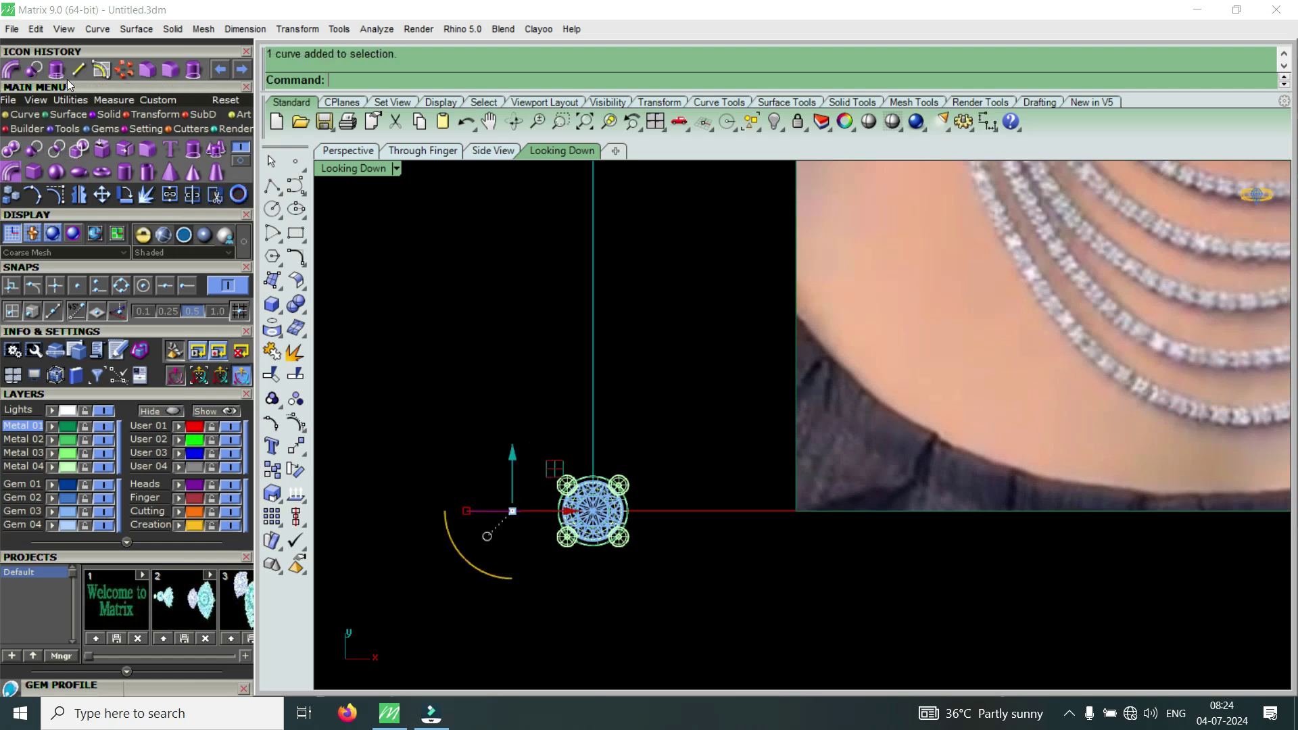
left_click(11, 69)
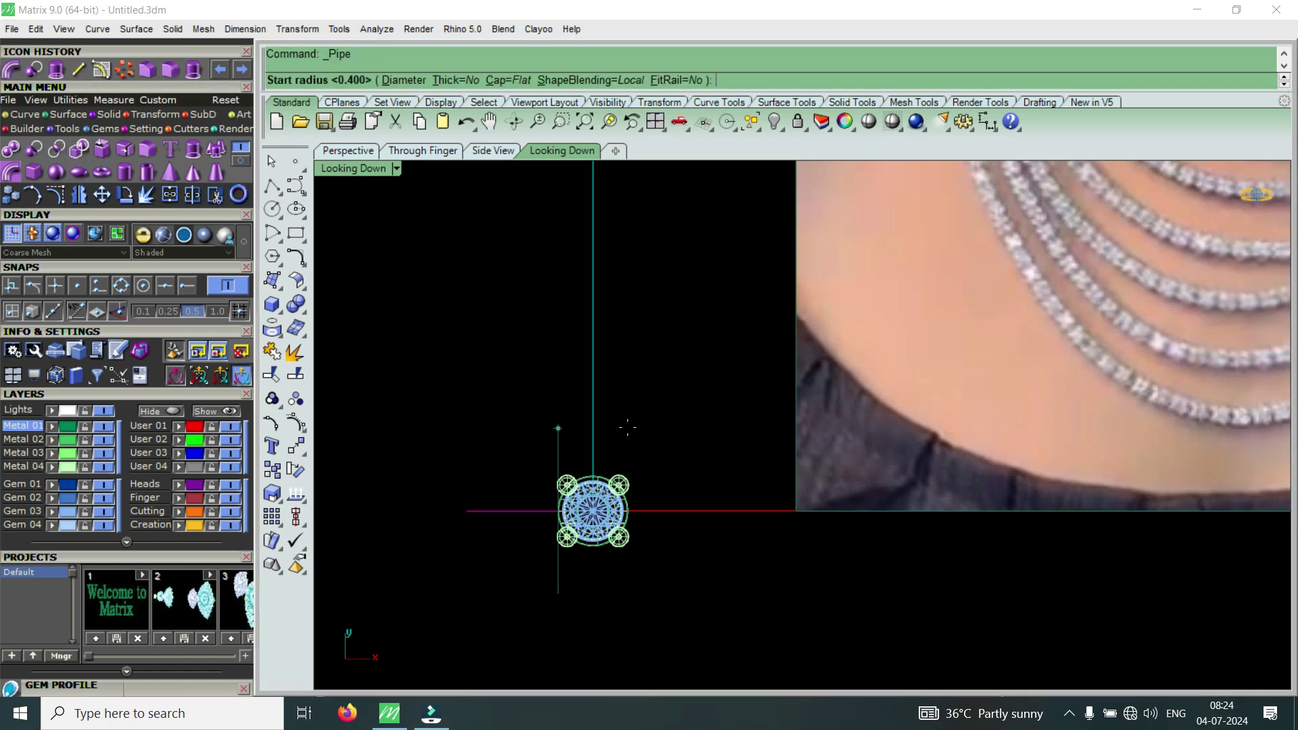
key("Return")
key("Return")
key("Return")
left_click(628, 433)
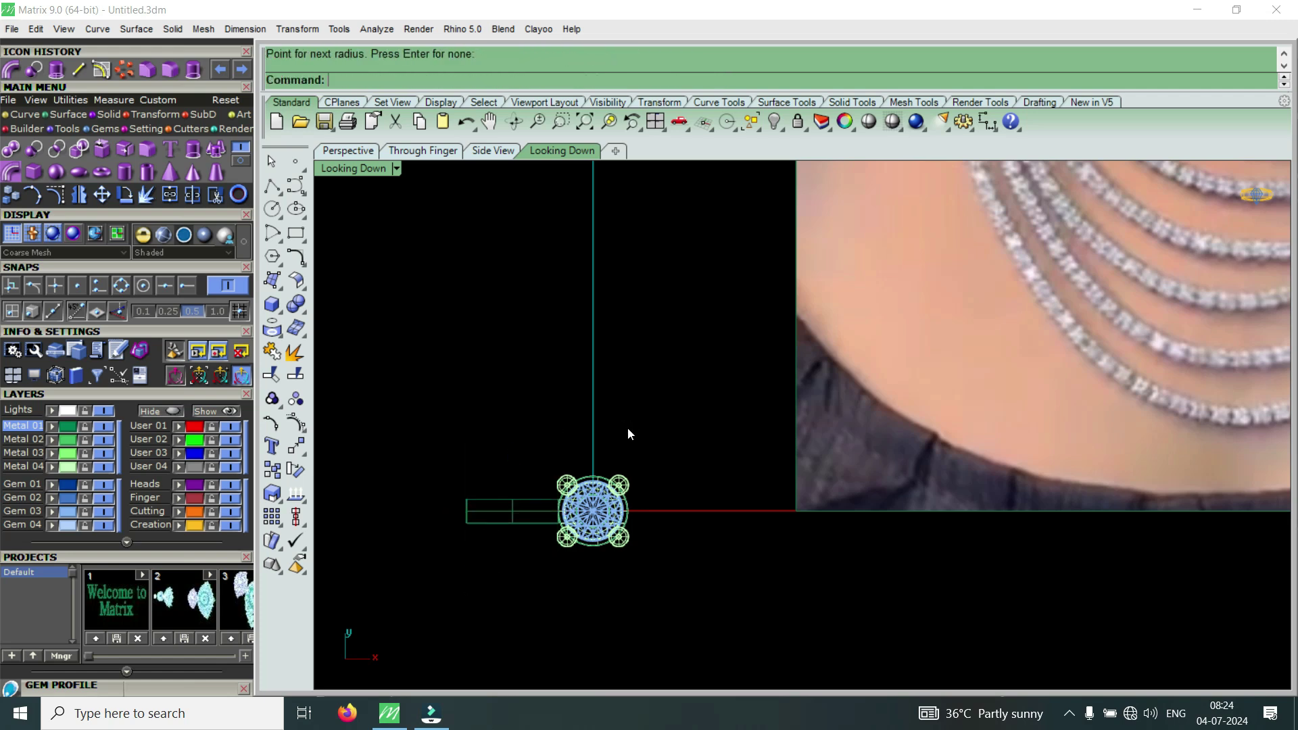
Stretch the new pipe slightly along its length in the Perspective view
double_click(375, 169)
double_click(835, 168)
right_click_drag(960, 438, 695, 485)
scroll(869, 401, "up", 3)
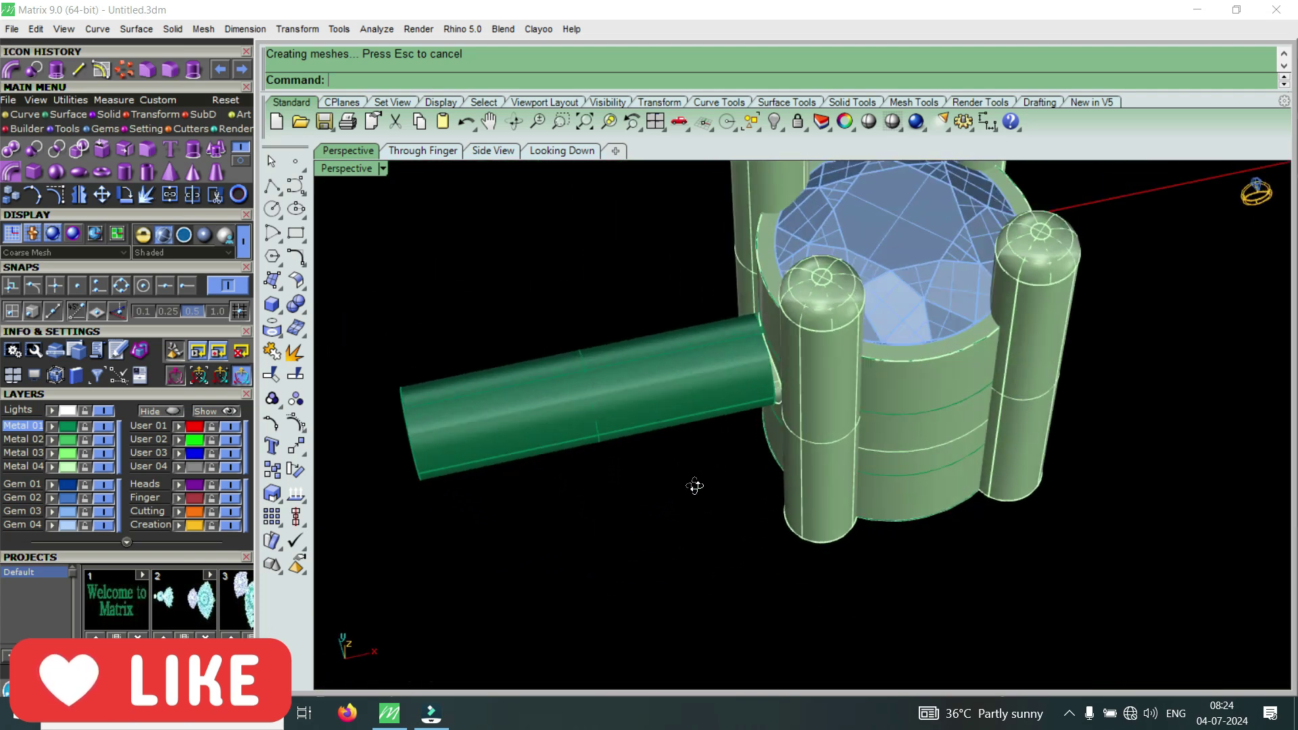
left_click(671, 413)
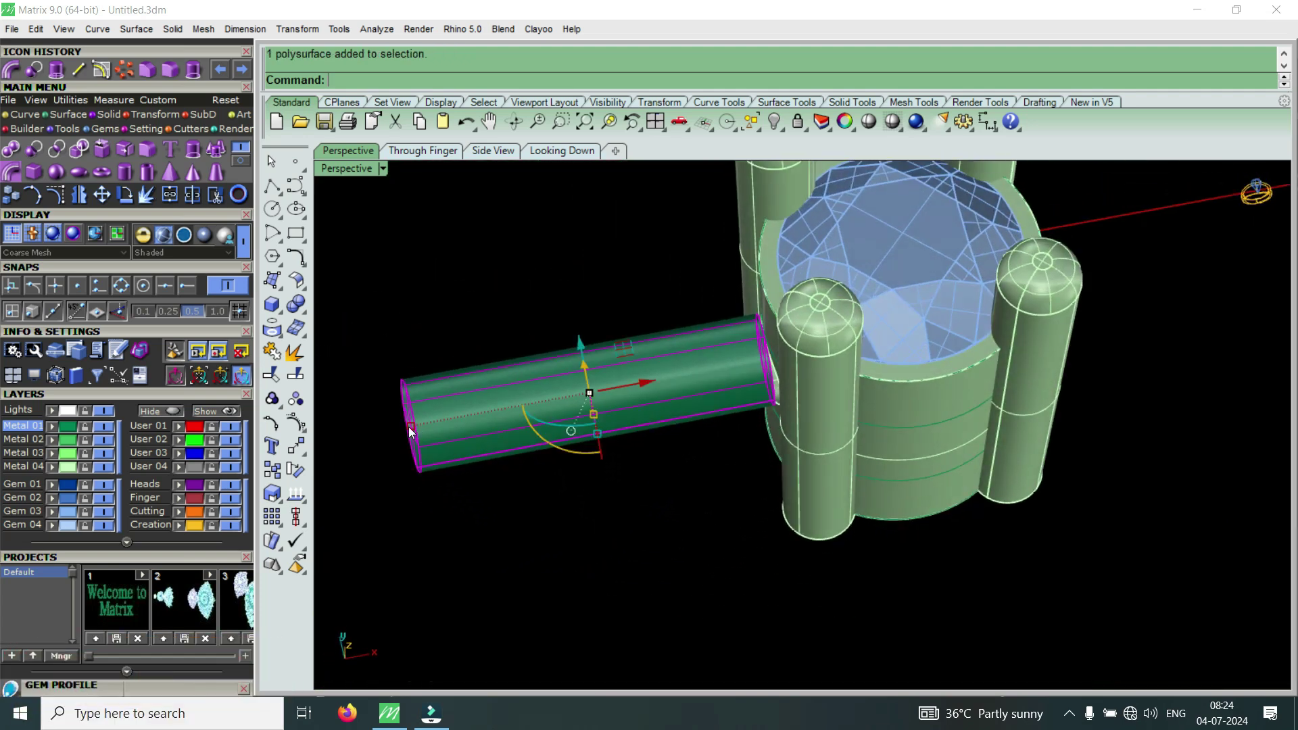
left_click_drag(408, 427, 392, 430)
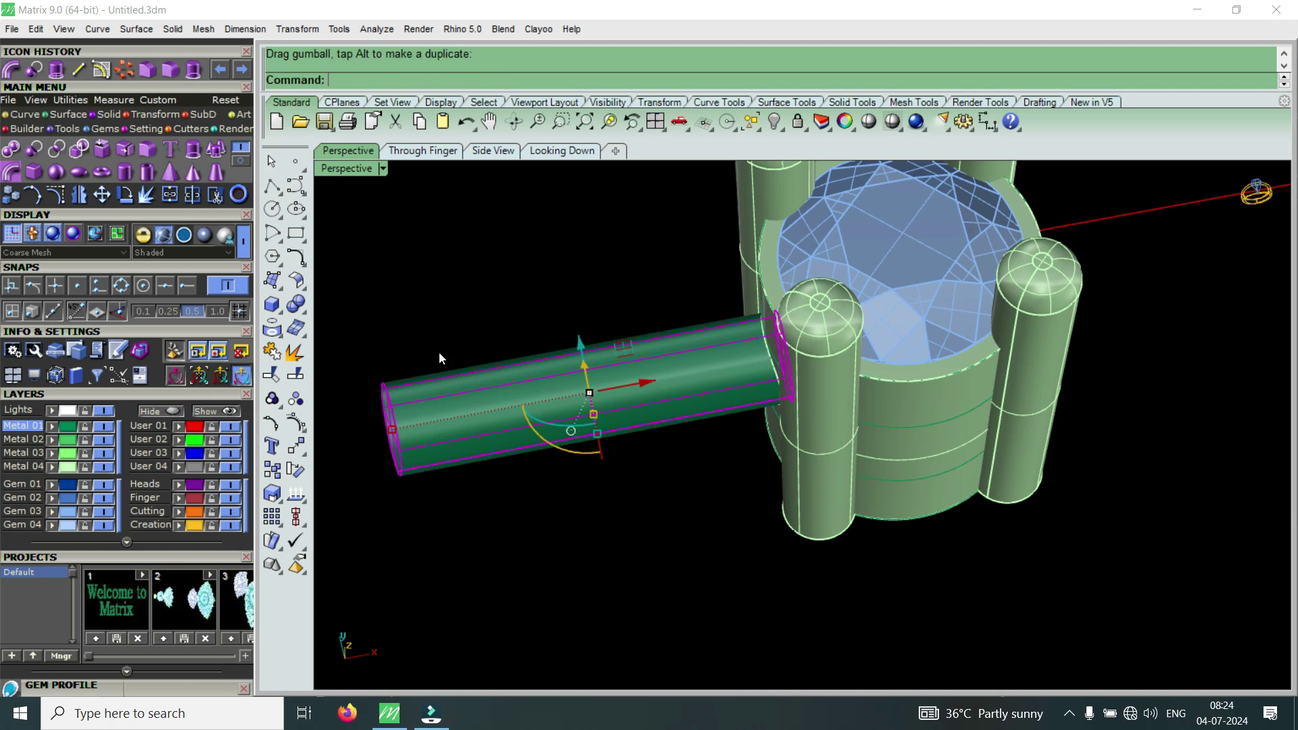
Slide the thin pipe along its axis so that its end sits inside the setting's cross hole
left_click_drag(625, 376, 669, 402)
right_click_drag(709, 443, 713, 296)
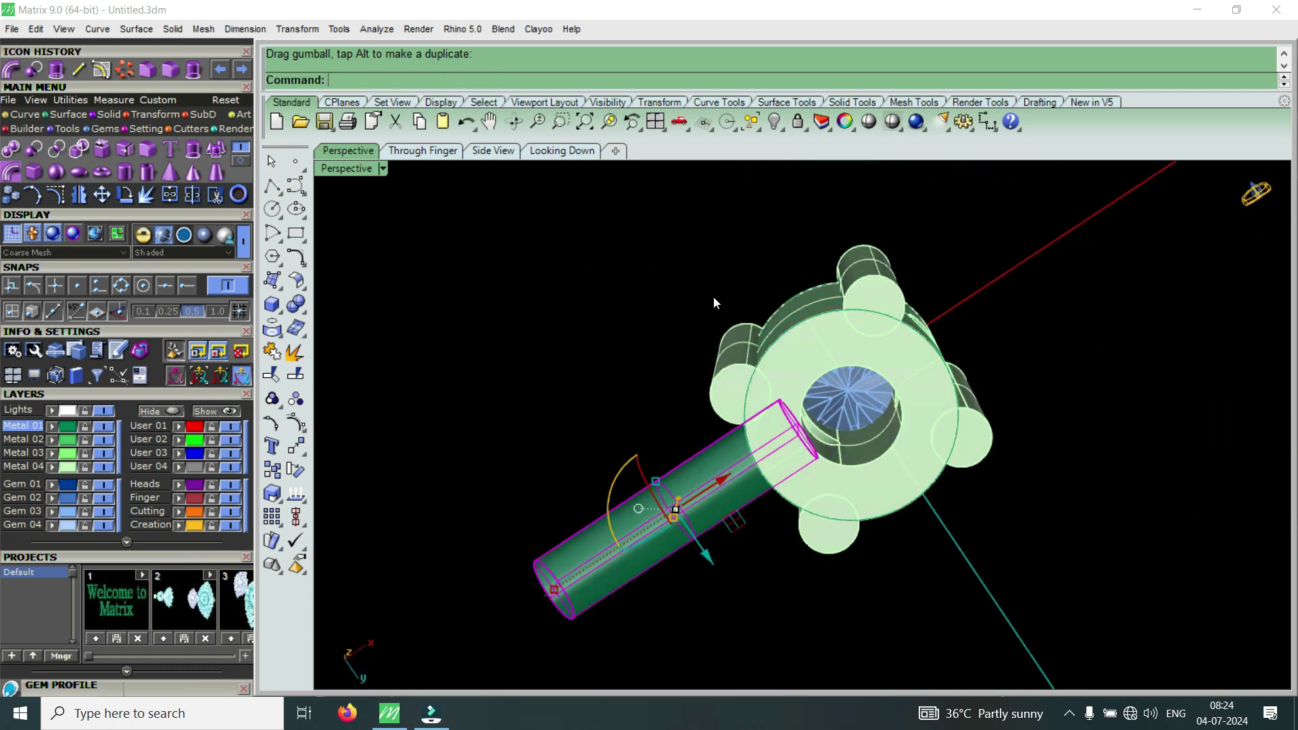
scroll(767, 527, "up", 5)
mouse_move(719, 534)
left_mouse_down()
mouse_move(749, 515)
mouse_move(730, 521)
left_mouse_up()
right_click_drag(730, 521, 889, 355)
key("Escape")
right_click_drag(794, 417, 672, 438)
scroll(566, 384, "up", 3)
Create a second, thicker pipe with radius 0.55 along the same horizontal line
left_click(566, 367)
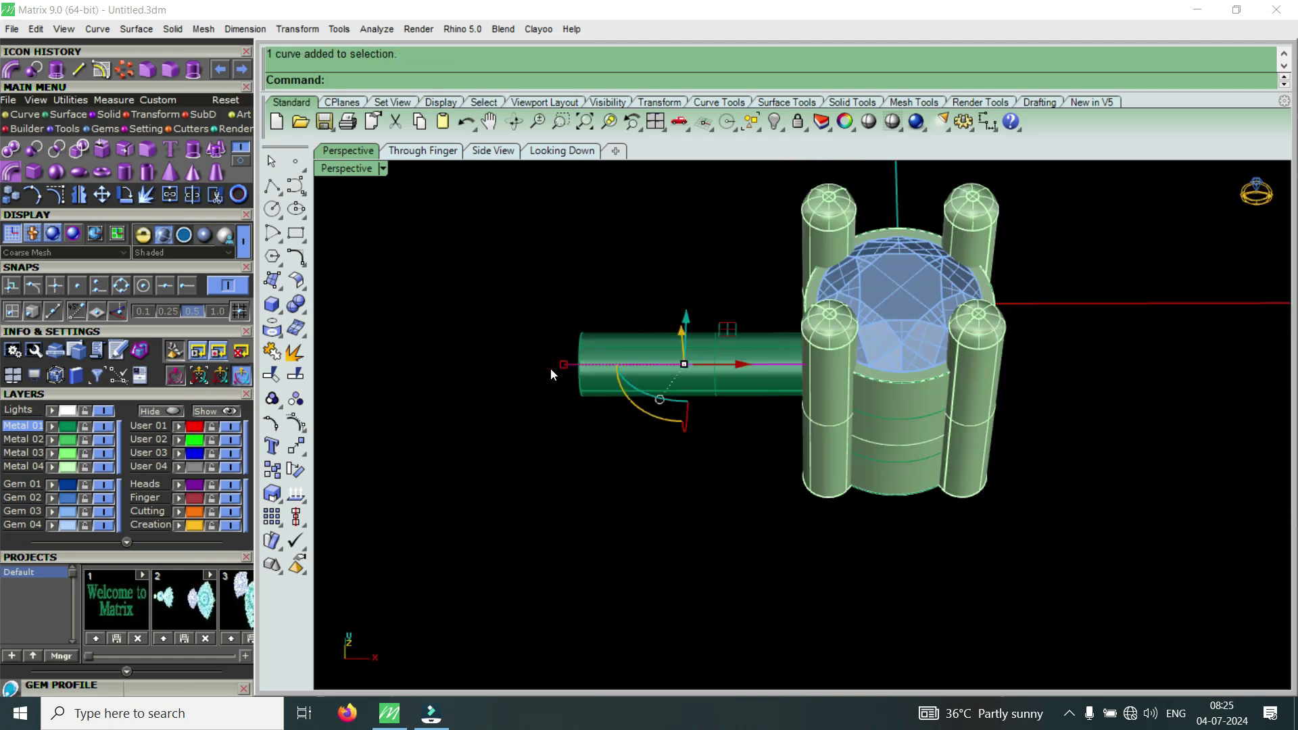
left_click(35, 70)
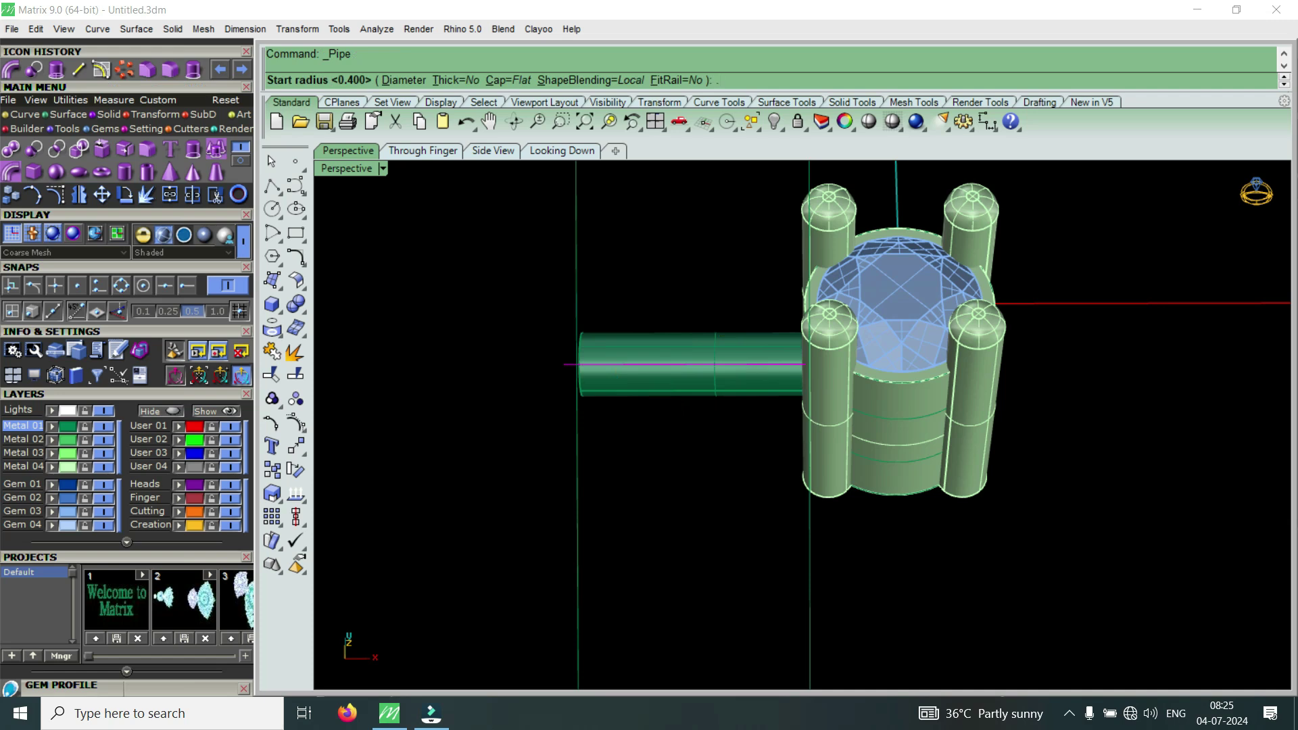
type(".55")
key("Return")
key("Return")
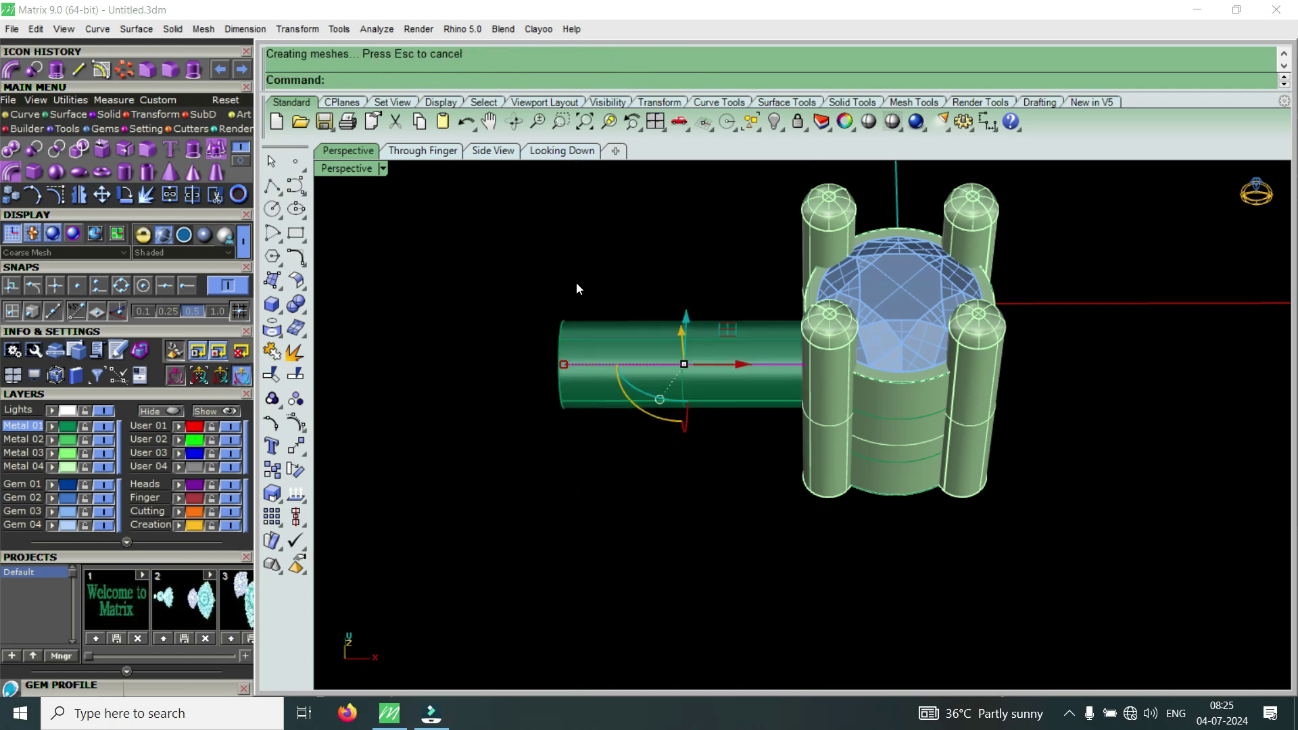
Slide the thicker pipe along the horizontal axis until it passes right through the setting
left_click(559, 324)
left_click_drag(745, 362, 934, 358)
right_click_drag(926, 485, 893, 415)
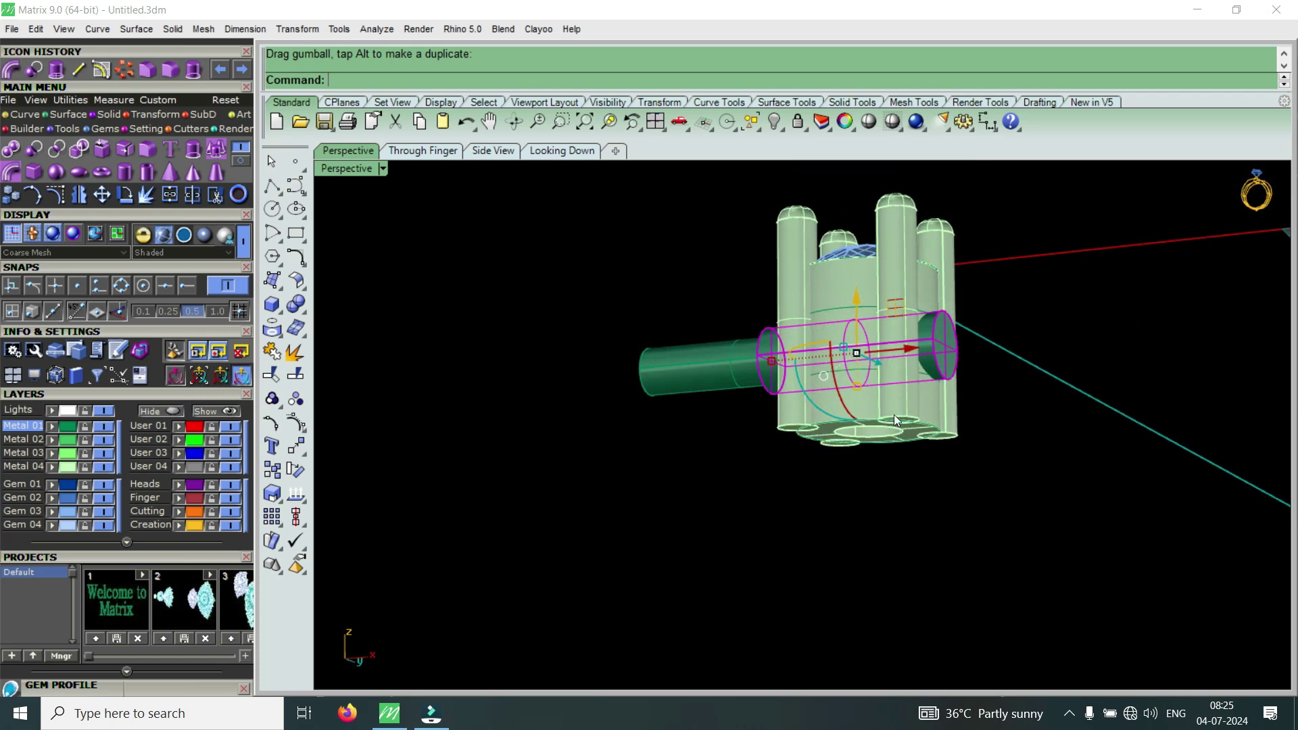
scroll(869, 372, "up", 4)
Copy the setting group in the Looking Down view to the far end of the thin connecting pipe
left_click(771, 257)
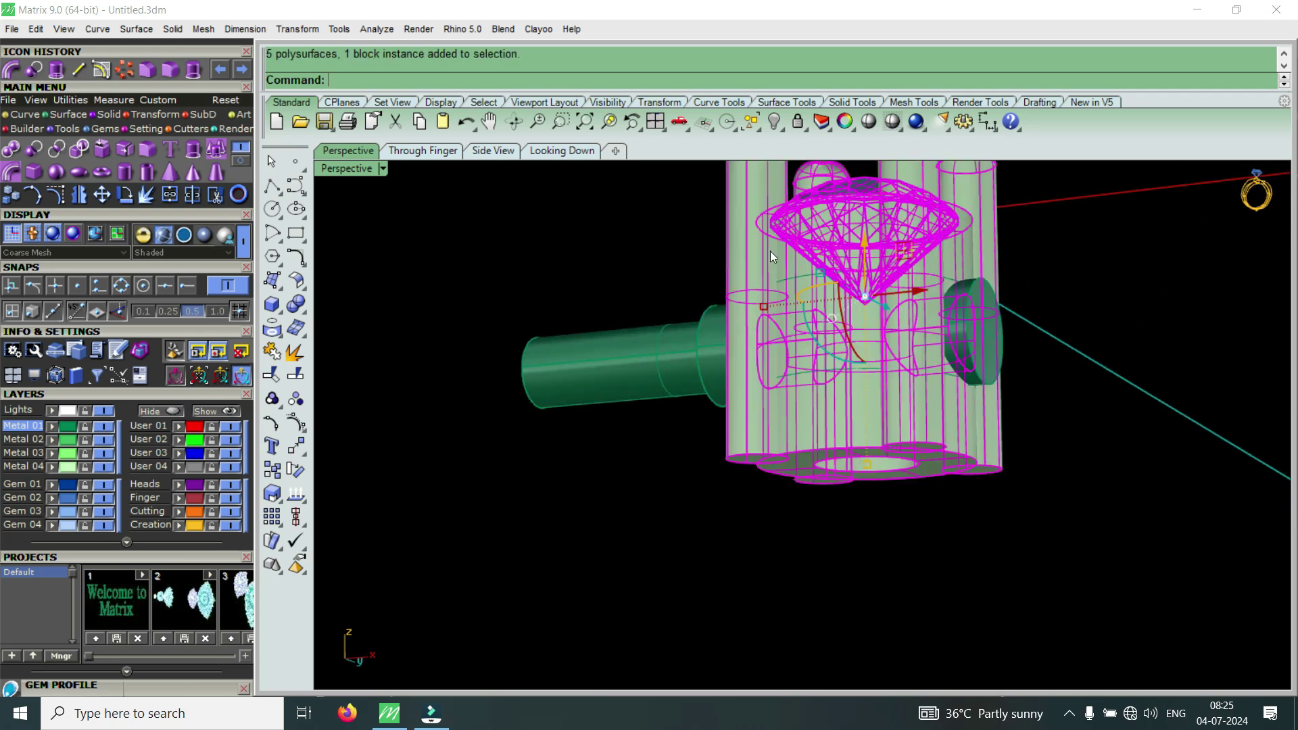
double_click(342, 170)
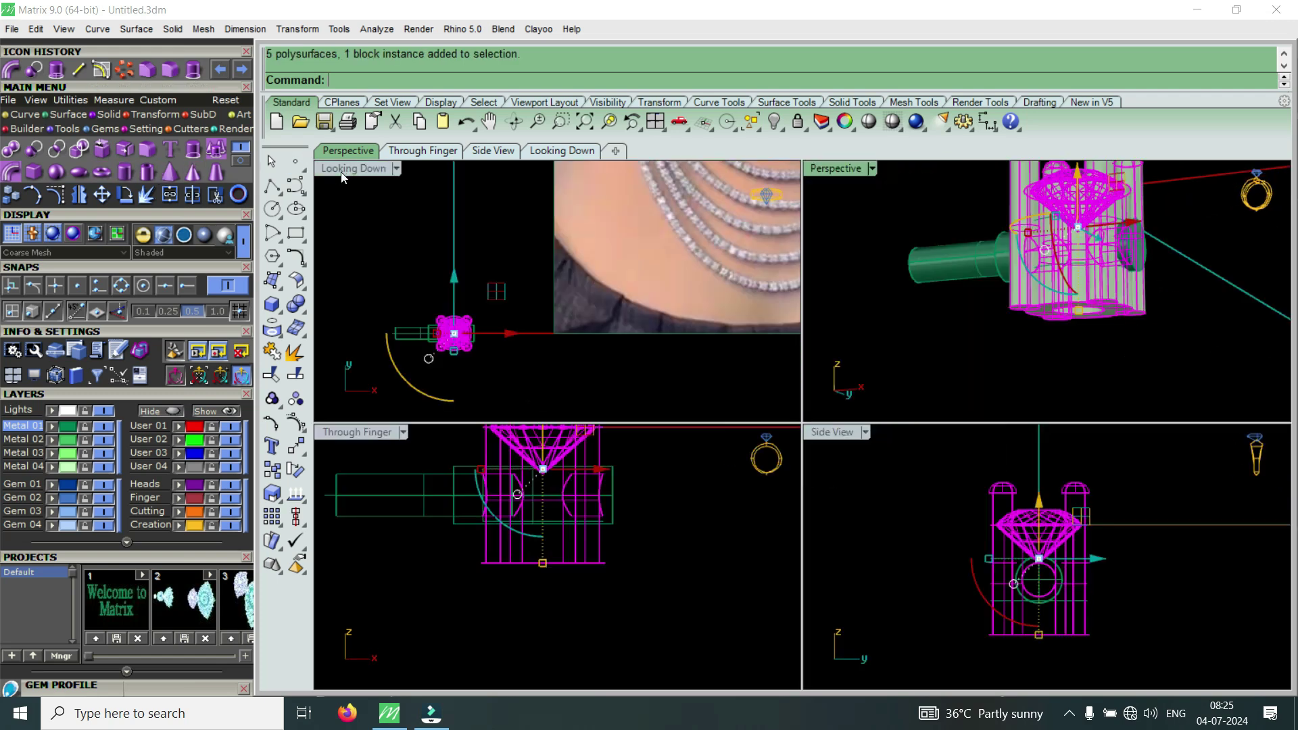
double_click(342, 171)
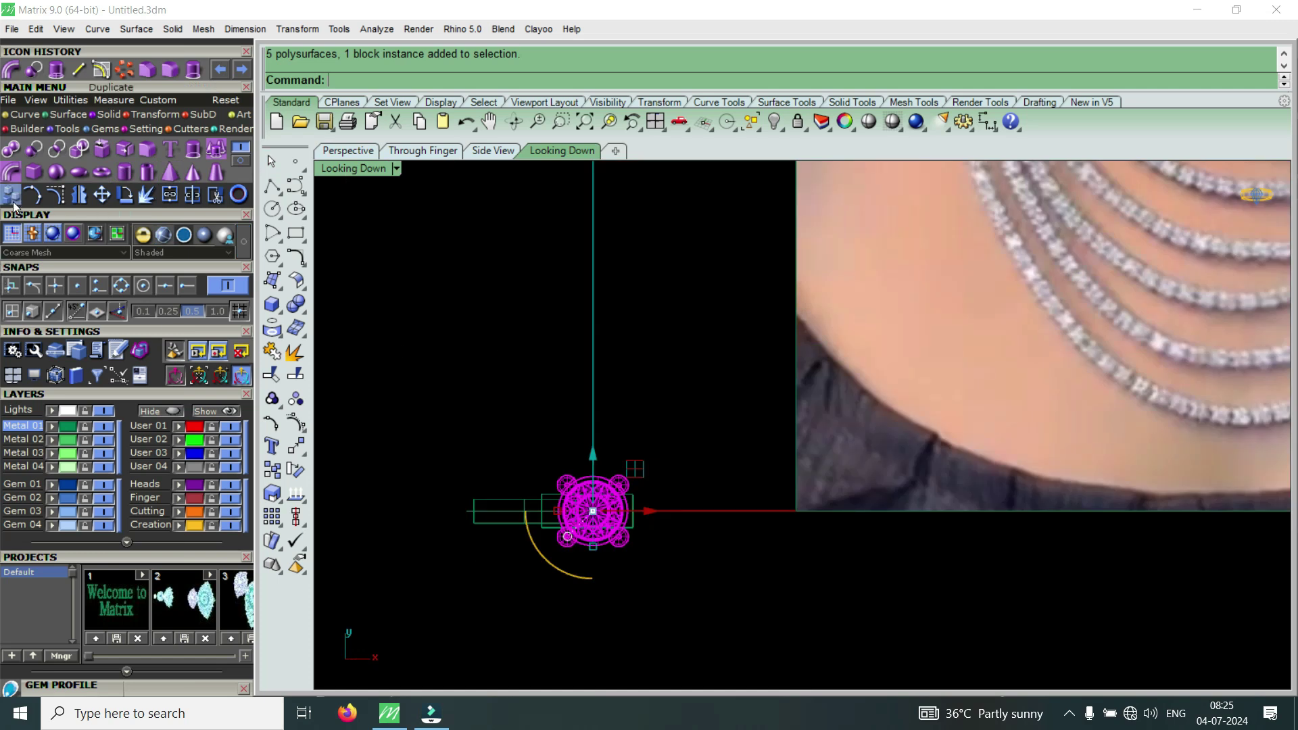
left_click(13, 200)
left_click(502, 340)
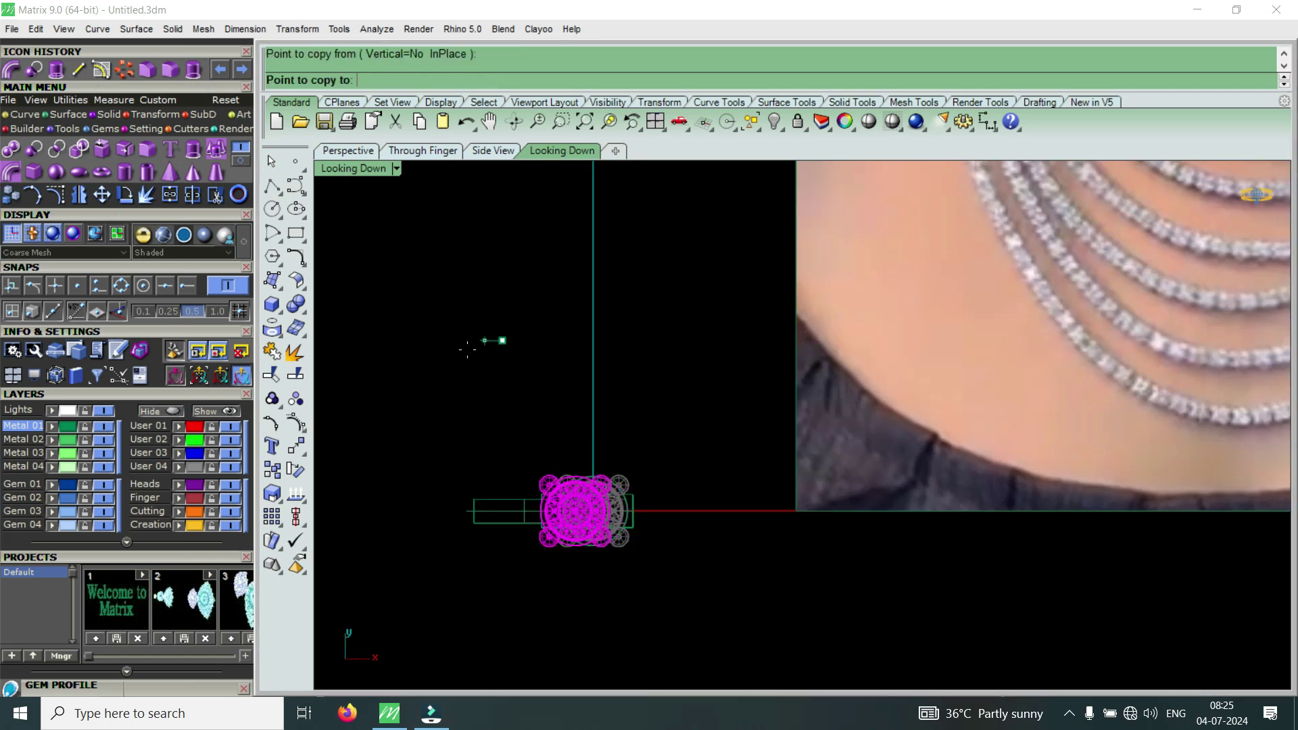
left_click(368, 372)
key("Return")
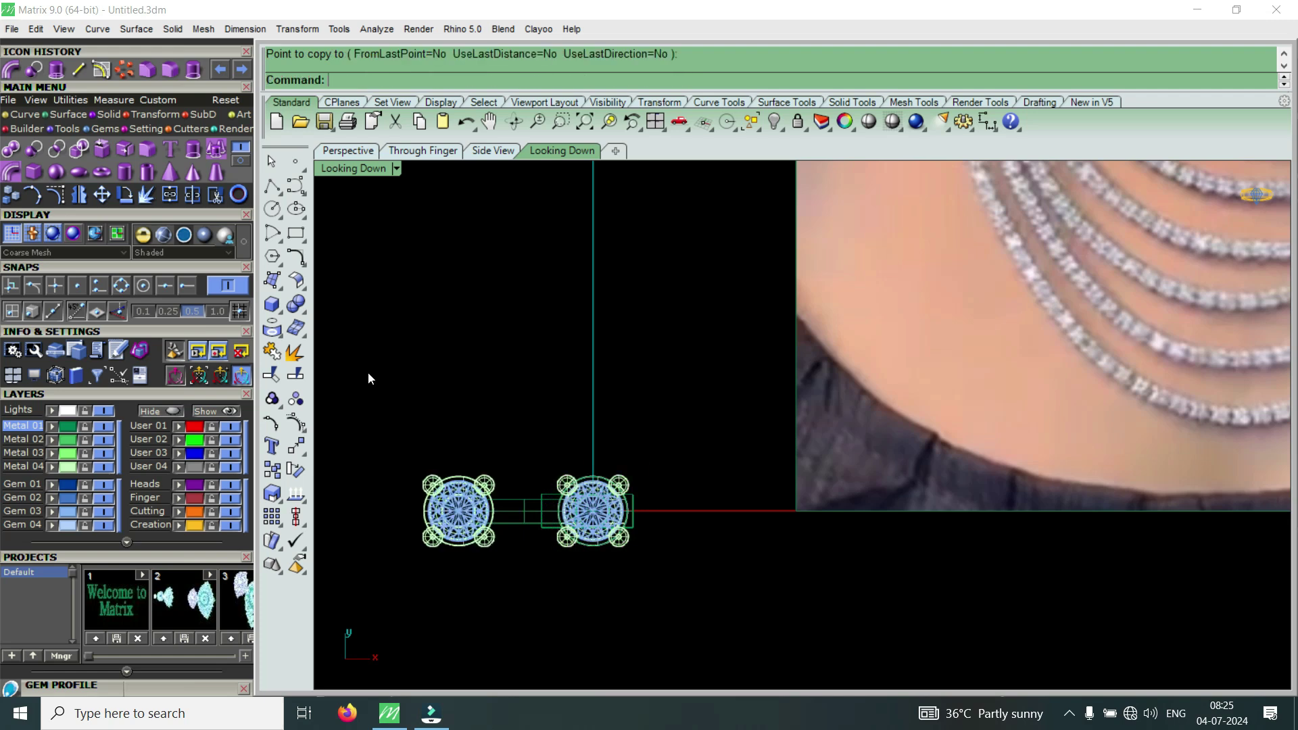
Lower the thick pipe vertically out of the original setting's cross hole in the Perspective view
double_click(365, 169)
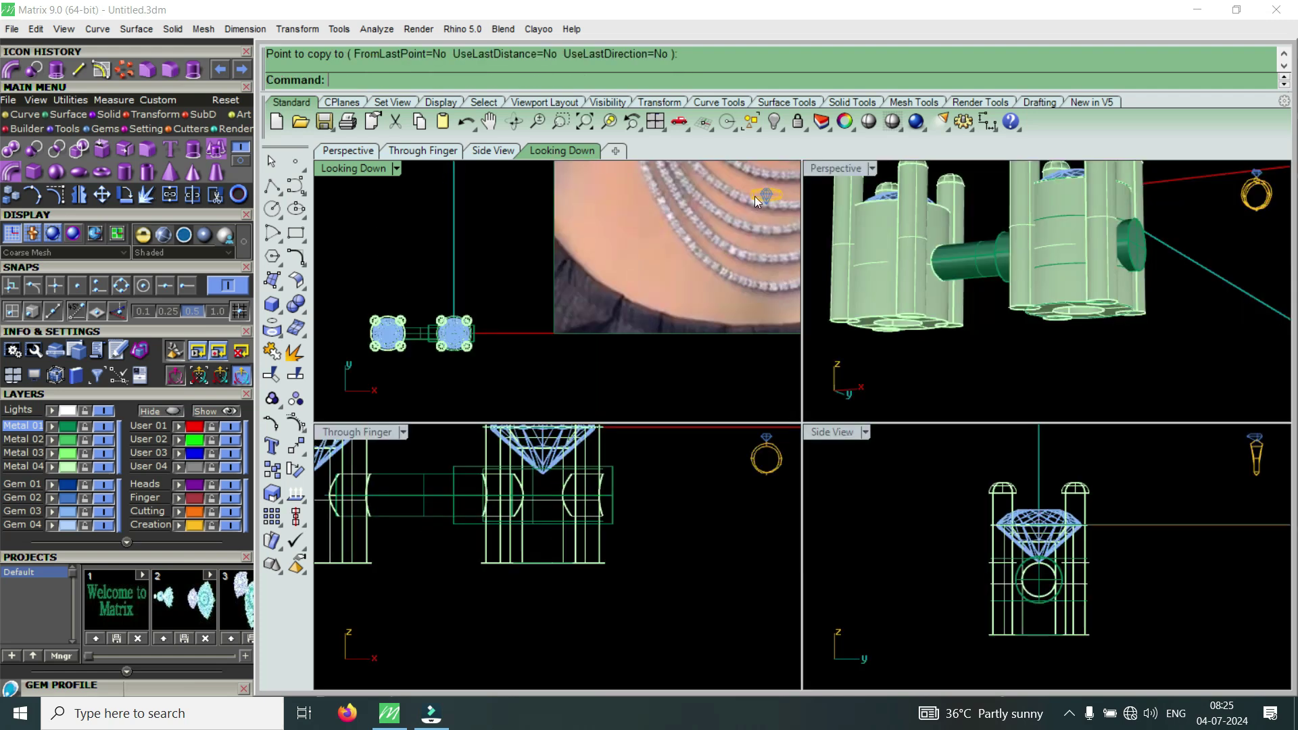
double_click(832, 170)
scroll(792, 383, "up", 5)
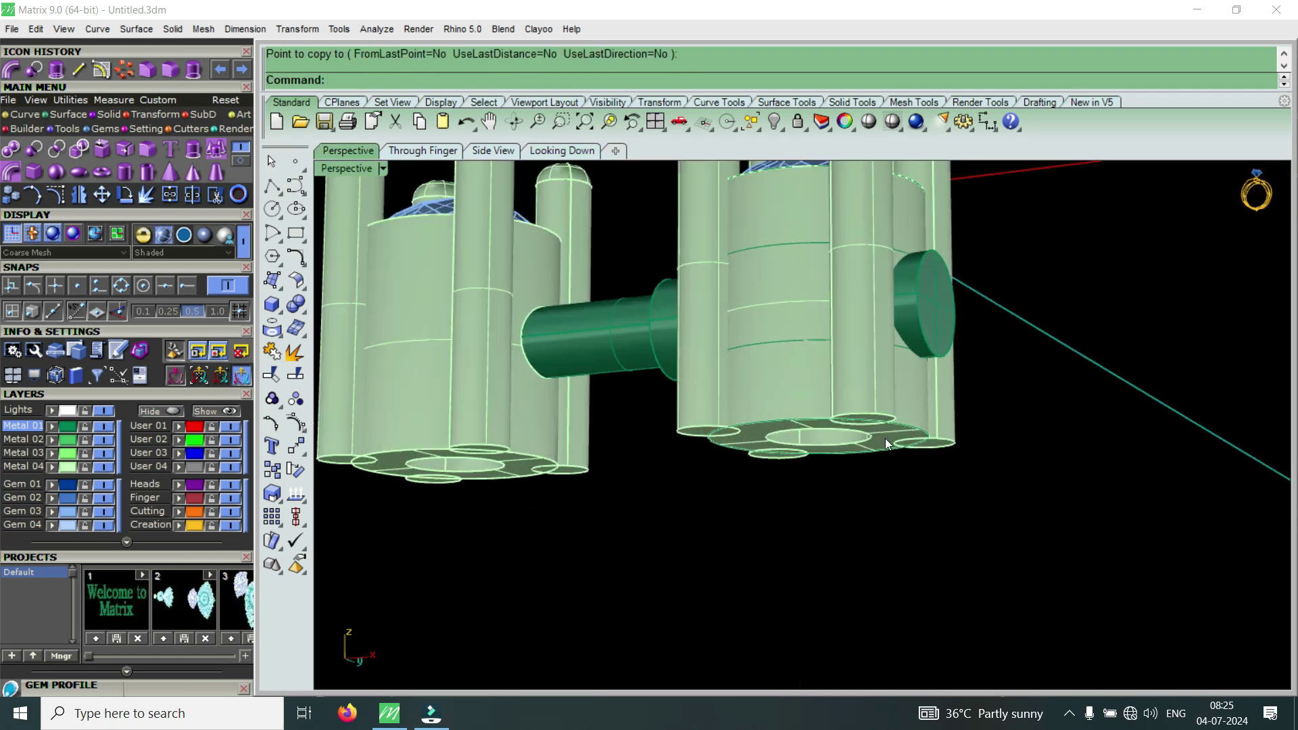
left_click(890, 297)
left_click_drag(782, 265, 781, 374)
Examine the cross hole and the connecting pipe between the two settings from several angles
right_click_drag(845, 368, 733, 483)
scroll(768, 363, "up", 5)
scroll(872, 382, "down", 3)
scroll(887, 392, "up", 3)
right_click_drag(973, 424, 845, 322)
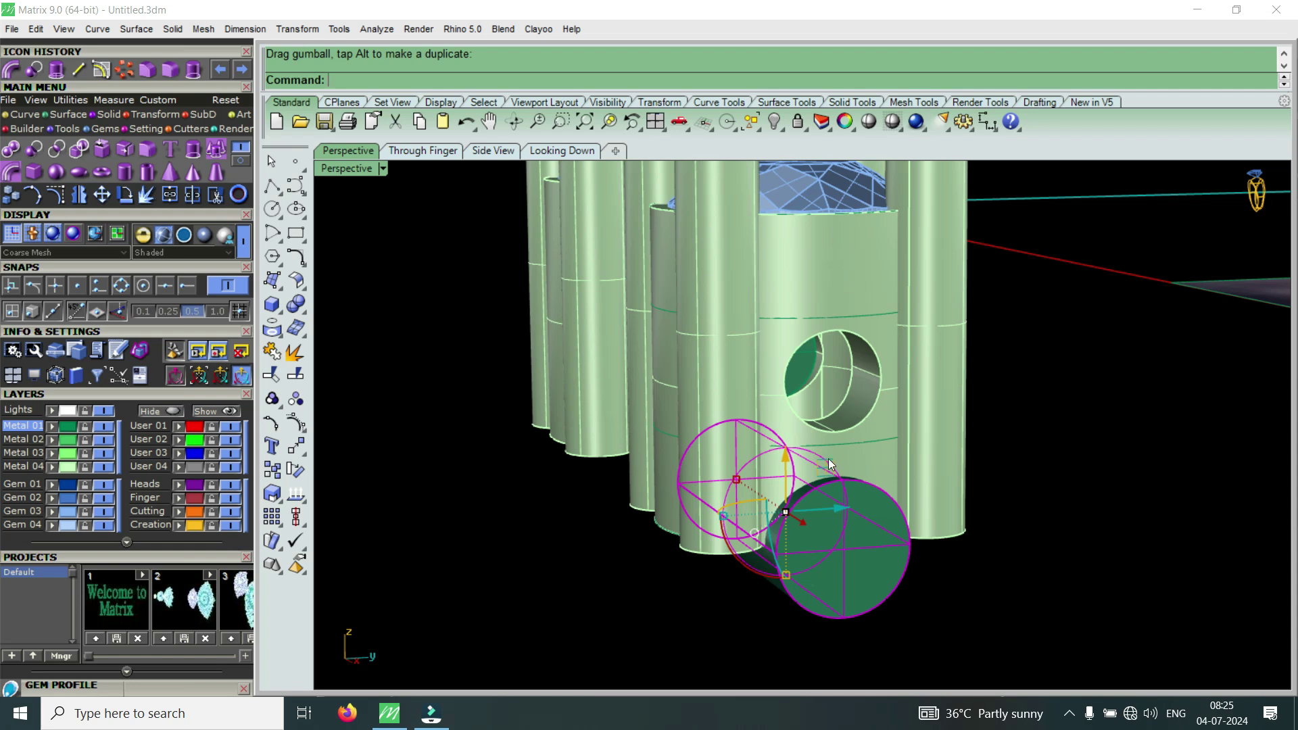
scroll(838, 463, "down", 5)
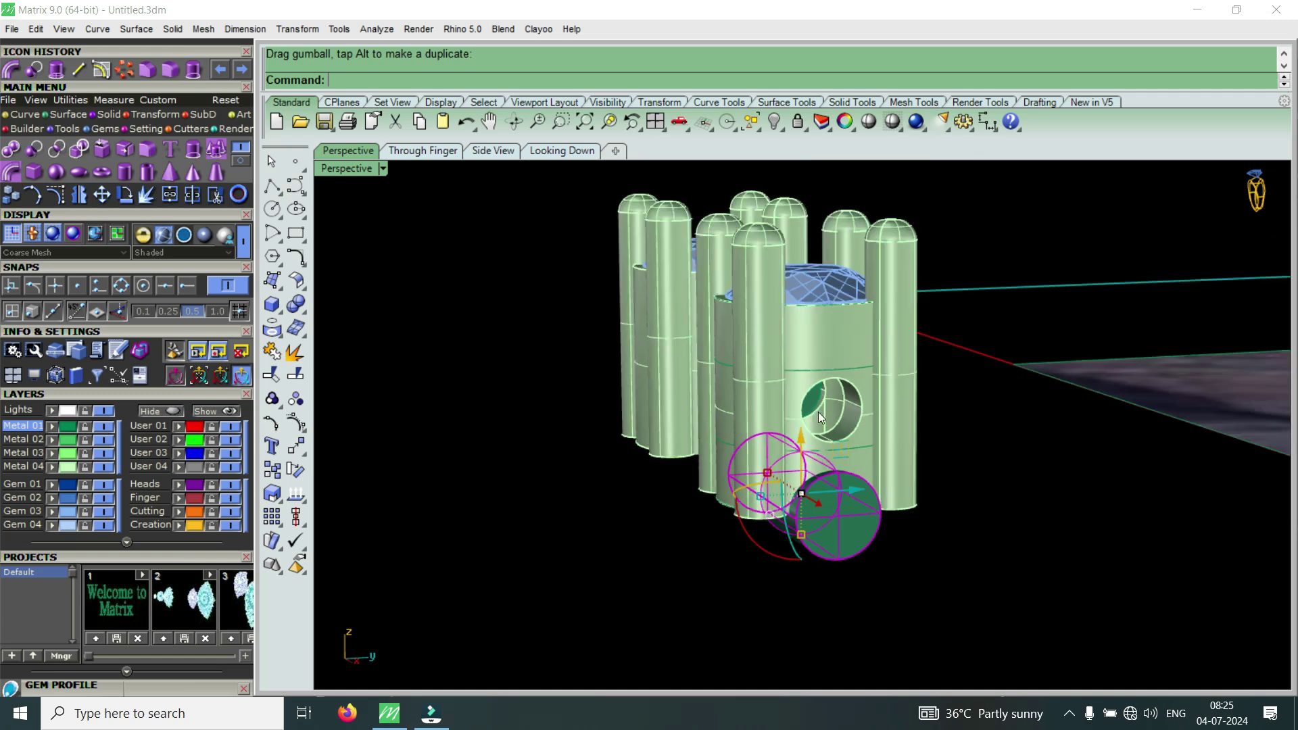
scroll(818, 411, "up", 5)
scroll(838, 419, "down", 5)
right_click_drag(837, 419, 955, 438)
scroll(768, 365, "up", 6)
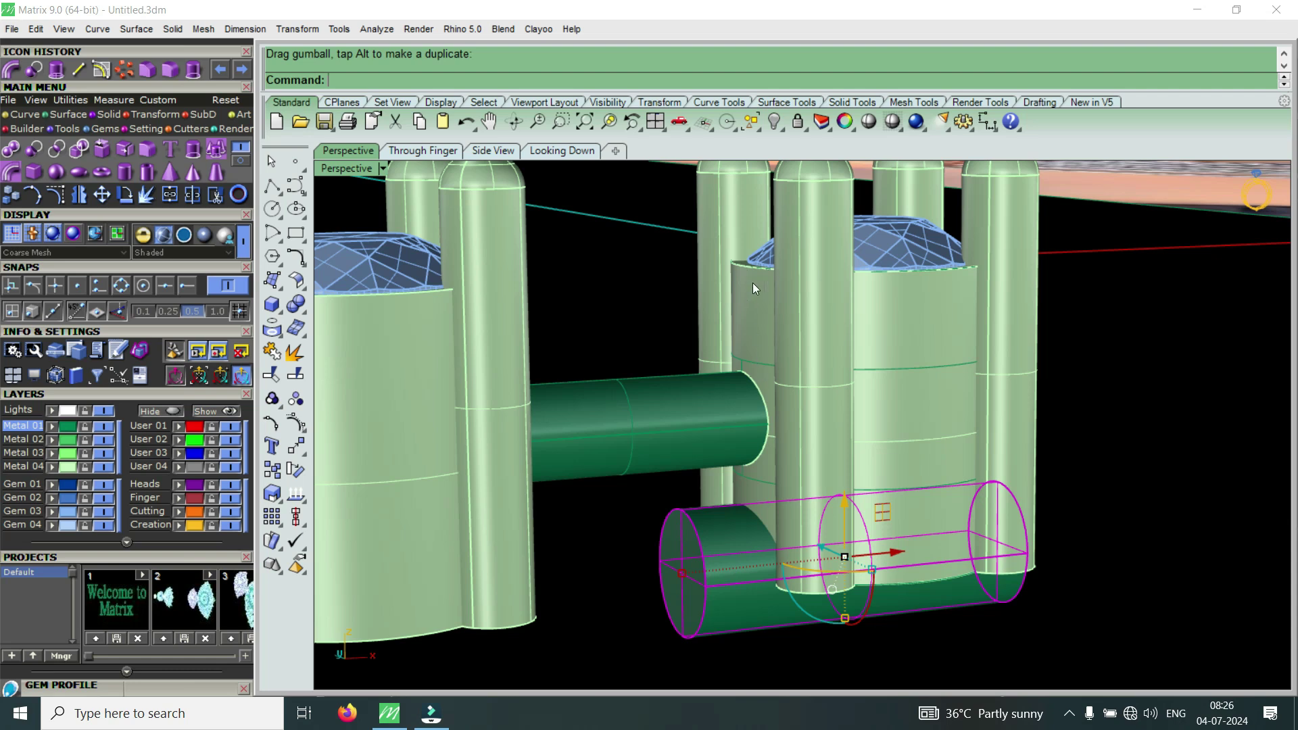
scroll(761, 394, "down", 2)
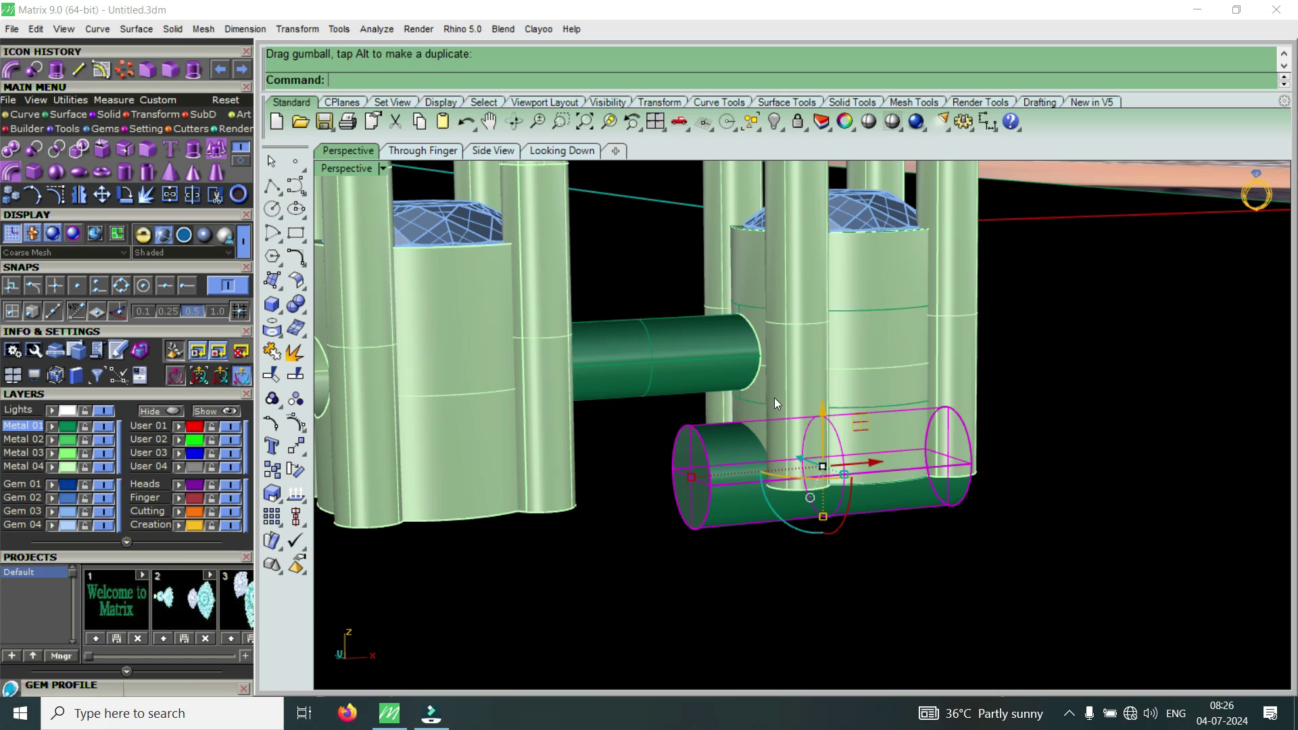
Assign both pipes to the Finger layer and turn that layer off
left_click(651, 387, "shift")
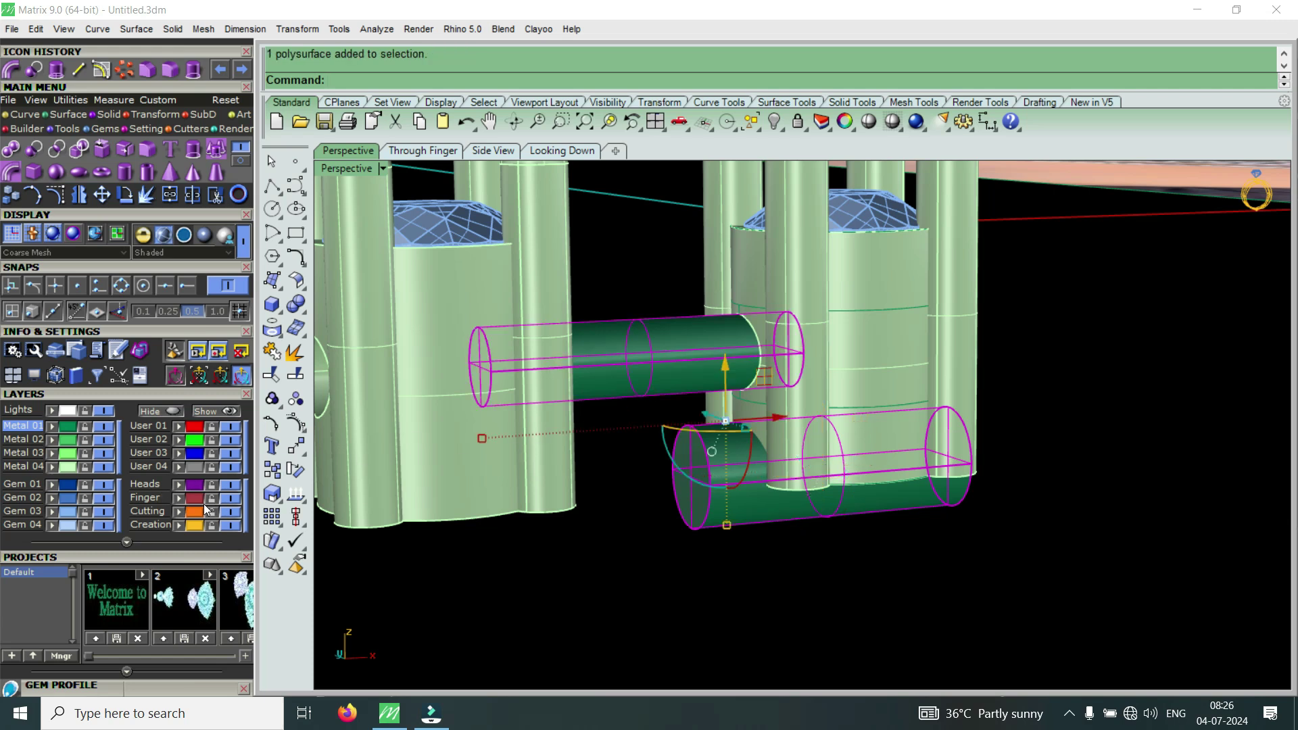
left_click(179, 499)
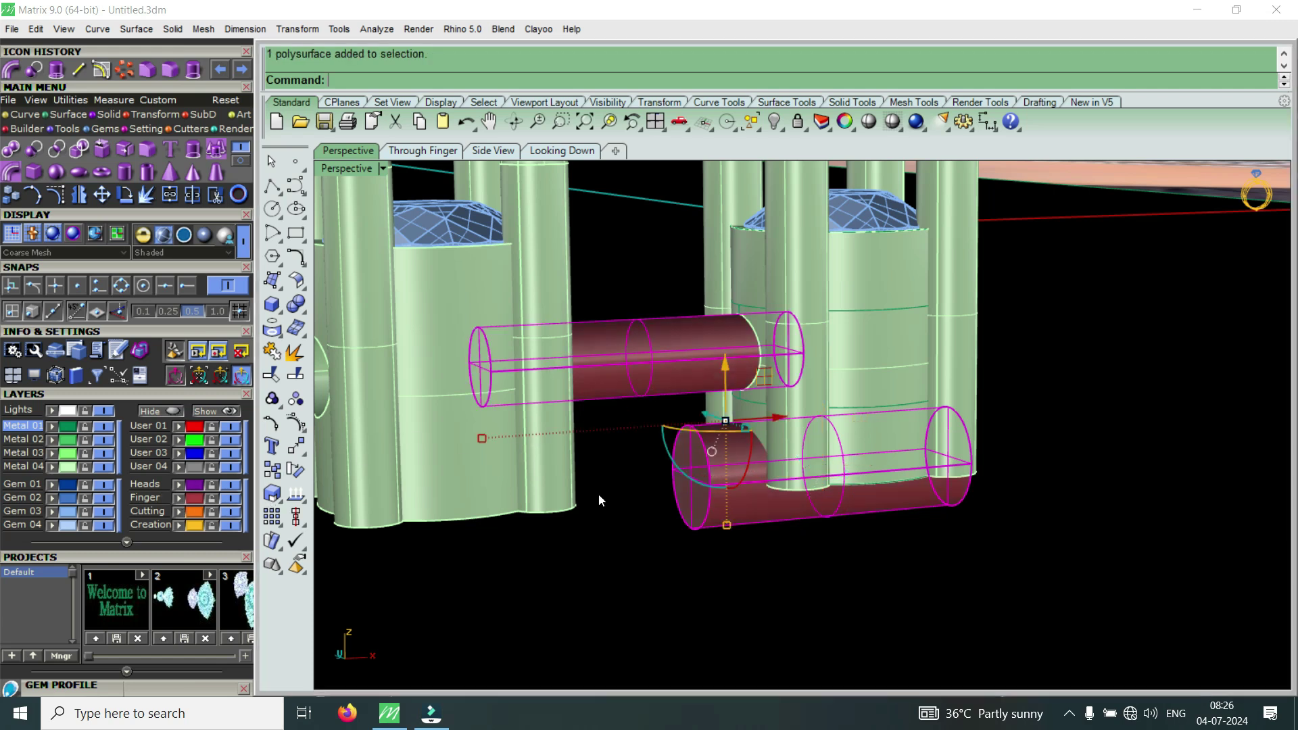
left_click(230, 499)
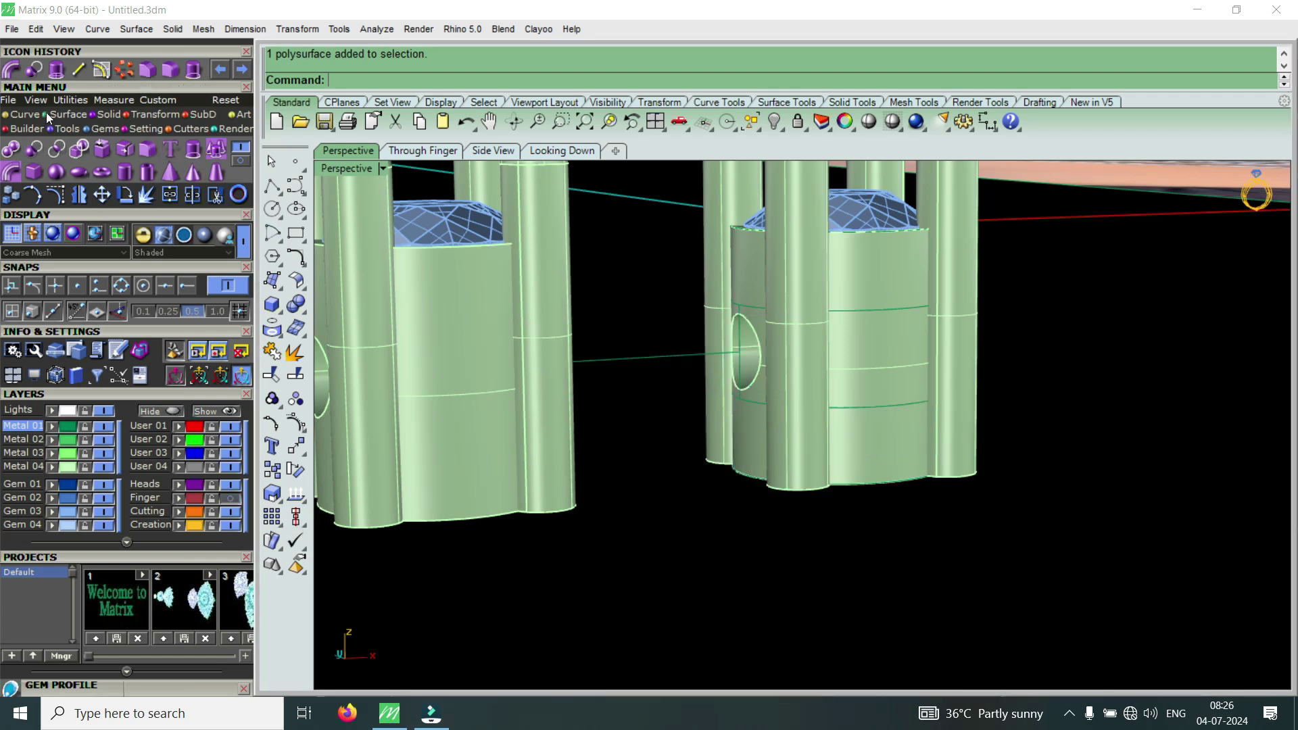
Untrim the cross-hole edges on the original setting's tube to close the openings
type("U")
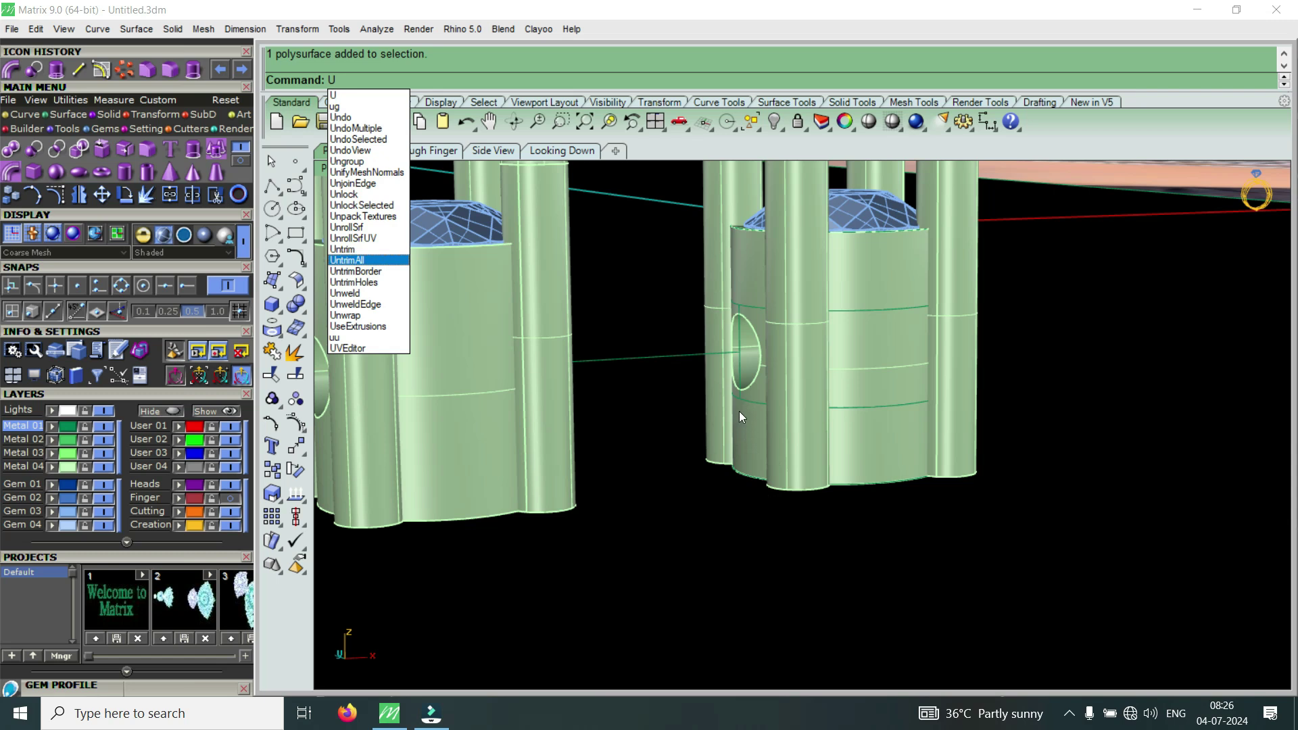
left_click(358, 249)
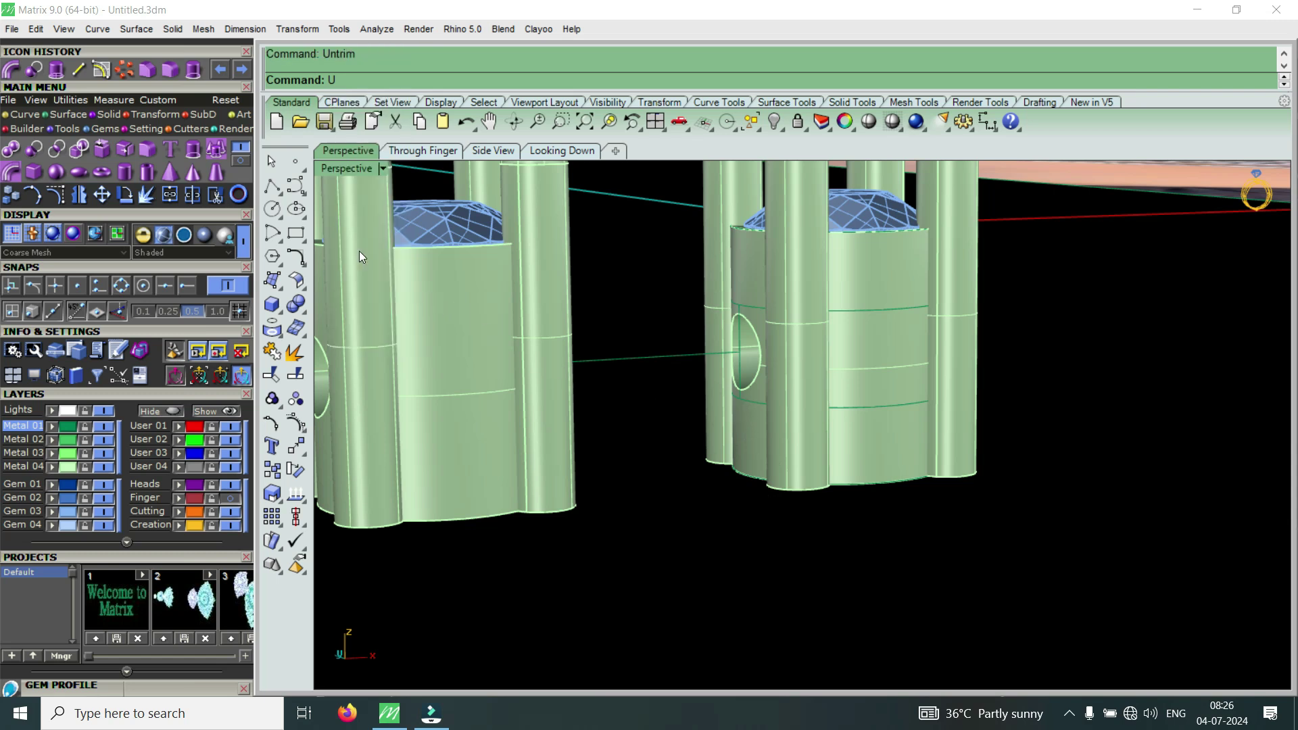
left_click(749, 323)
right_click_drag(854, 355, 840, 454)
left_click(849, 341)
right_click(906, 474)
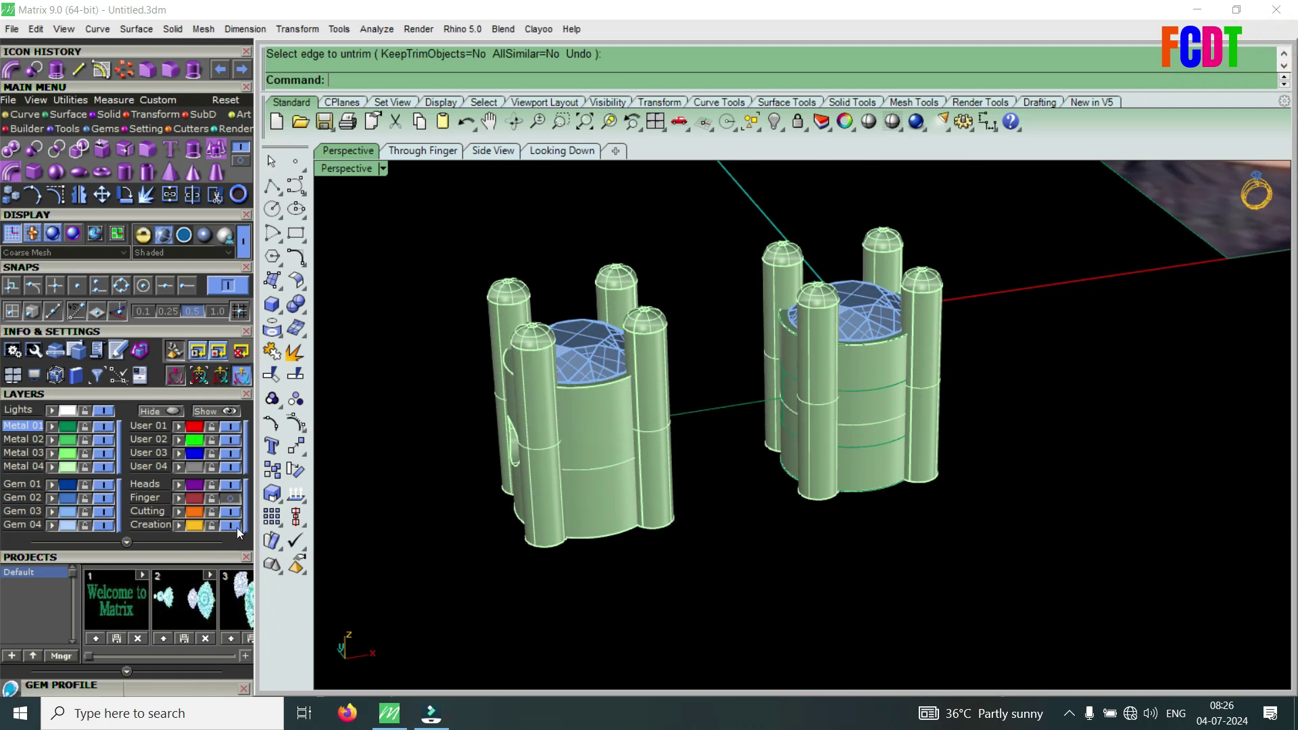
Turn the Finger layer back on to bring back both pipes
left_click(236, 498)
scroll(782, 462, "up", 5)
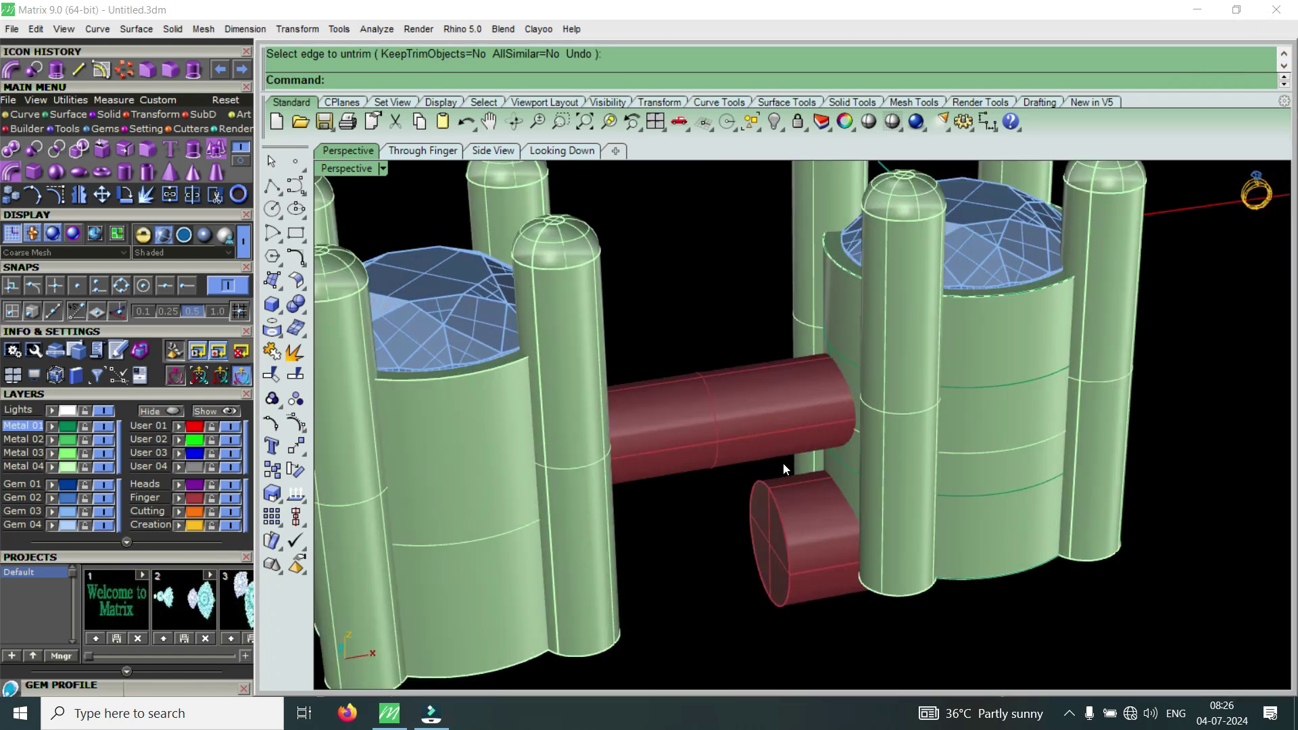
Try to raise the connecting pipe alone, without its centre line, and undo the move
left_click(781, 432)
scroll(779, 434, "down", 5)
scroll(768, 375, "up", 5)
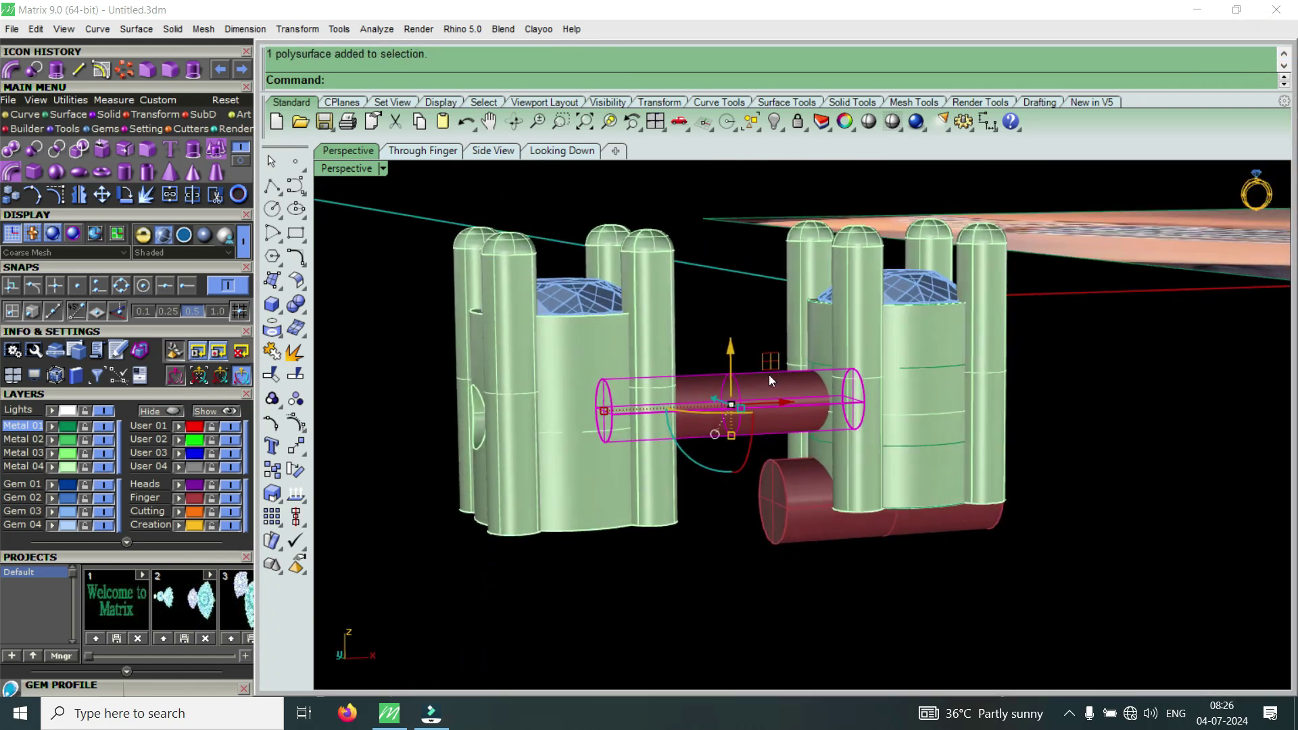
left_click_drag(711, 363, 751, 312)
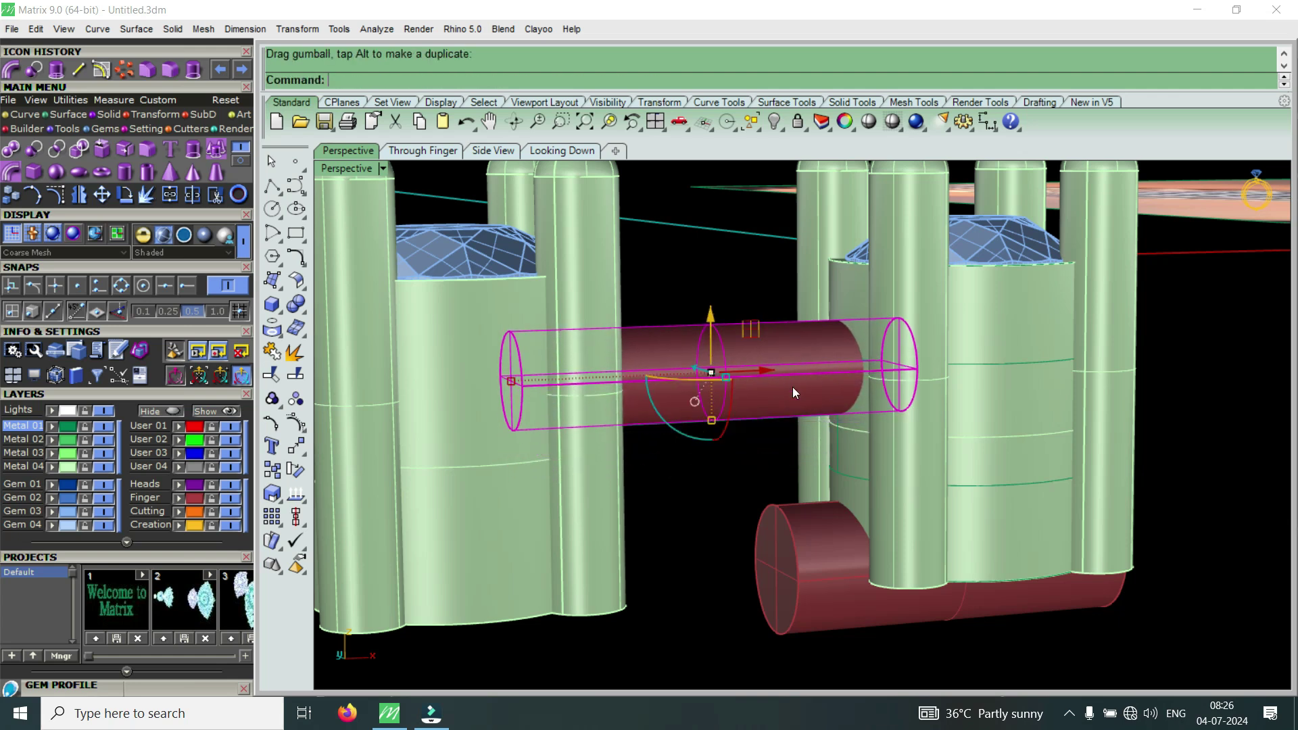
right_click_drag(792, 386, 802, 363)
scroll(829, 463, "up", 2)
scroll(830, 493, "down", 4)
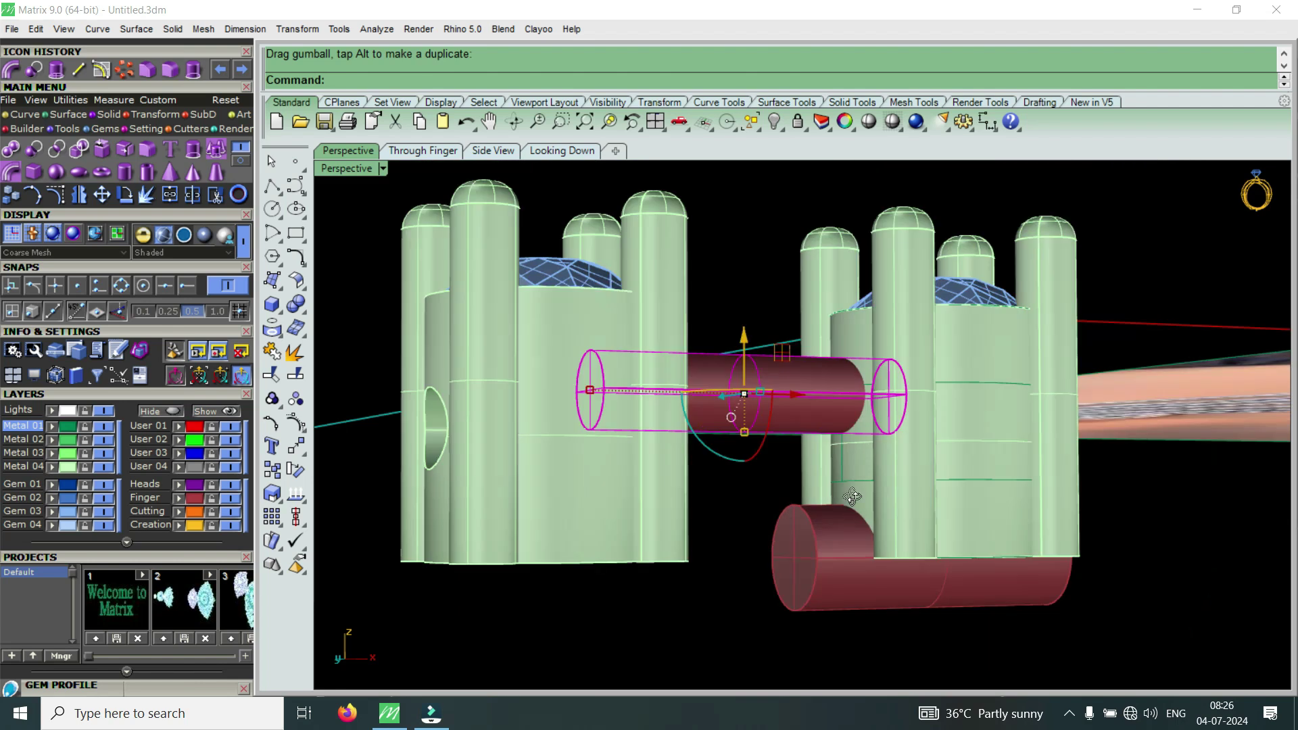
scroll(879, 494, "up", 3)
right_click_drag(882, 500, 769, 508)
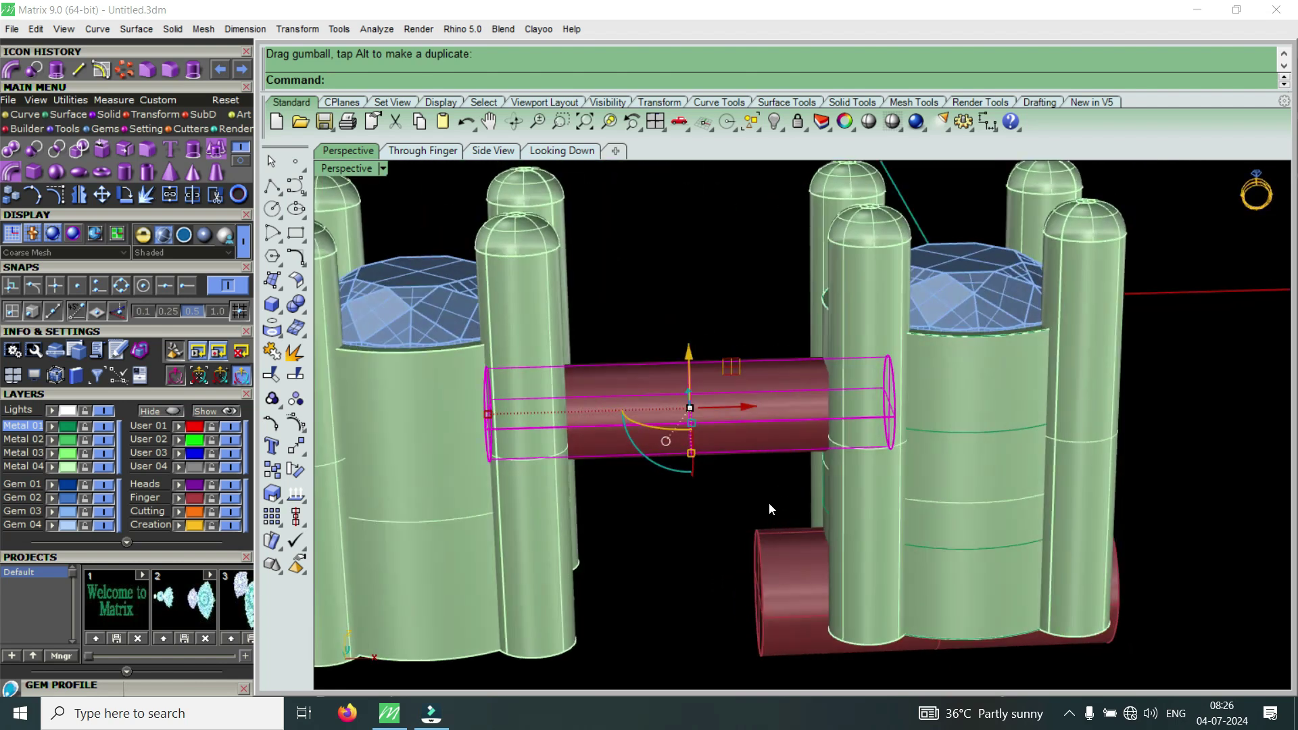
key("ctrl+z")
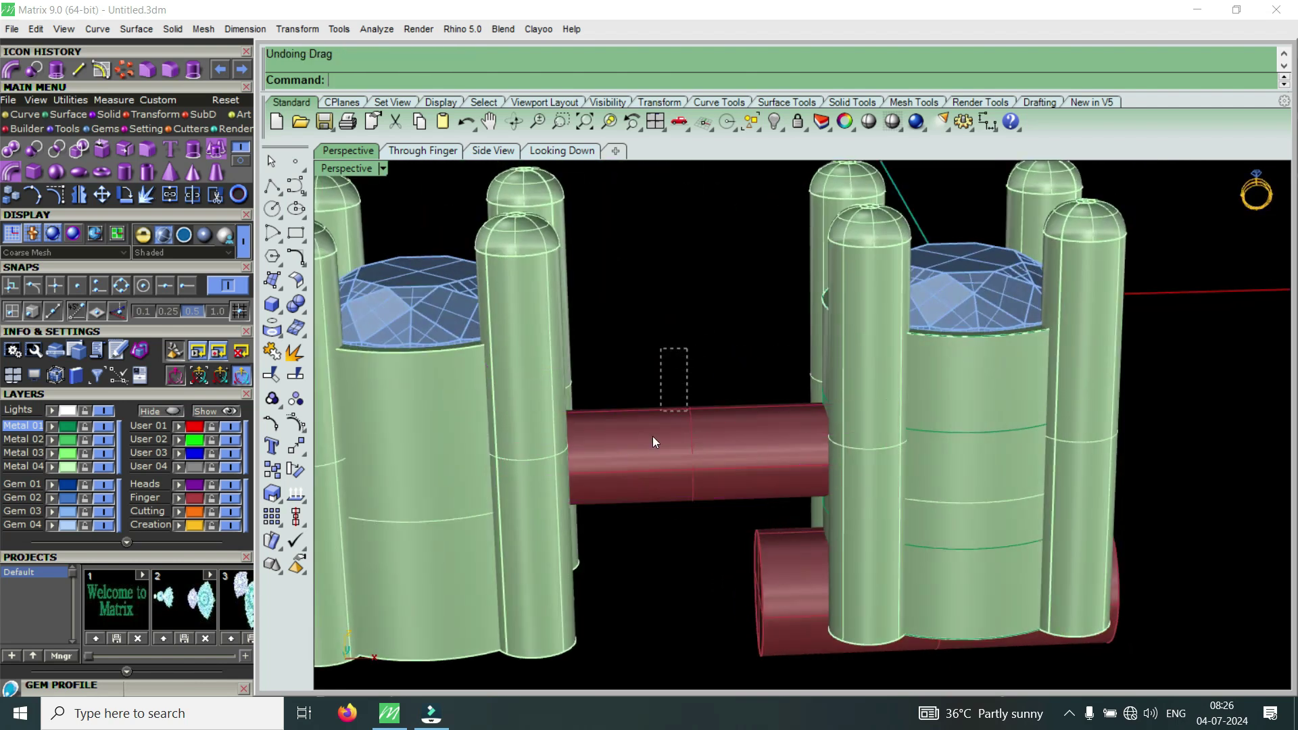
Raise the connecting pipe together with its centre line vertically between the two settings
left_click_drag(633, 538, 632, 538)
scroll(669, 405, "up", 3)
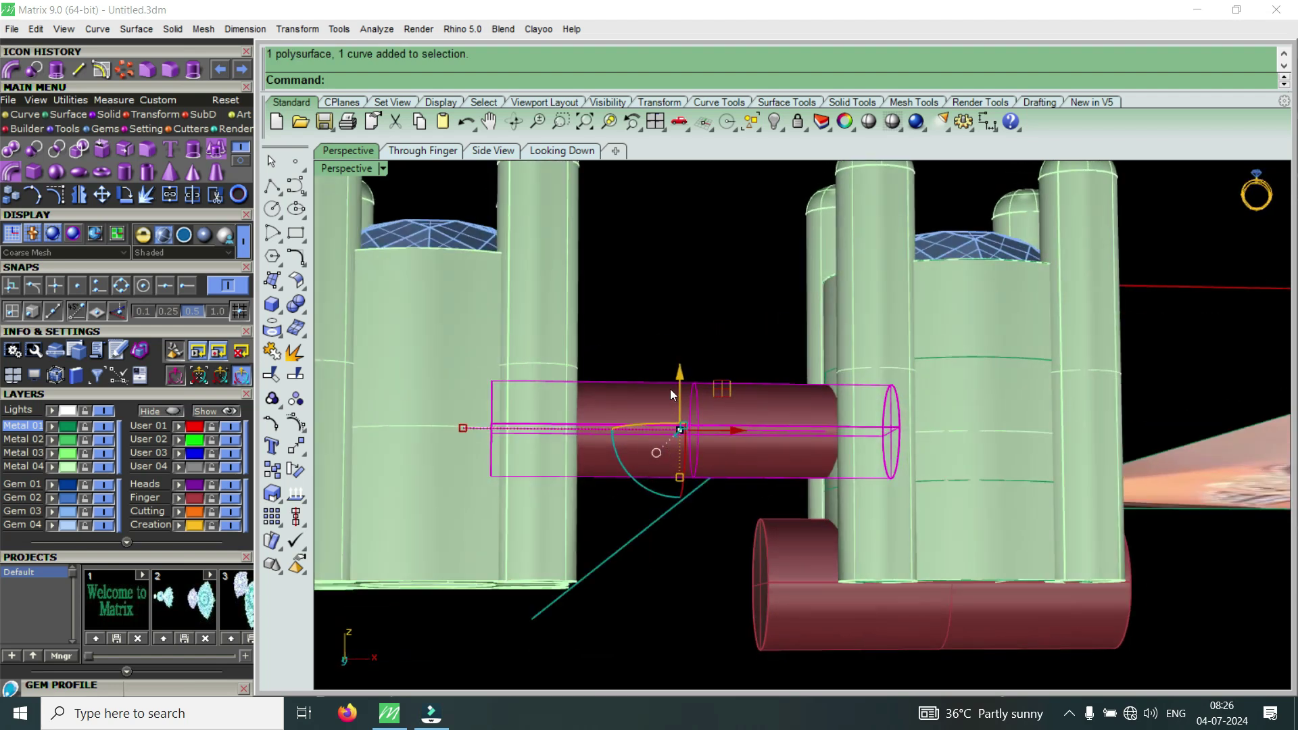
left_click_drag(680, 376, 711, 320)
right_click_drag(750, 403, 811, 440)
scroll(838, 465, "up", 3)
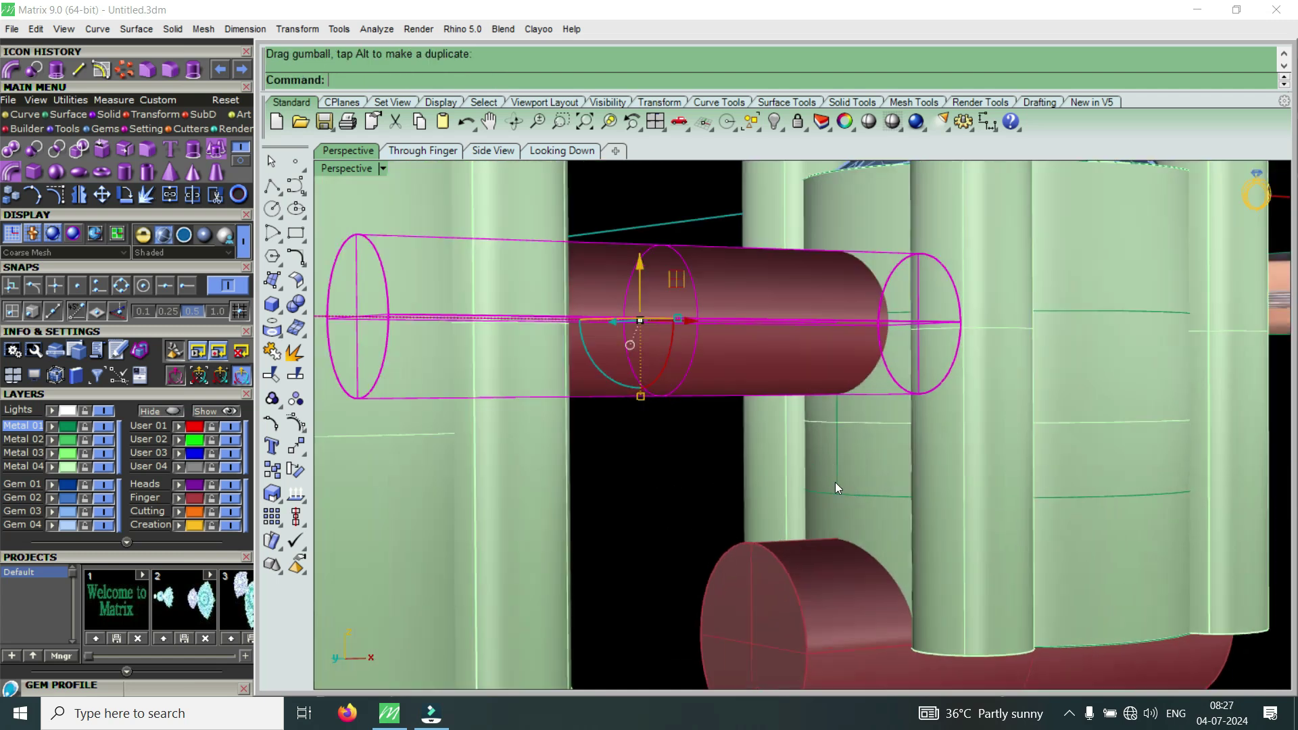
Raise the thick lower pipe slightly so it cuts into the base of the original setting
scroll(833, 481, "down", 3)
left_click(897, 536)
scroll(913, 507, "up", 4)
mouse_move(928, 466)
left_mouse_down()
mouse_move(946, 449)
mouse_move(930, 453)
left_mouse_up()
scroll(853, 496, "down", 3)
scroll(824, 289, "up", 3)
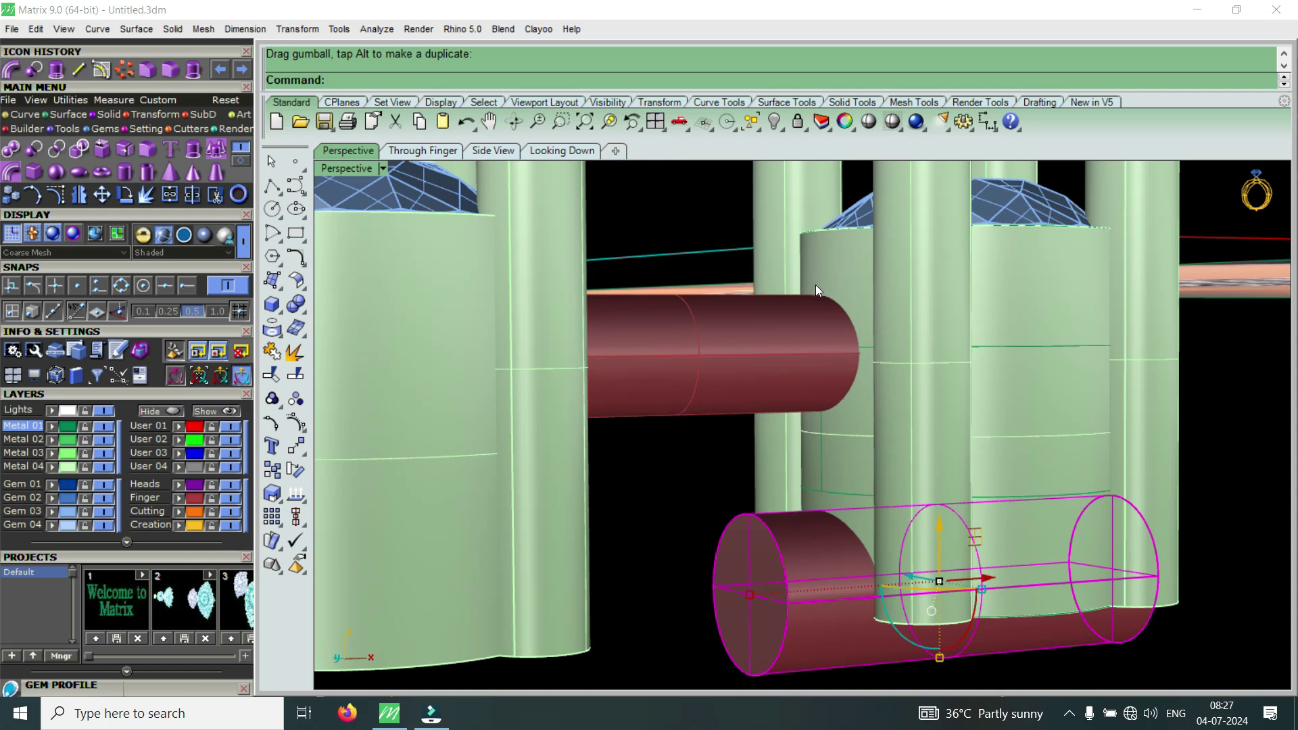
Examine how the two pipes sit against the original setting's tube and prongs, and clear the selection
scroll(838, 283, "down", 3)
scroll(828, 306, "up", 3)
scroll(814, 317, "down", 3)
scroll(824, 369, "up", 3)
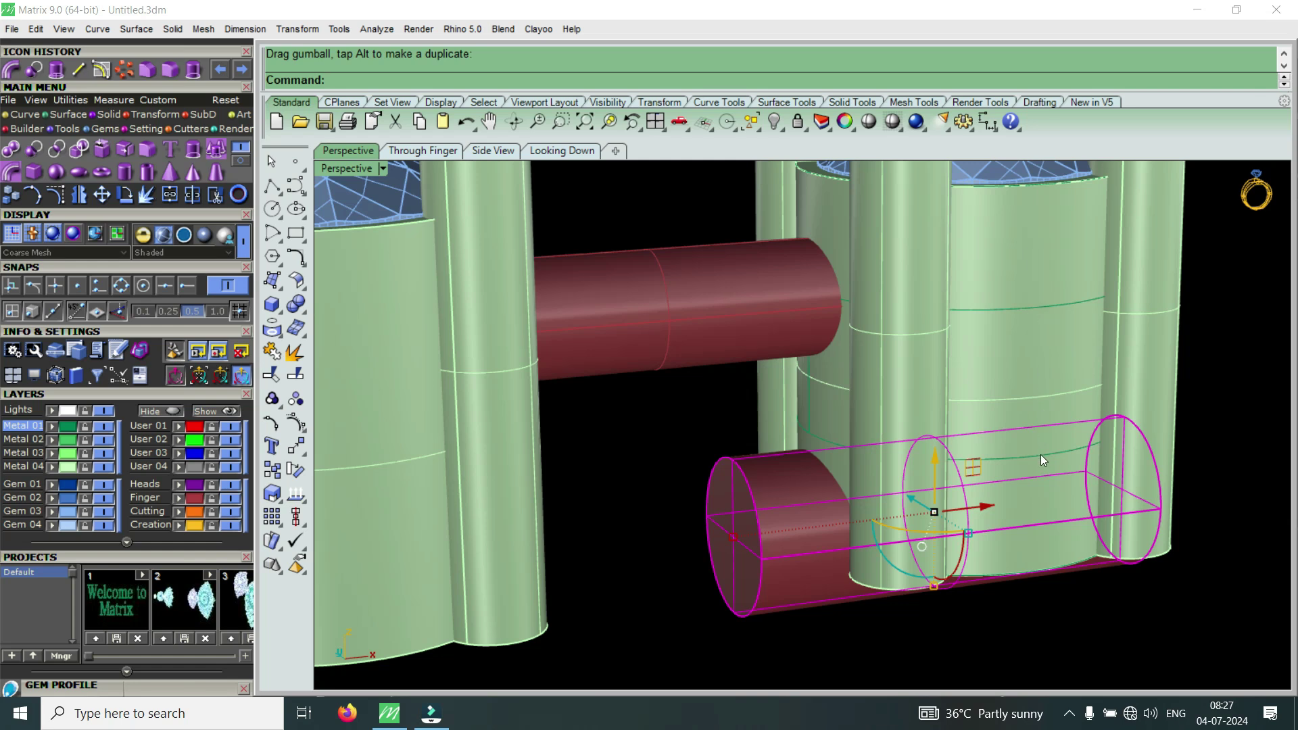
scroll(1034, 315, "down", 2)
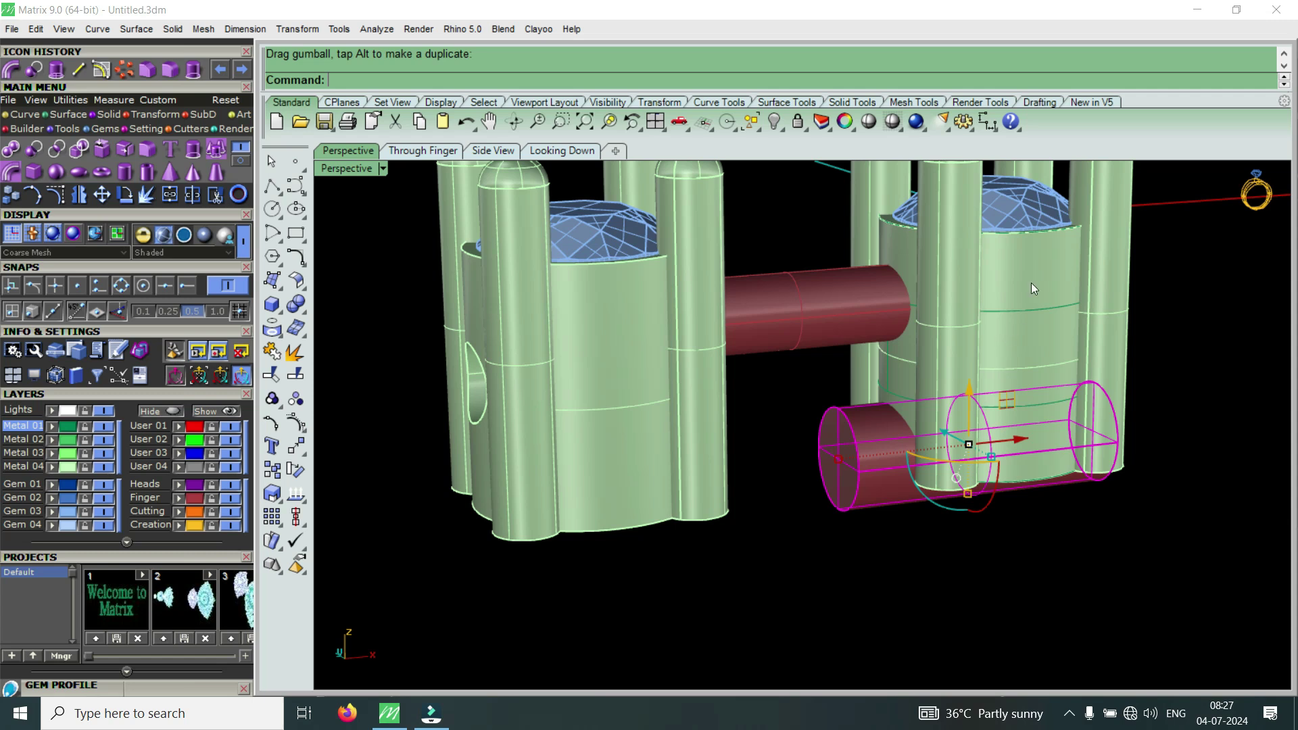
right_click_drag(999, 275, 916, 325)
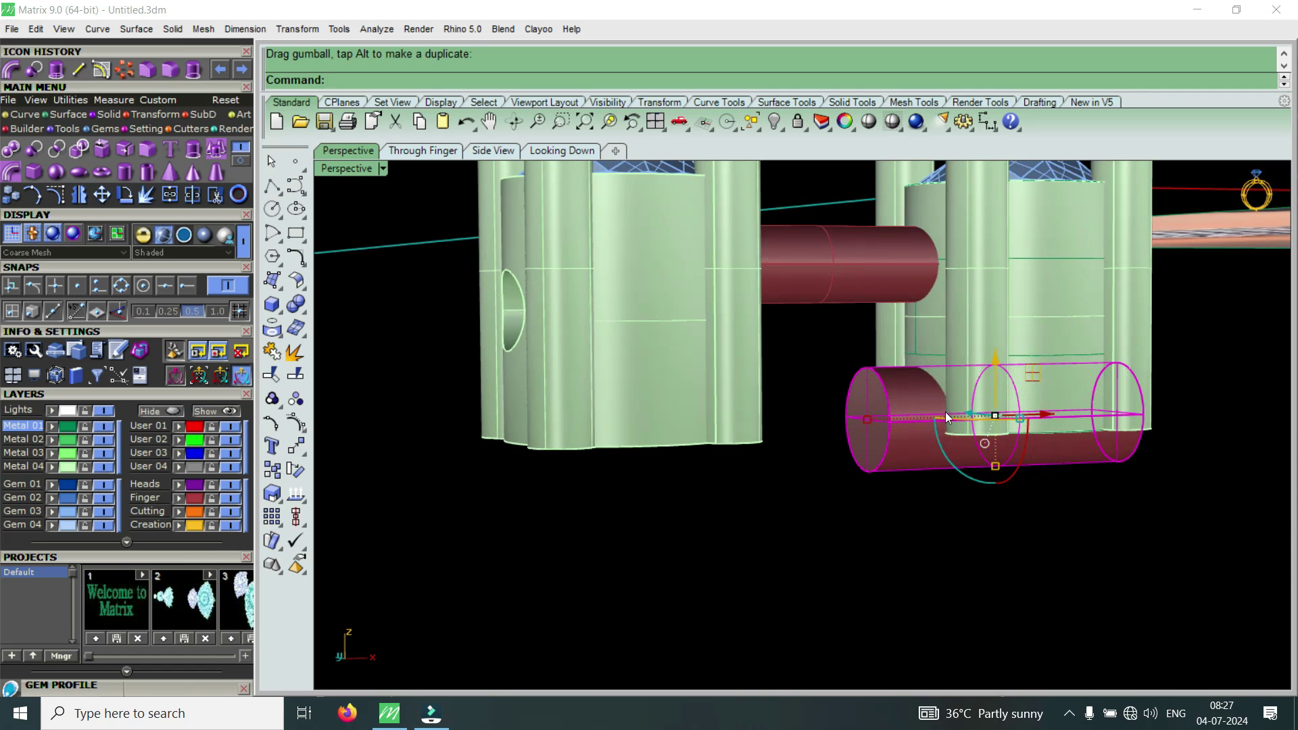
key("Escape")
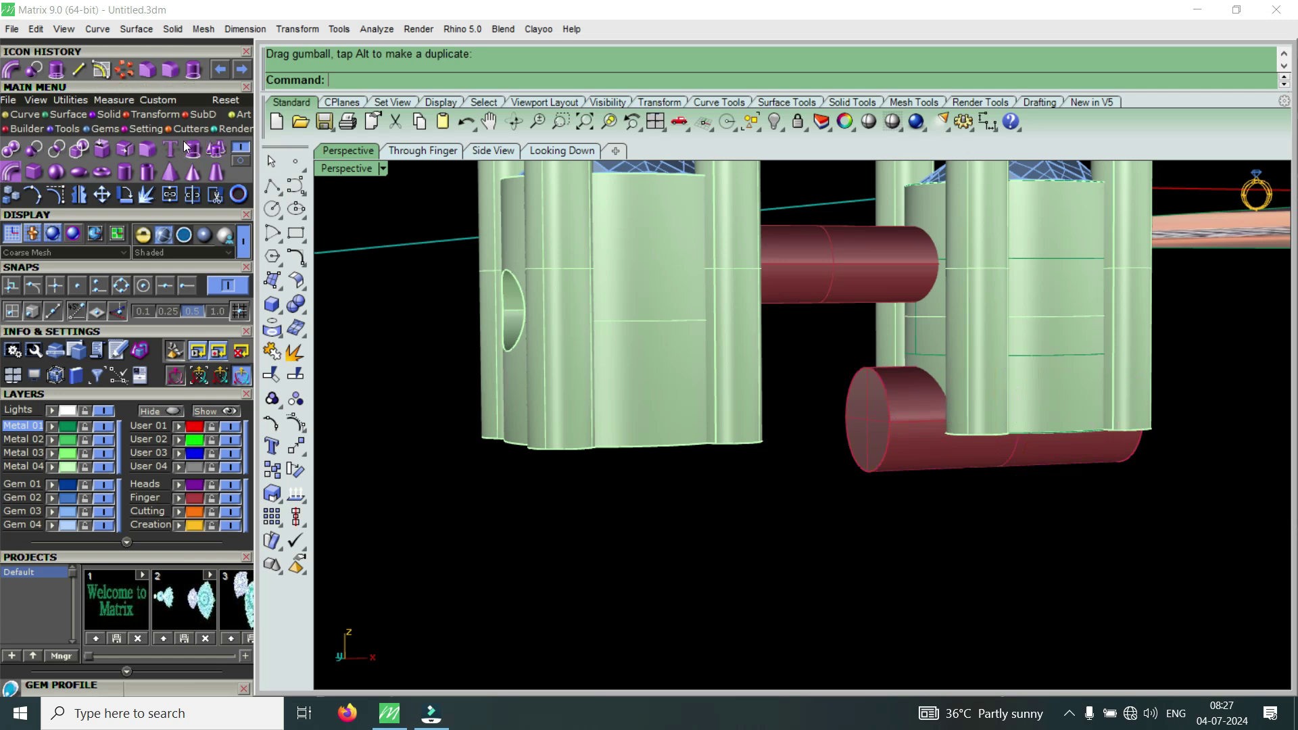
Subtract the thick lower pipe from the original setting's tube with Boolean Difference
left_click(26, 149)
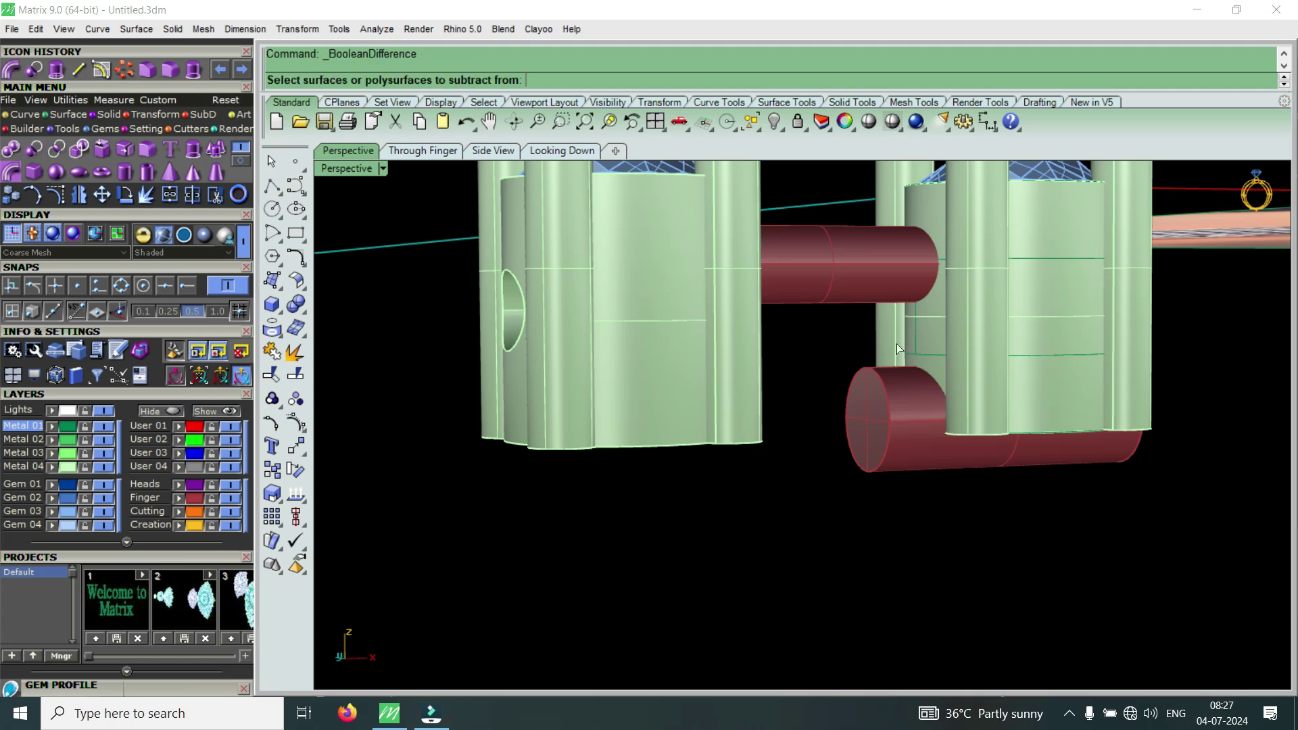
left_click(963, 358)
key("Return")
left_click(904, 436)
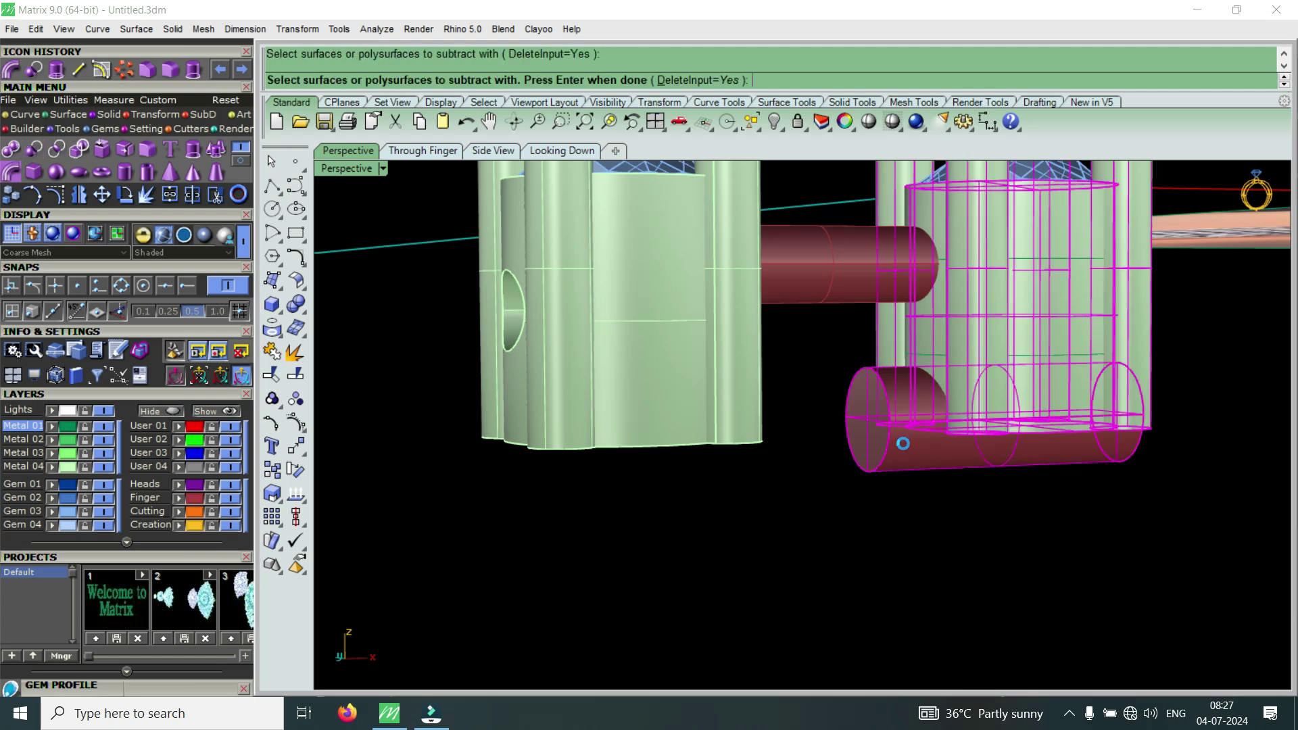
key("Return")
right_click_drag(974, 457, 915, 421)
Move the connecting pipe horizontally so it passes completely through the original setting
left_click(906, 422)
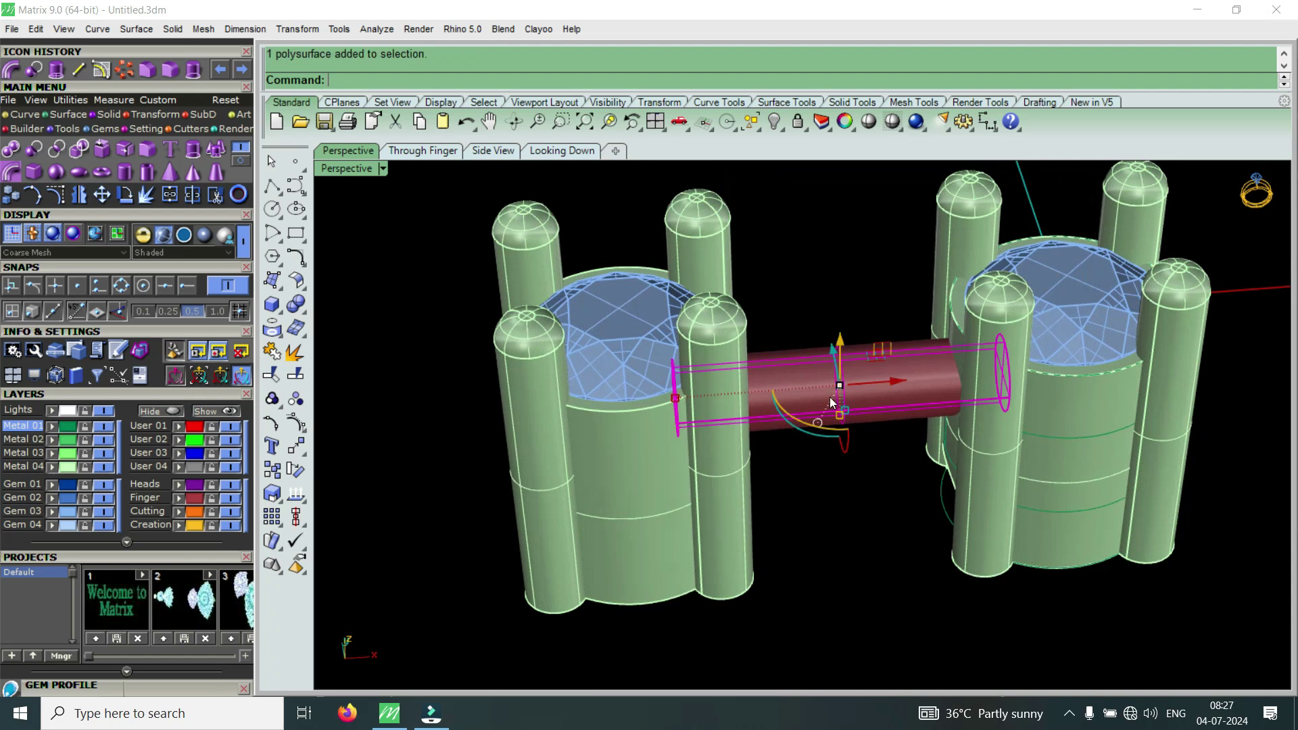
right_click_drag(816, 462, 857, 469)
left_click_drag(882, 432, 1012, 435)
key("Escape")
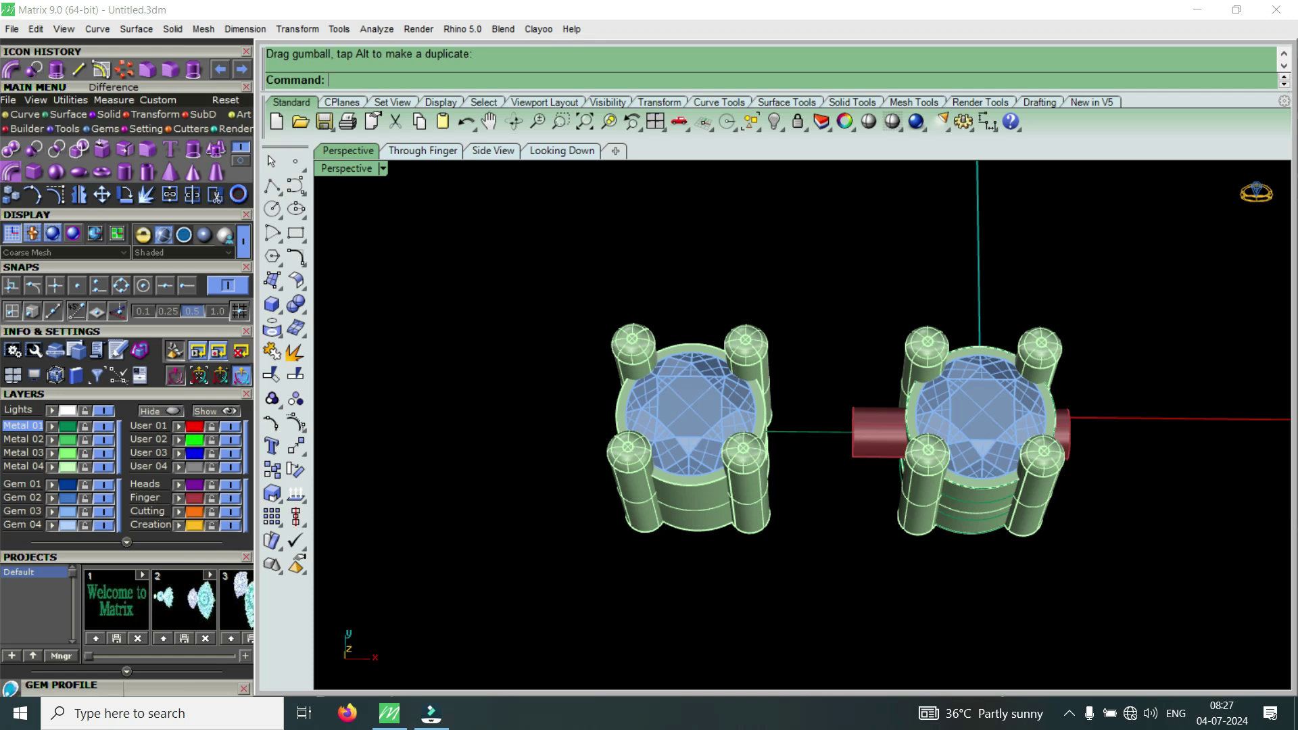
Subtract the relocated pipe from the original setting's tube with Boolean Difference to cut the upper cross hole
left_click(33, 69)
left_click(938, 525)
key("Return")
left_click(853, 461)
key("Return")
right_click_drag(850, 456, 926, 367)
scroll(879, 333, "up", 3)
scroll(838, 346, "up", 3)
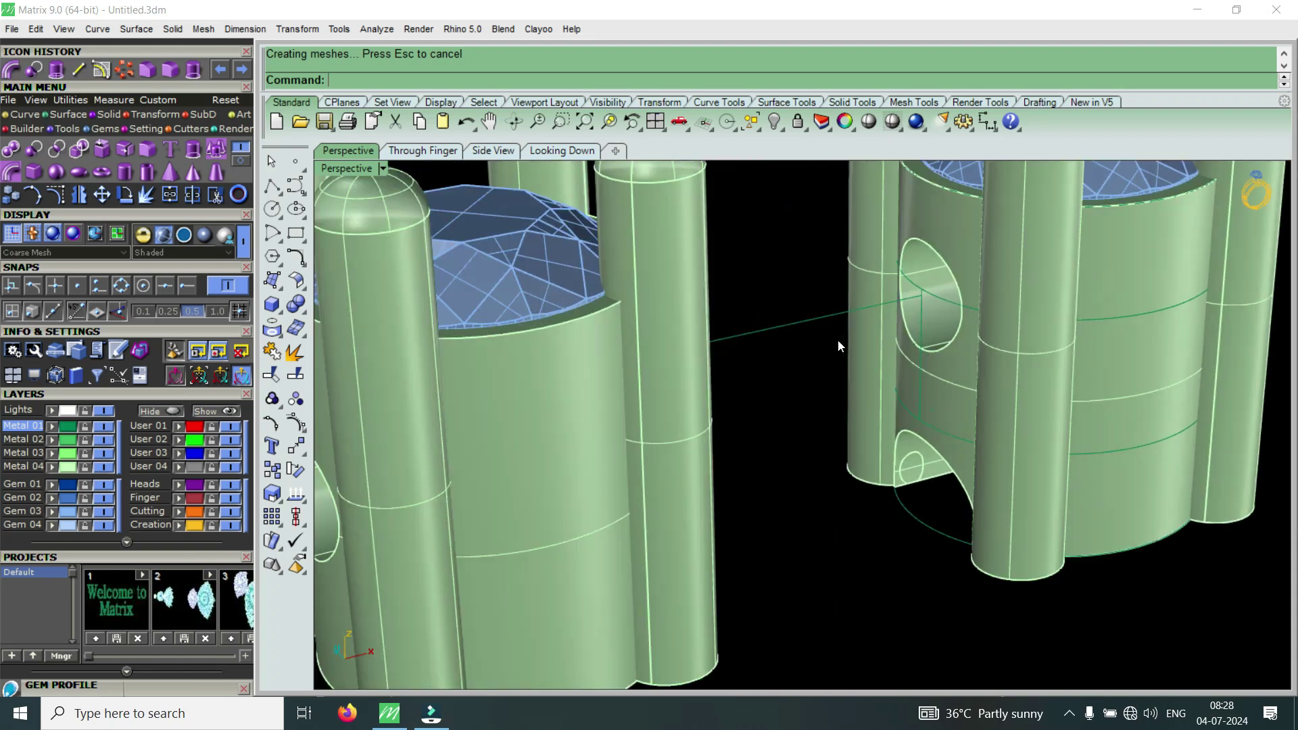
Try a pipe with a 0.4 radius along the connecting line, and undo it
left_click(805, 318)
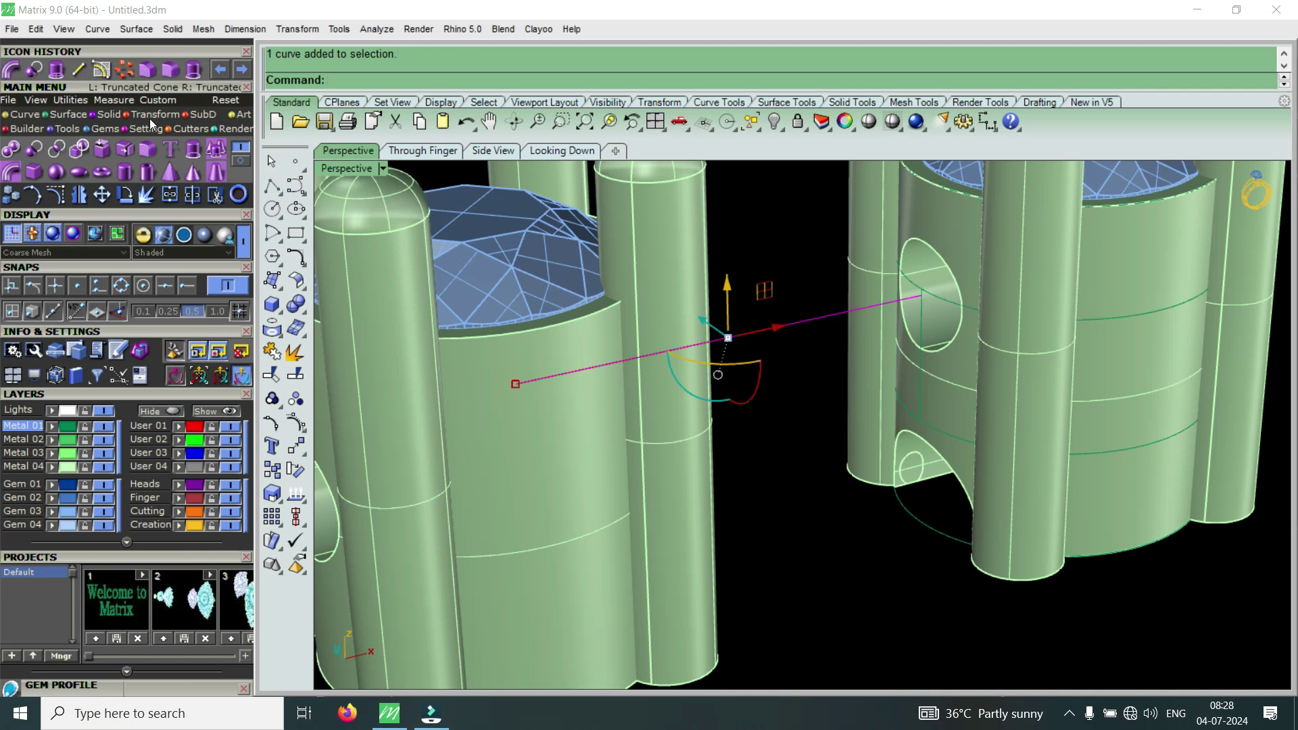
right_click(830, 329)
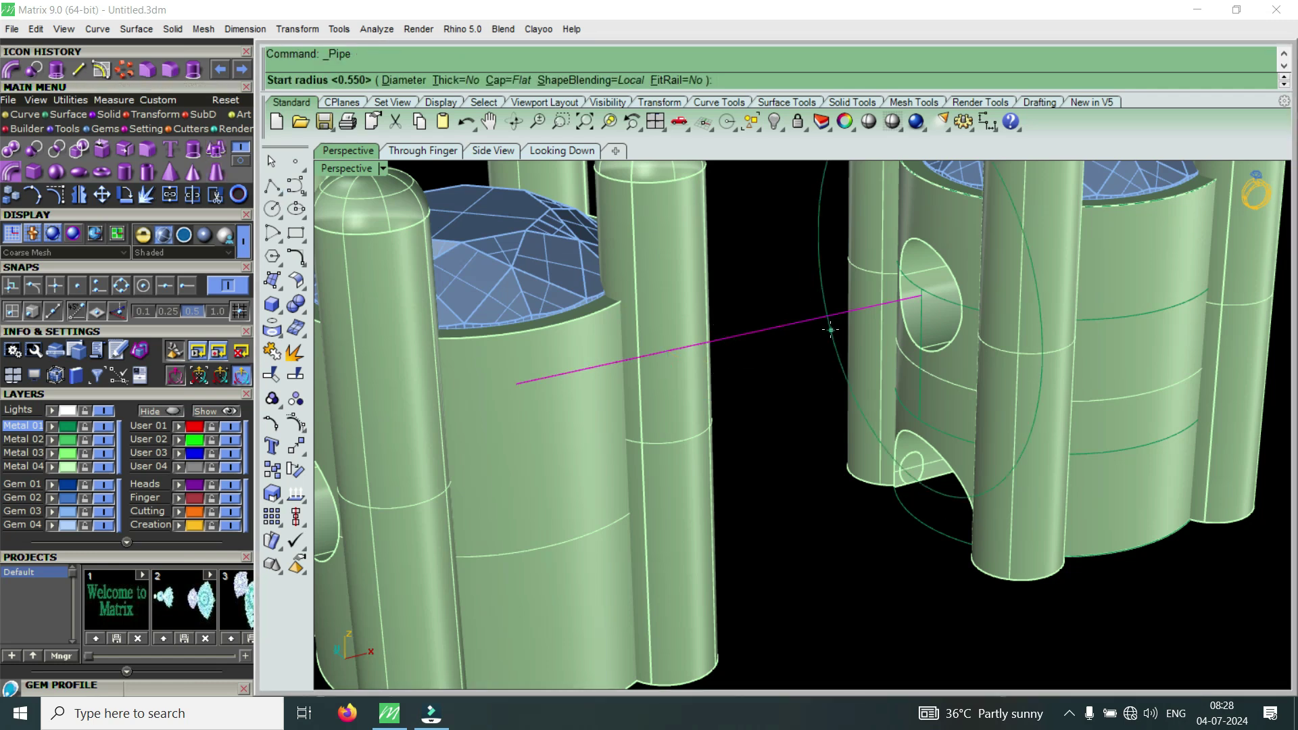
type(".4")
key("Return")
key("Return")
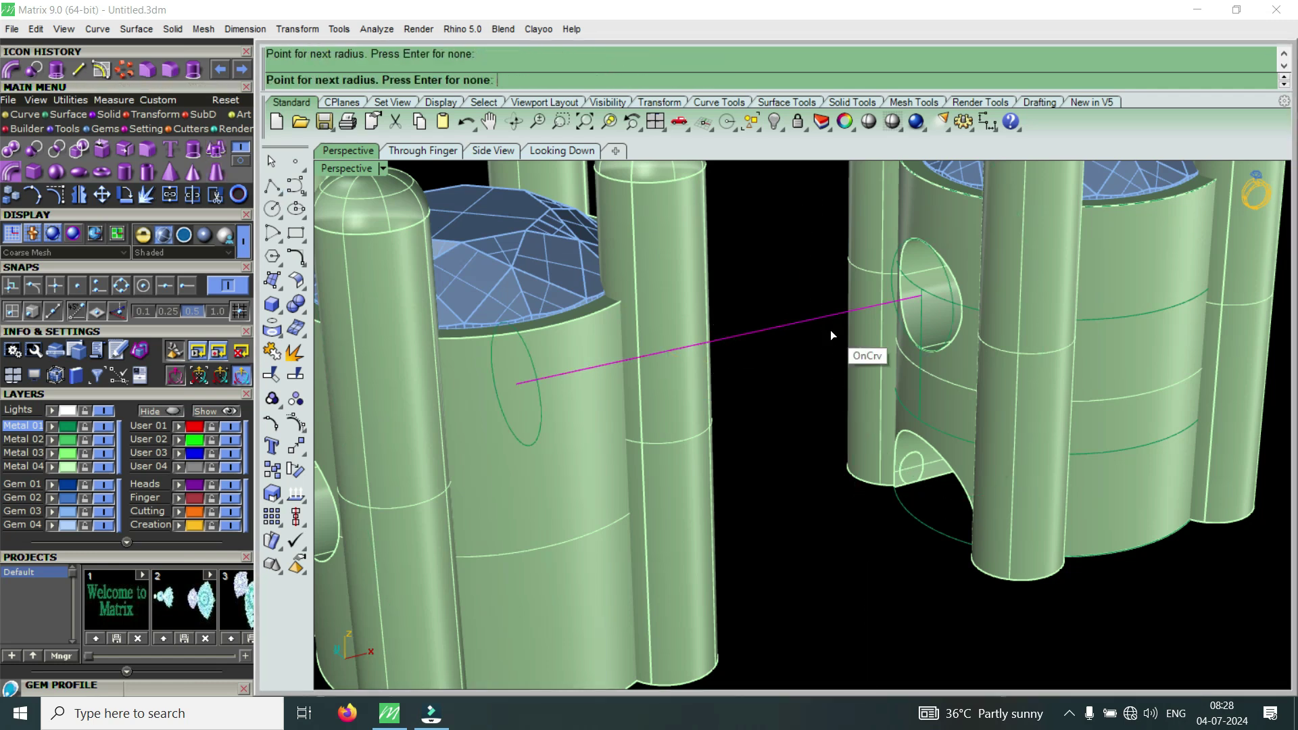
key("Return")
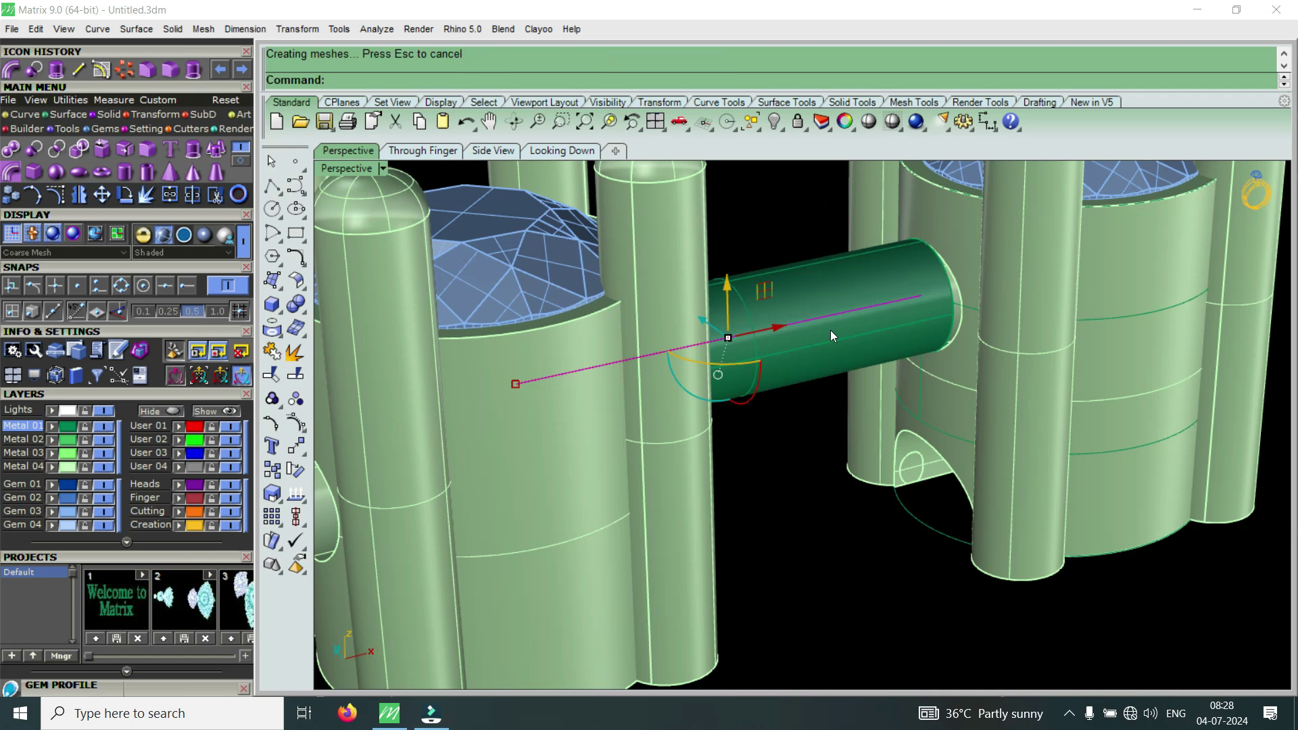
key("ctrl+z")
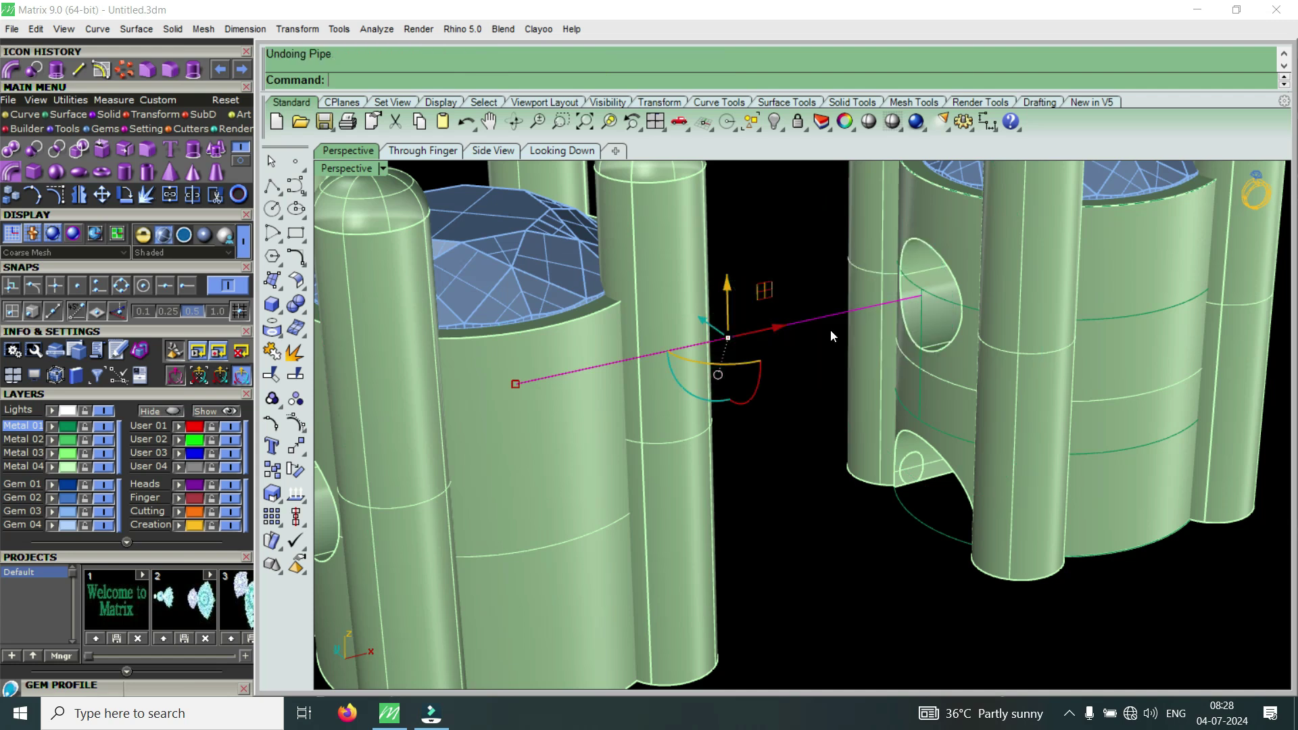
Create a flat-capped pipe along the connecting line between the settings and select it
right_click(830, 330)
key("Return")
key("Return")
key("Return")
left_click(853, 324)
right_click_drag(870, 334, 530, 429)
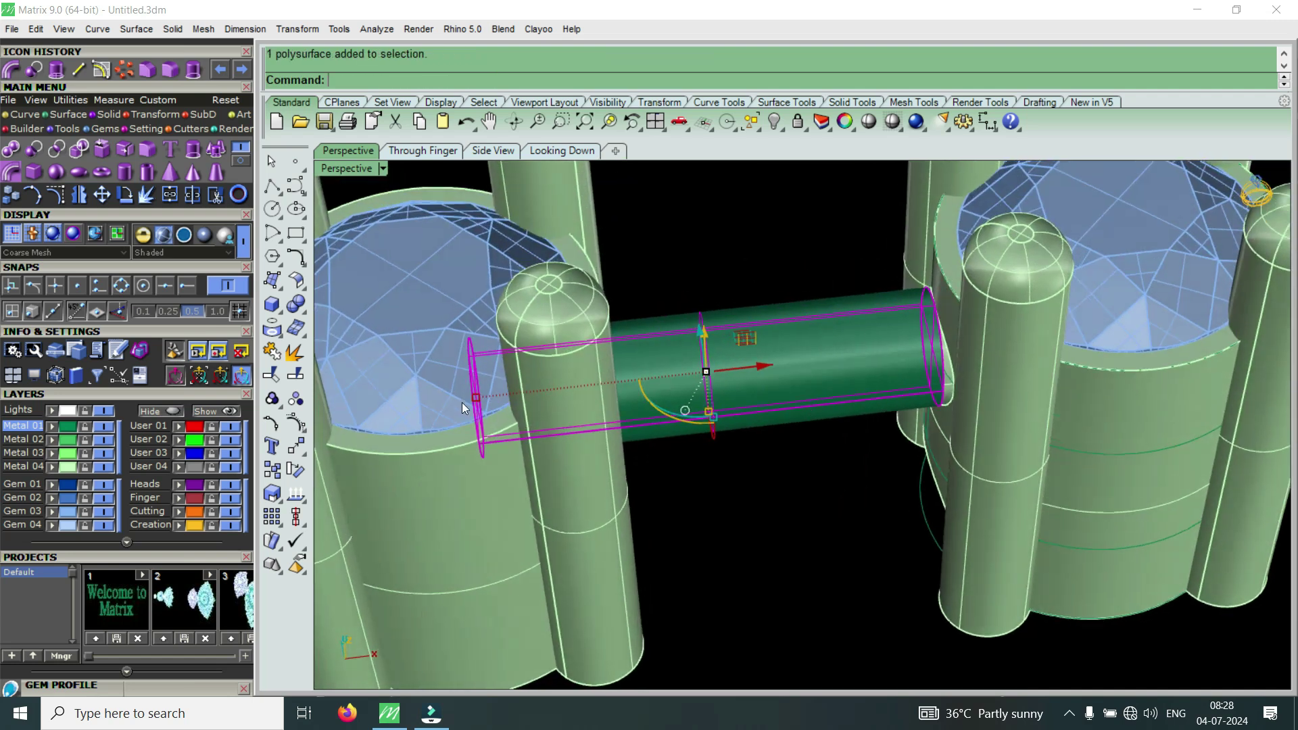
Stretch the new connecting pipe slightly along its length and shift it toward the original setting
left_click_drag(478, 406, 460, 399)
left_click_drag(759, 366, 788, 363)
scroll(954, 326, "down", 7)
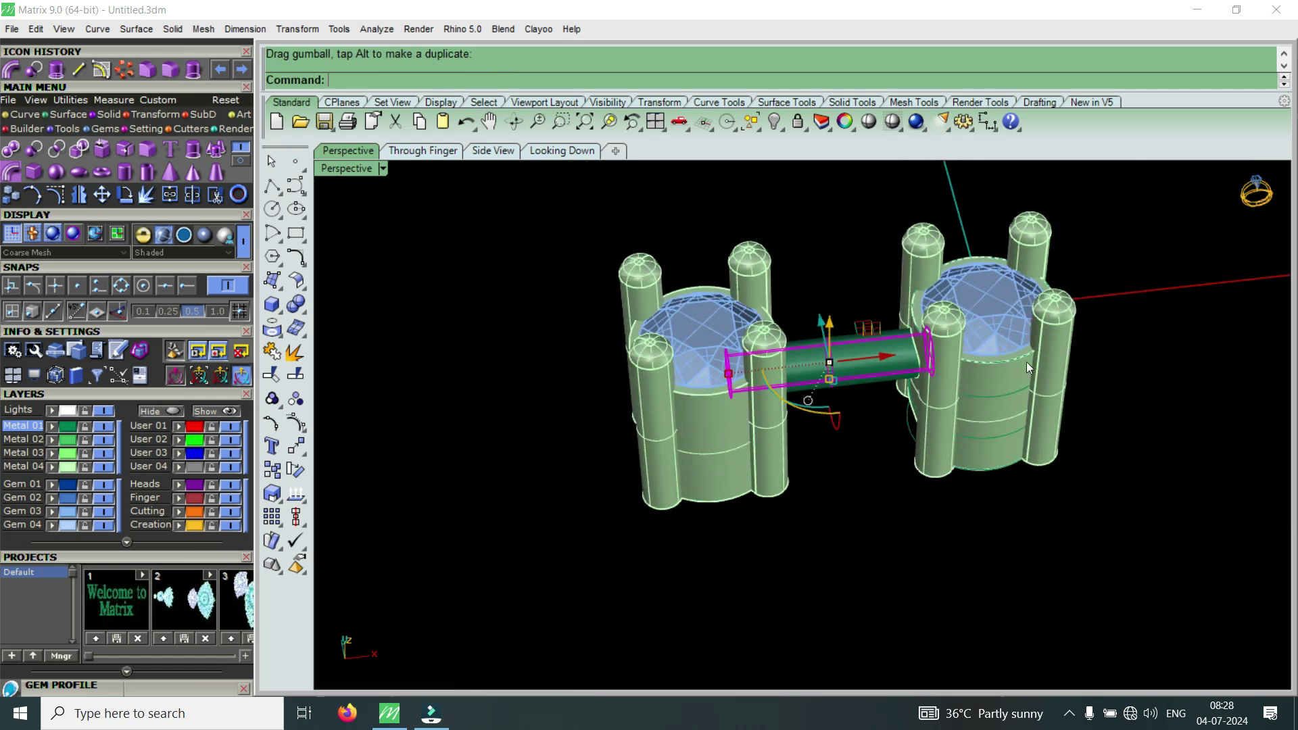
right_click_drag(1026, 362, 962, 321)
scroll(1078, 433, "up", 7)
right_click_drag(1078, 432, 785, 520)
scroll(862, 452, "down", 5)
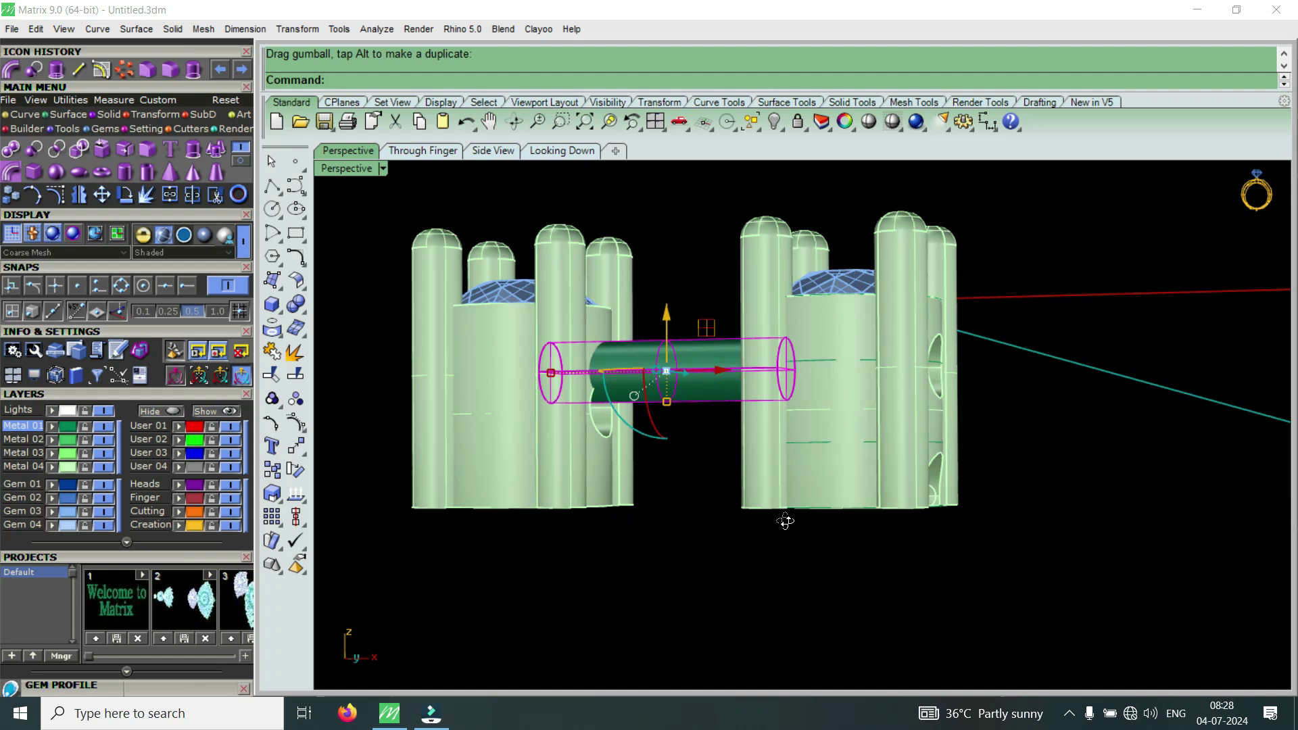
Delete the copied setting together with its gem, keeping the original setting and the connecting pipe
left_click(549, 506)
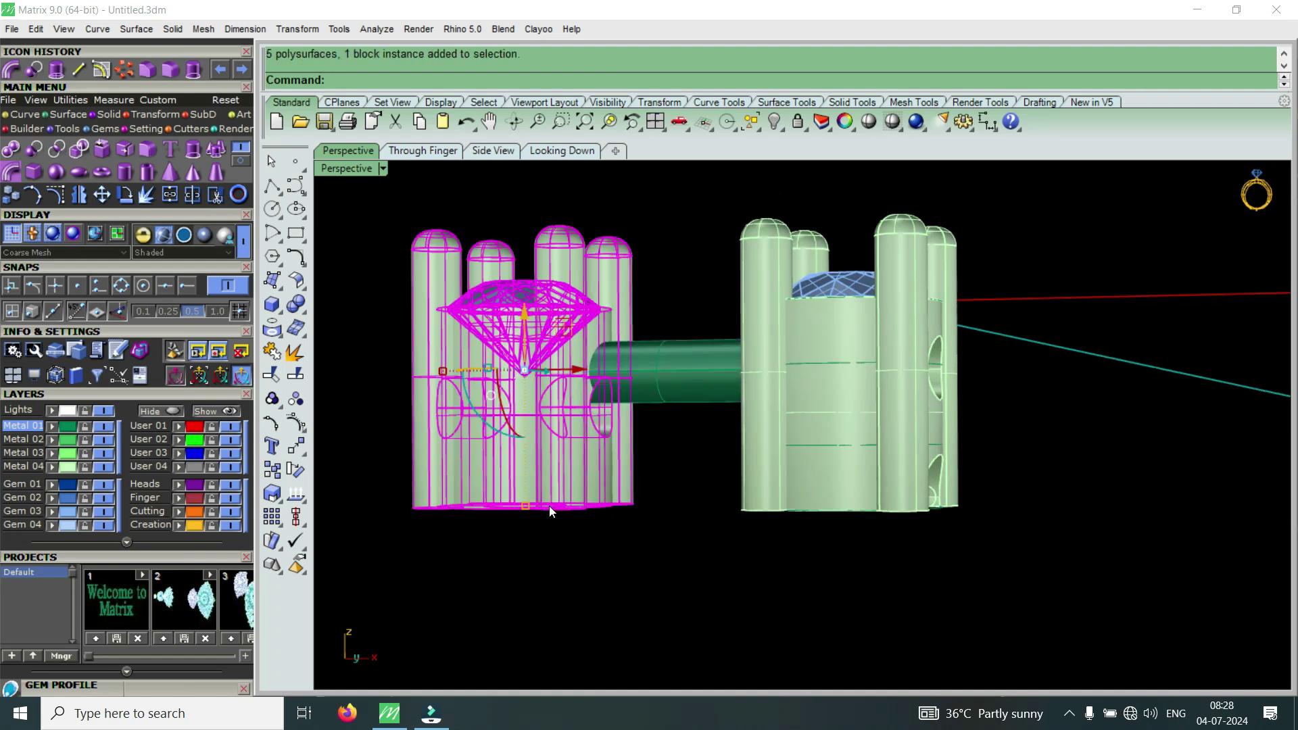
key("Delete")
right_click_drag(550, 493, 603, 429)
right_click_drag(825, 452, 757, 517)
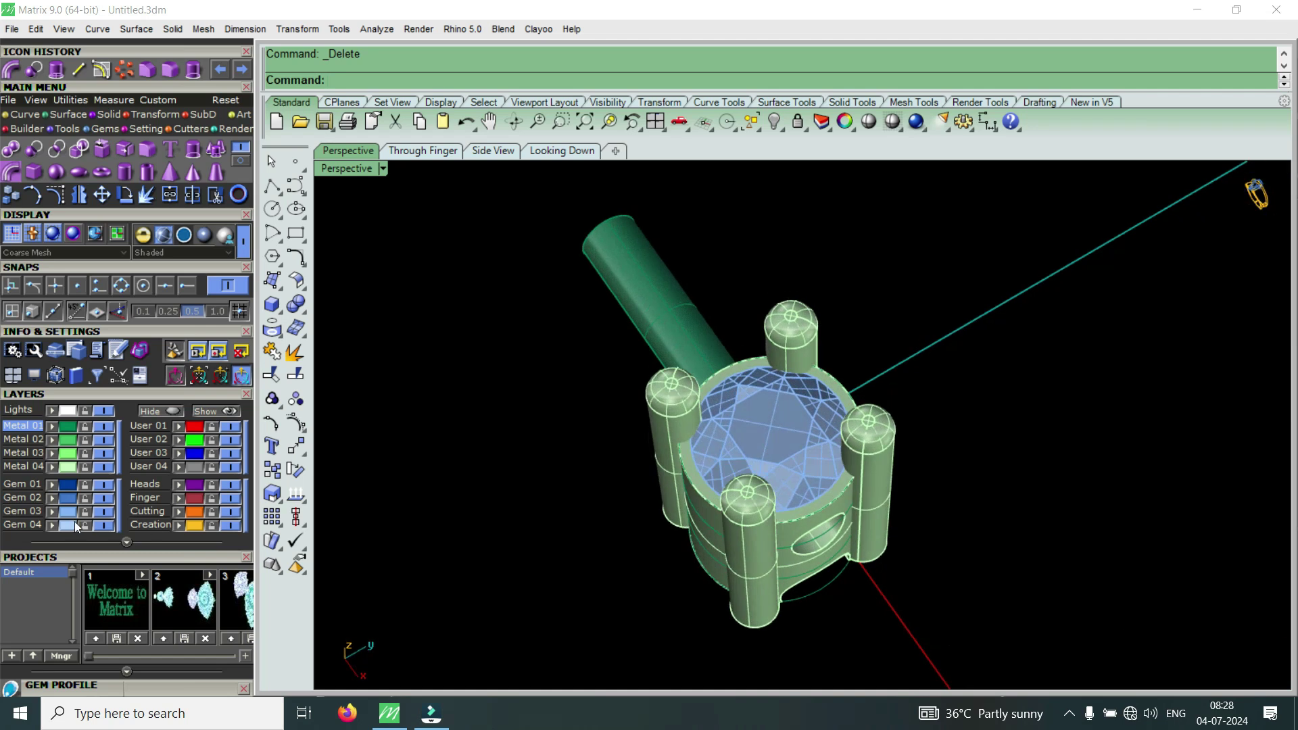
Turn off the Gem 03 layer and extrude the inner circle vertically into a solid cylinder through the setting
left_click(105, 511)
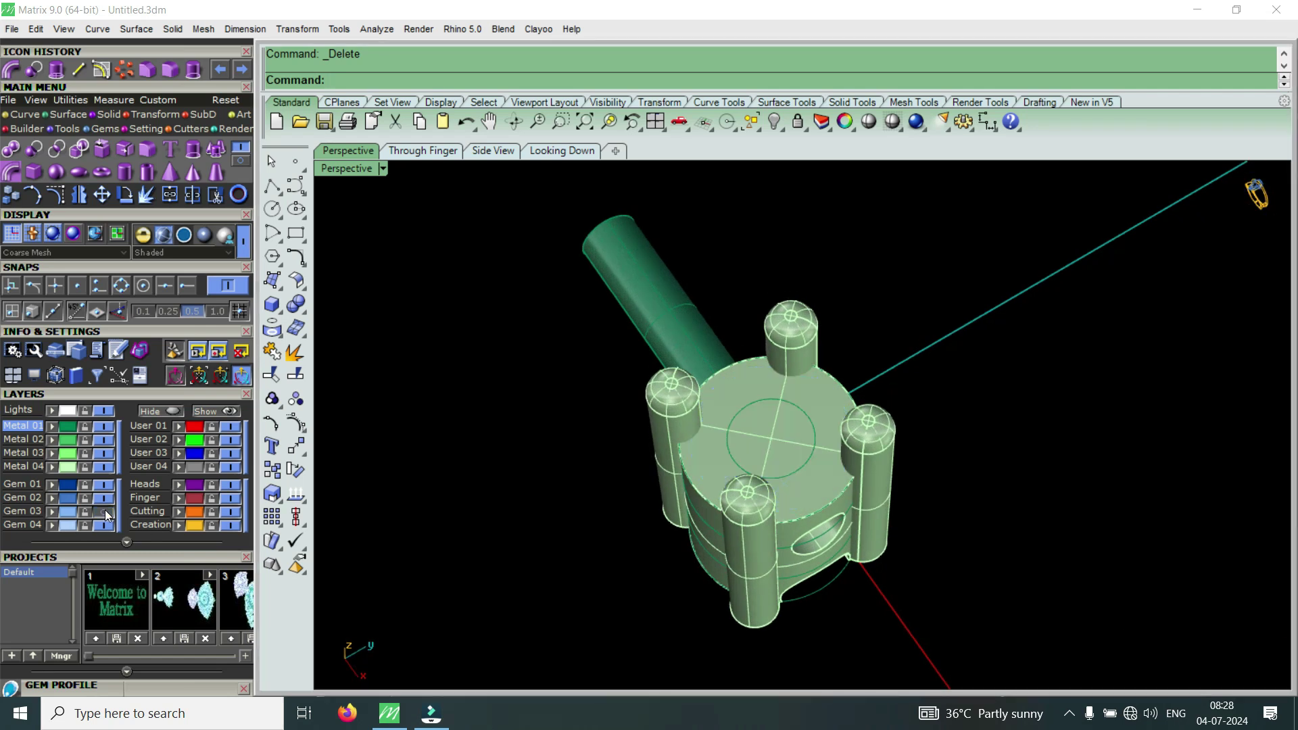
left_click(797, 476)
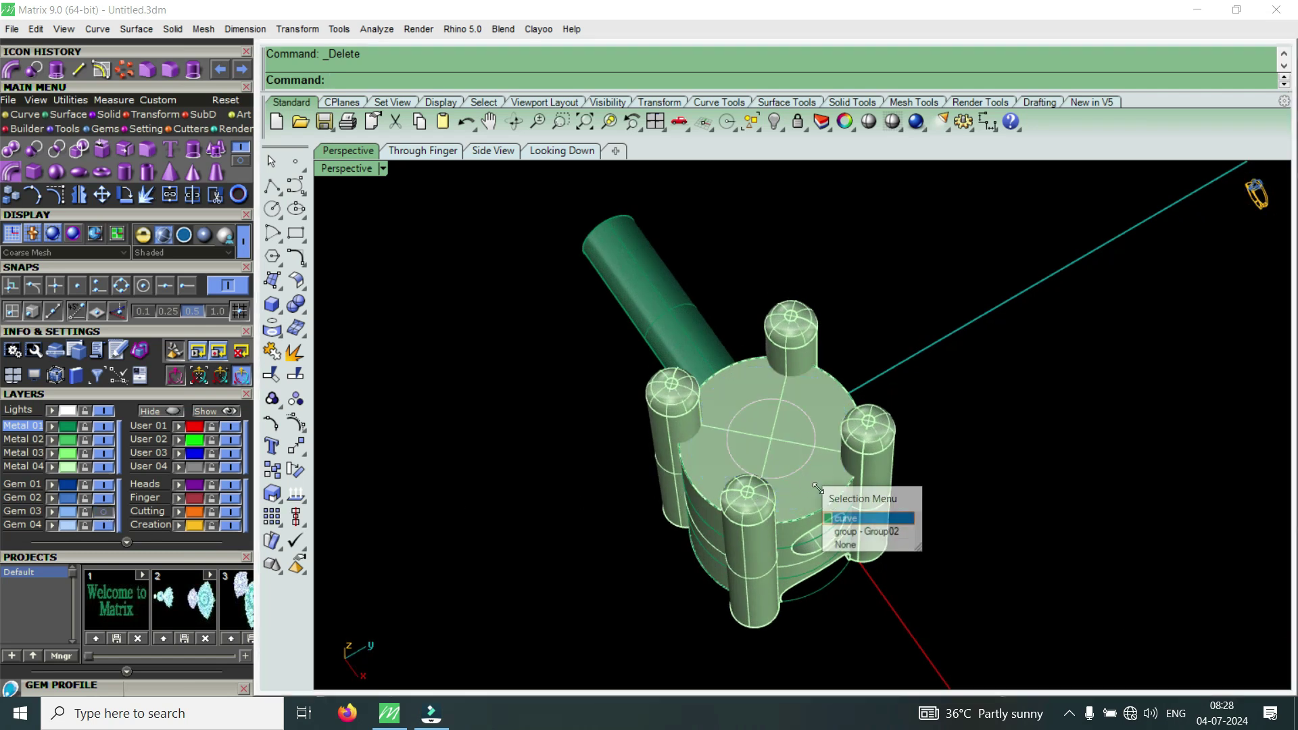
left_click(838, 517)
right_click_drag(715, 509, 787, 427)
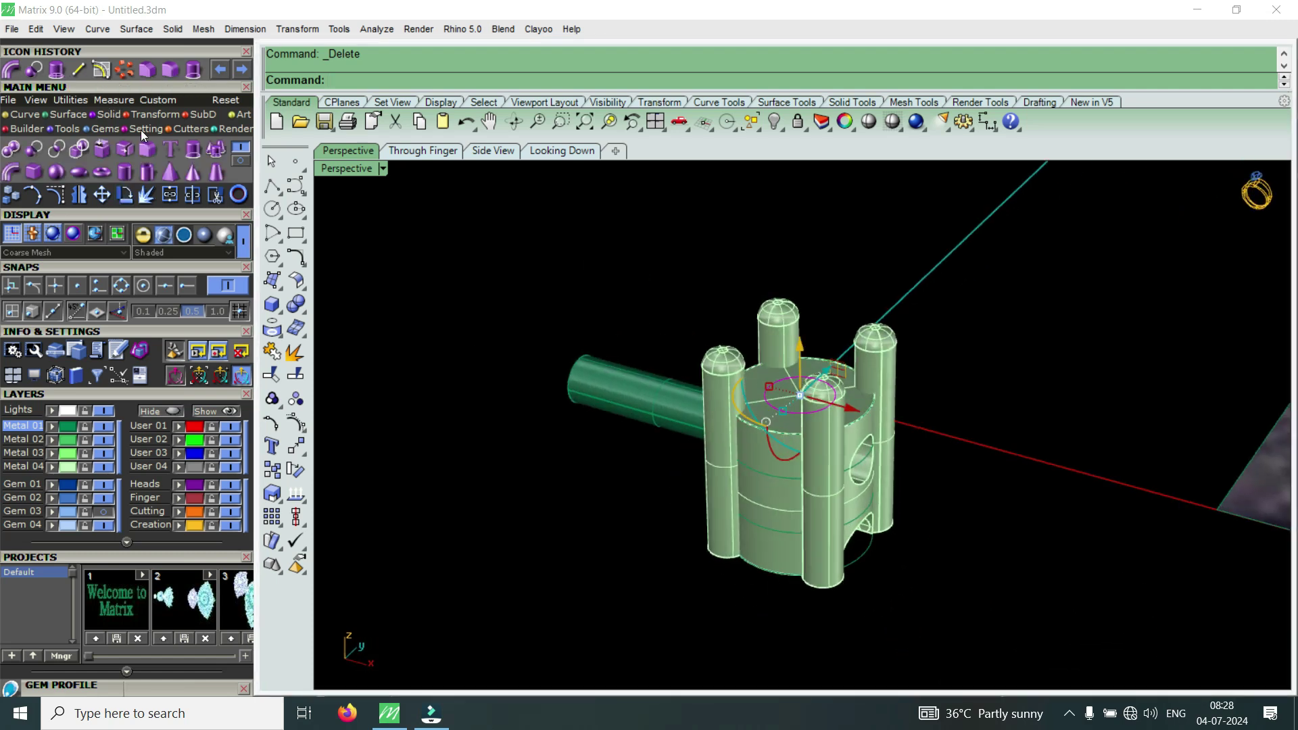
left_click(192, 149)
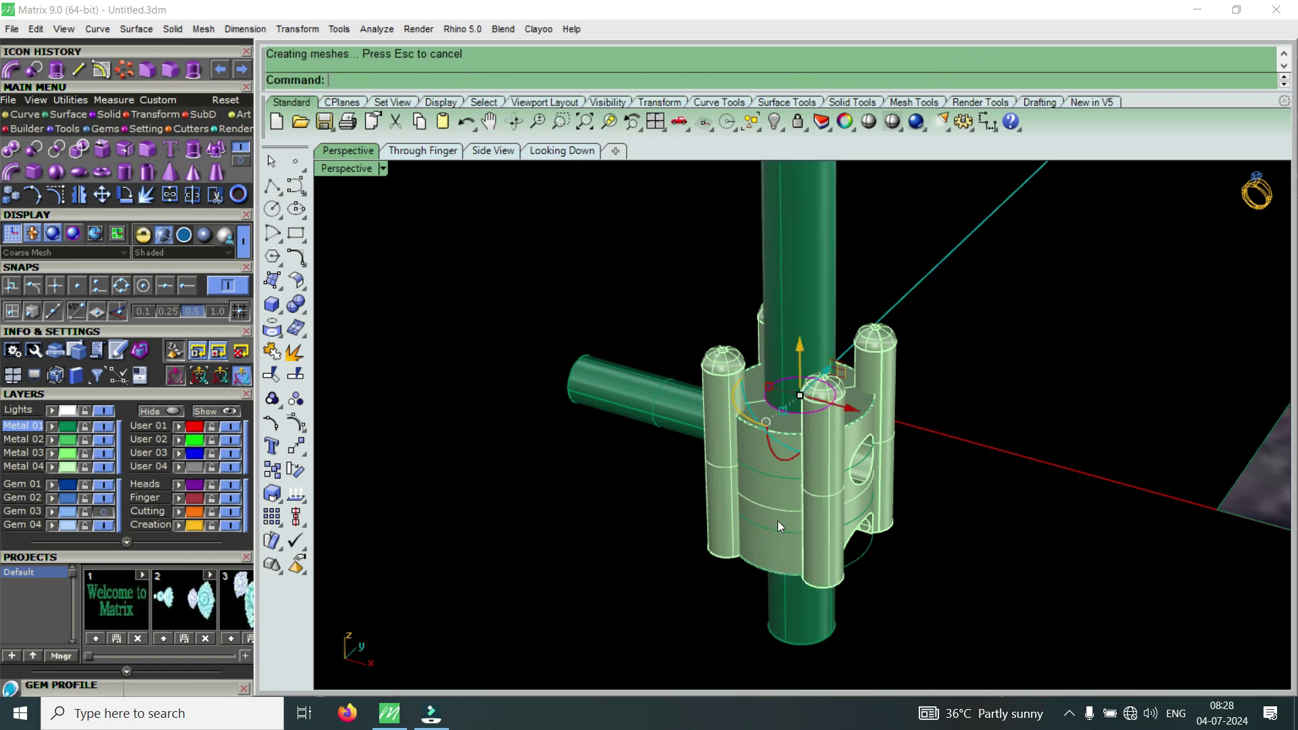
right_click_drag(777, 520, 804, 508)
key("Escape")
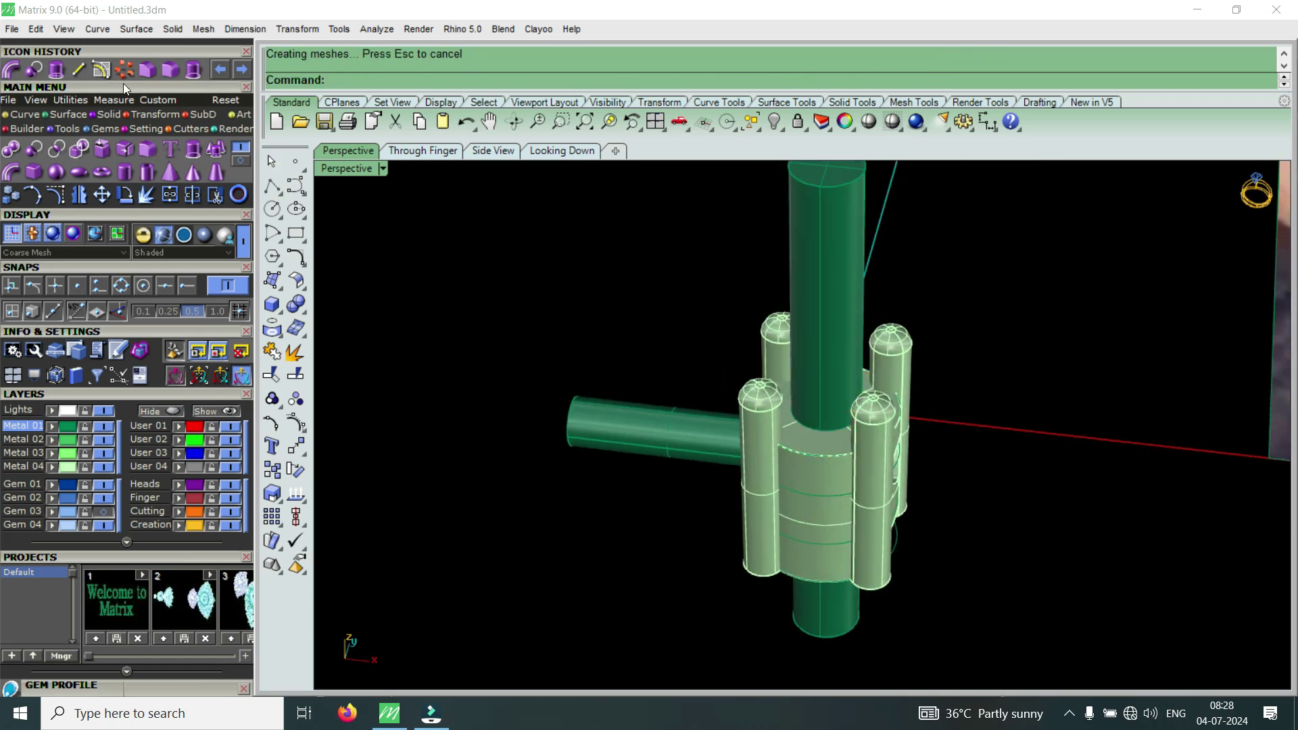
Subtract the vertical cylinder from the setting's tube with Boolean Difference to open its centre
left_click(34, 69)
left_click(832, 523)
key("Return")
left_click(808, 392)
key("Return")
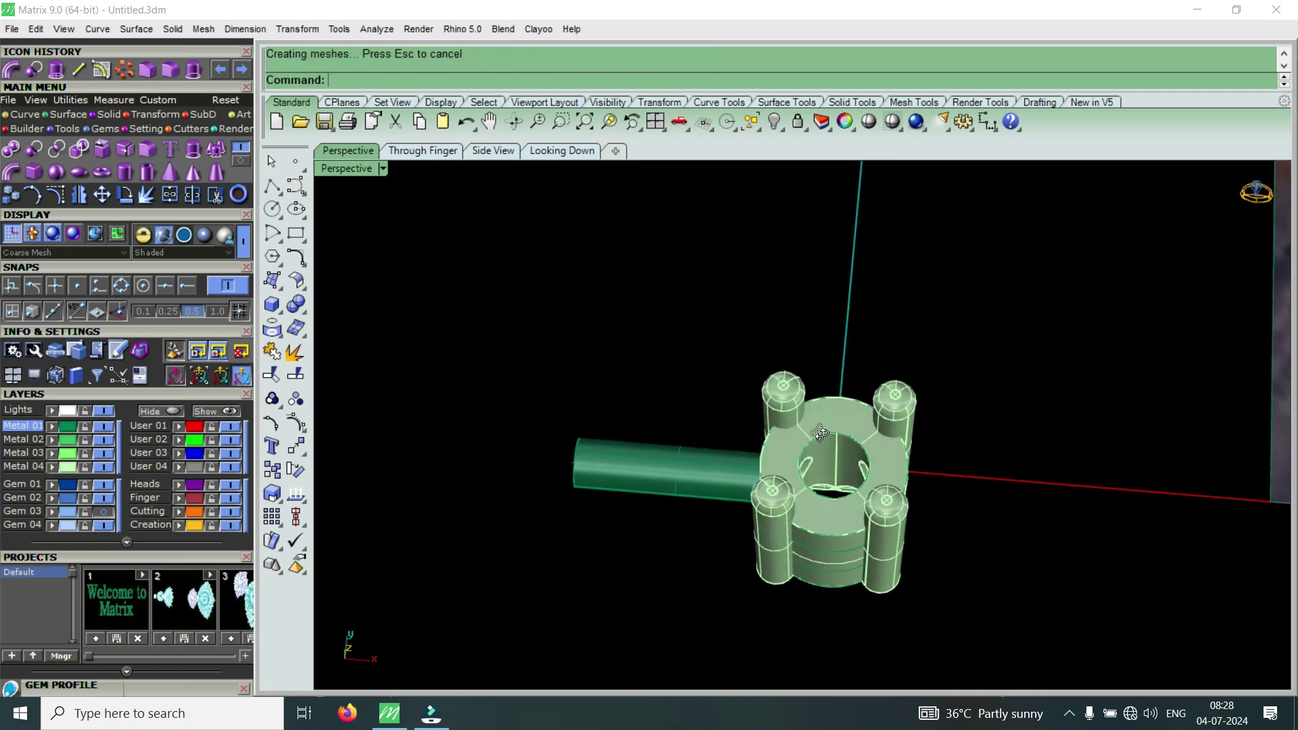
scroll(820, 433, "up", 3)
right_click_drag(830, 448, 384, 296)
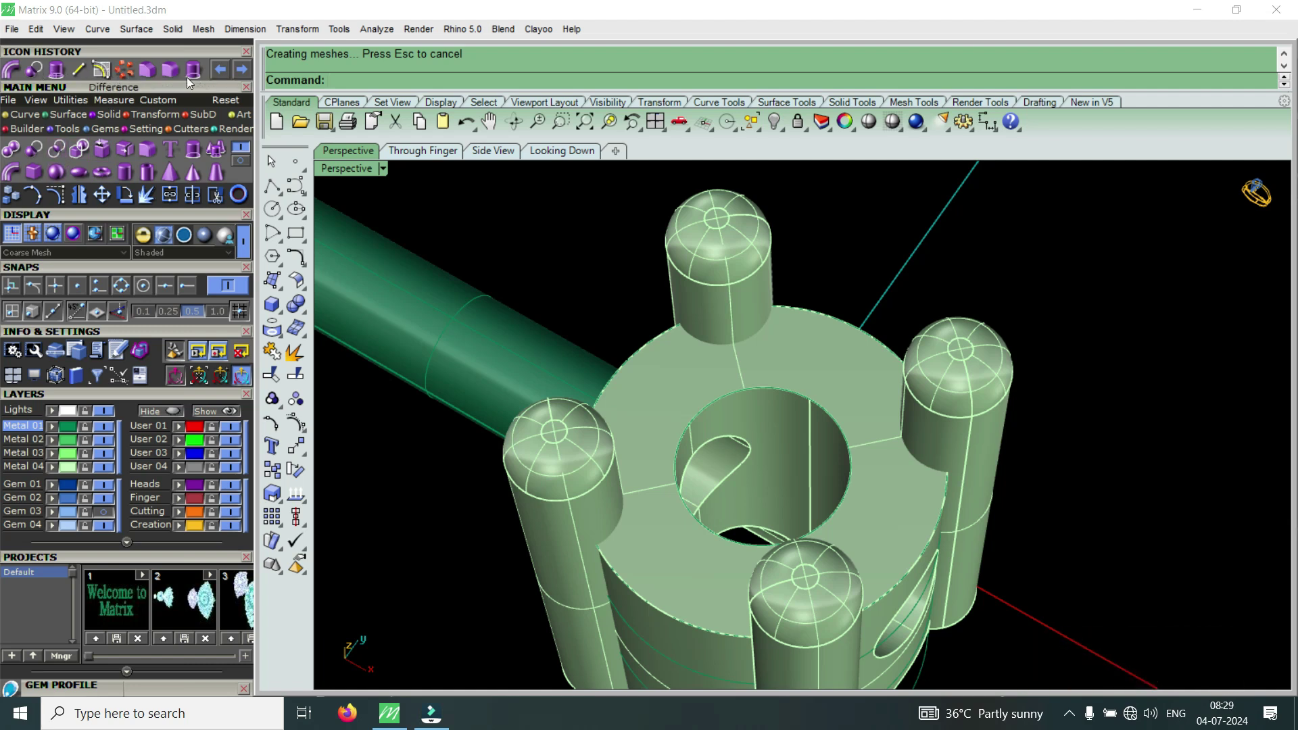
Fillet the upper rim of the setting's centre opening and turn the Gem 03 layer back on
left_click(148, 69)
left_click(731, 395)
key("Return")
key("Return")
right_click_drag(731, 395, 759, 355)
scroll(759, 356, "down", 4)
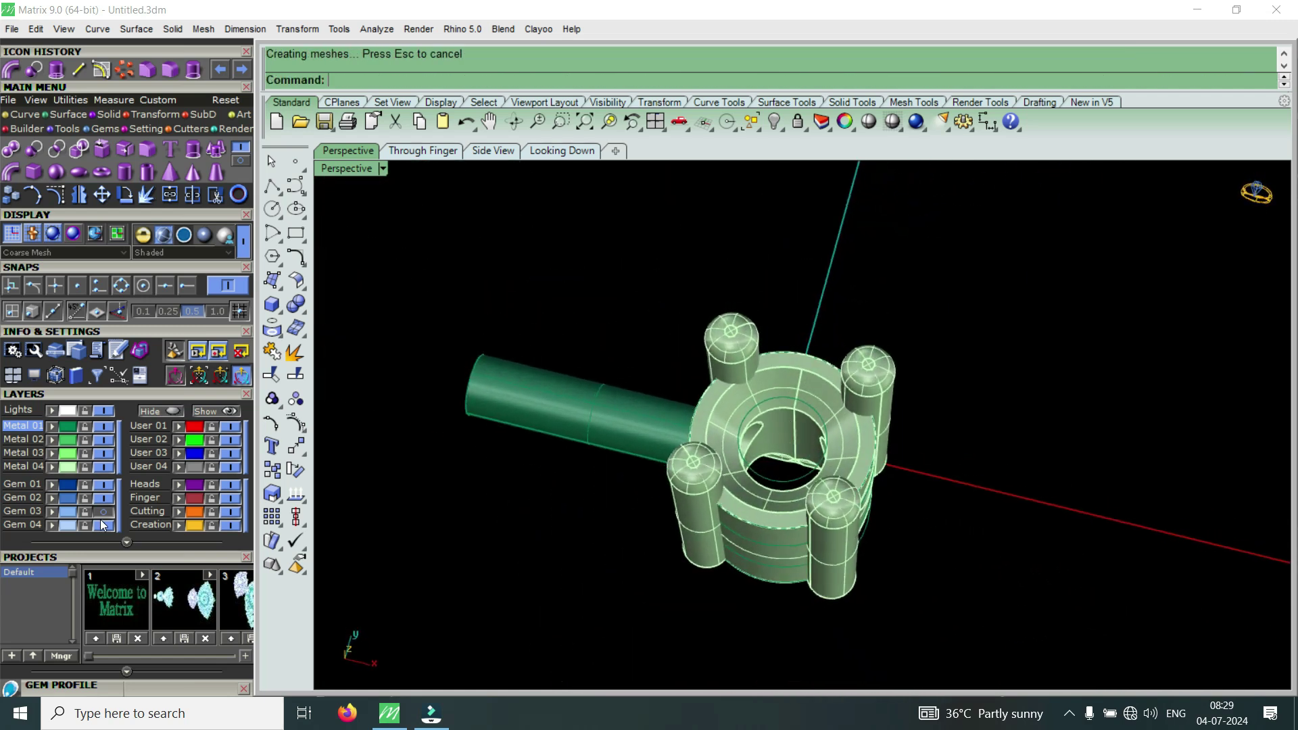
Examine the setting, its gem and the connecting pipe from above, below and the side, alongside the reference picture
right_click_drag(461, 521, 727, 521)
scroll(860, 525, "down", 4)
scroll(727, 521, "down", 3)
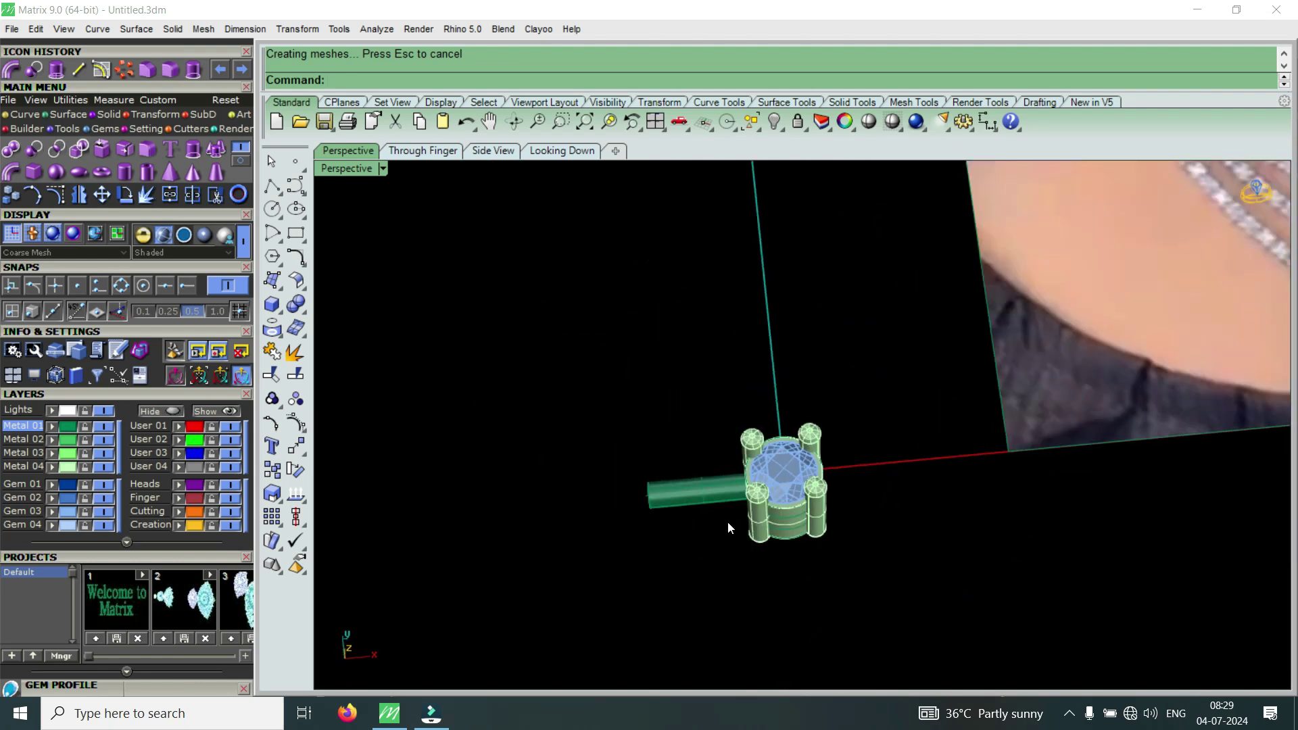
scroll(737, 512, "down", 6)
scroll(744, 506, "up", 3)
scroll(846, 477, "down", 2)
right_click_drag(846, 477, 919, 453)
scroll(1060, 444, "up", 4)
scroll(1061, 436, "down", 4)
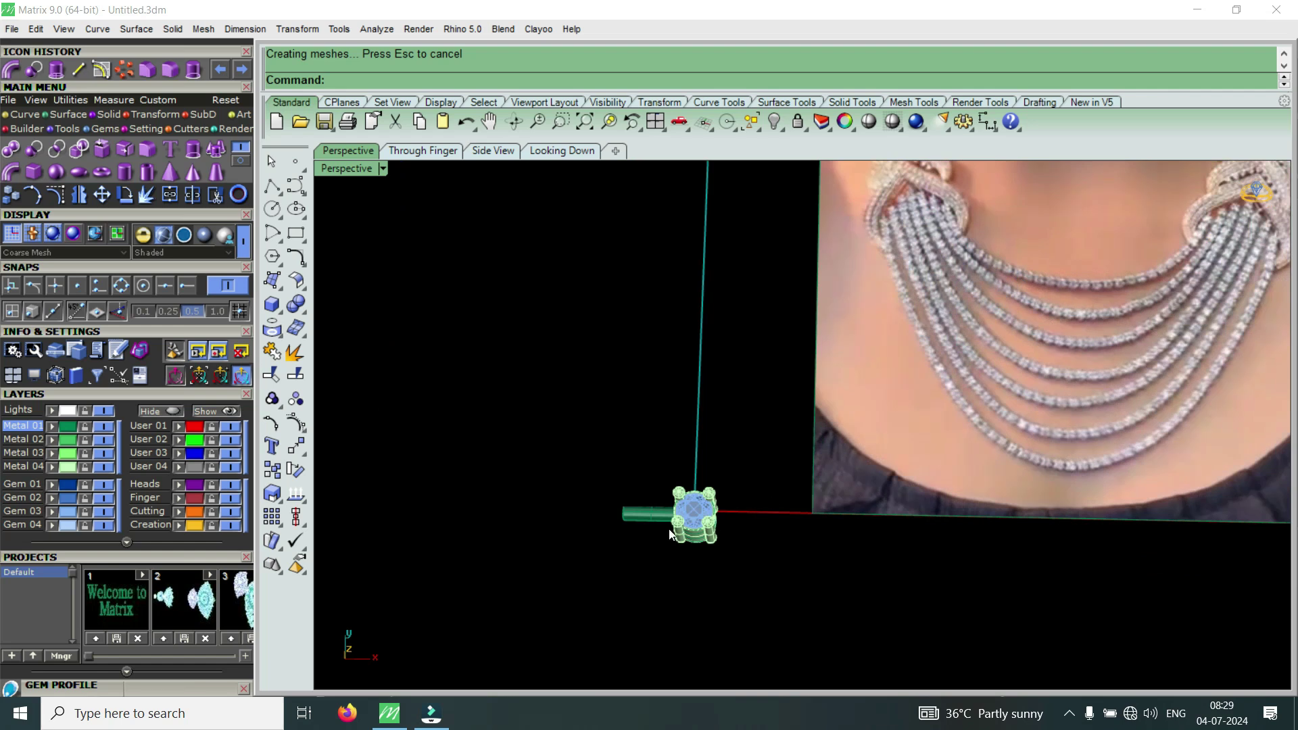
scroll(680, 533, "up", 5)
right_click_drag(679, 534, 622, 257)
scroll(617, 434, "up", 5)
scroll(635, 446, "down", 5)
right_click_drag(647, 448, 686, 510)
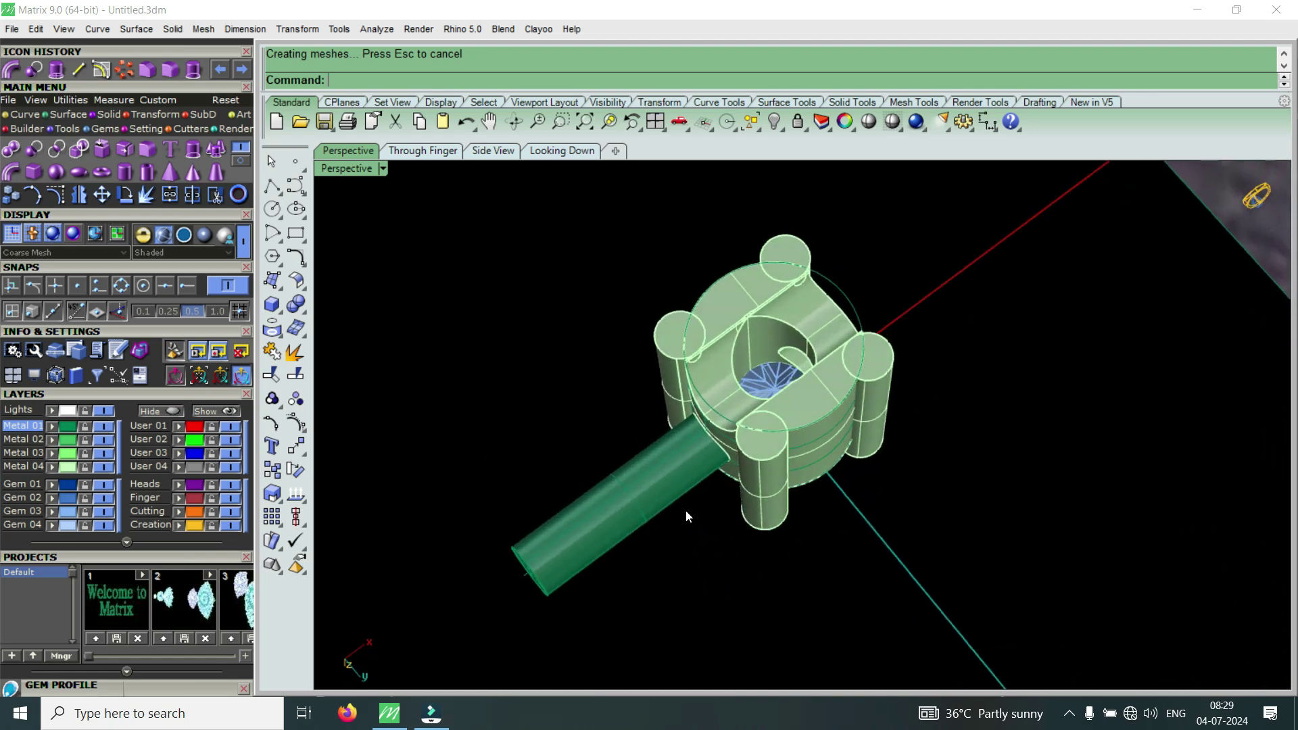
scroll(687, 507, "down", 5)
scroll(1135, 366, "down", 3)
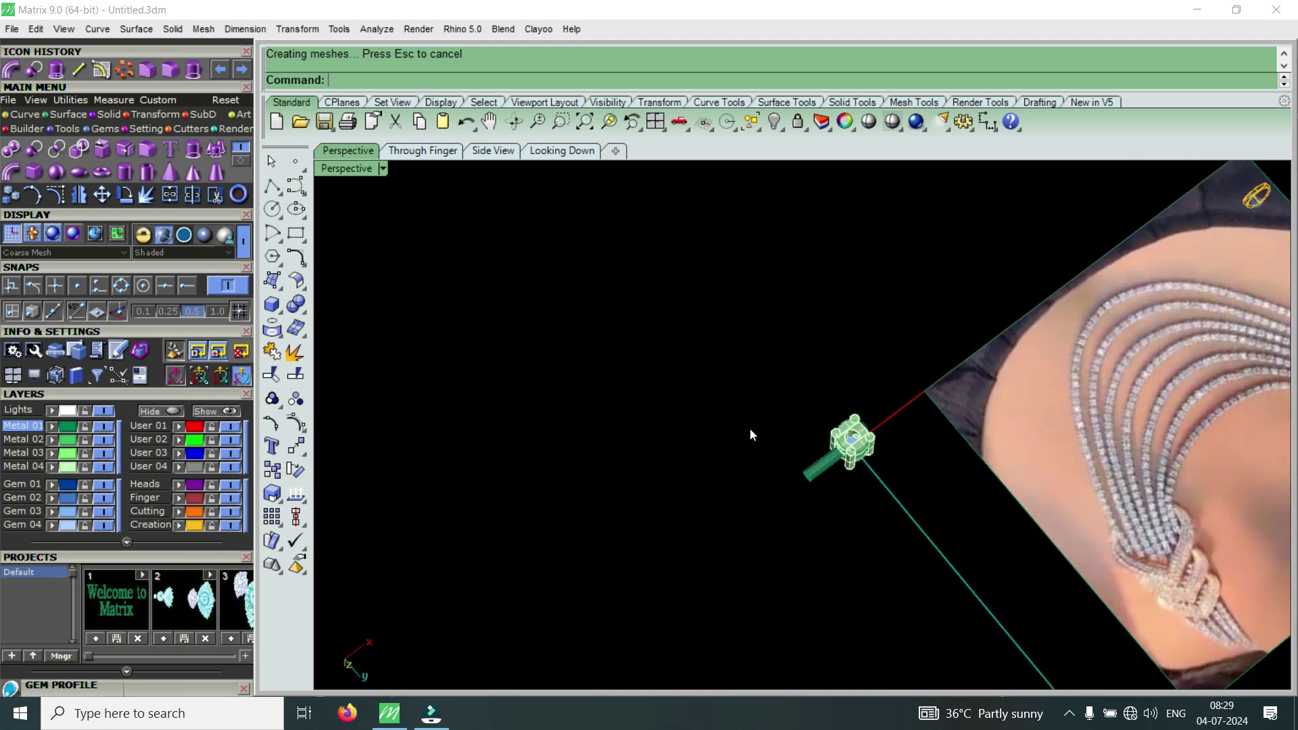
scroll(749, 428, "up", 8)
right_click_drag(812, 412, 858, 514)
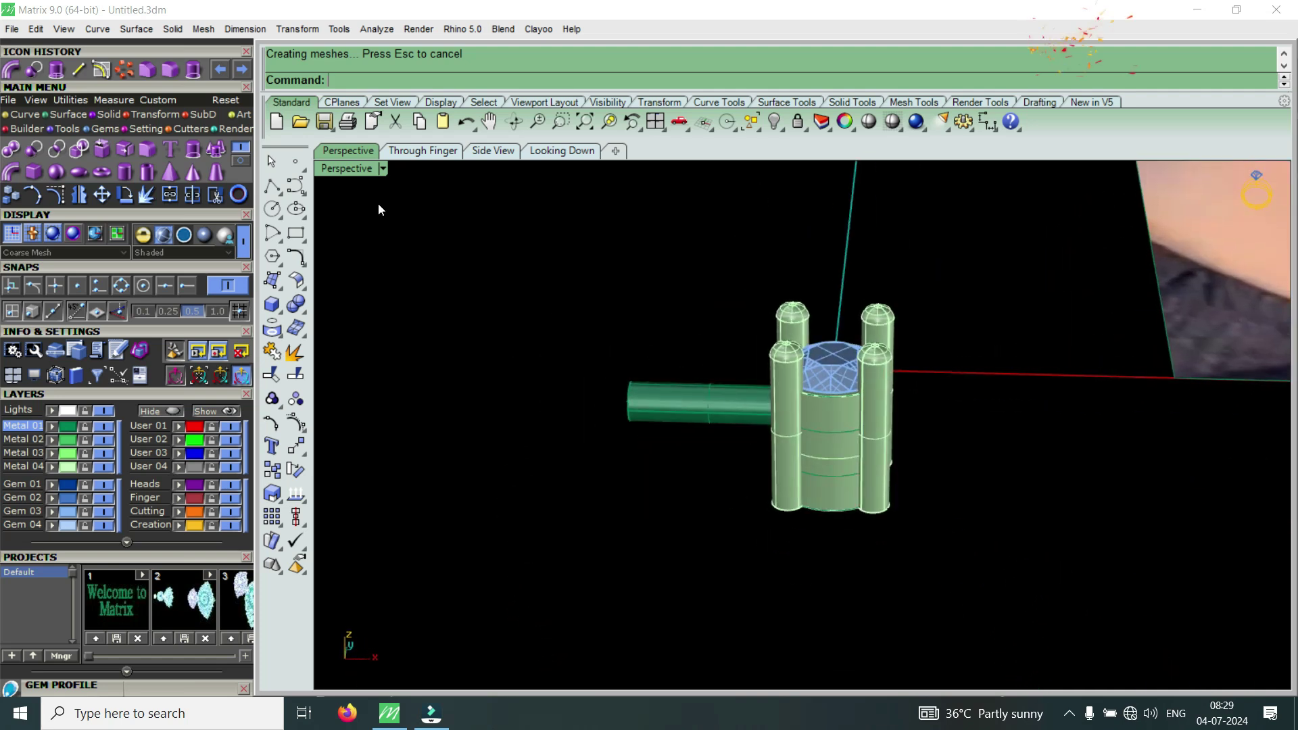
In the Looking Down view, copy the setting with its gem horizontally to sit directly beside the original, opposite the pipe
double_click(346, 168)
double_click(339, 169)
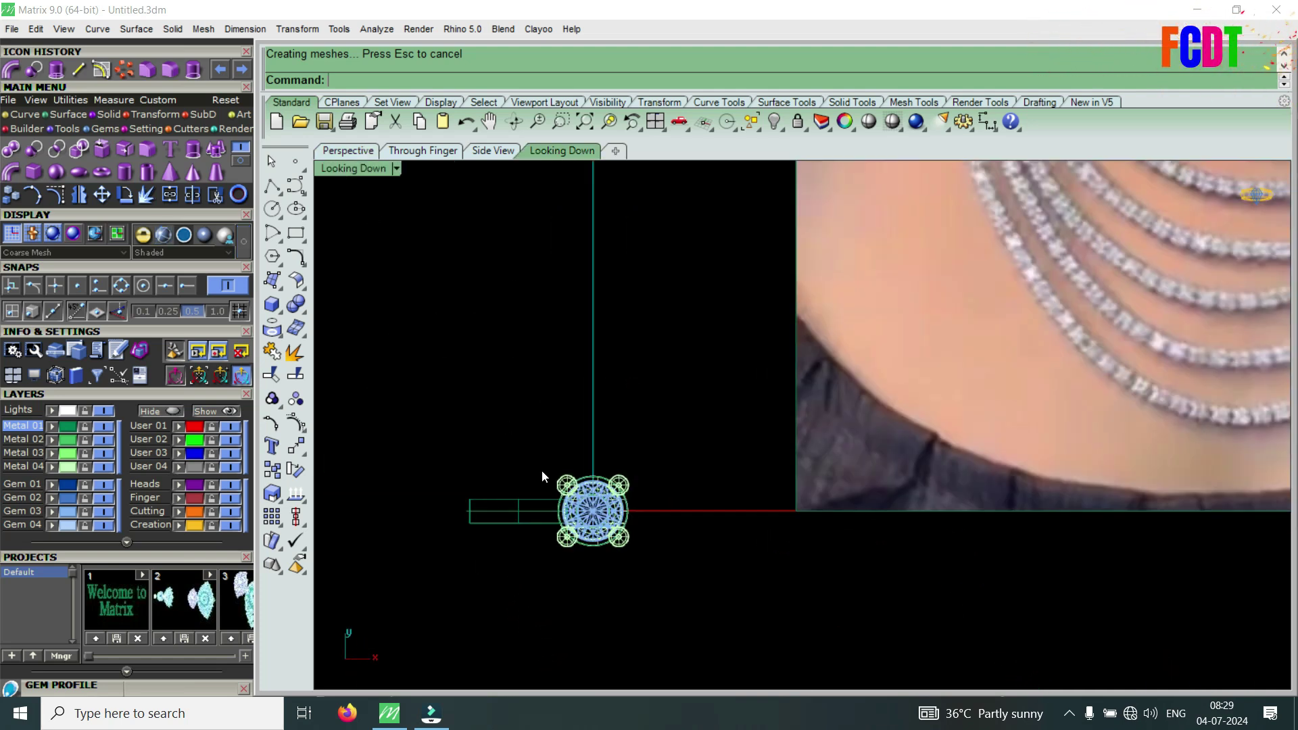
scroll(534, 459, "up", 3)
left_click_drag(498, 352, 703, 581)
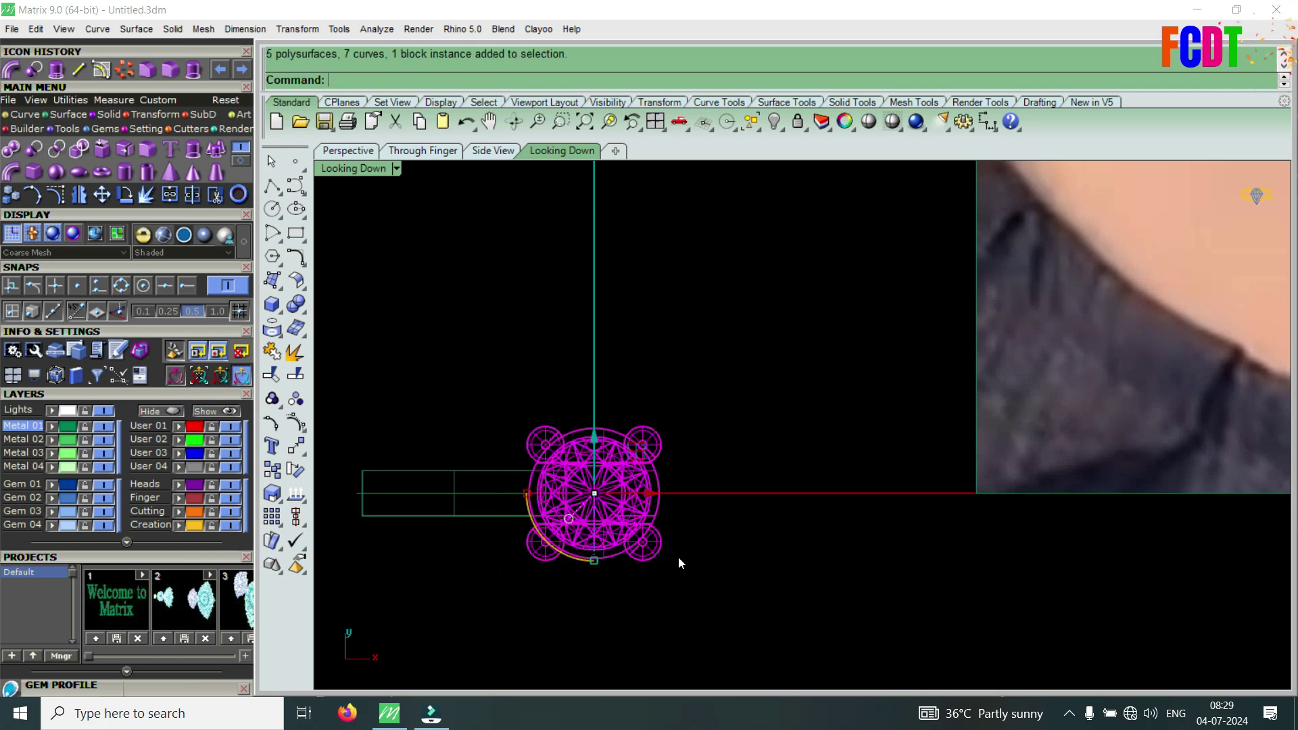
left_click(10, 196)
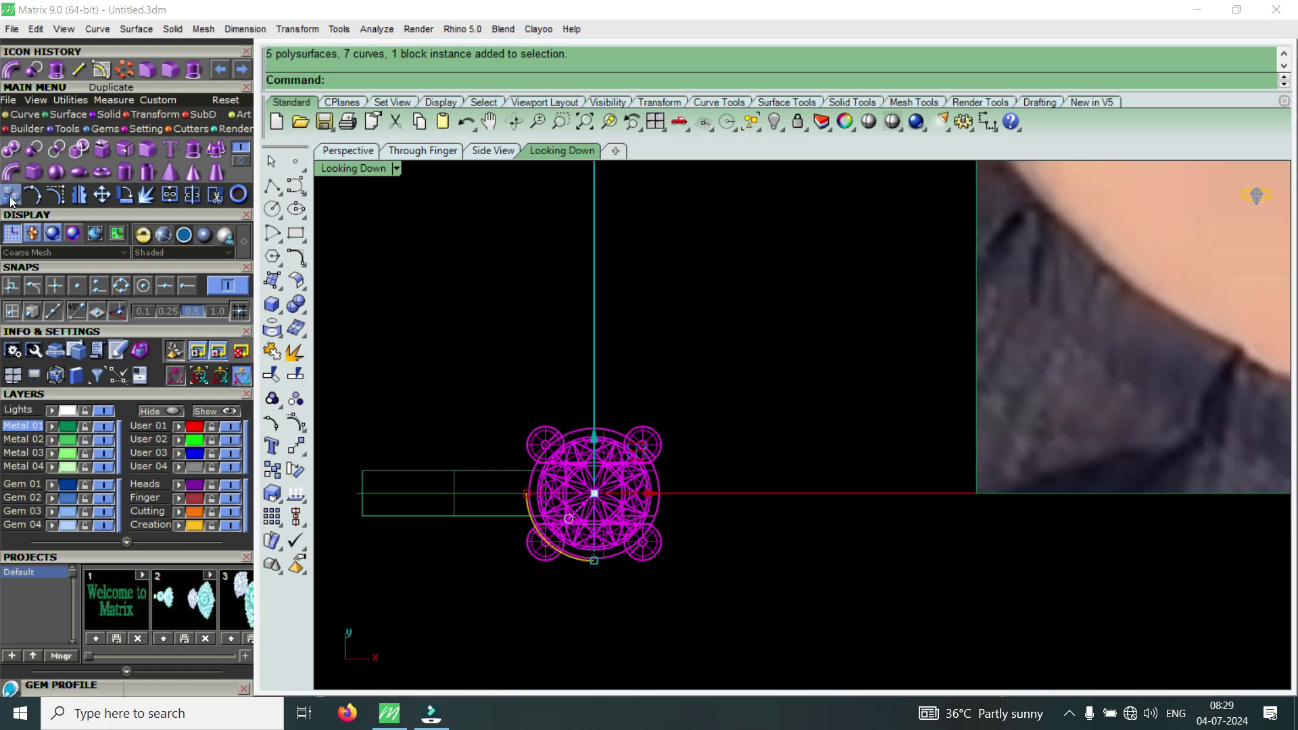
left_click(500, 308)
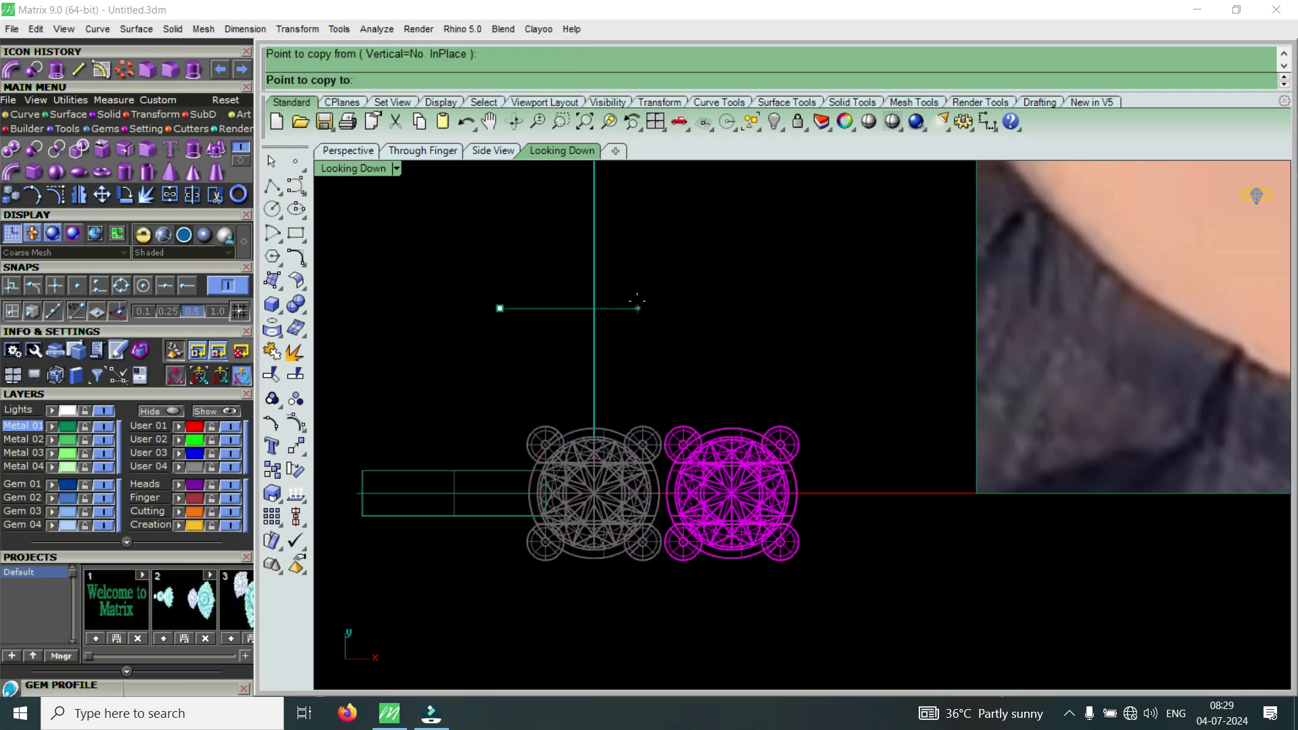
left_click(637, 301)
scroll(636, 301, "down", 1)
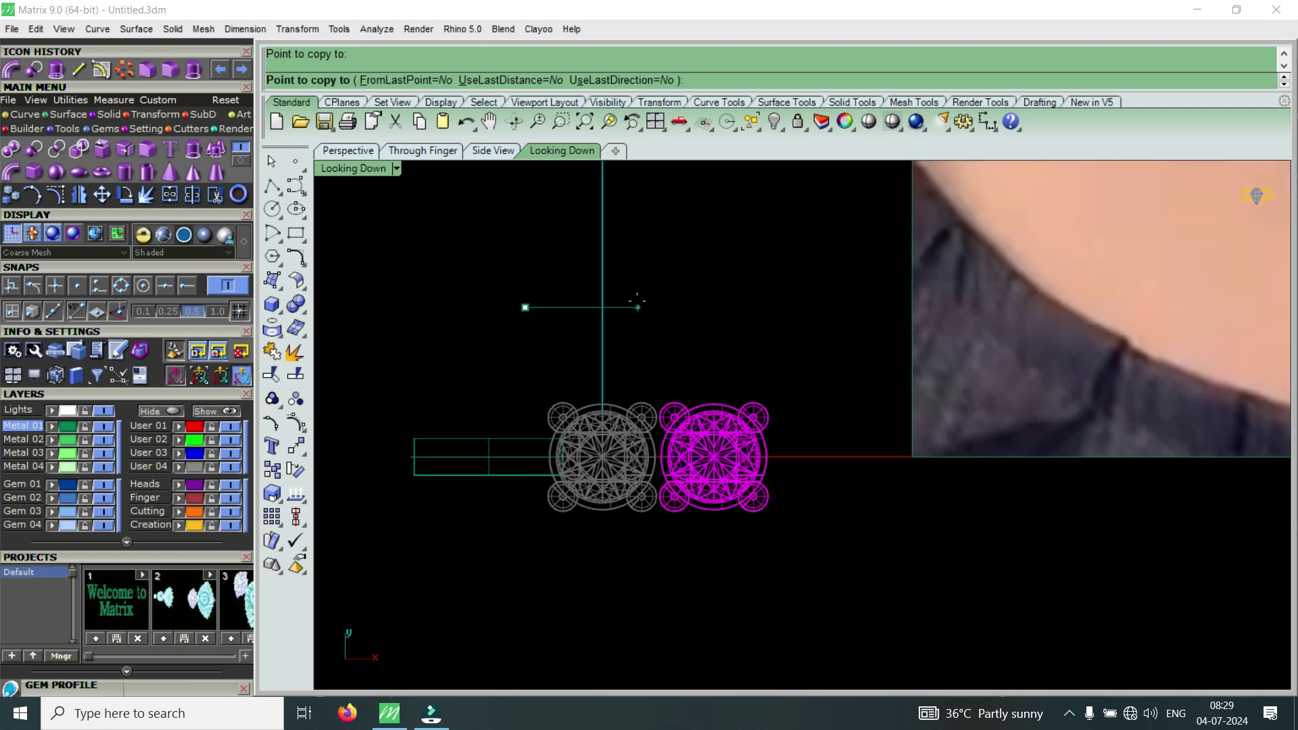
key("Return")
Copy the two-stone link together with its connecting pipe horizontally to the free space beyond the pipe end
scroll(646, 318, "down", 2)
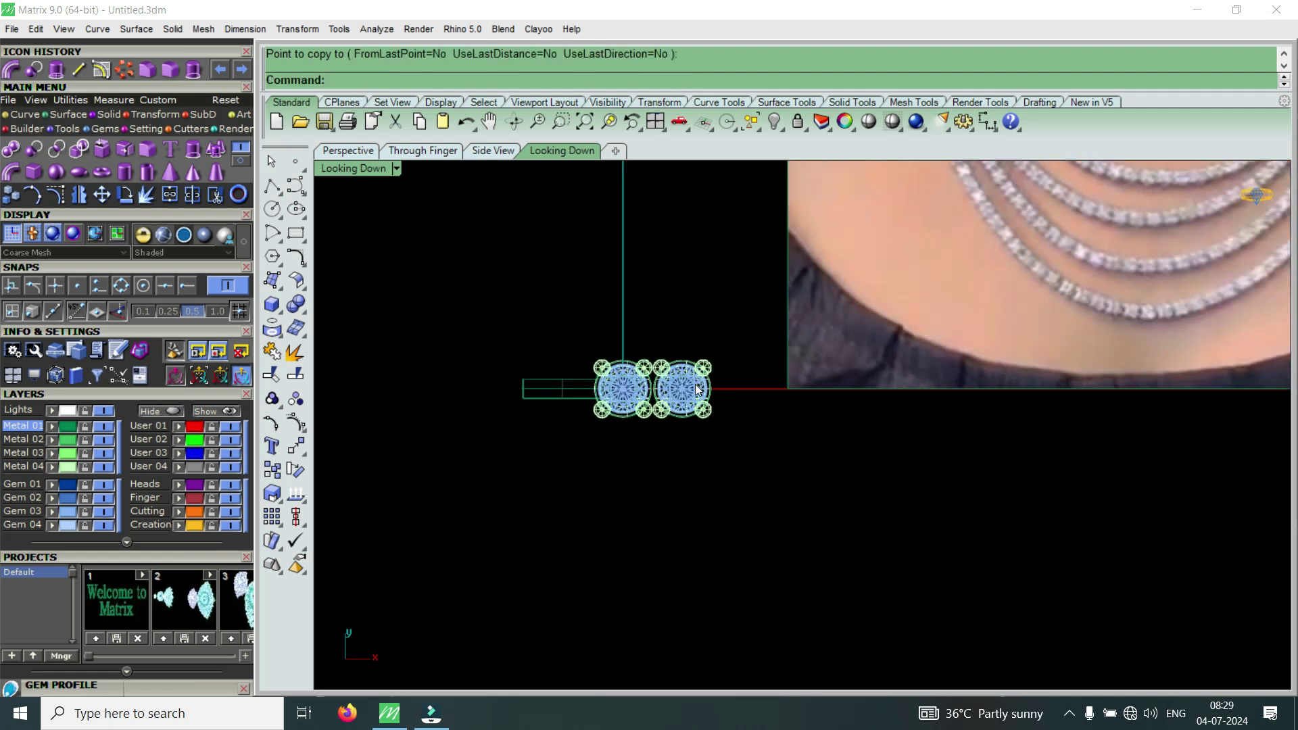
left_click_drag(484, 307, 744, 466)
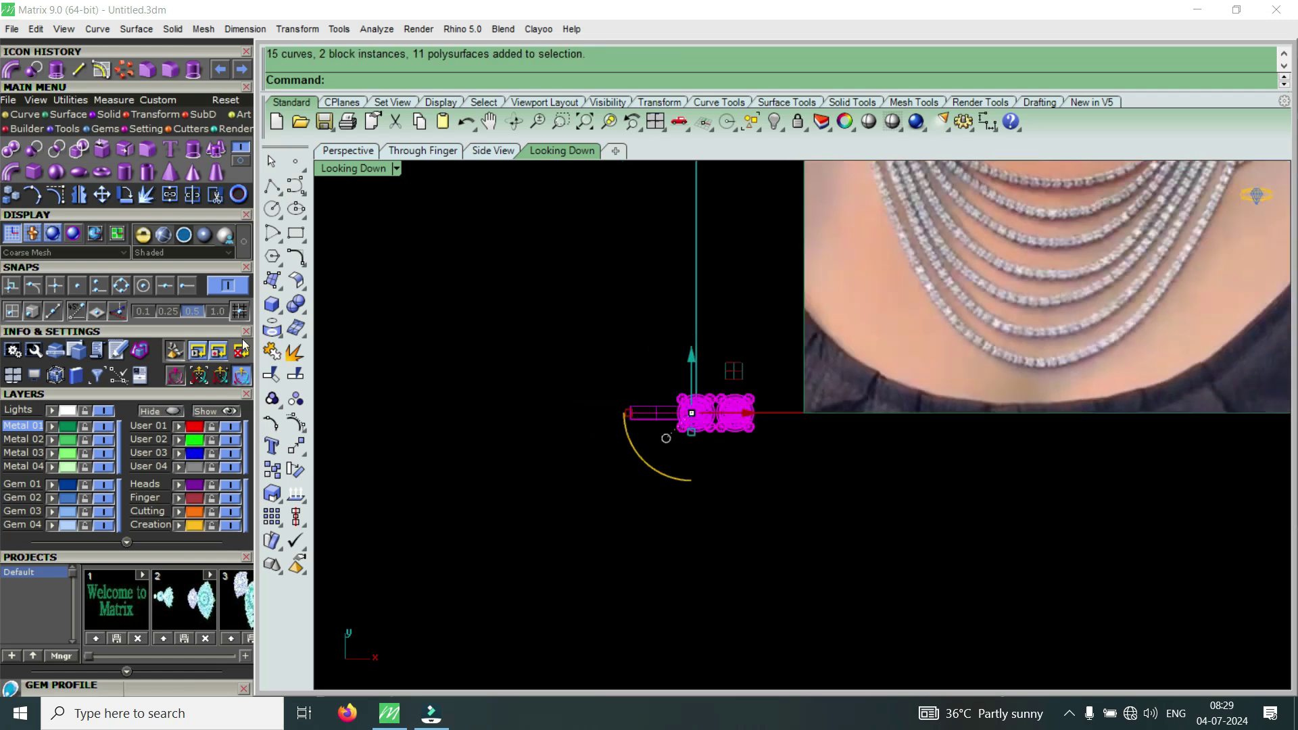
left_click(14, 201)
scroll(568, 416, "down", 2)
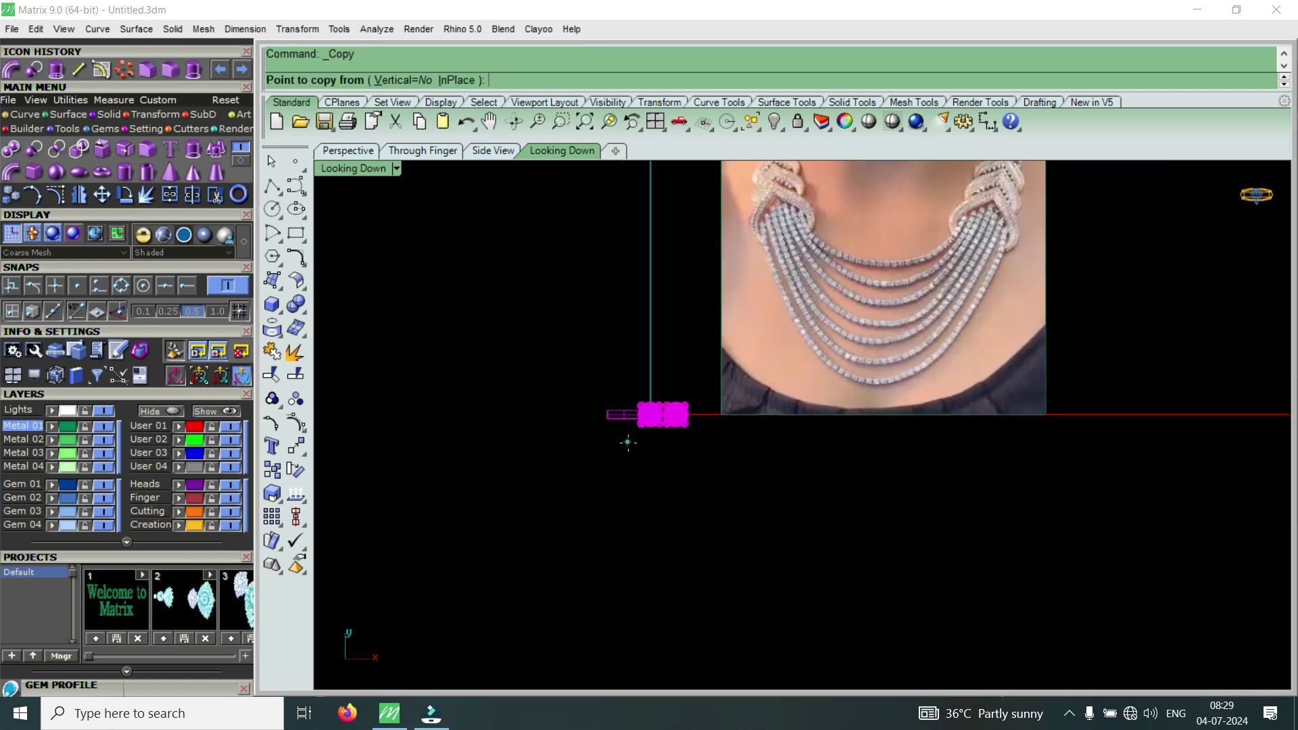
left_click(659, 467)
left_click(556, 468)
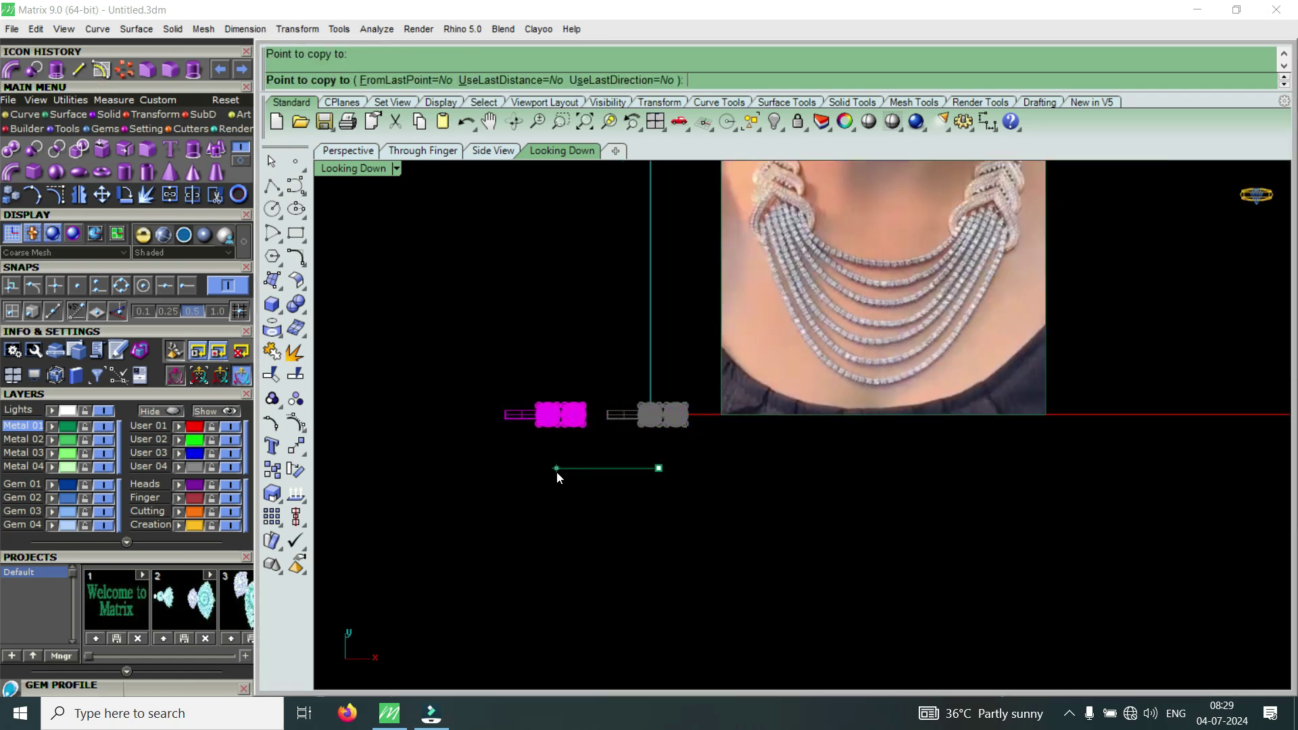
key("Return")
Copy the end setting and gem of the original link outward once more to make a three-stone link
scroll(676, 433, "up", 5)
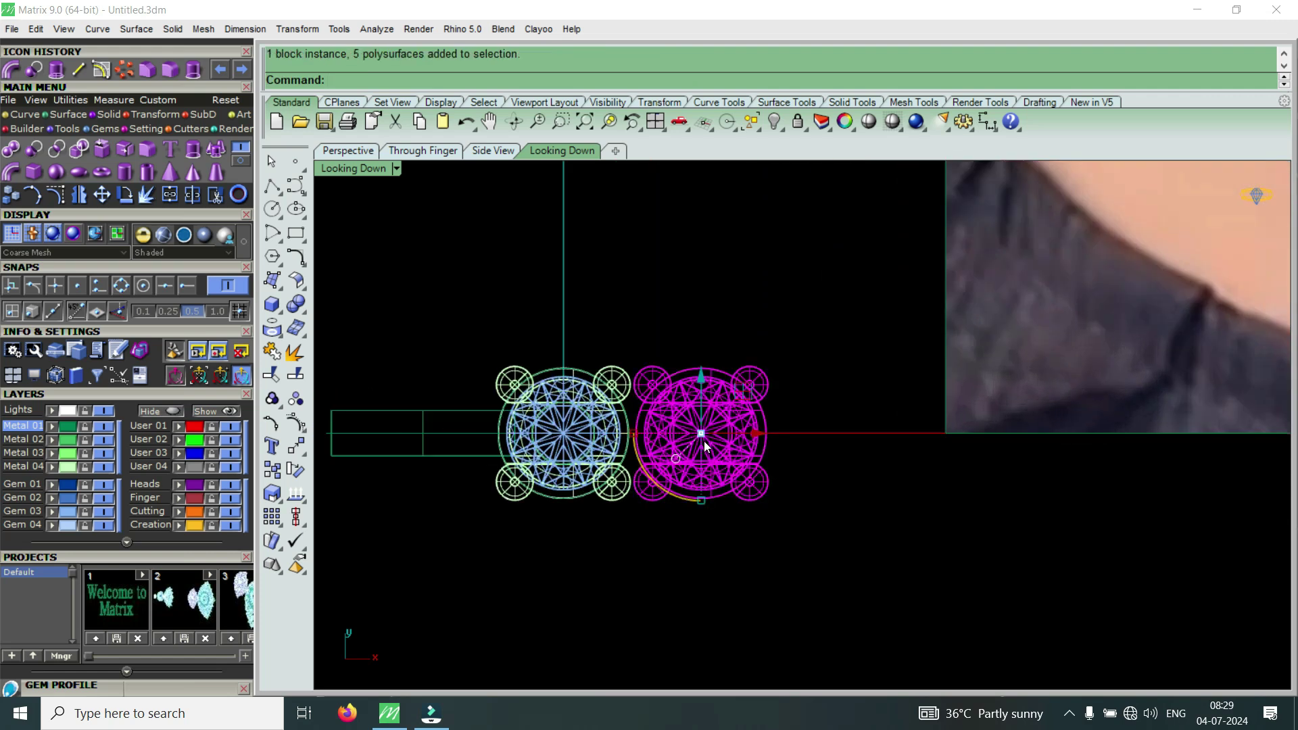
right_click(704, 444)
left_click(692, 551)
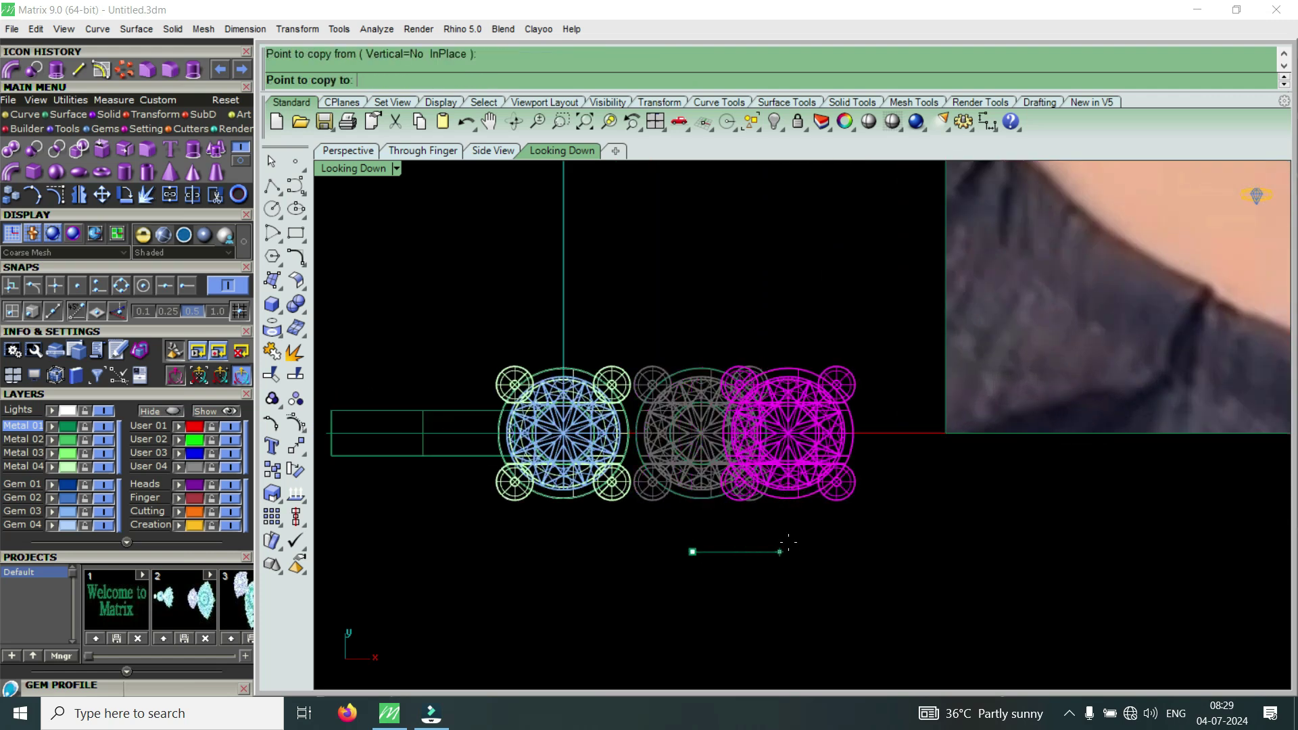
left_click(830, 536)
left_click(828, 534)
key("Return")
Copy the original setting with its gem and connecting pipe past the two-stone link as a separate single-stone link
scroll(710, 494, "down", 3)
scroll(710, 493, "down", 4)
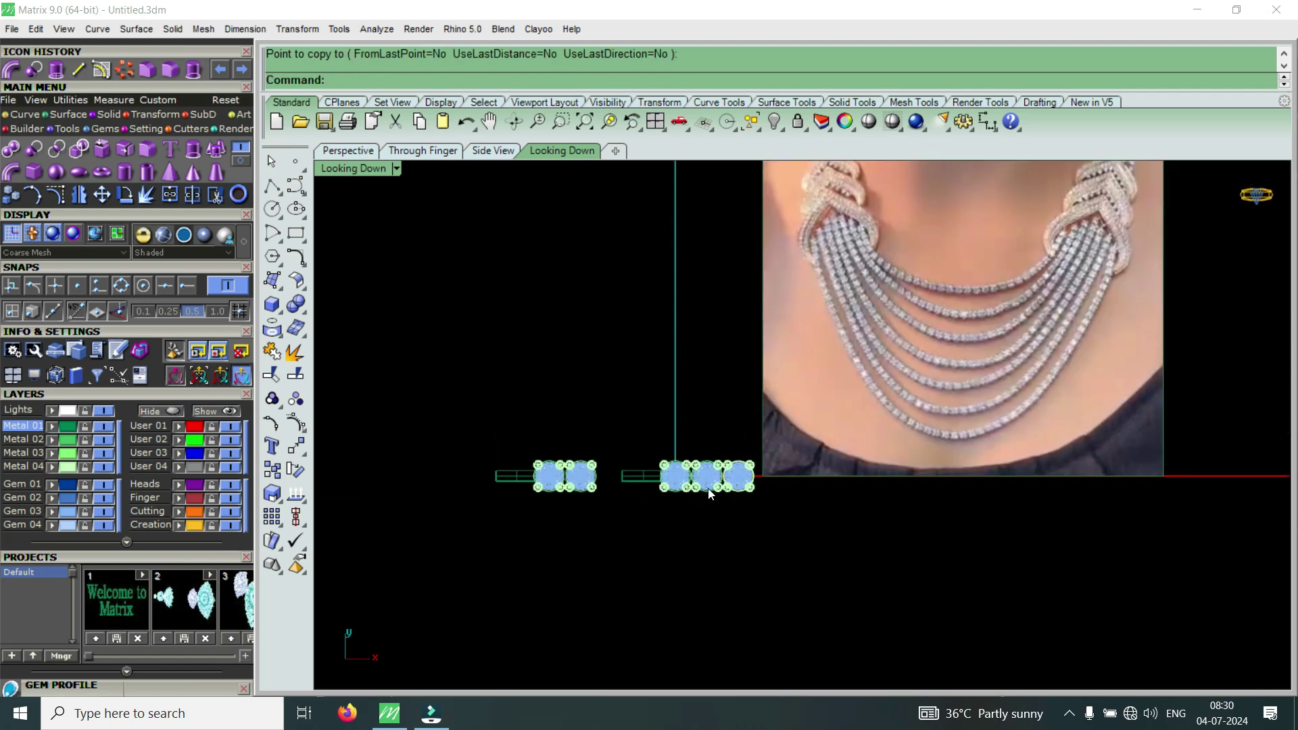
scroll(710, 493, "up", 4)
scroll(676, 467, "down", 2)
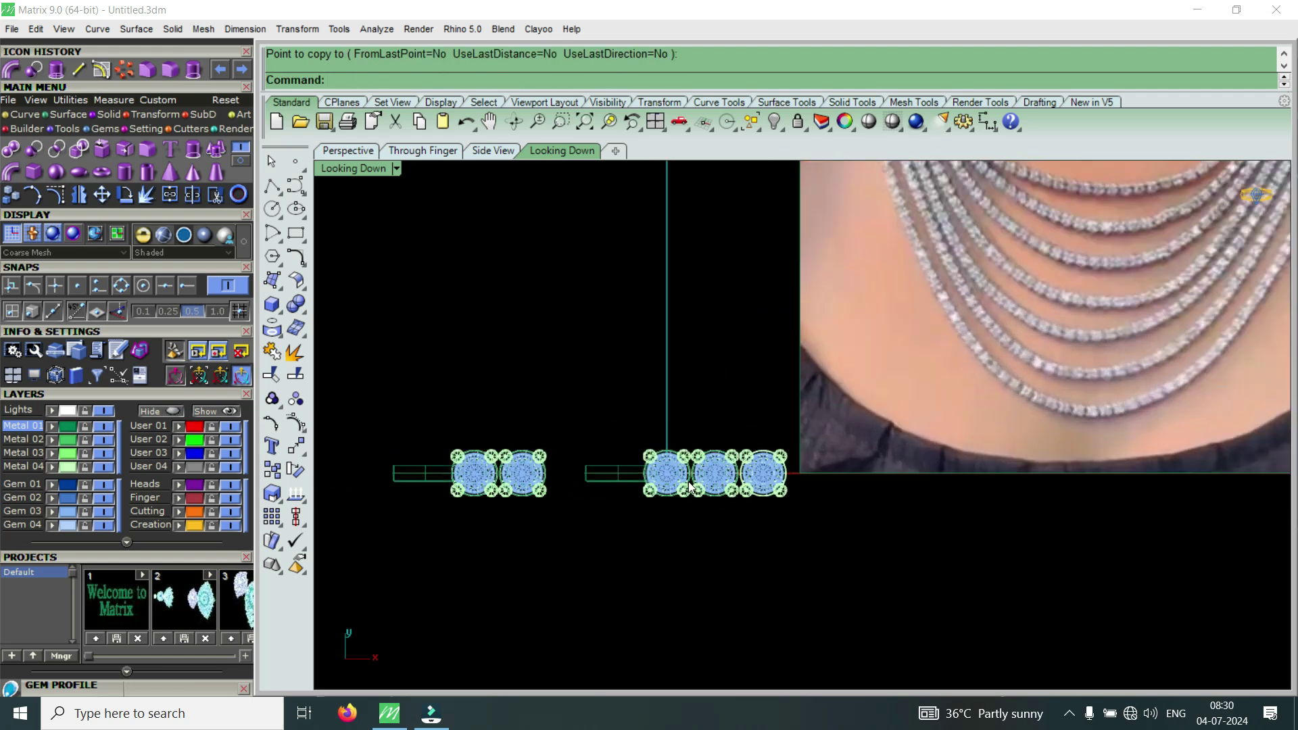
scroll(644, 440, "up", 3)
left_click(643, 438)
scroll(652, 500, "down", 3)
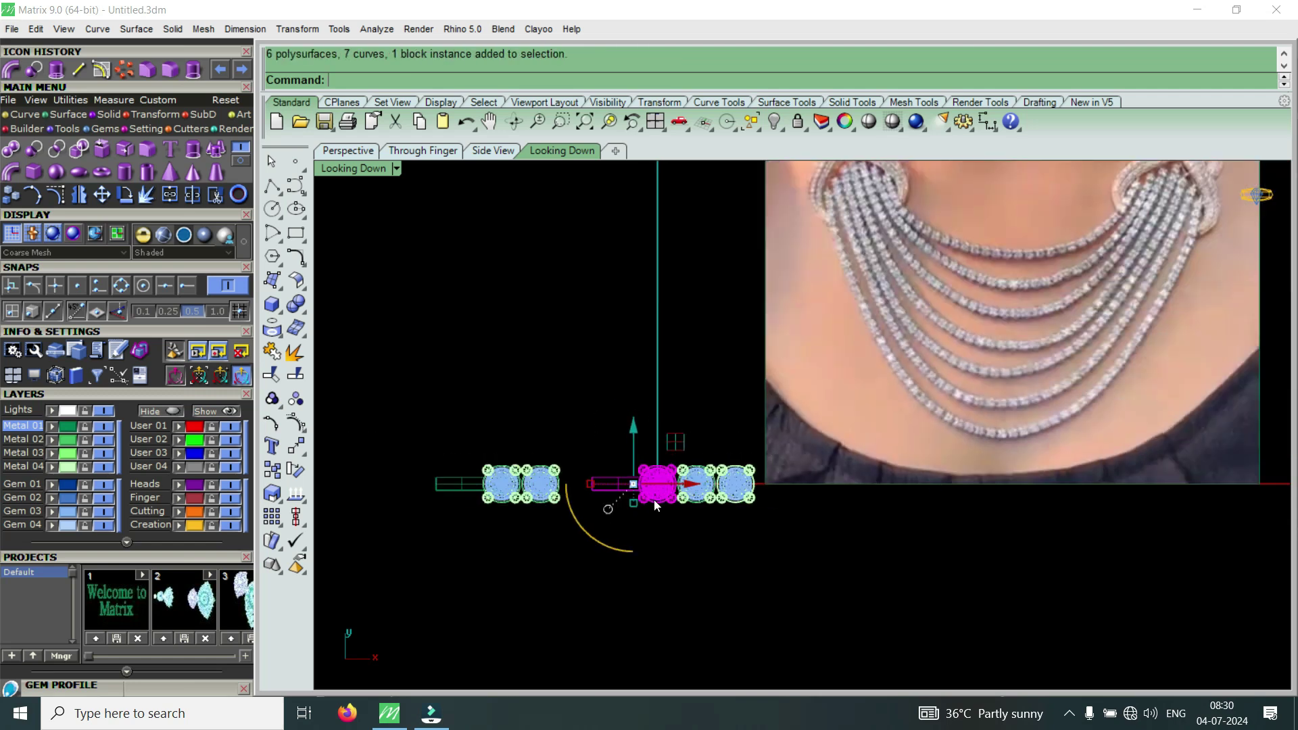
left_click(11, 195)
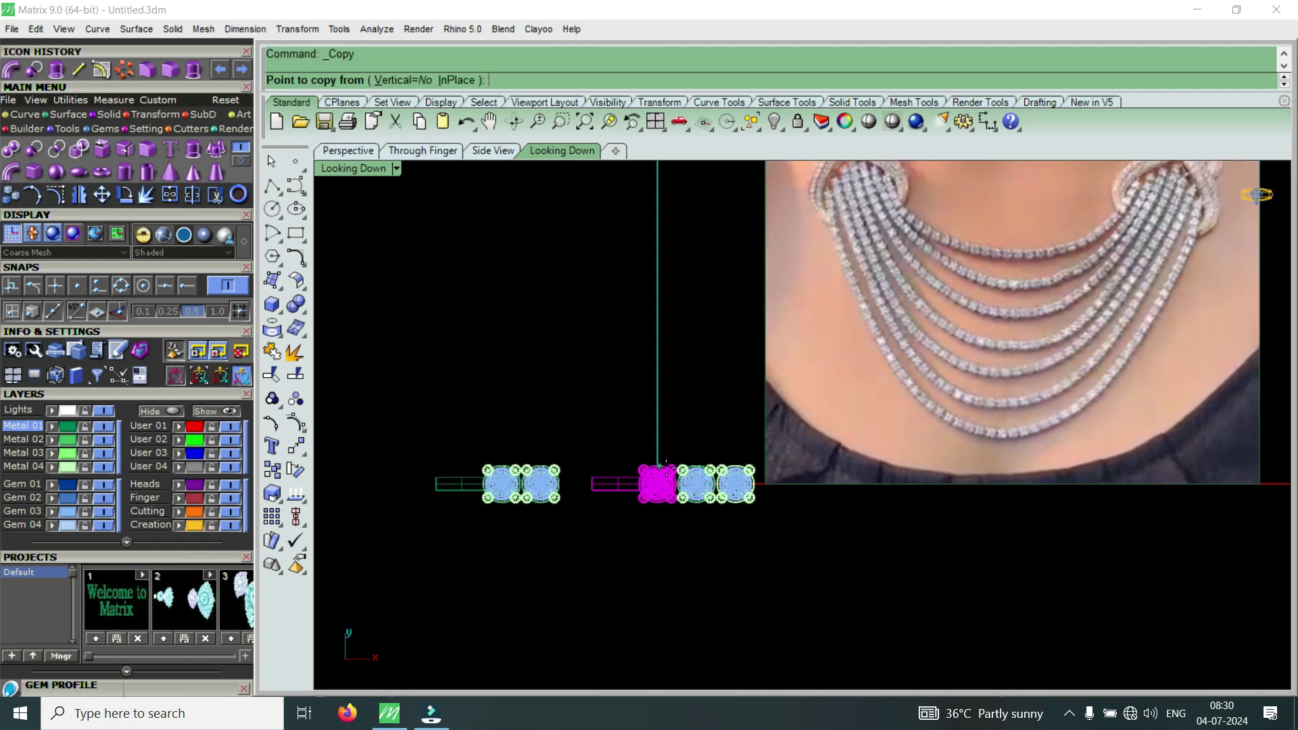
left_click(644, 473)
left_click(406, 484)
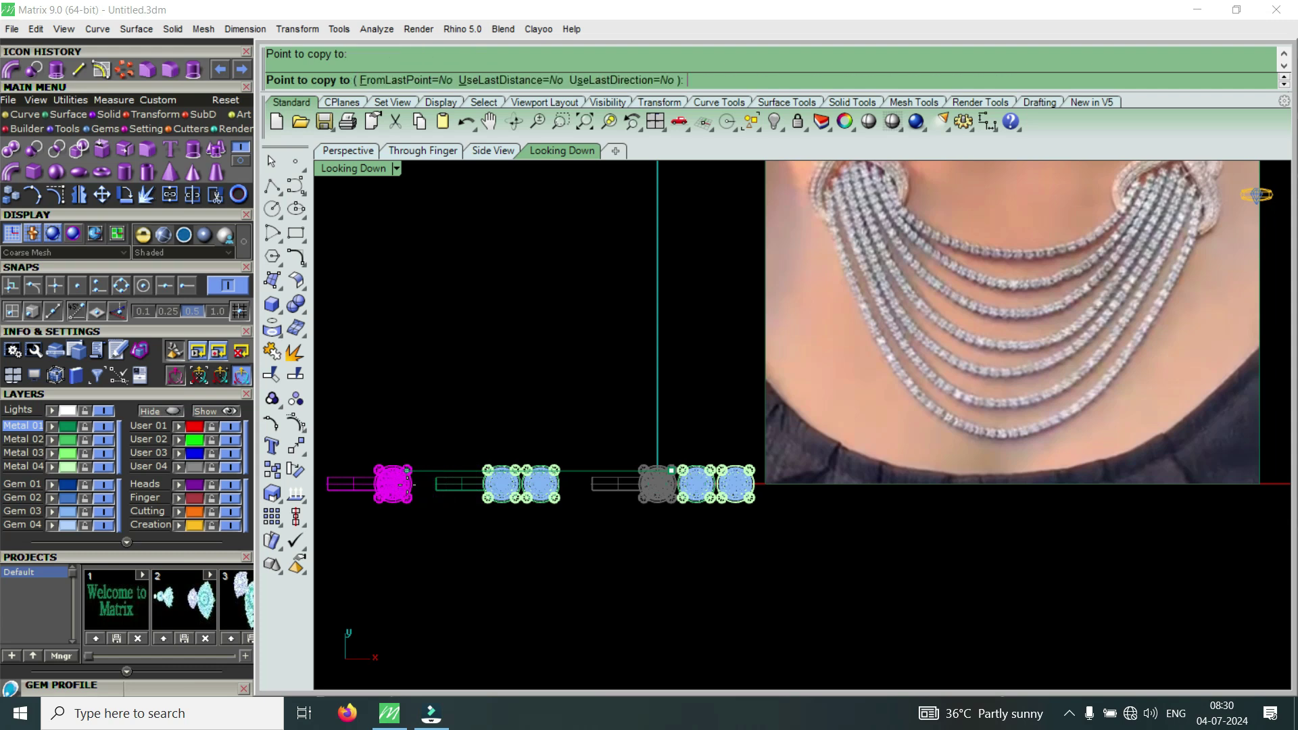
key("Return")
Compare the one-, two- and three-stone links with the strands and their ends in the necklace reference picture
scroll(546, 509, "down", 3)
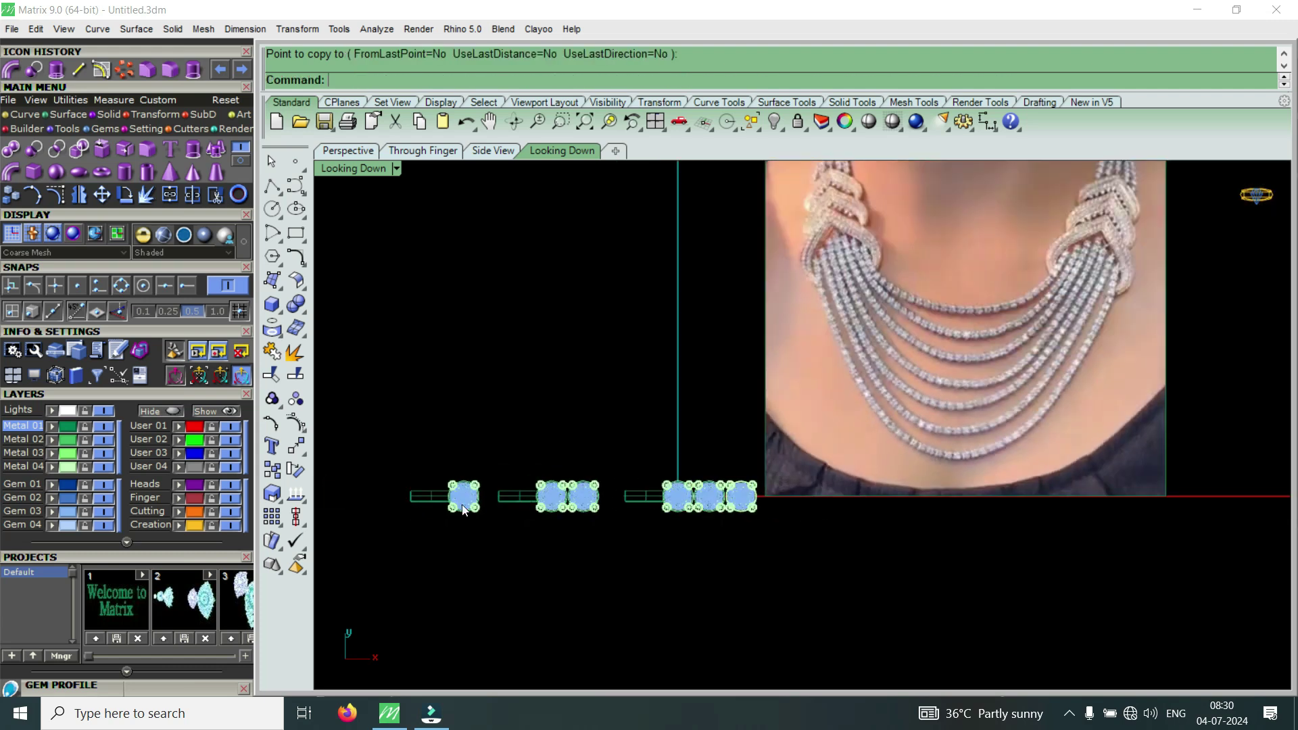
scroll(474, 503, "down", 3)
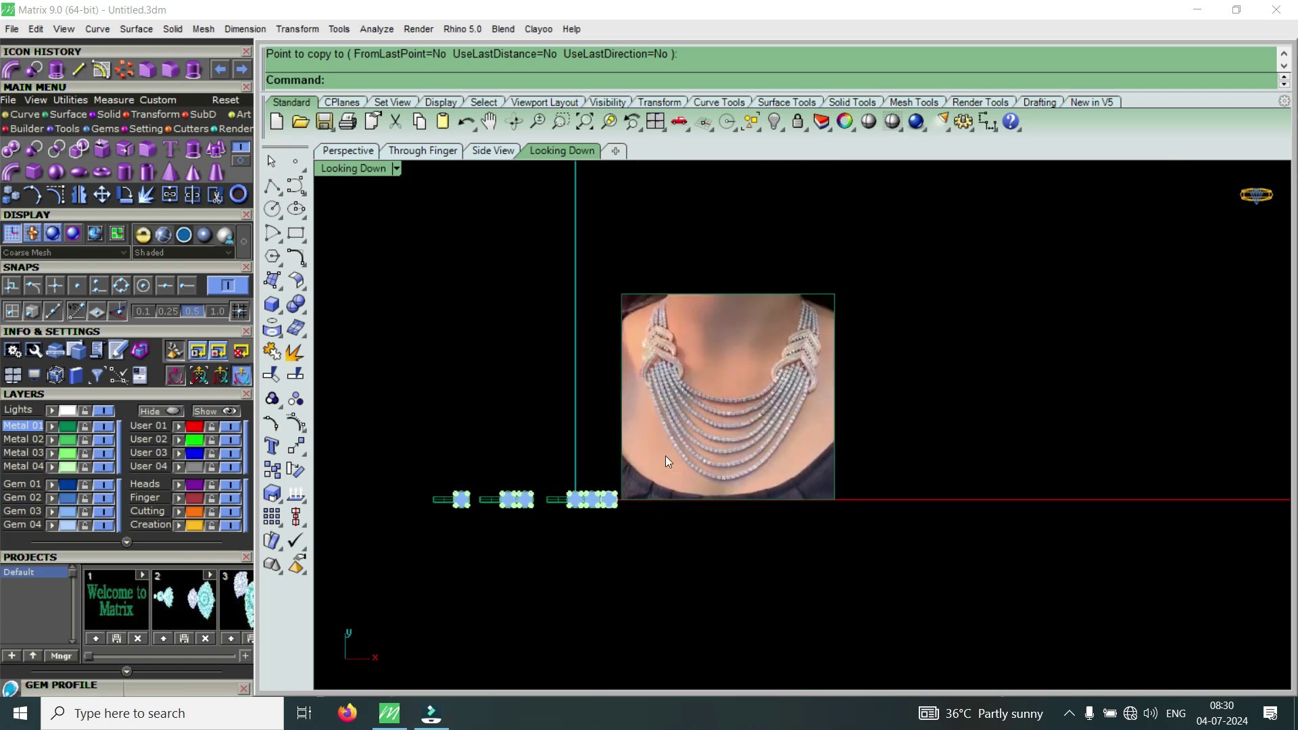
scroll(665, 455, "up", 1)
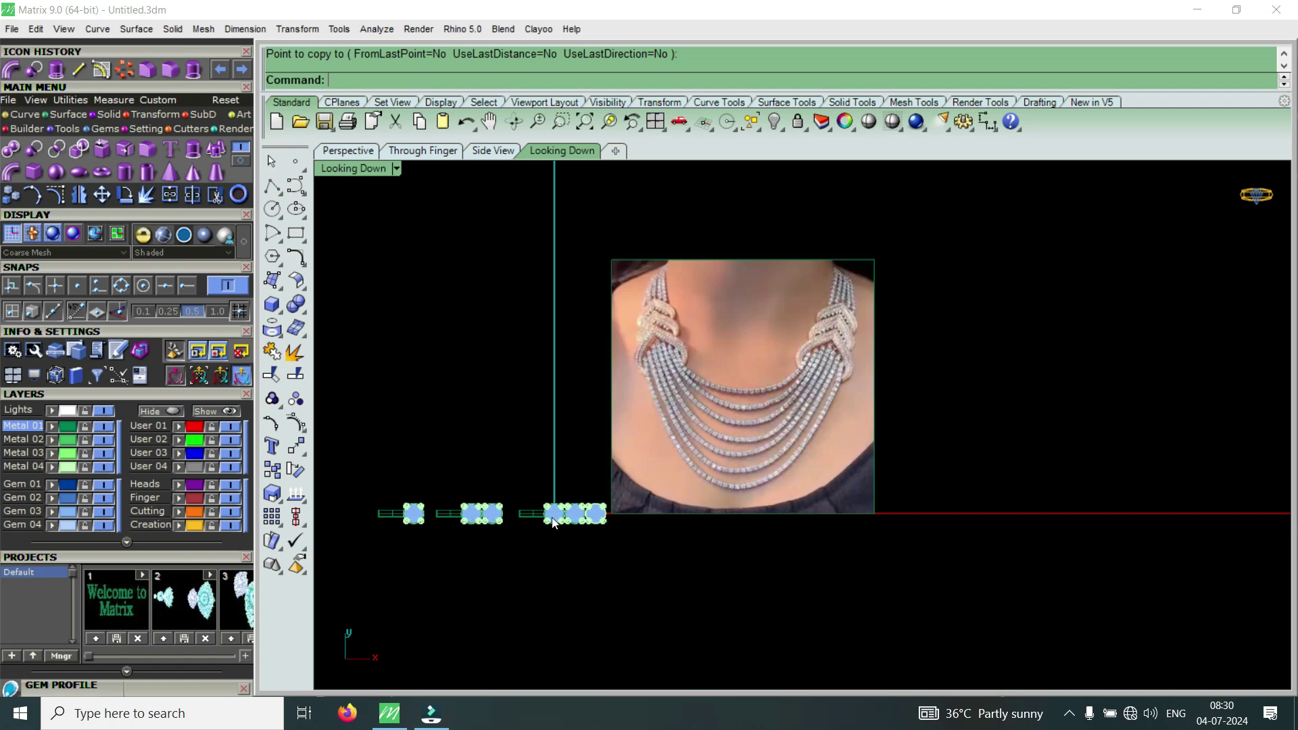
scroll(660, 372, "up", 3)
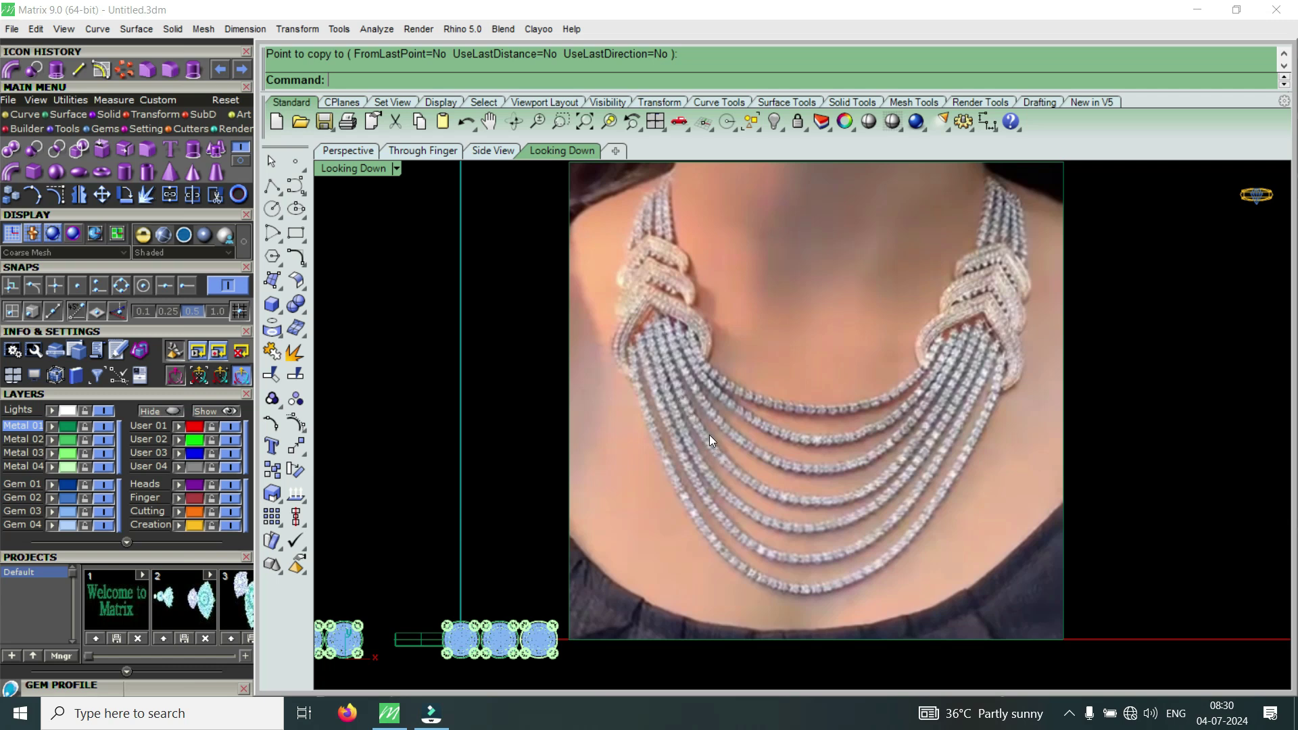
scroll(679, 403, "up", 2)
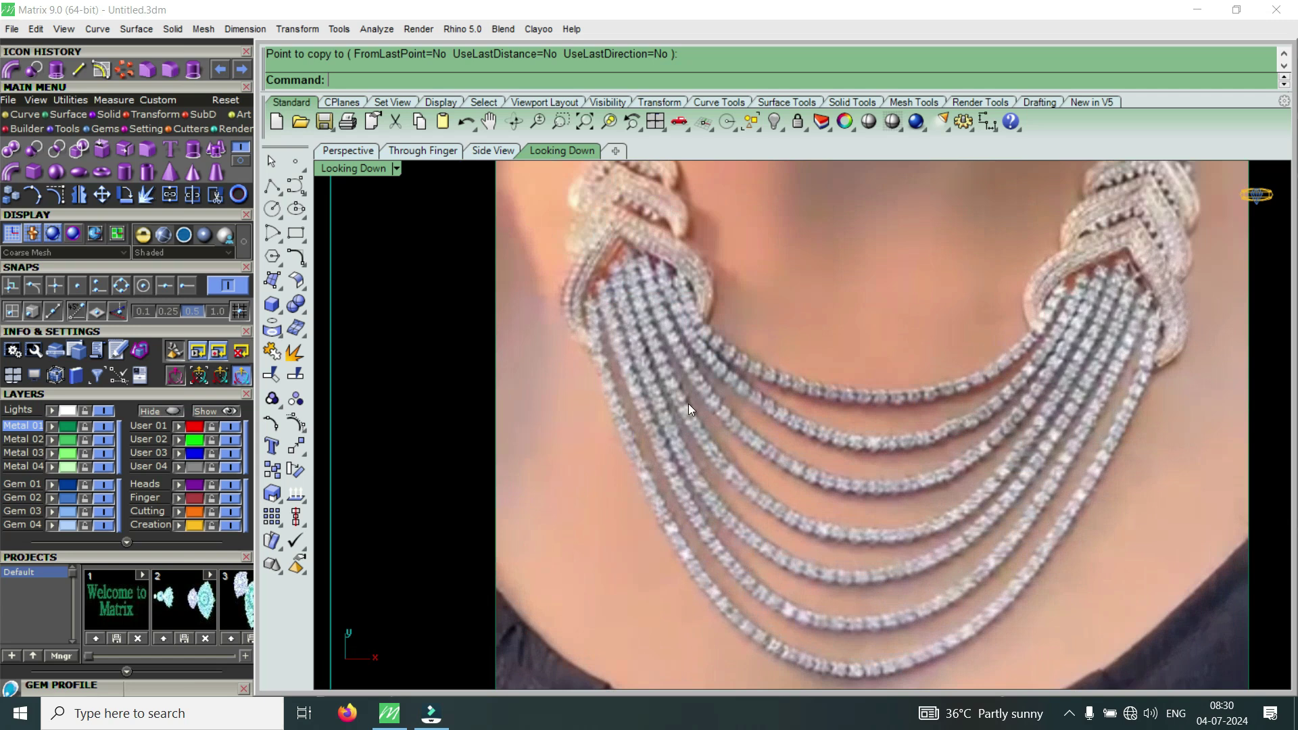
scroll(688, 403, "down", 4)
scroll(467, 541, "up", 1)
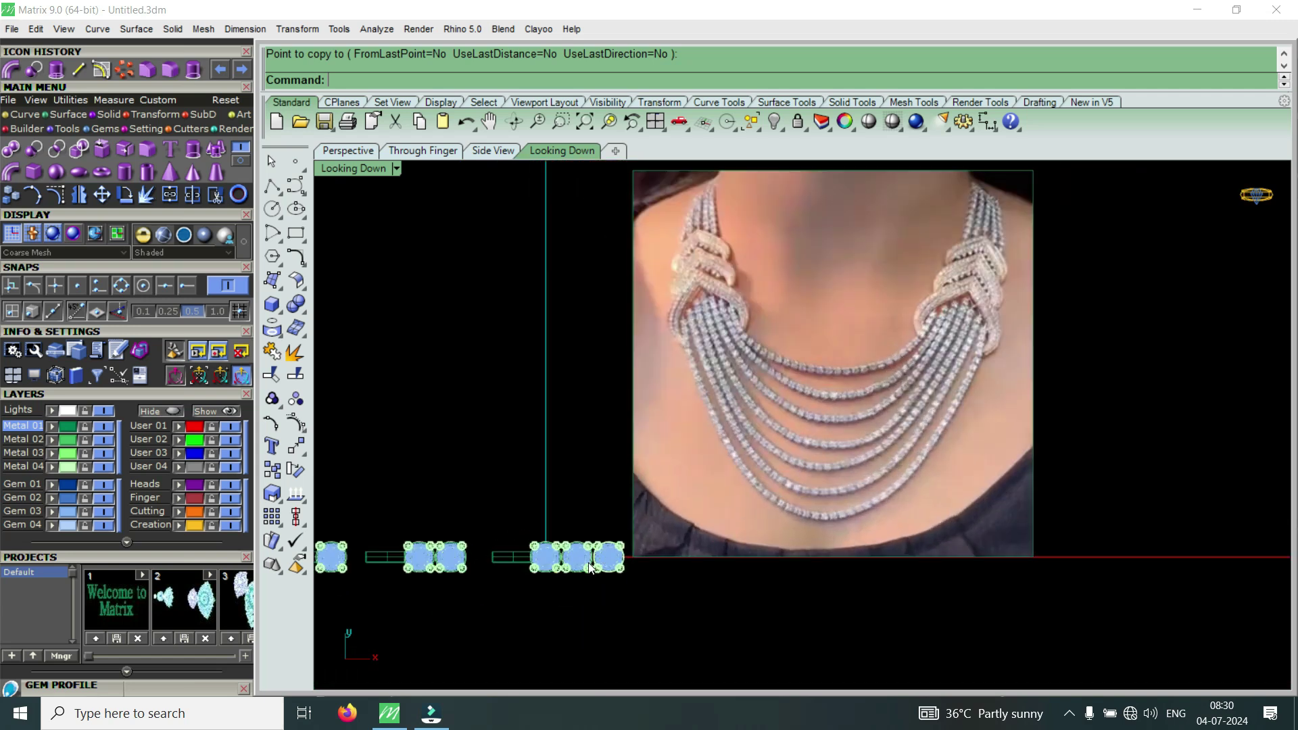
scroll(704, 298, "up", 4)
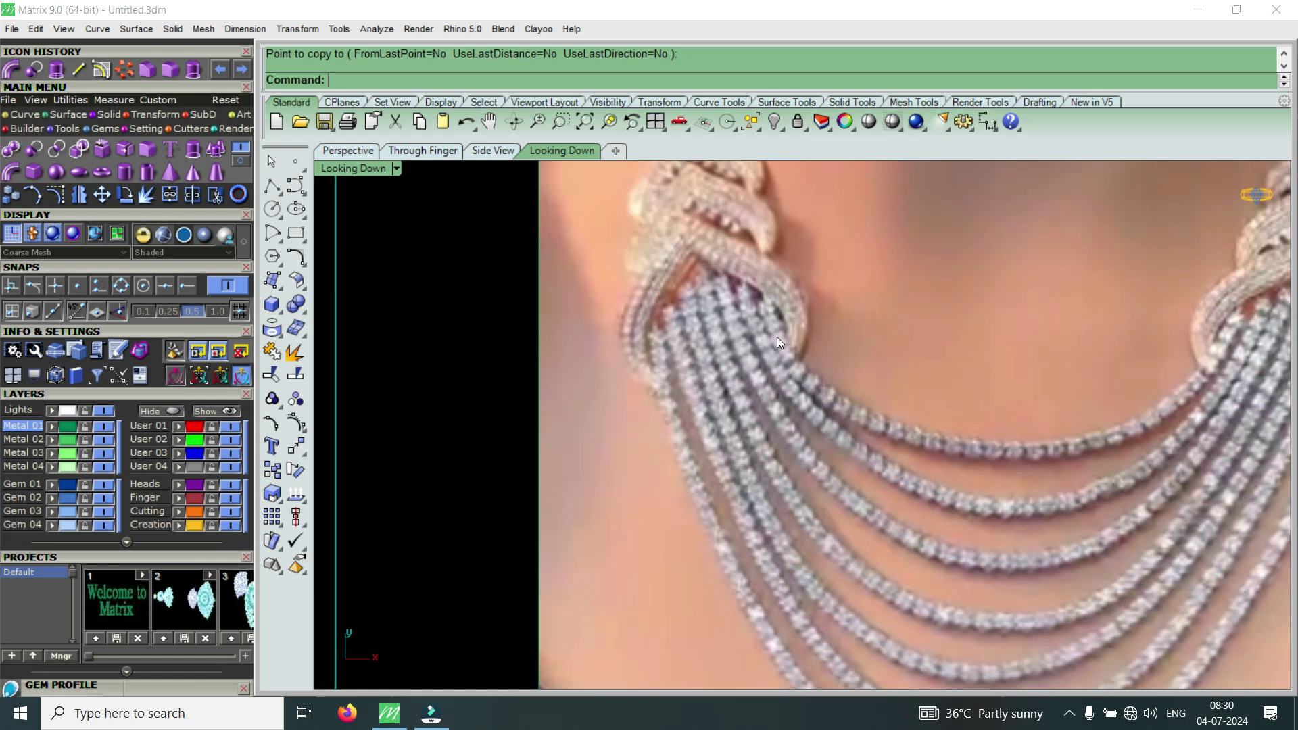
scroll(776, 337, "down", 2)
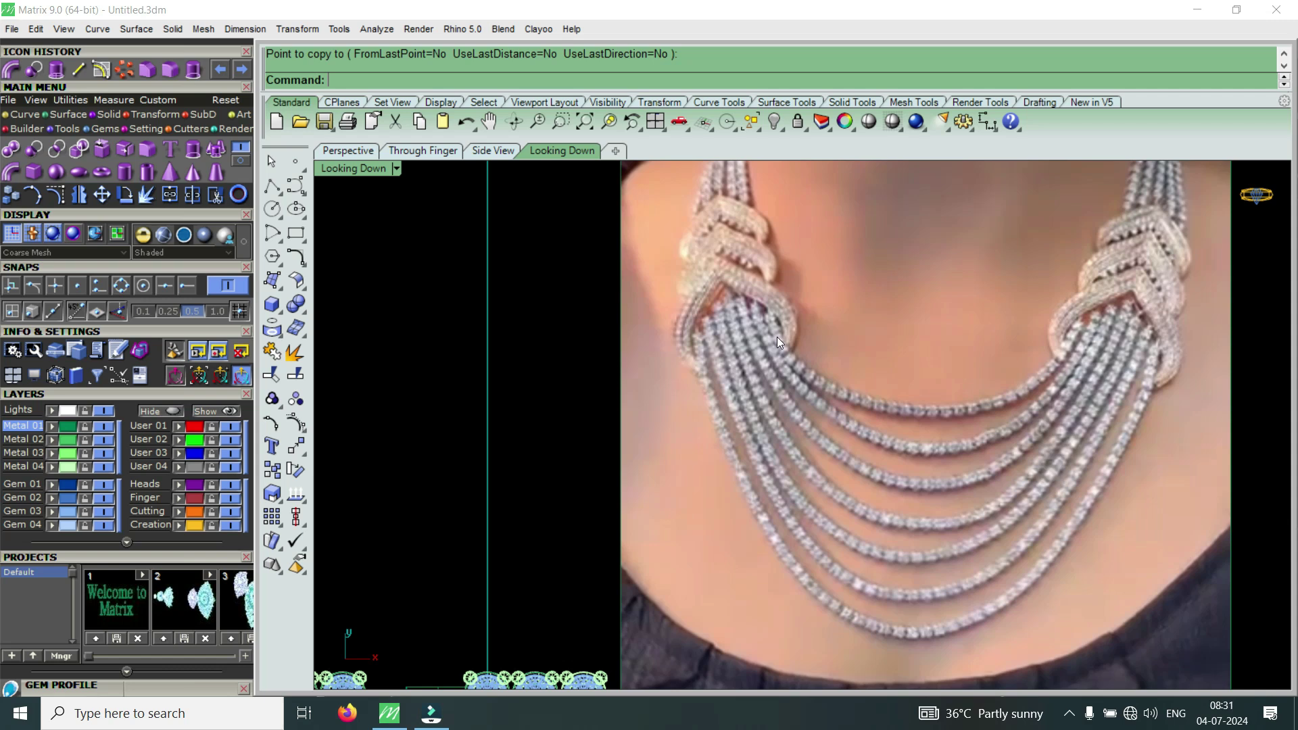
scroll(907, 370, "down", 4)
scroll(805, 438, "up", 5)
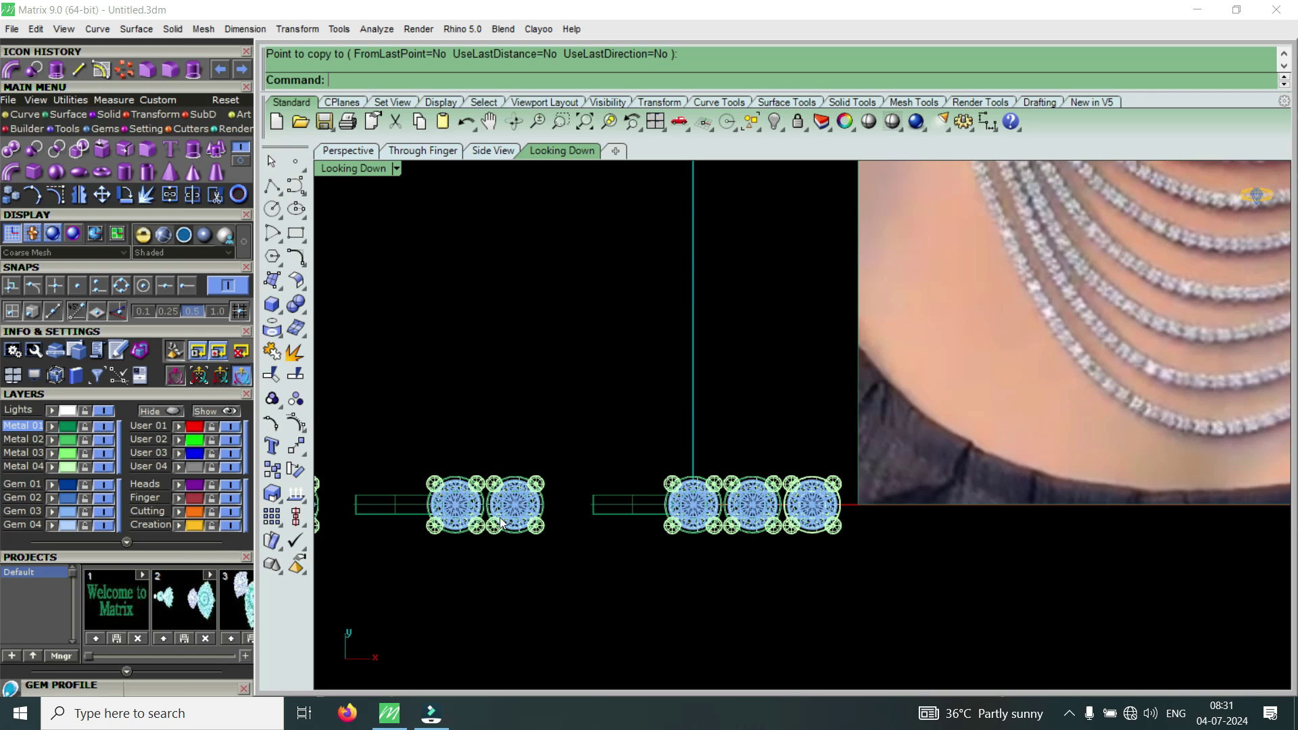
scroll(772, 538, "down", 4)
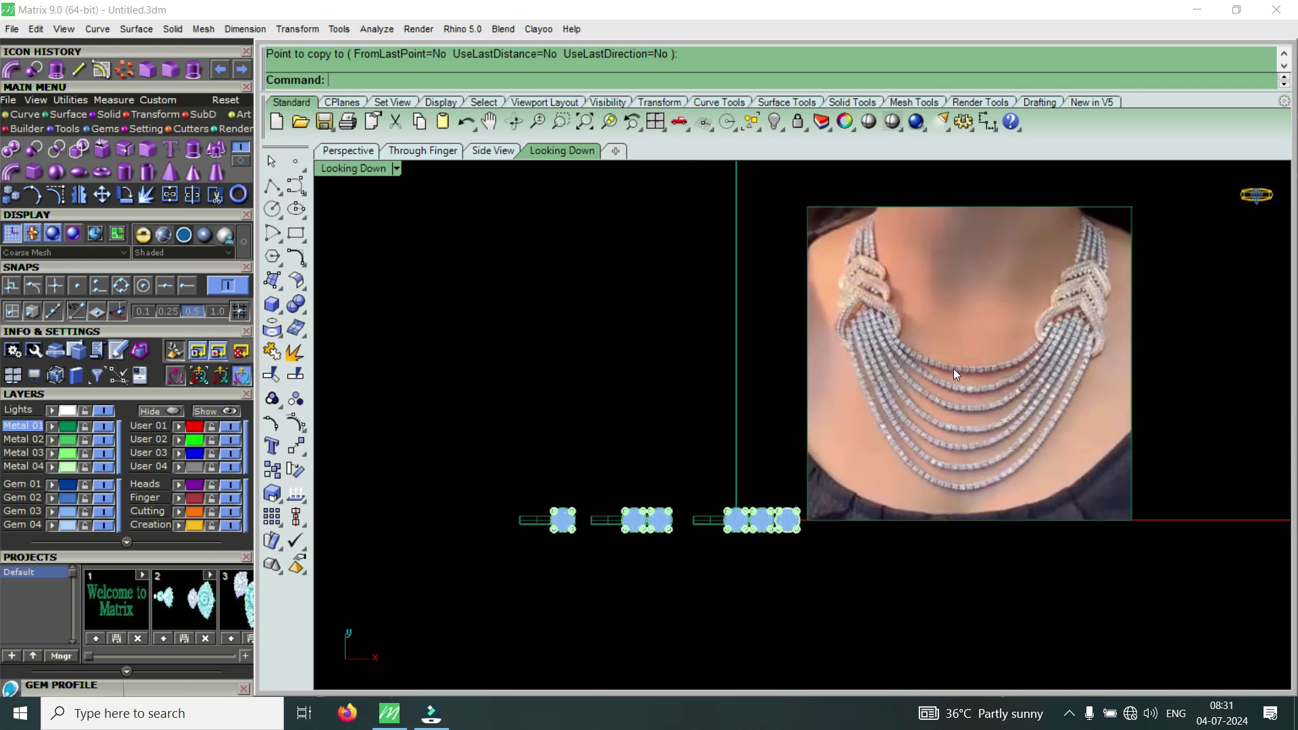
scroll(756, 525, "up", 5)
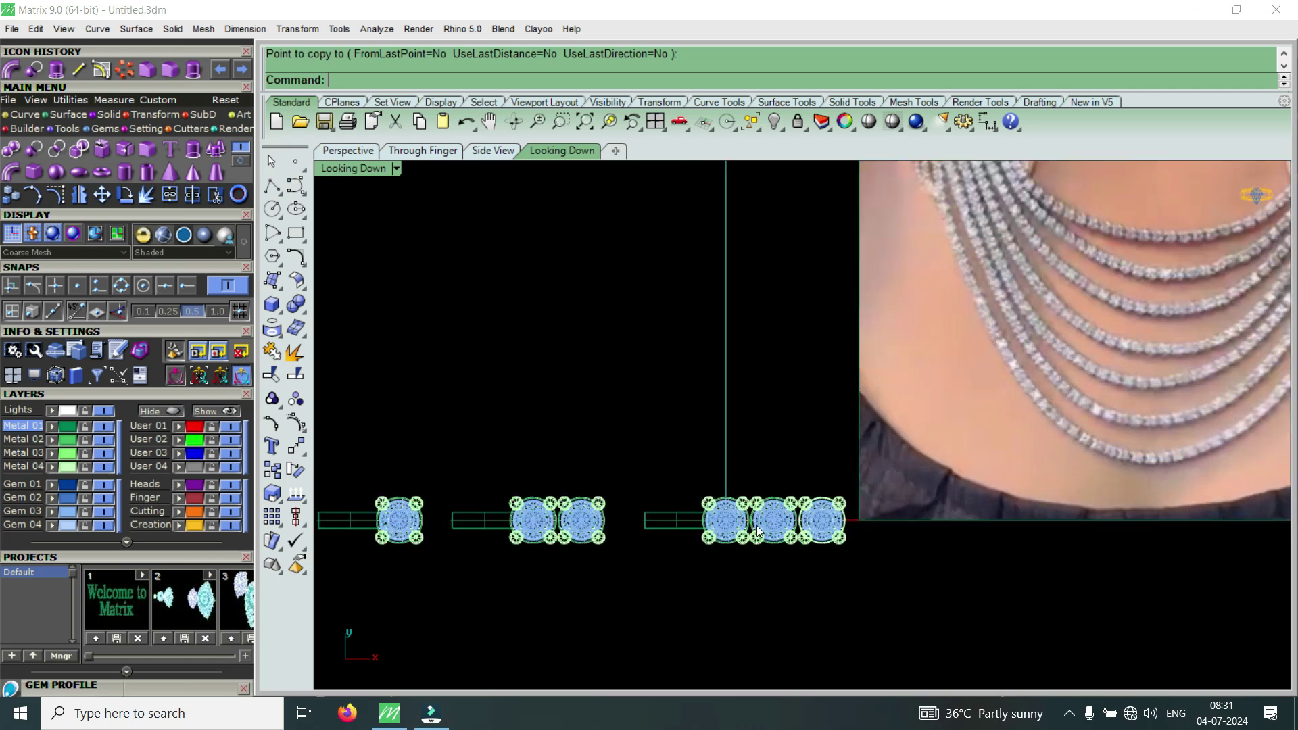
scroll(850, 520, "down", 3)
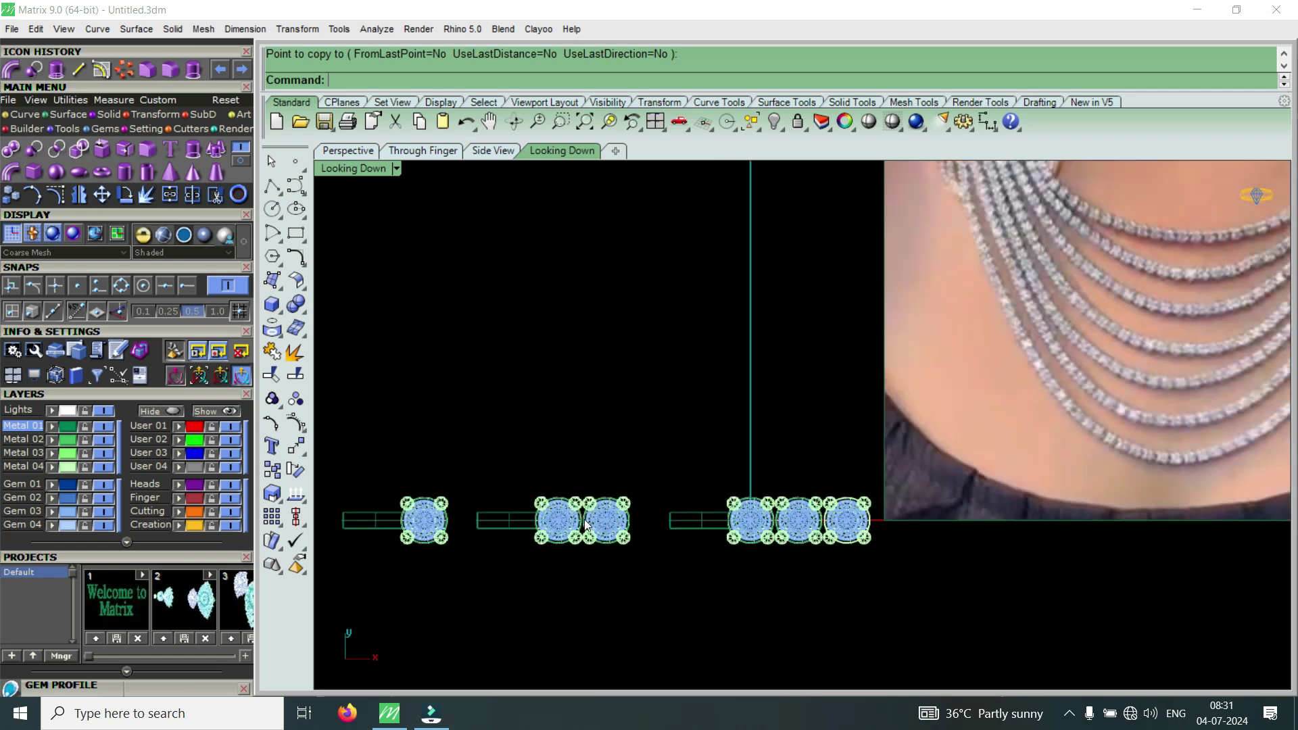
scroll(716, 526, "down", 1)
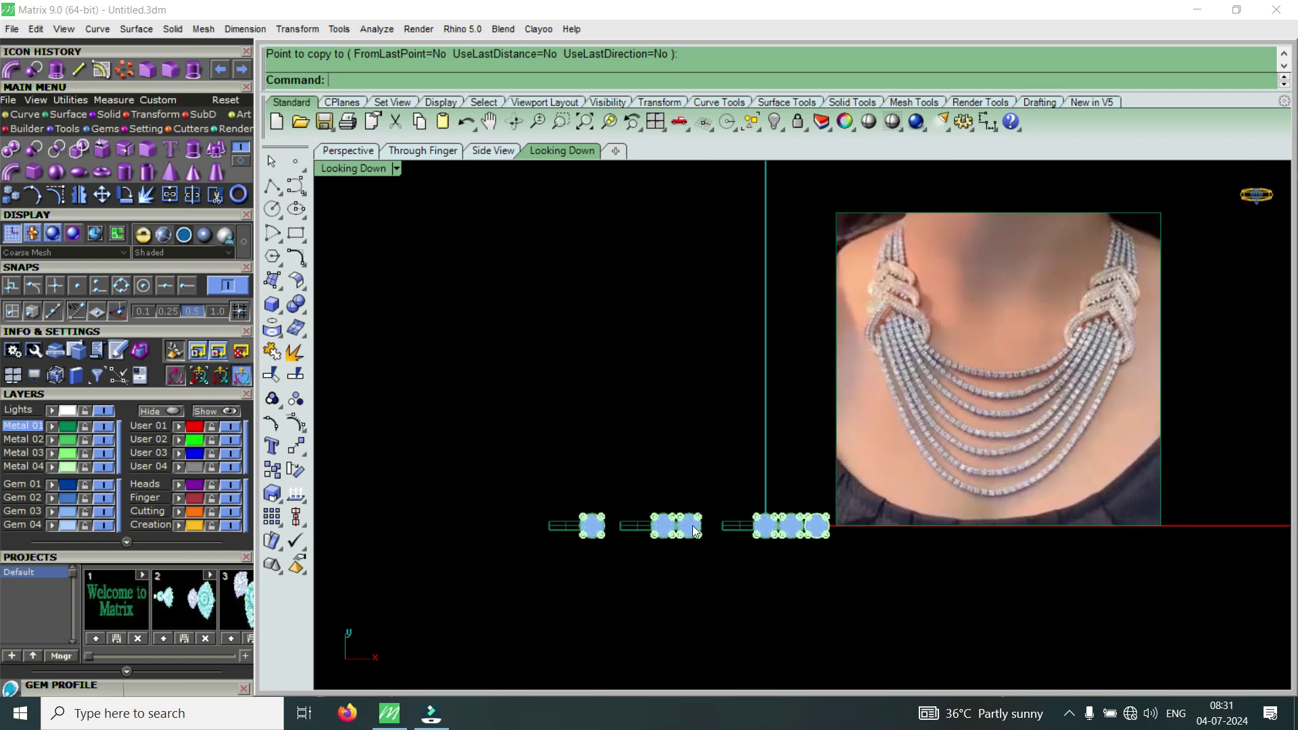
Examine the stones, prongs and connecting pipes of the one-, two- and three-stone links from above
scroll(736, 525, "up", 2)
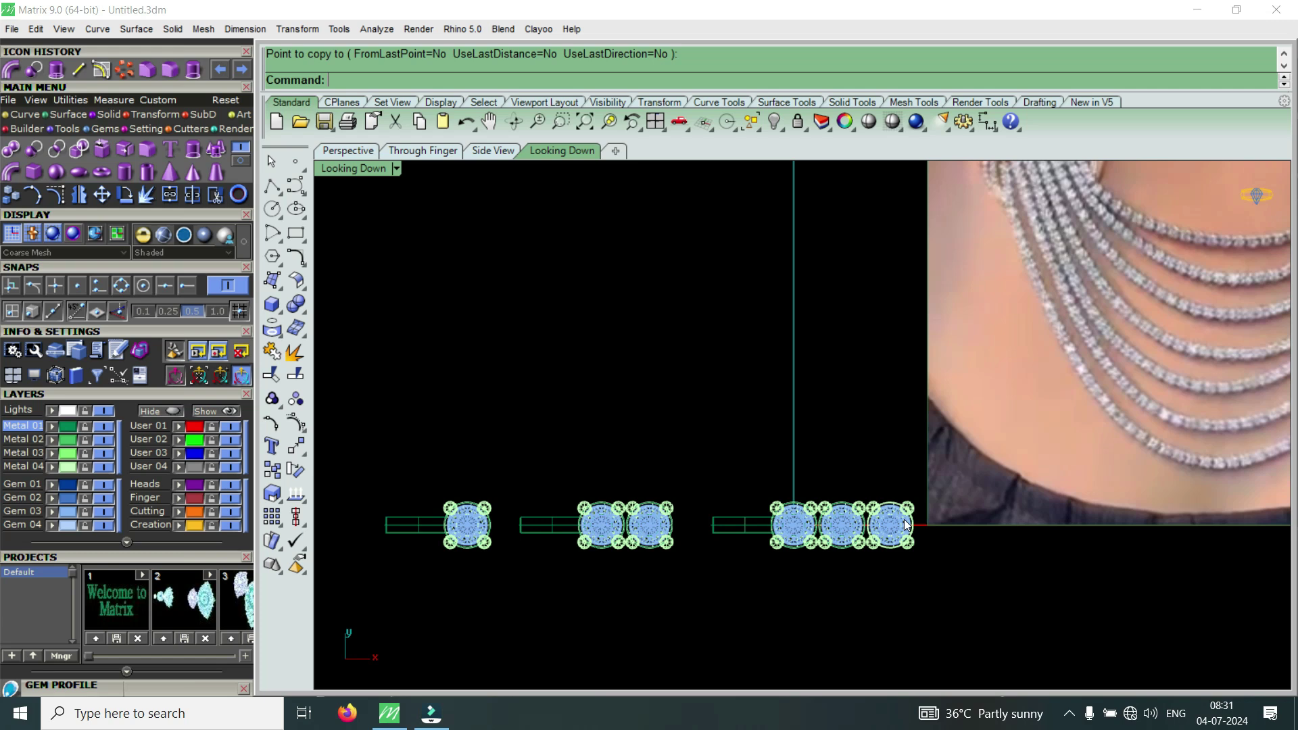
scroll(906, 524, "up", 2)
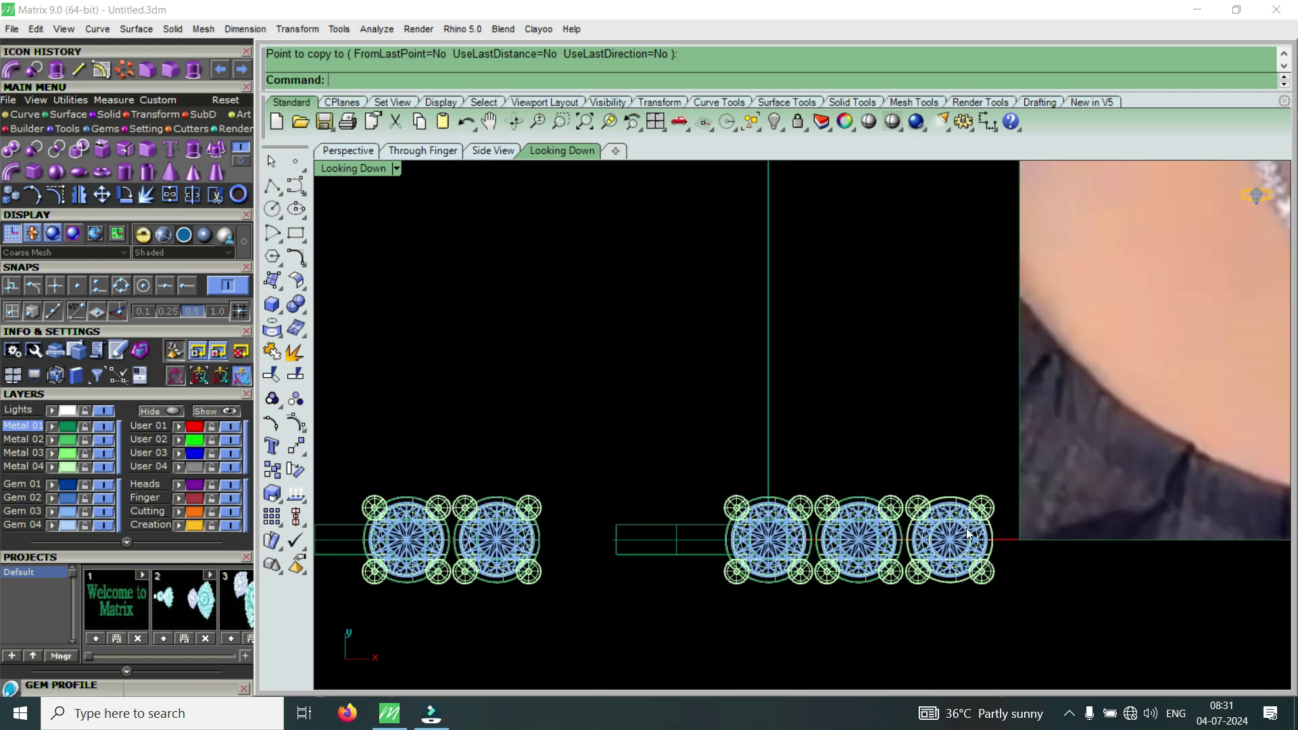
scroll(968, 534, "down", 2)
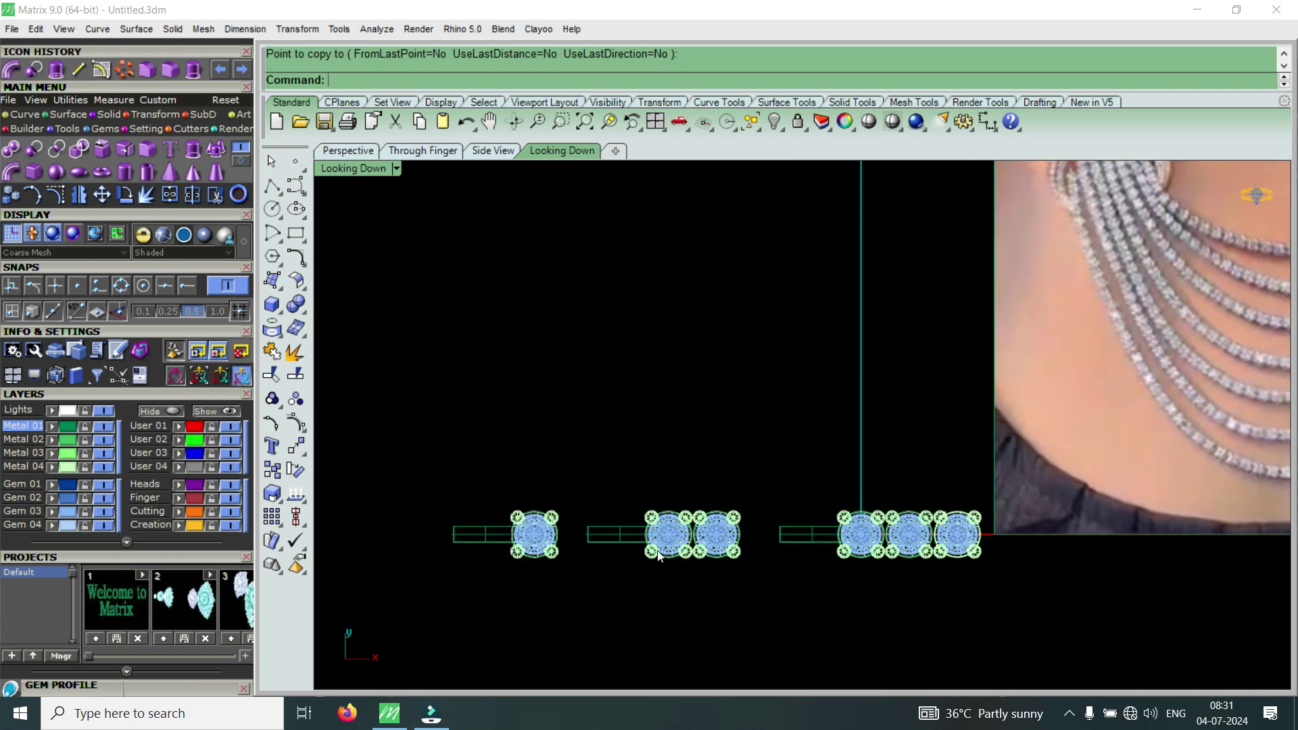
scroll(659, 554, "down", 3)
scroll(578, 552, "up", 3)
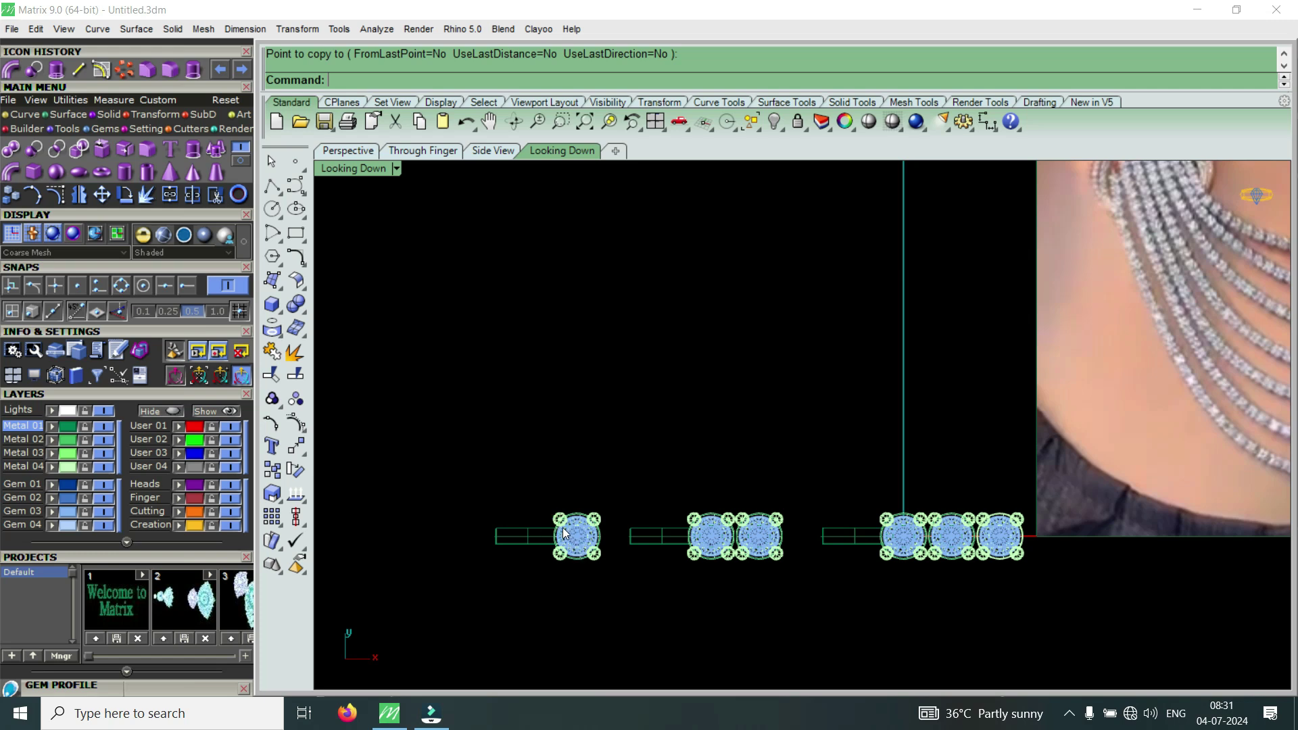
scroll(544, 533, "up", 4)
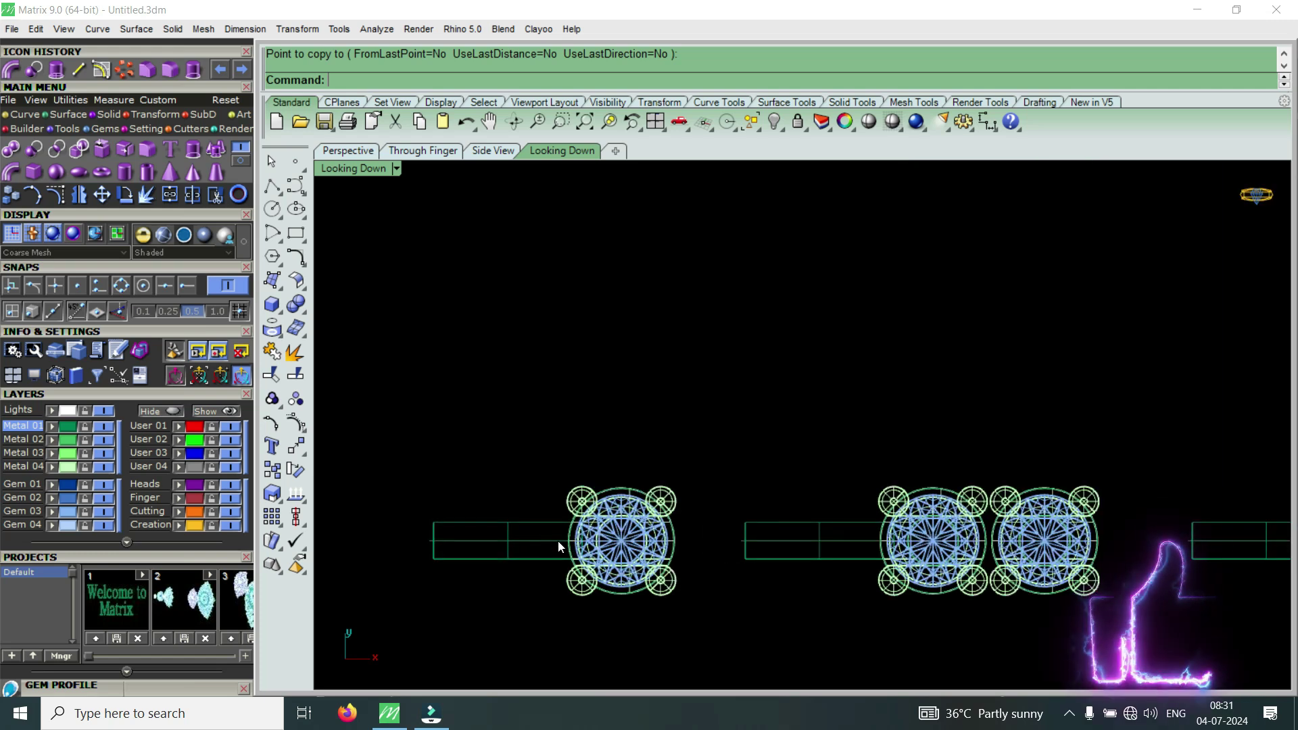
scroll(557, 540, "down", 6)
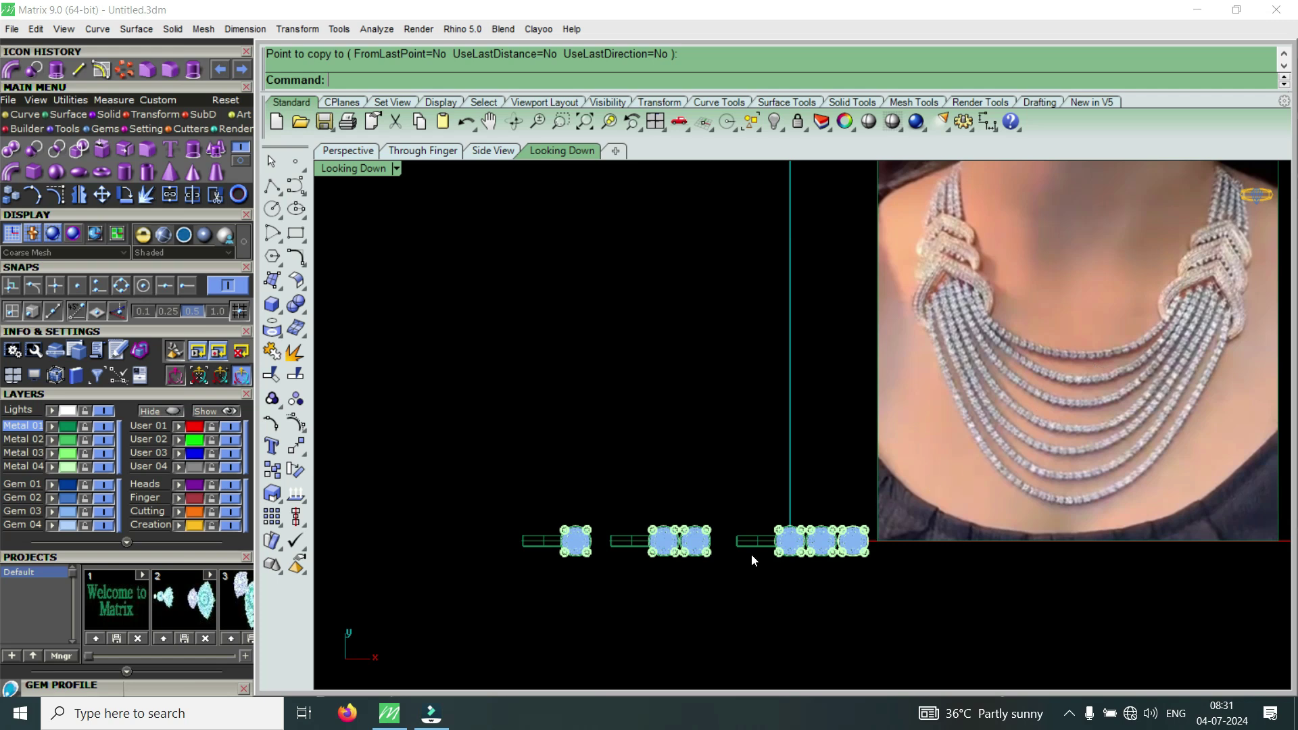
scroll(747, 553, "up", 2)
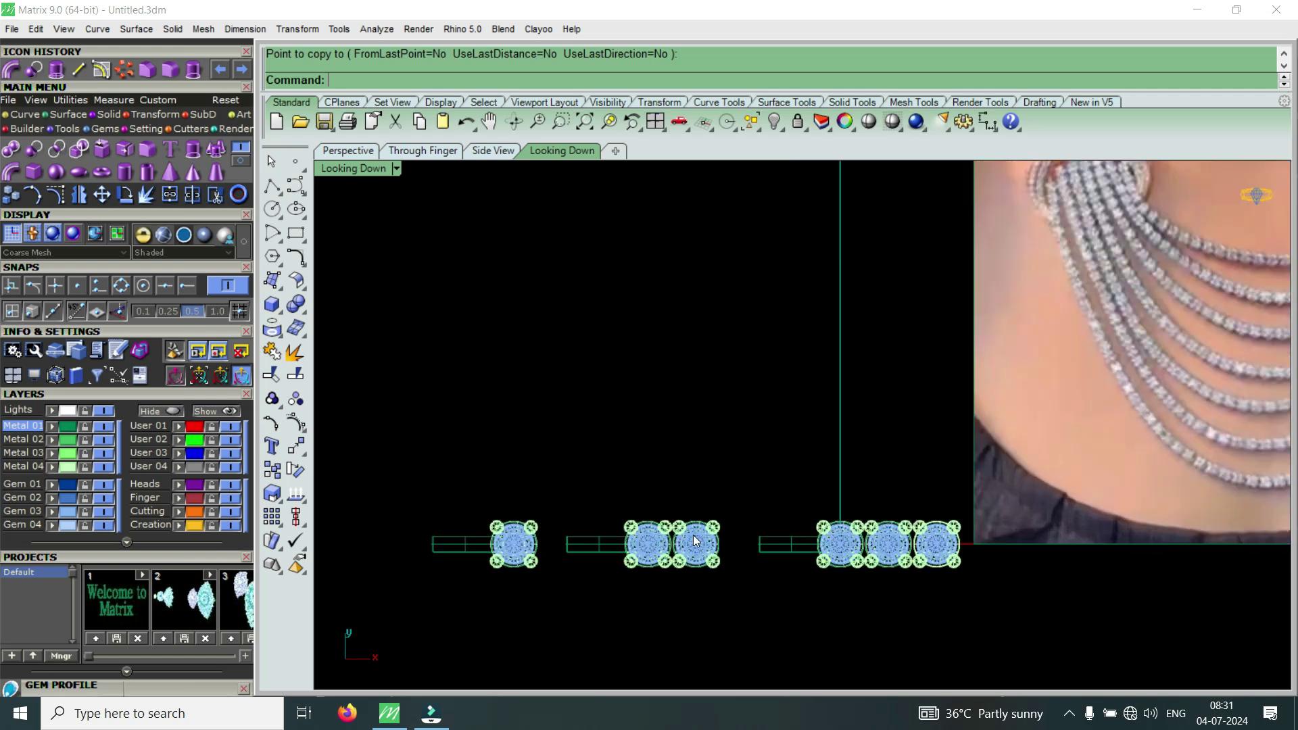
In the Perspective view, assign the connecting pipes of all three links to the Finger layer and hide that layer
double_click(373, 171)
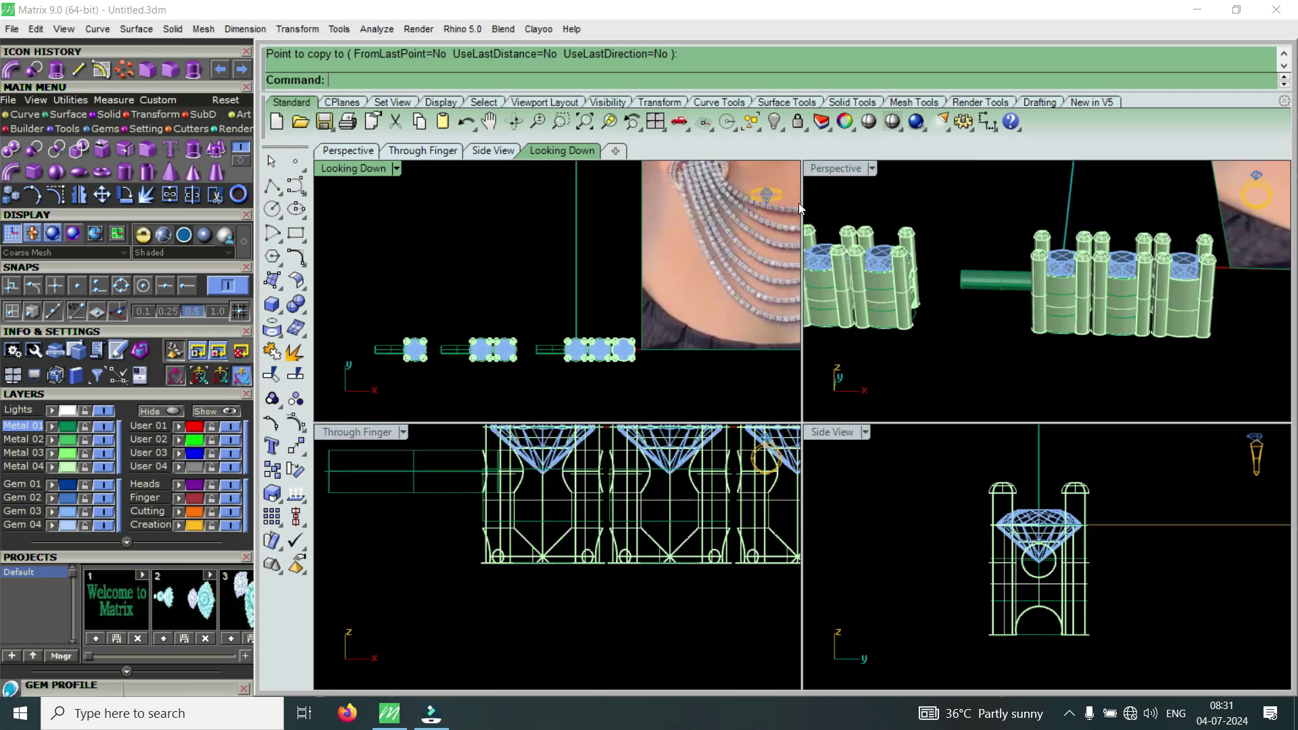
double_click(836, 169)
right_click_drag(969, 525, 909, 536)
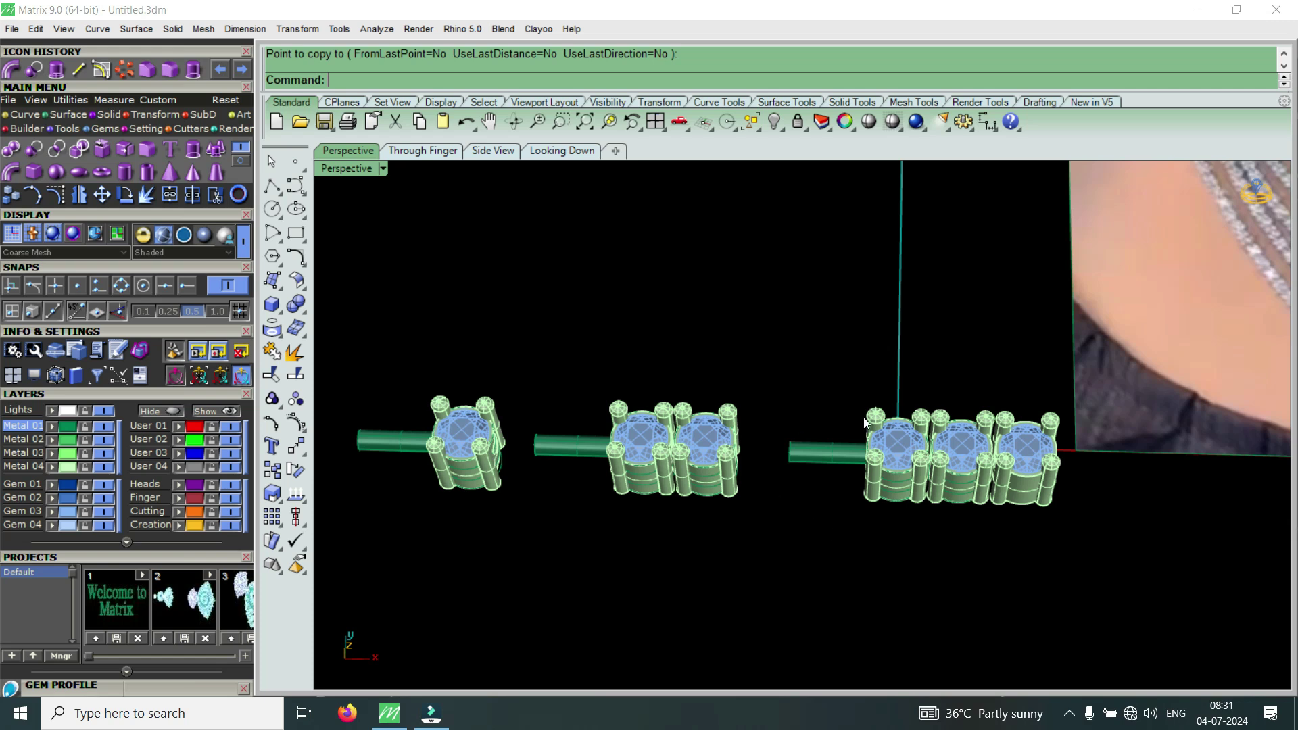
scroll(793, 546, "up", 6)
right_click_drag(829, 406, 752, 391)
left_click(837, 413)
scroll(757, 391, "down", 5)
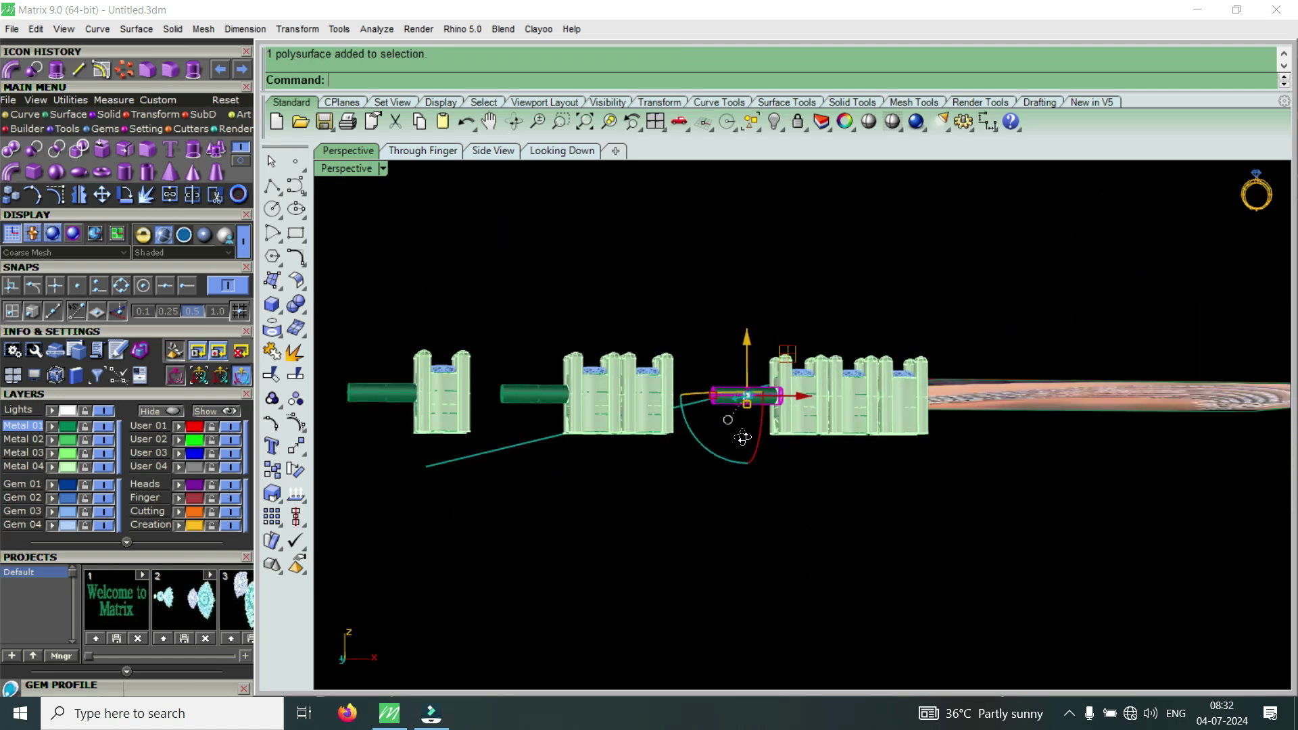
left_click(534, 413, "shift")
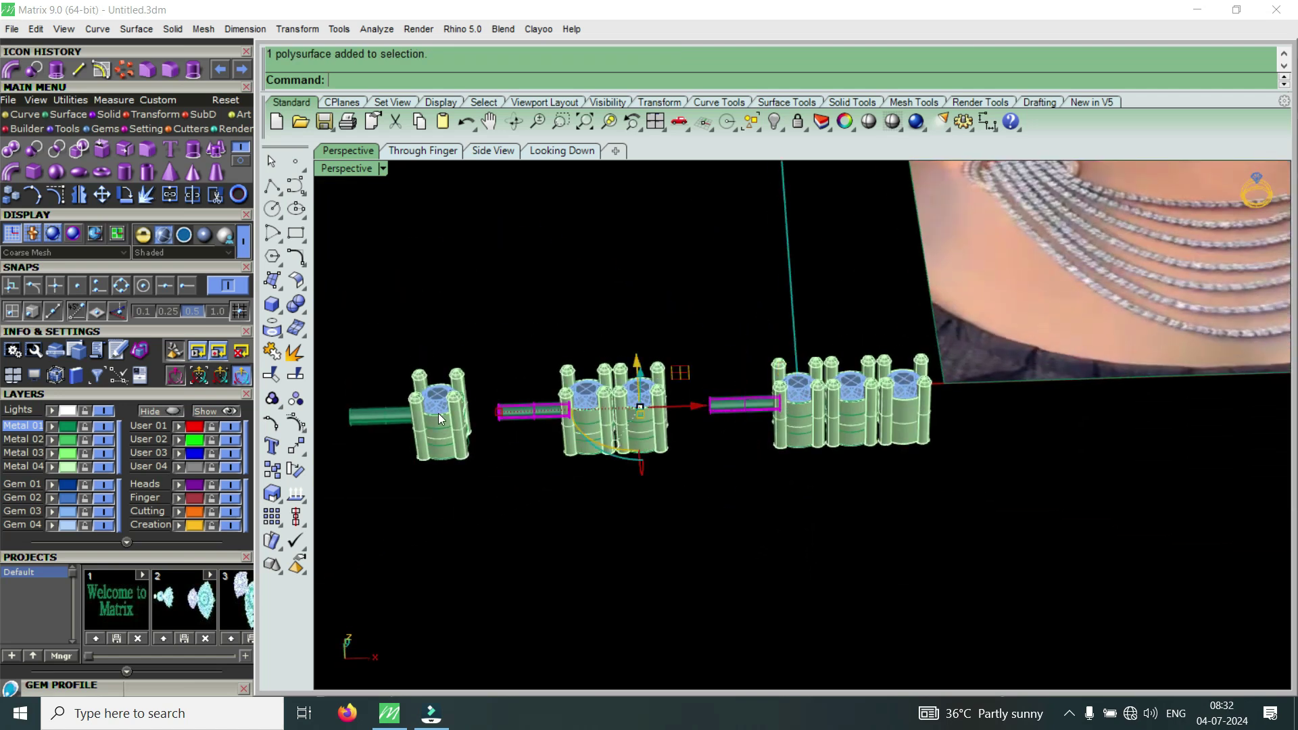
left_click(388, 418, "shift")
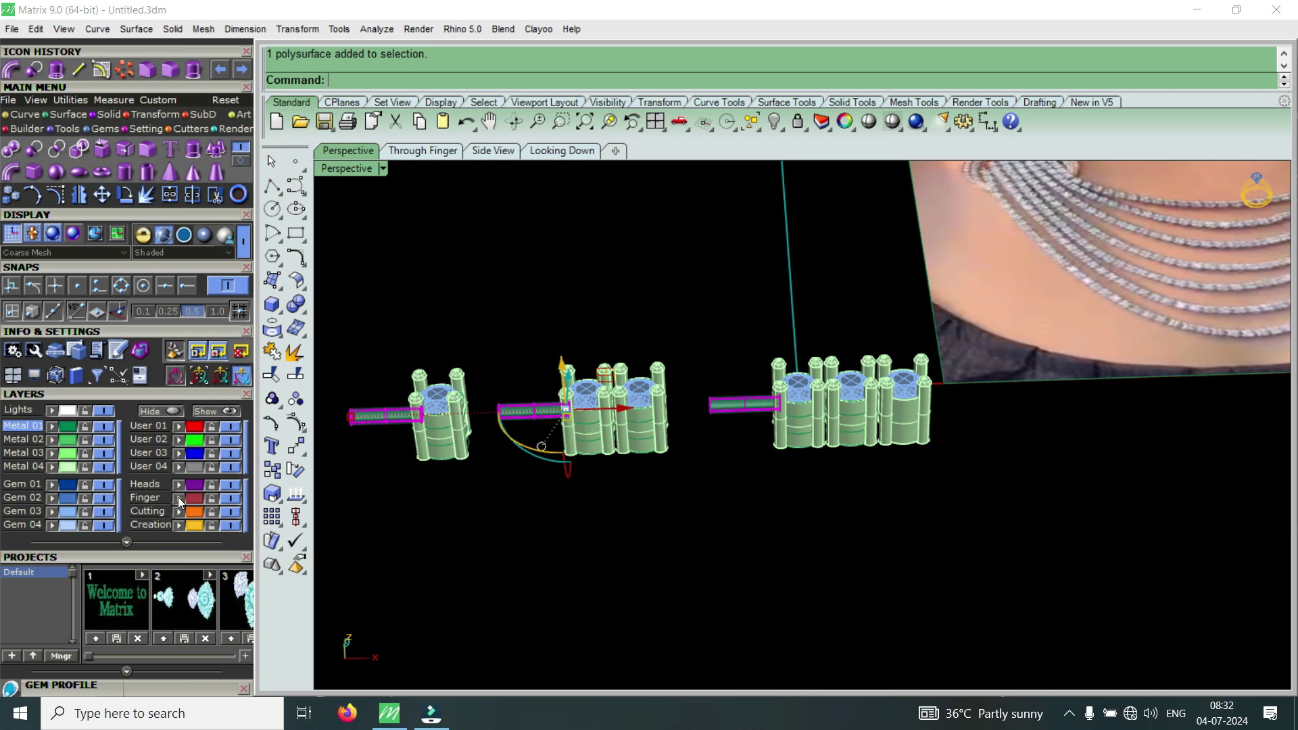
left_click(230, 498)
Inspect the undersides, culet openings and side holes of the one-, two- and three-stone settings without their pipes
scroll(577, 406, "up", 3)
right_click_drag(577, 406, 673, 416)
scroll(765, 452, "up", 4)
scroll(723, 423, "up", 4)
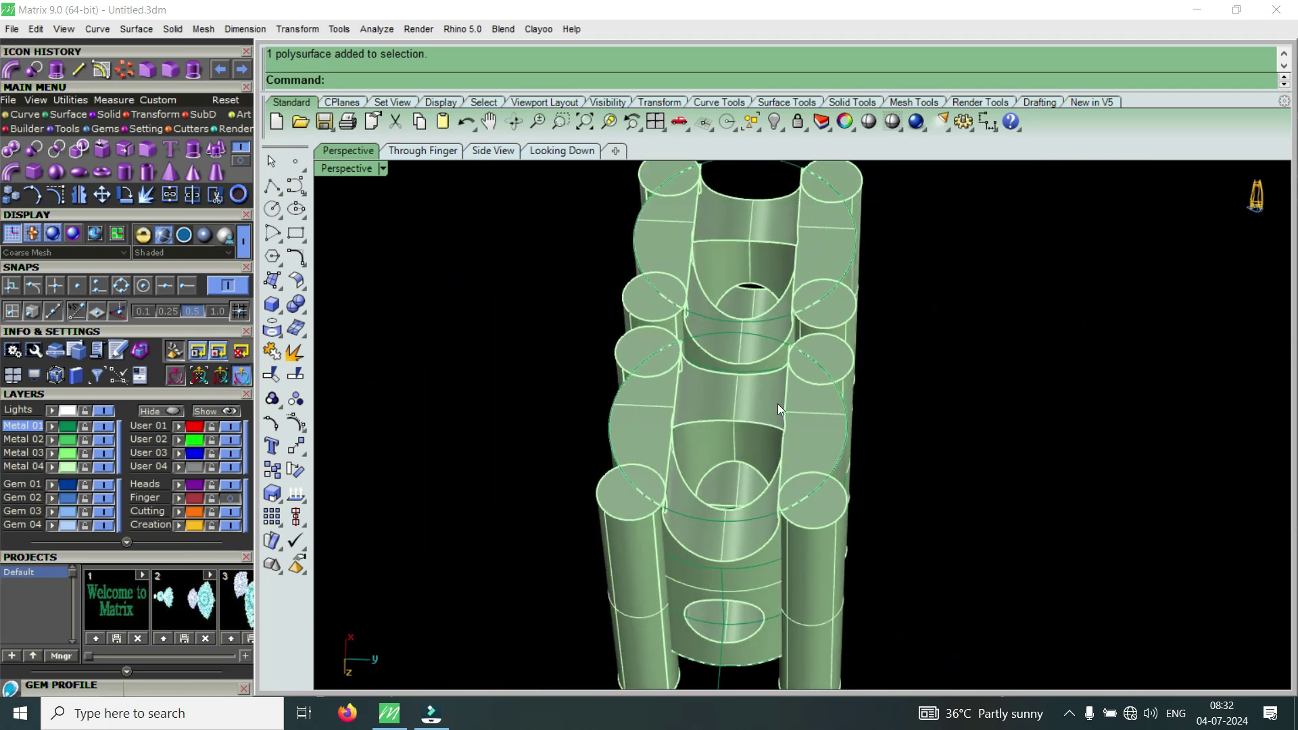
right_click_drag(723, 343, 647, 384)
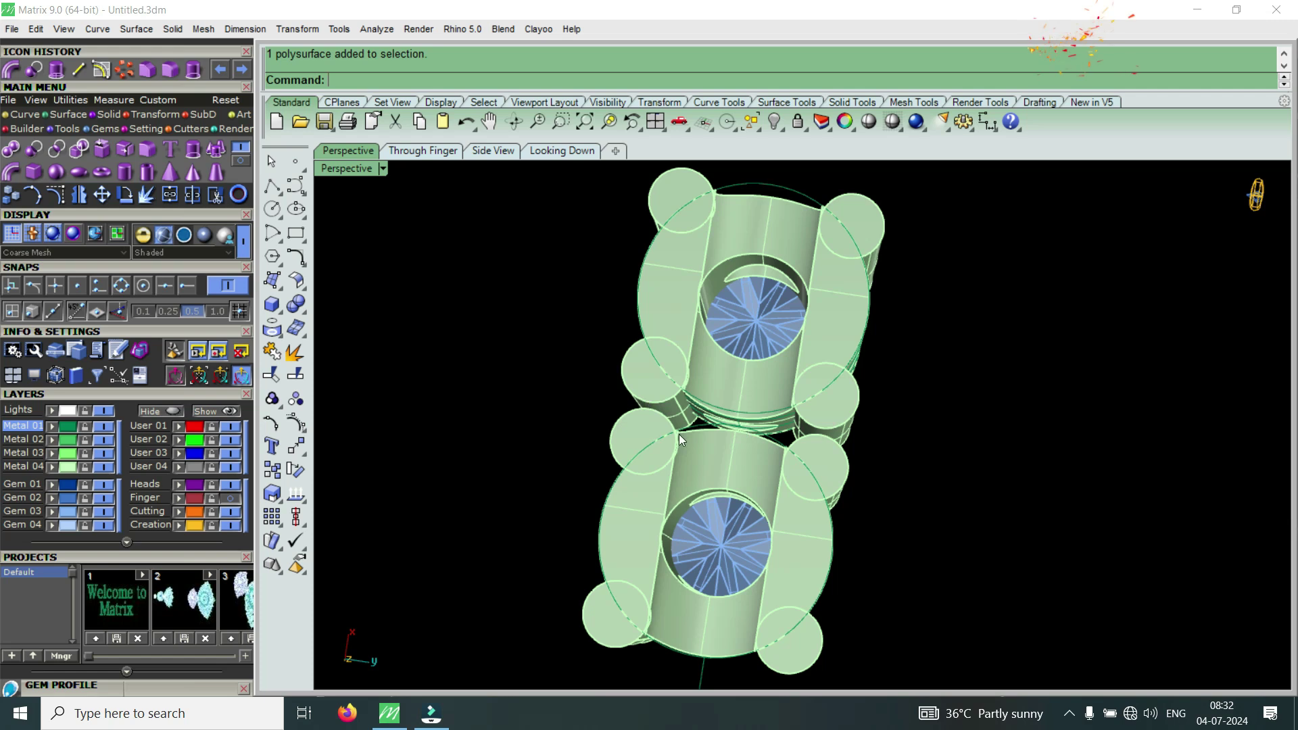
scroll(679, 434, "up", 3)
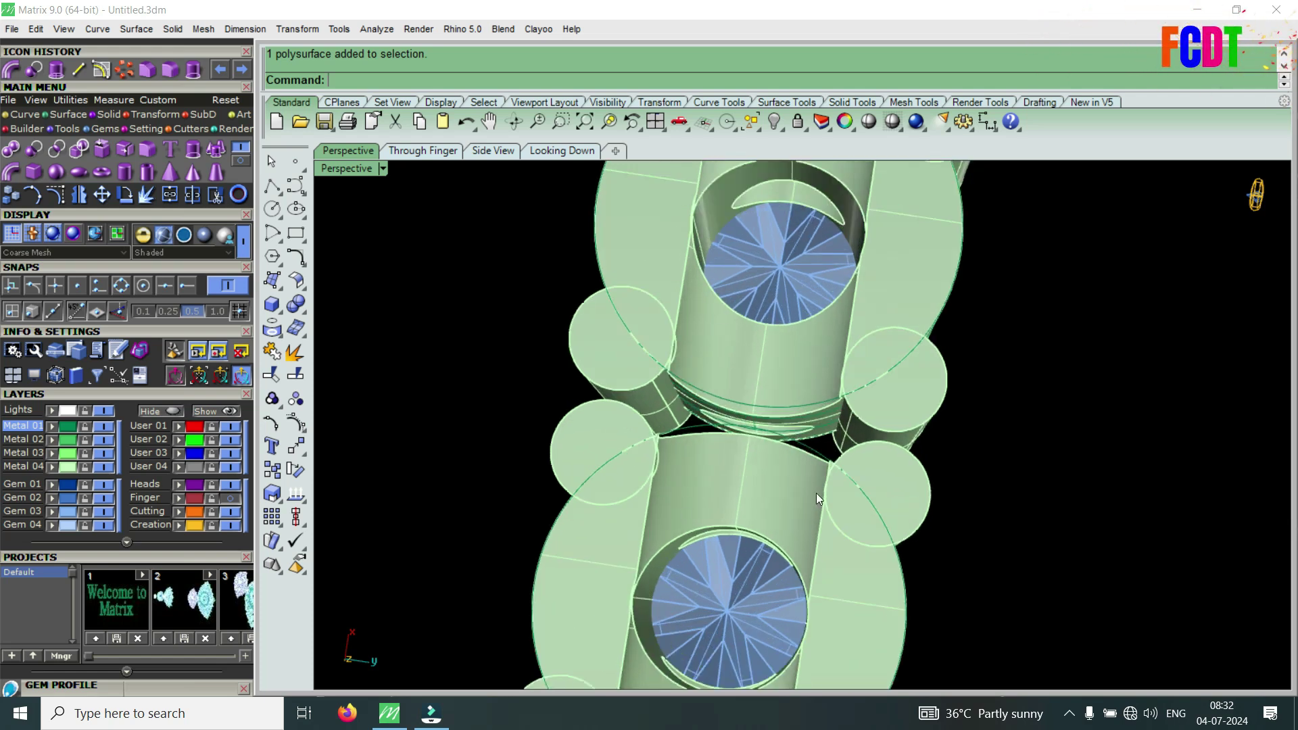
right_click_drag(753, 406, 808, 345)
right_click_drag(778, 287, 898, 306)
scroll(804, 353, "down", 5)
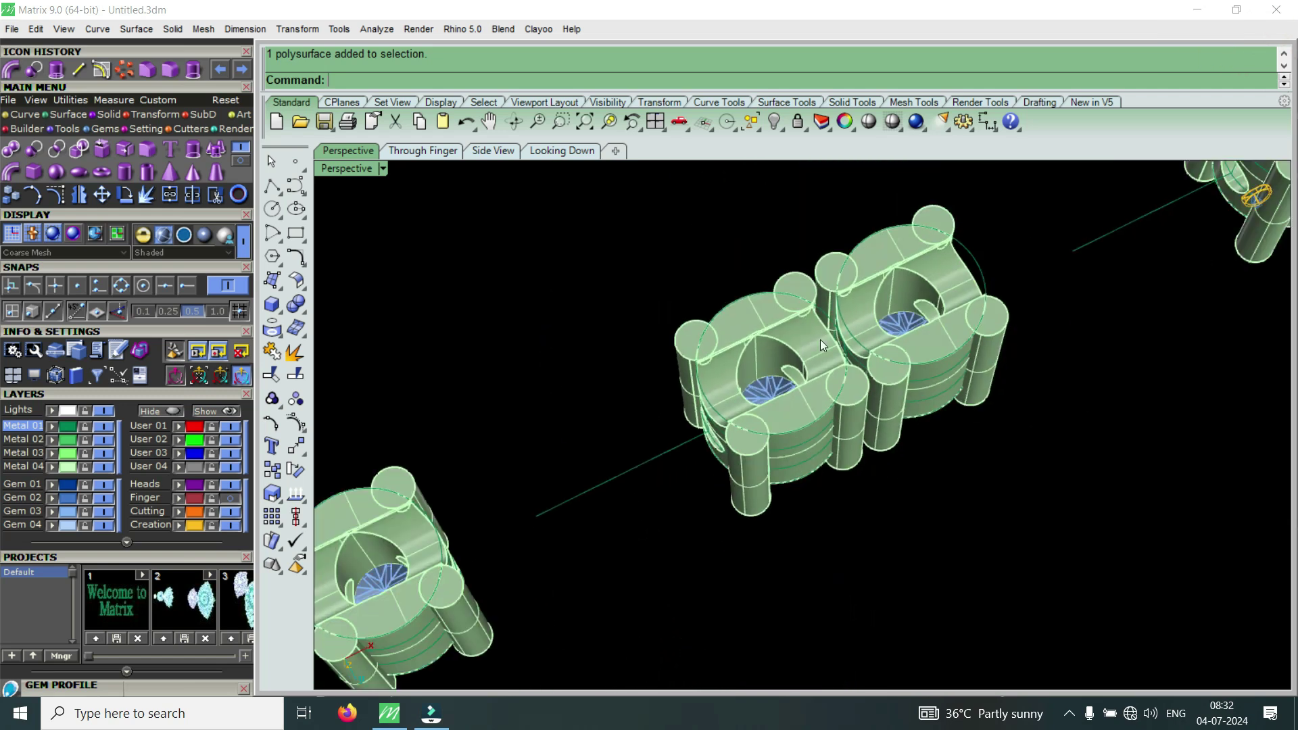
scroll(868, 308, "up", 5)
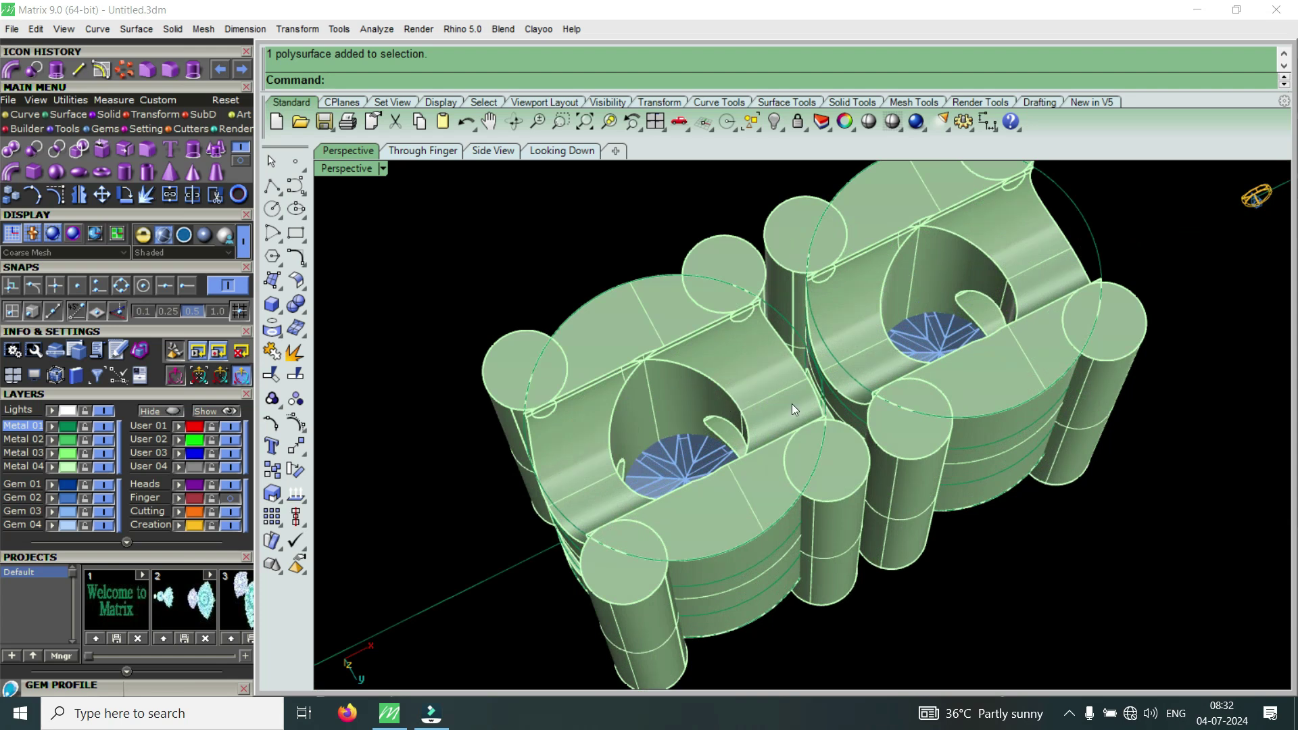
scroll(820, 400, "down", 6)
scroll(851, 372, "up", 4)
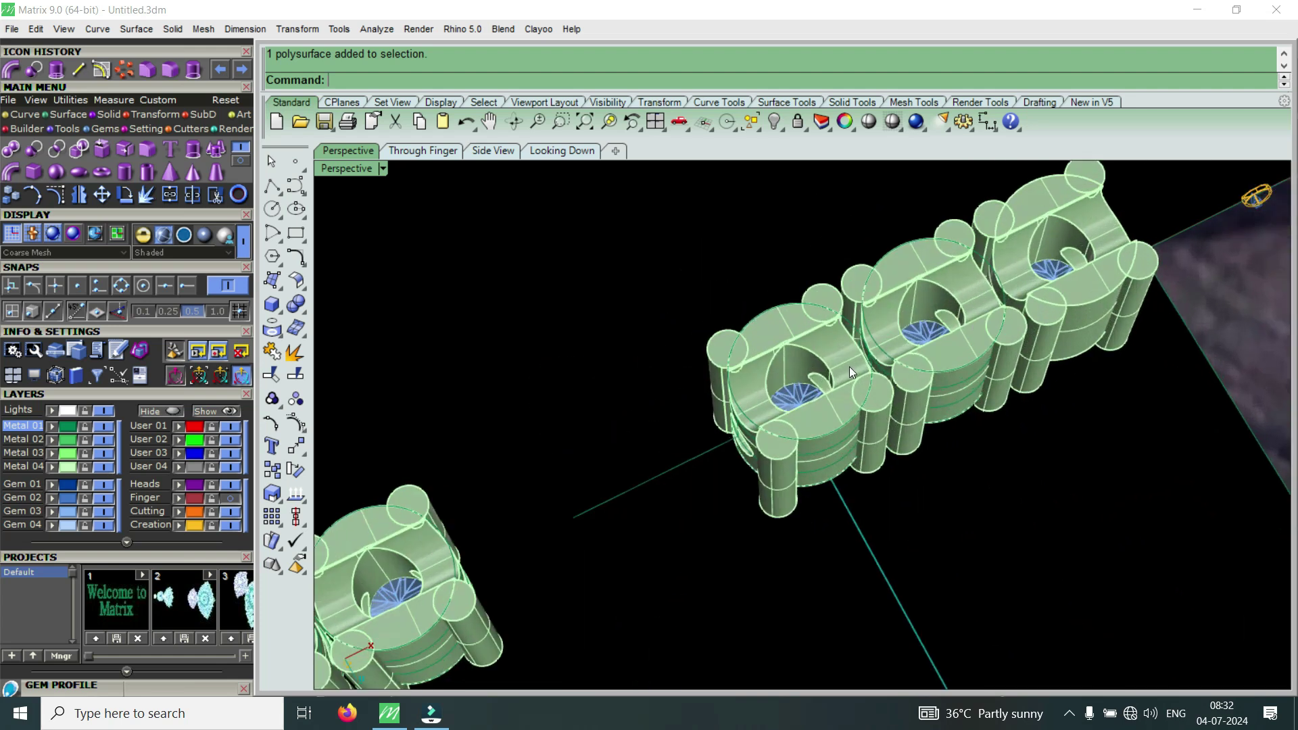
scroll(846, 413, "down", 5)
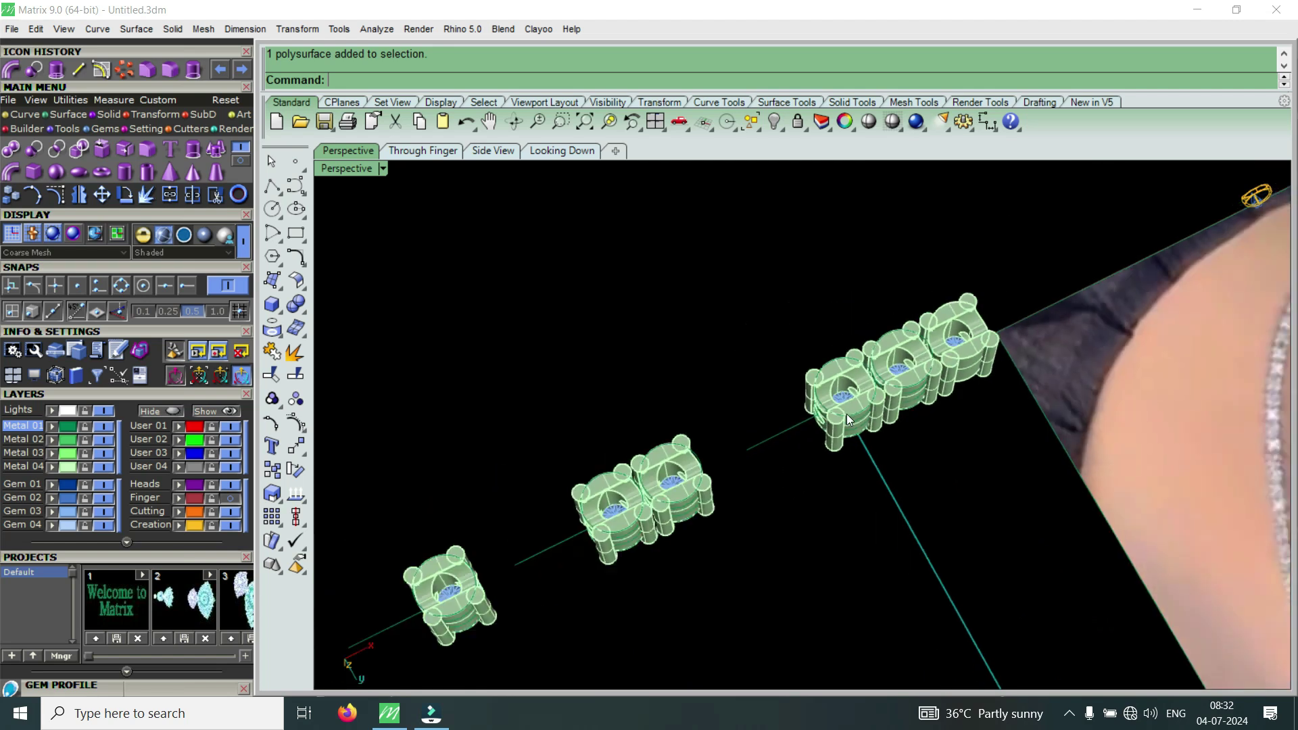
scroll(684, 511, "up", 3)
scroll(734, 436, "down", 3)
right_click_drag(732, 436, 730, 406)
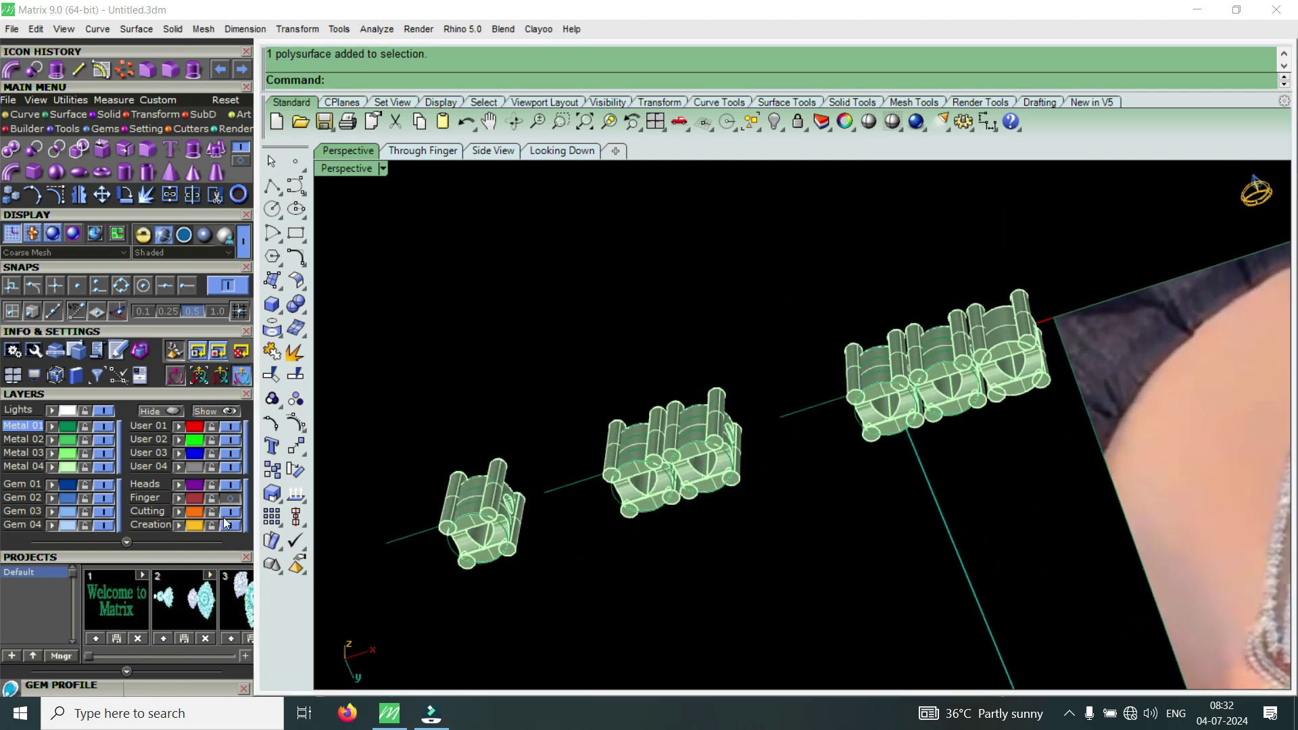
Show the Finger layer again and check how the pipes run into the undersides of the two- and three-stone links
scroll(722, 442, "up", 4)
scroll(709, 472, "up", 5)
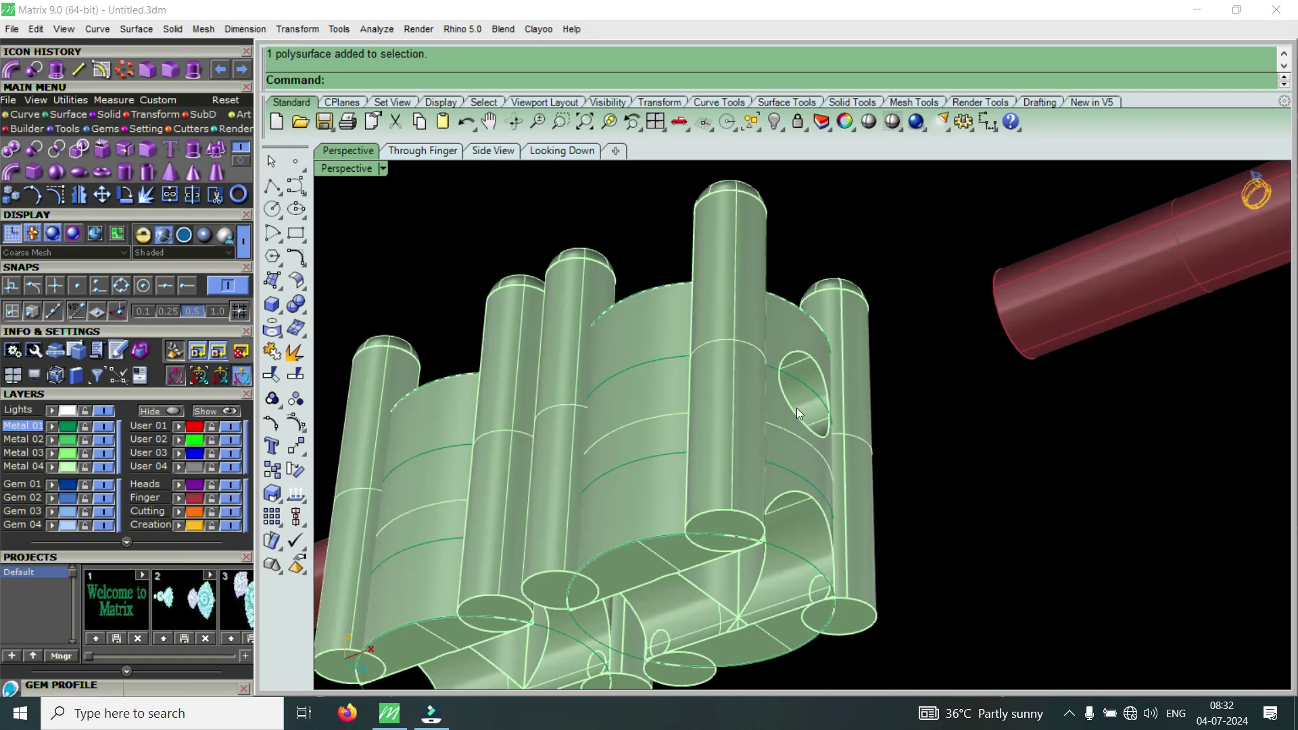
scroll(796, 408, "down", 4)
right_click_drag(772, 520, 818, 392)
scroll(683, 512, "up", 3)
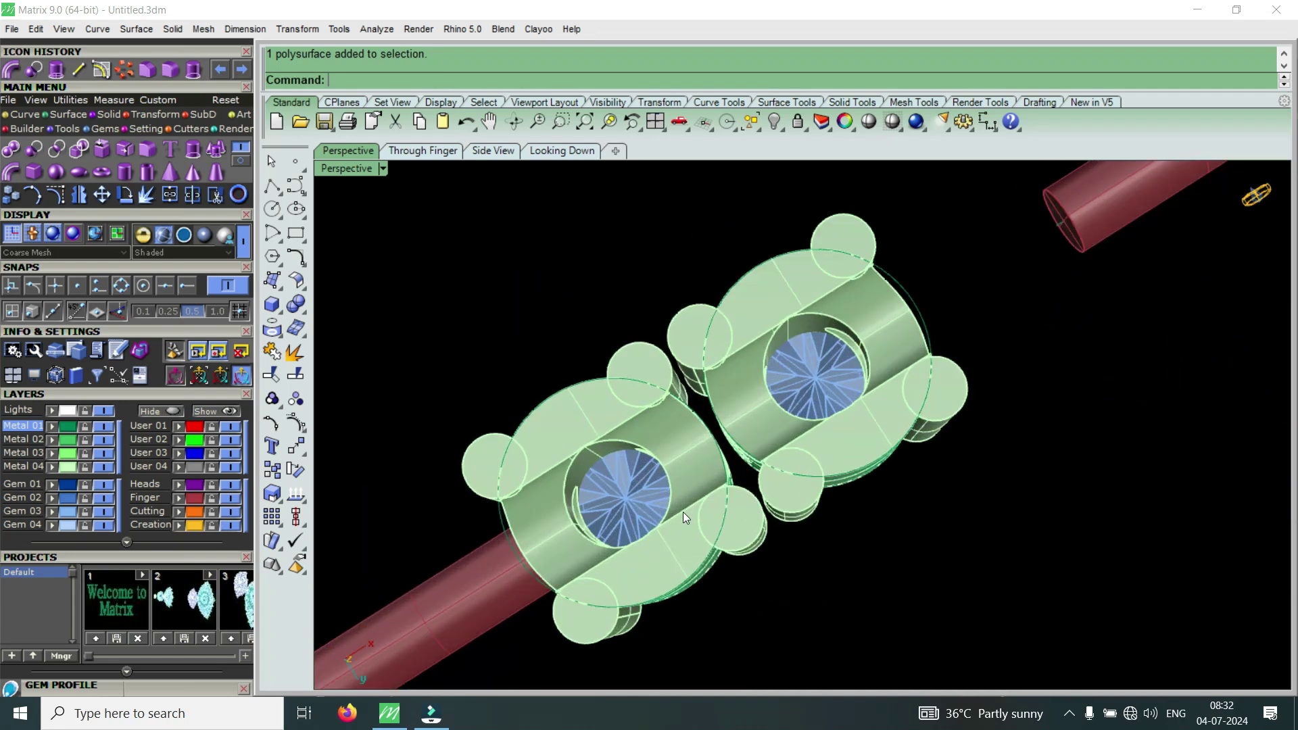
scroll(749, 366, "down", 5)
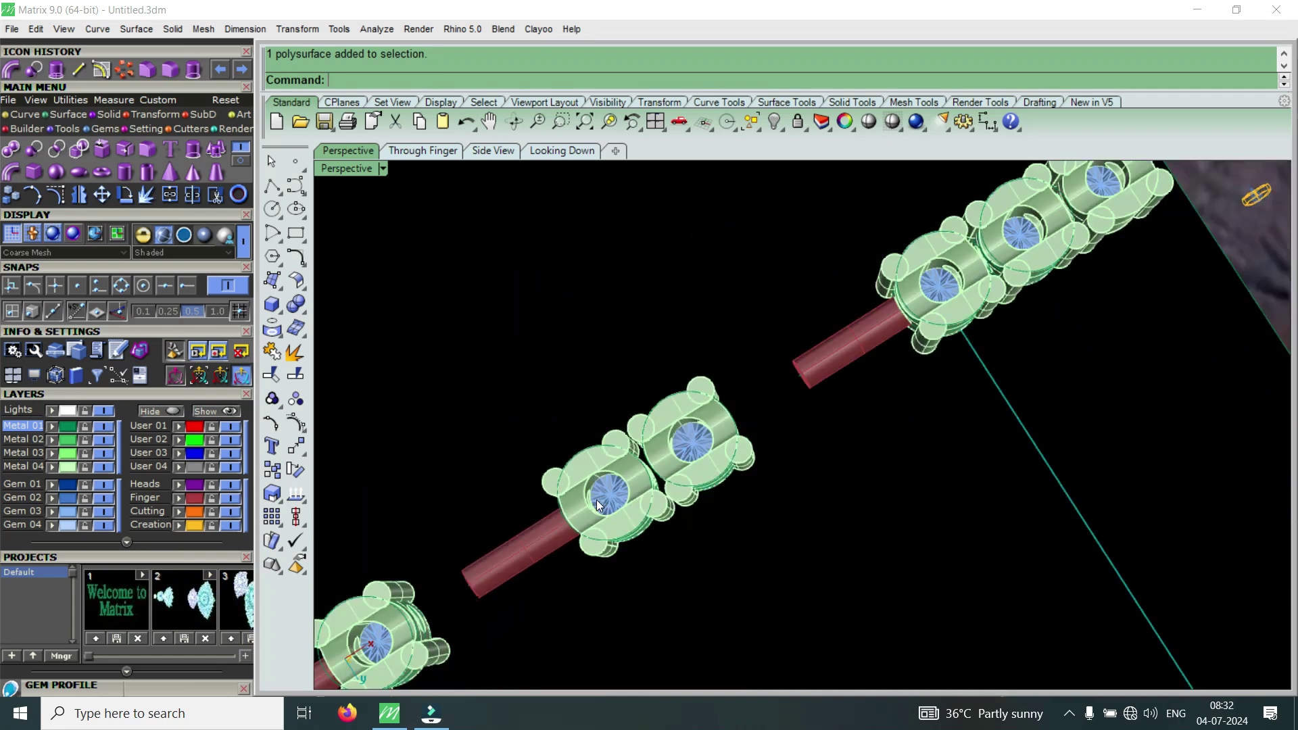
scroll(853, 325, "up", 5)
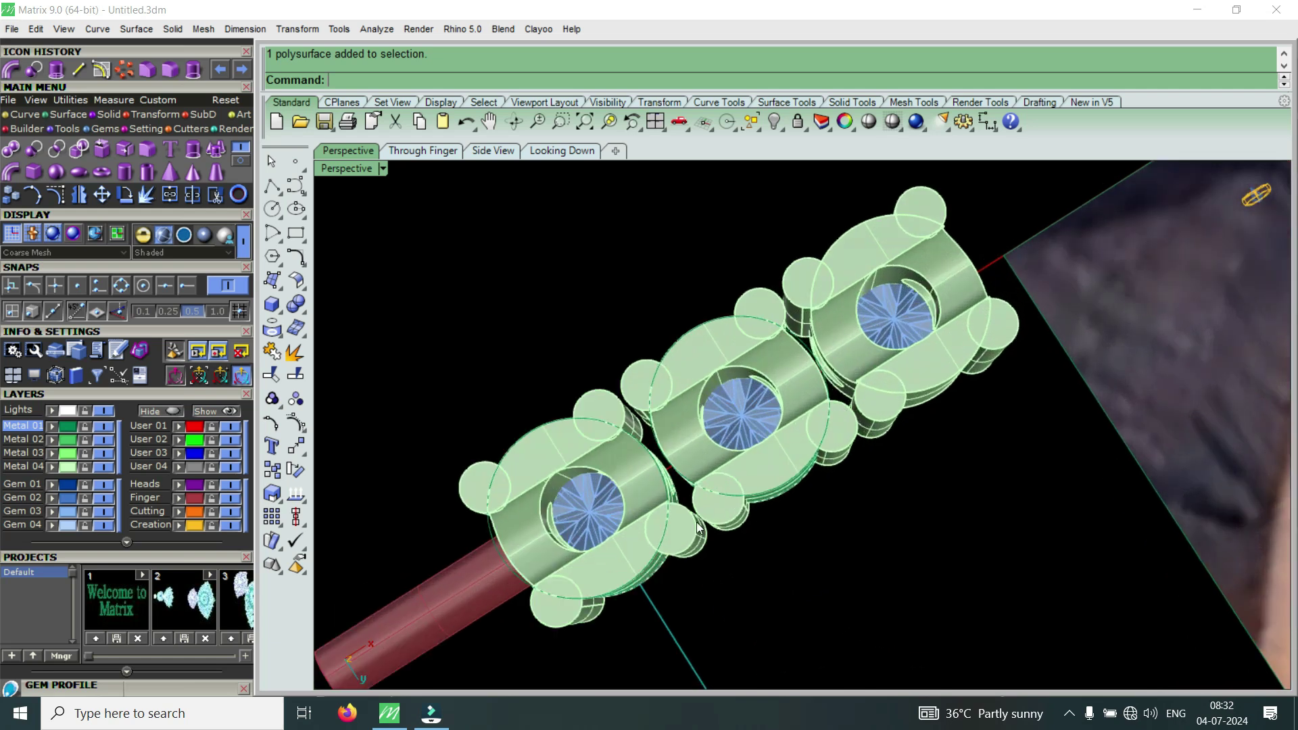
Examine the gems, prongs and gaps between neighbouring settings of the three-stone link from above
right_click_drag(859, 401, 732, 574)
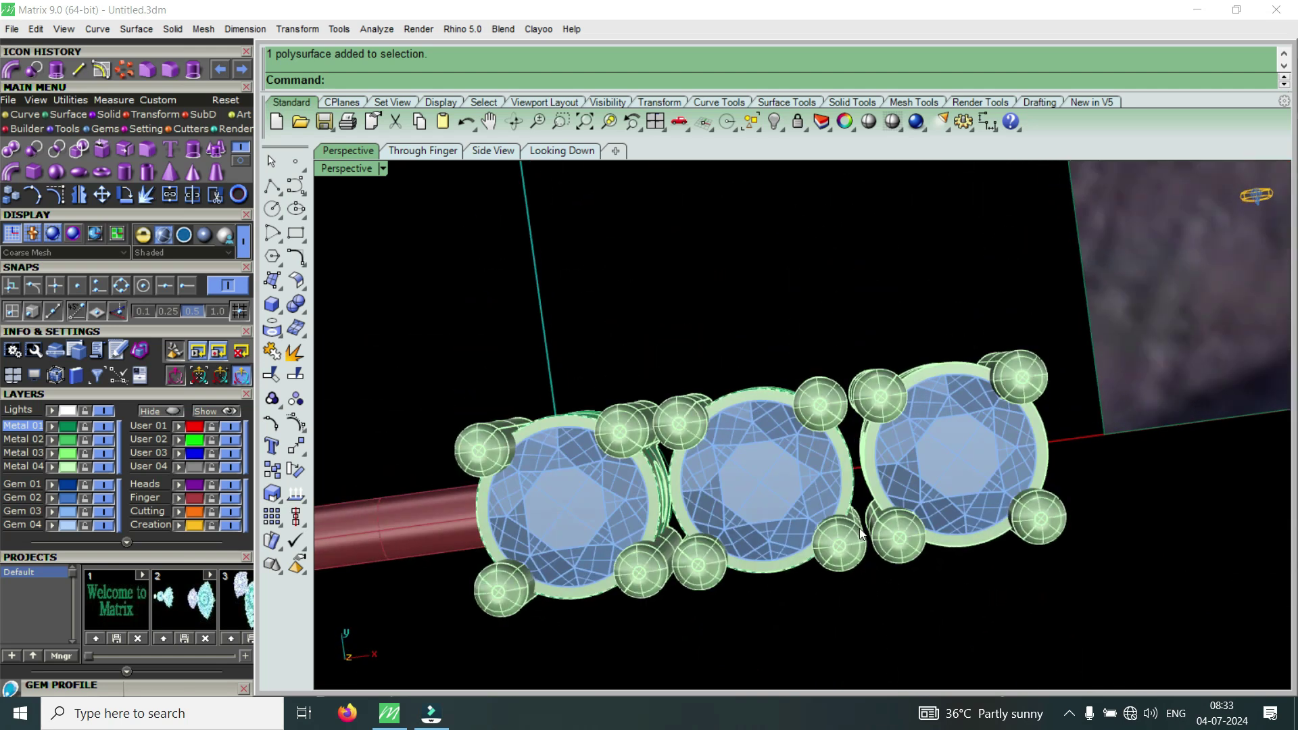
right_click_drag(756, 427, 853, 561)
scroll(825, 505, "up", 5)
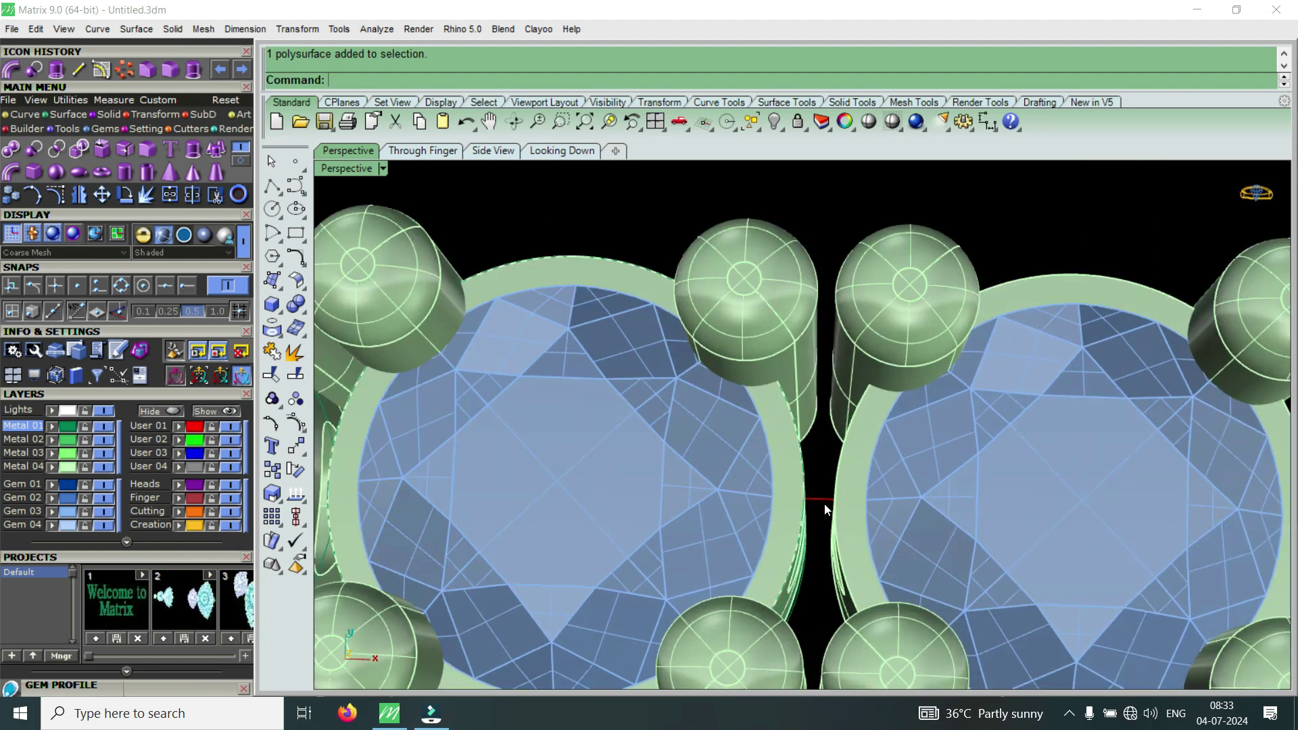
scroll(823, 519, "down", 3)
right_click_drag(570, 513, 591, 451)
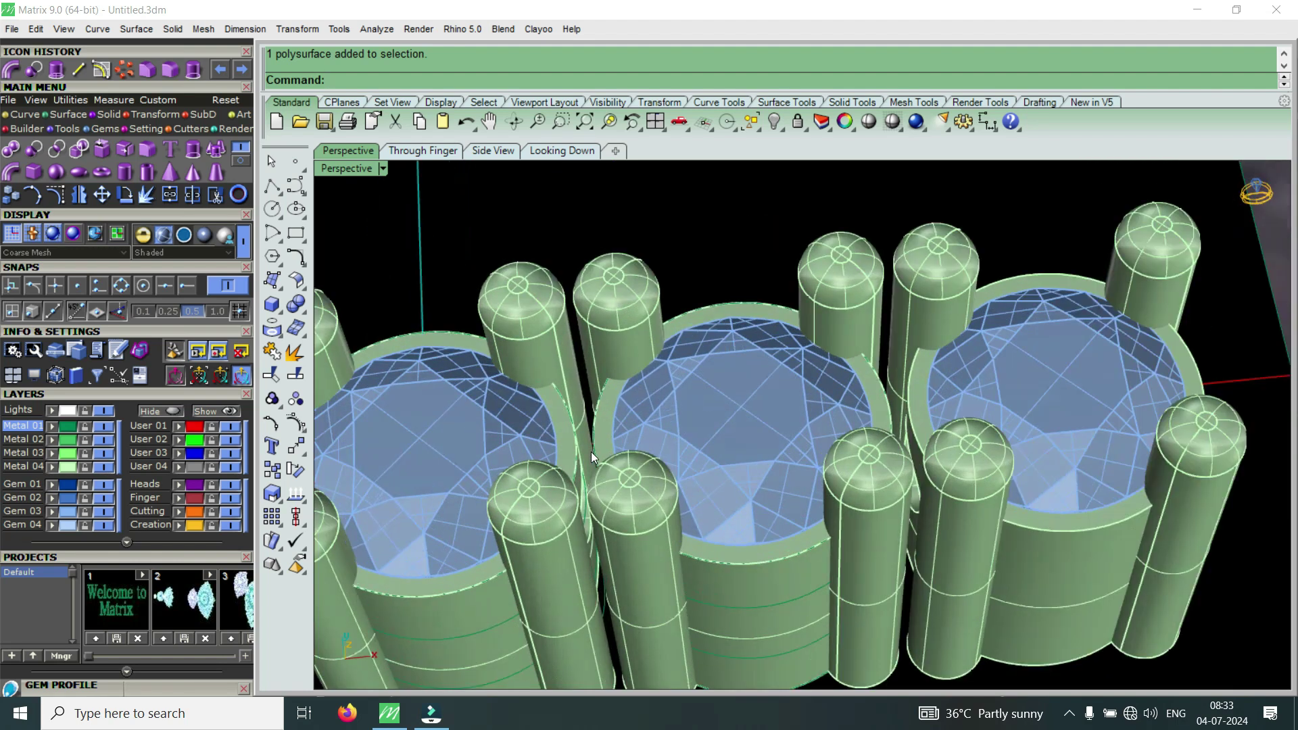
scroll(768, 458, "down", 5)
scroll(769, 458, "down", 6)
Review the links from the side and below, and compare them with the strands in the necklace reference picture
scroll(795, 478, "up", 3)
right_click_drag(795, 477, 730, 431)
scroll(808, 488, "up", 5)
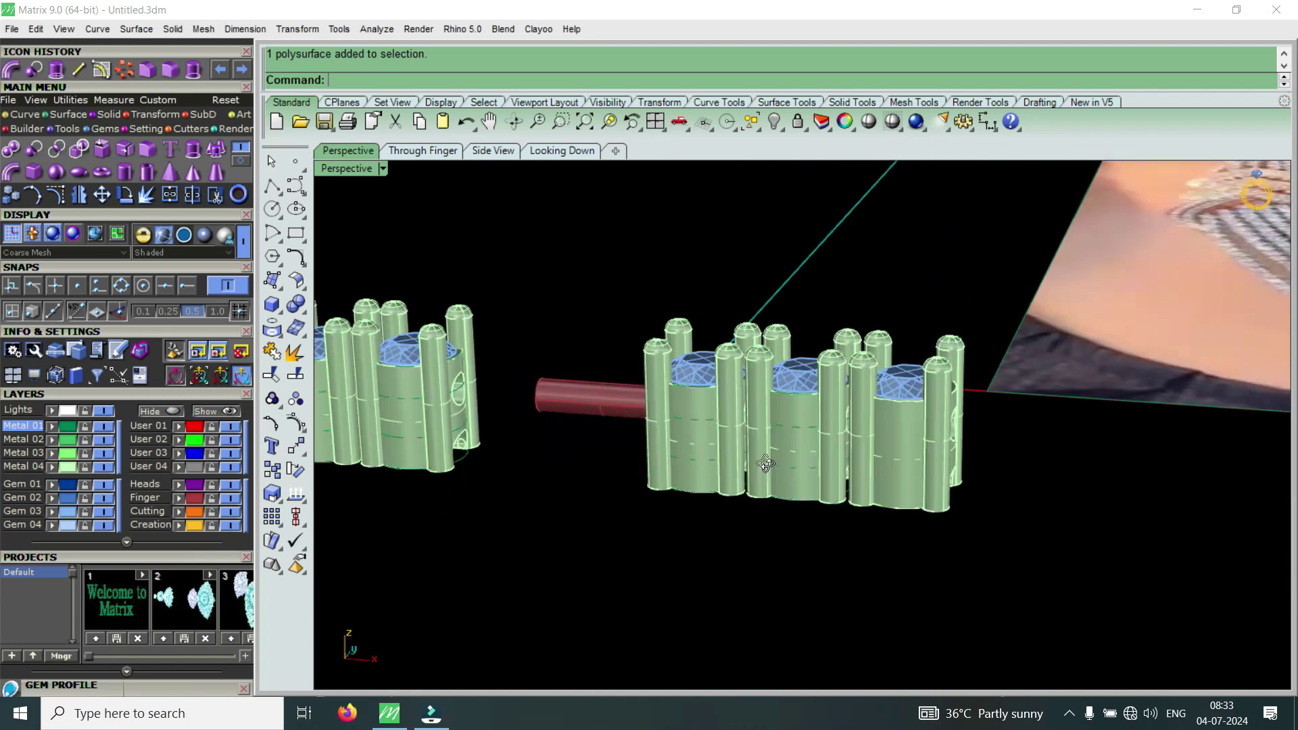
right_click_drag(808, 489, 877, 344)
scroll(877, 344, "down", 6)
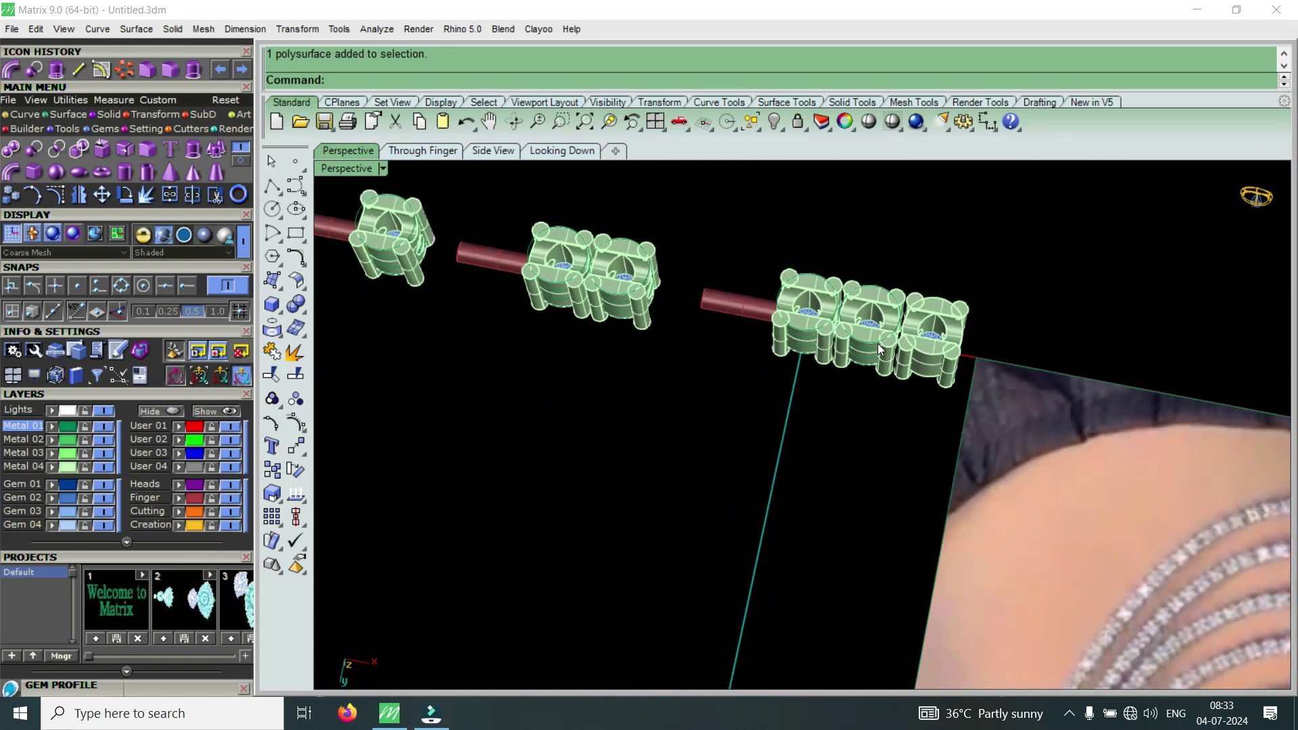
scroll(879, 342, "down", 2)
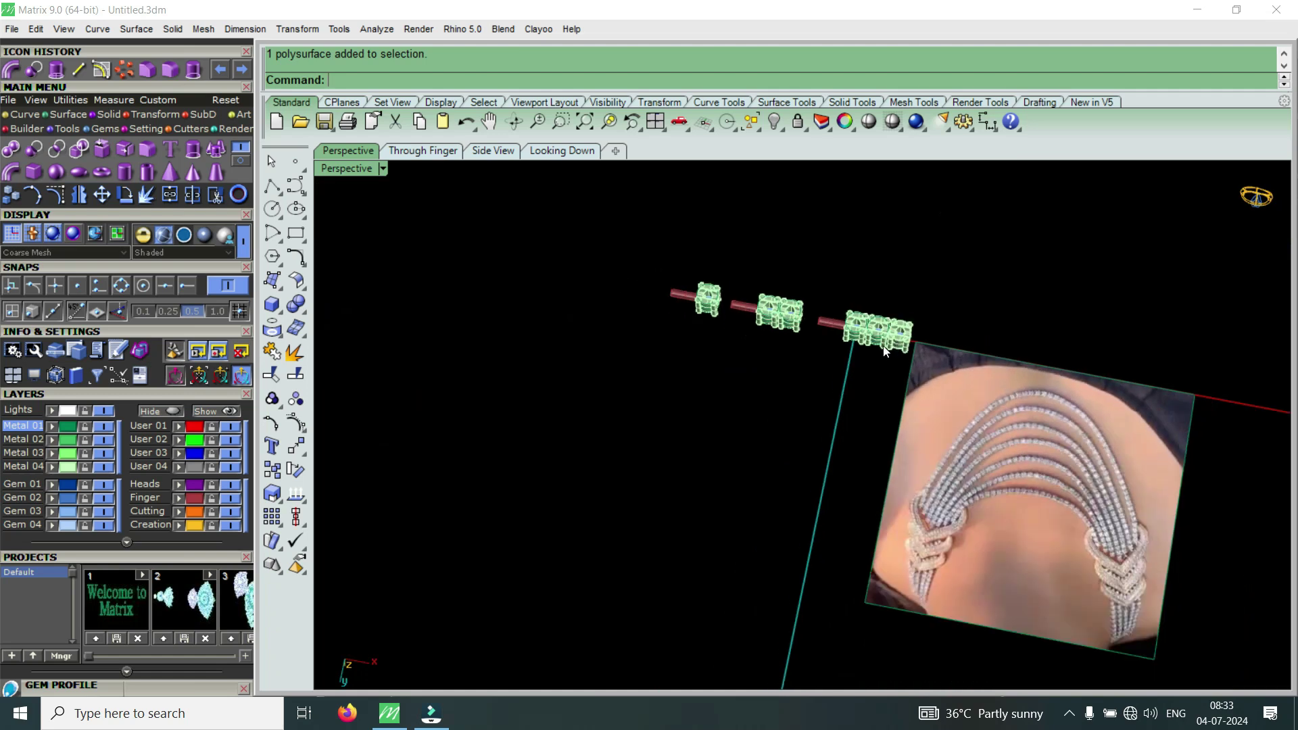
right_click_drag(742, 374, 848, 485)
scroll(901, 418, "up", 2)
right_click_drag(902, 419, 838, 480)
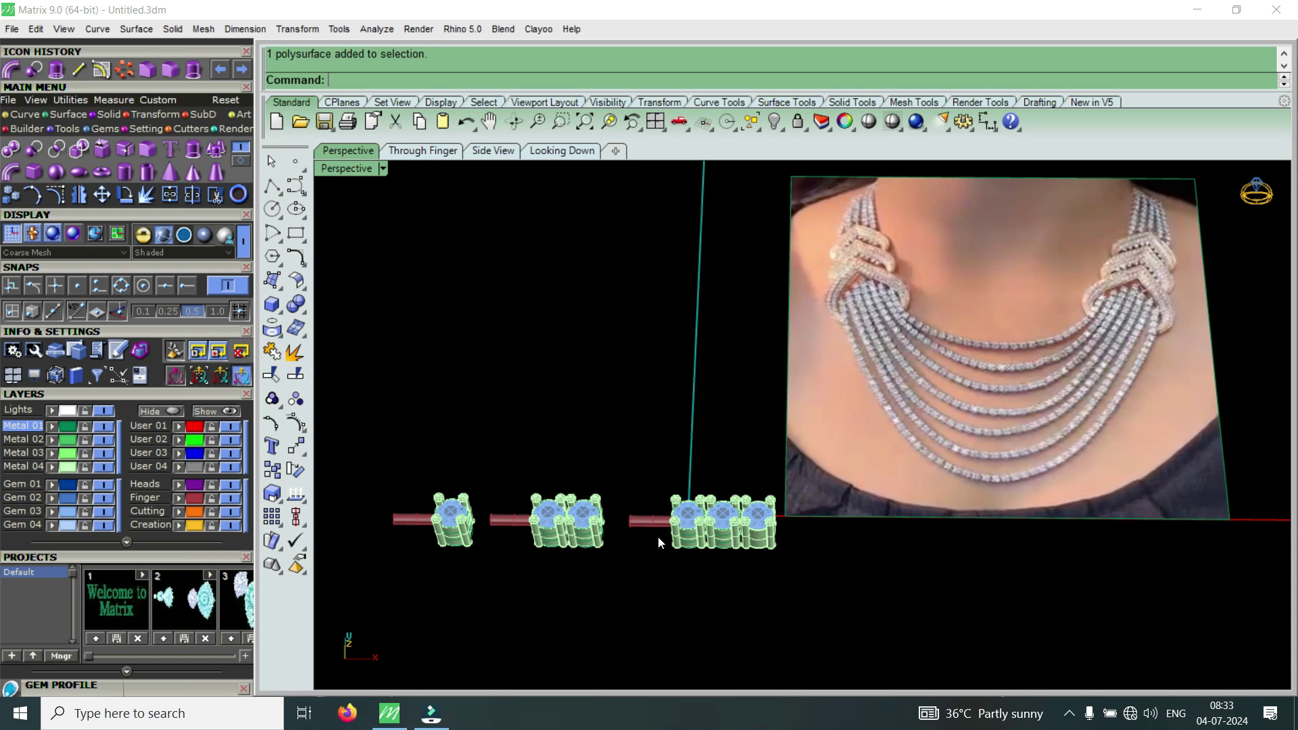
right_click_drag(798, 487, 786, 506)
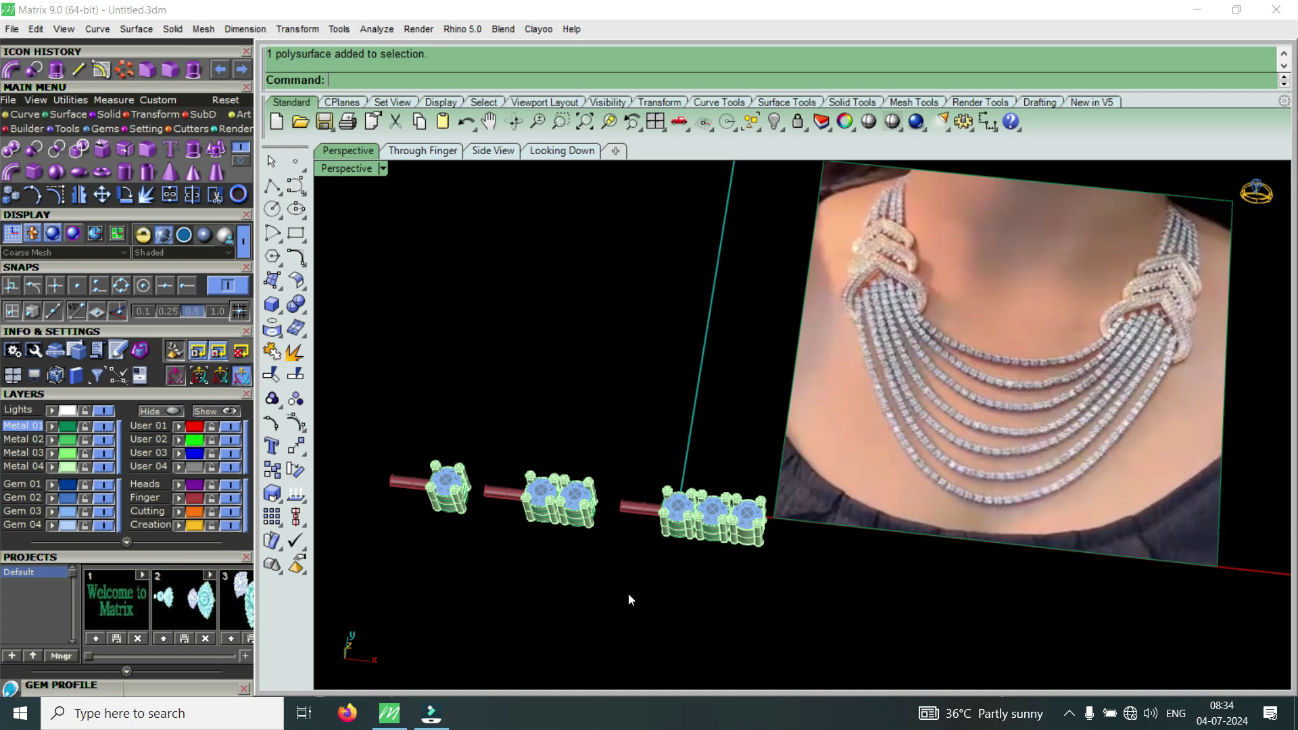
Inspect the undersides of the links up close, including the grooves and gem openings beside the connecting pipes
scroll(628, 595, "up", 5)
right_click_drag(686, 597, 708, 343)
scroll(709, 344, "up", 4)
right_click_drag(744, 519, 701, 395)
scroll(716, 354, "up", 4)
scroll(930, 352, "down", 6)
scroll(1003, 363, "down", 5)
scroll(773, 367, "up", 7)
scroll(1021, 327, "down", 8)
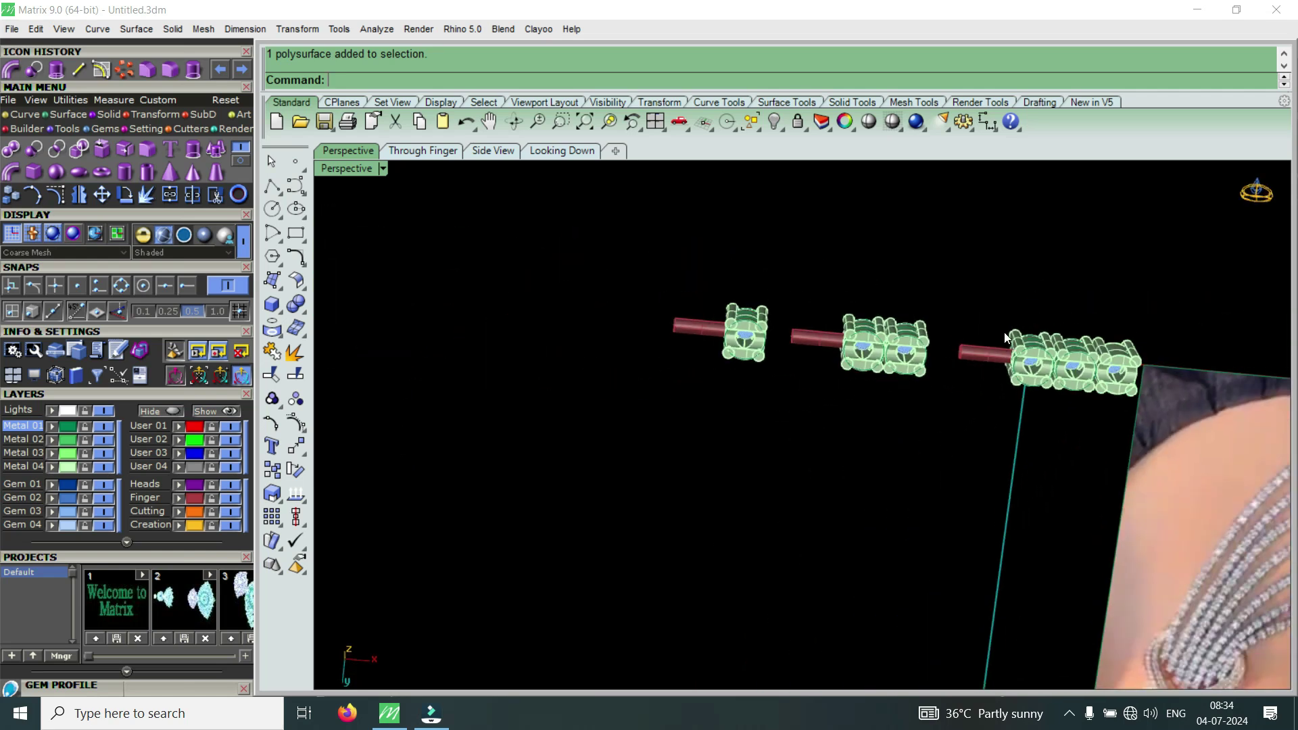
Check the three links against the full necklace reference picture once more, from above and from underneath
right_click_drag(1007, 337, 930, 536)
scroll(940, 392, "down", 5)
right_click_drag(944, 390, 1029, 465)
scroll(1000, 470, "up", 5)
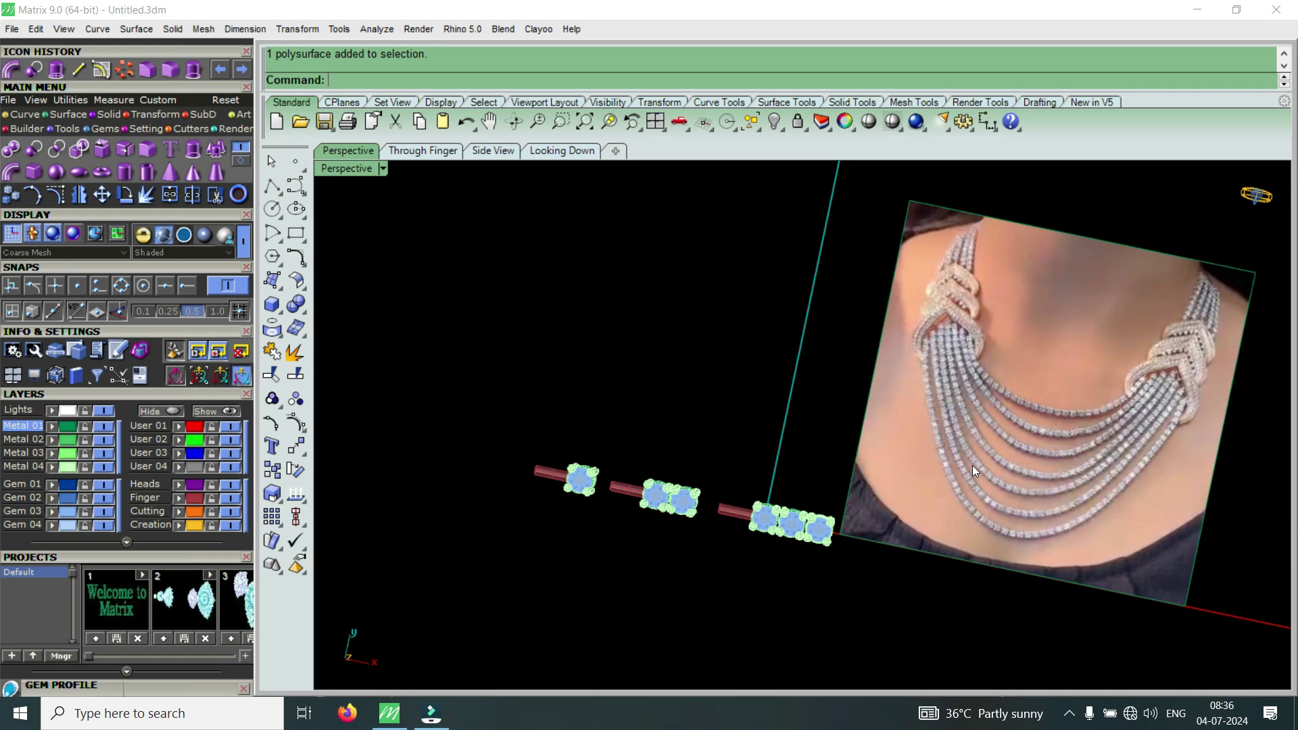
right_click_drag(675, 570, 768, 430)
scroll(792, 497, "up", 4)
scroll(792, 498, "down", 1)
right_click_drag(793, 503, 821, 310)
right_click_drag(793, 473, 815, 413)
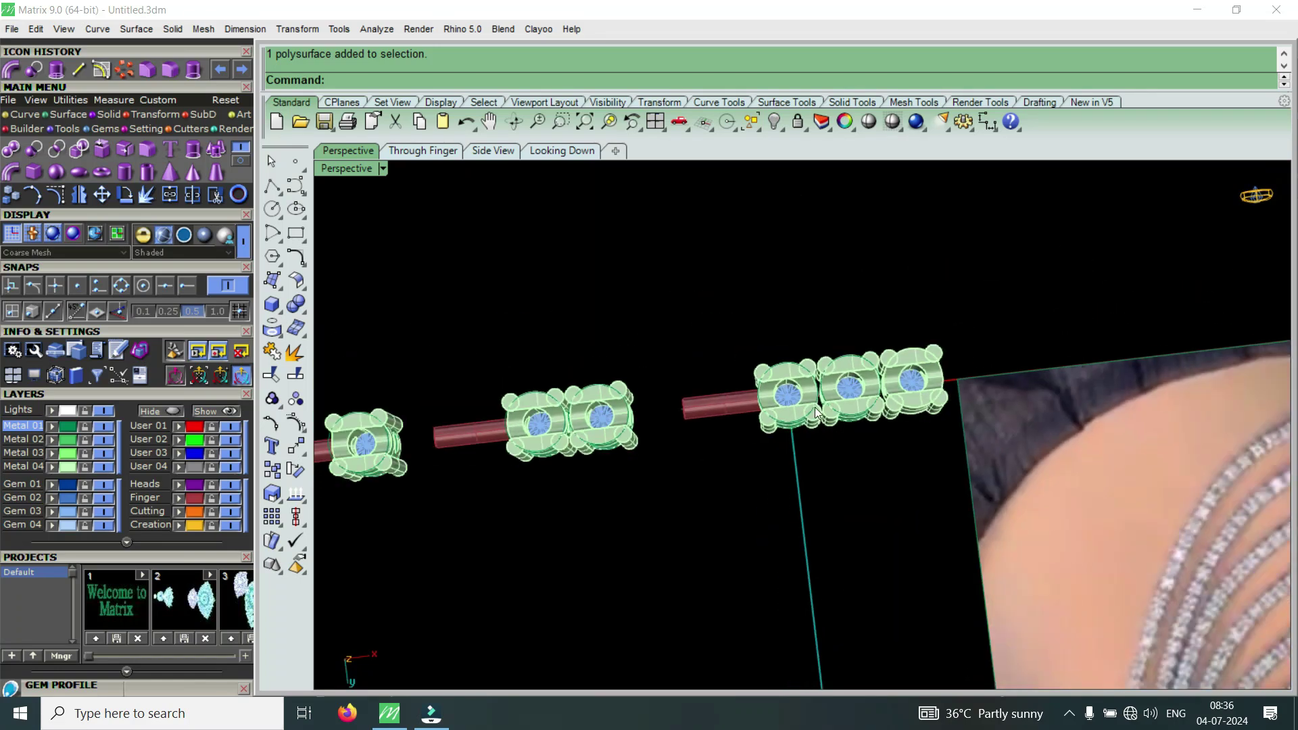
Set the perspective view's display mode to Machine and compare the three links with the necklace reference picture
right_click_drag(816, 412, 834, 564)
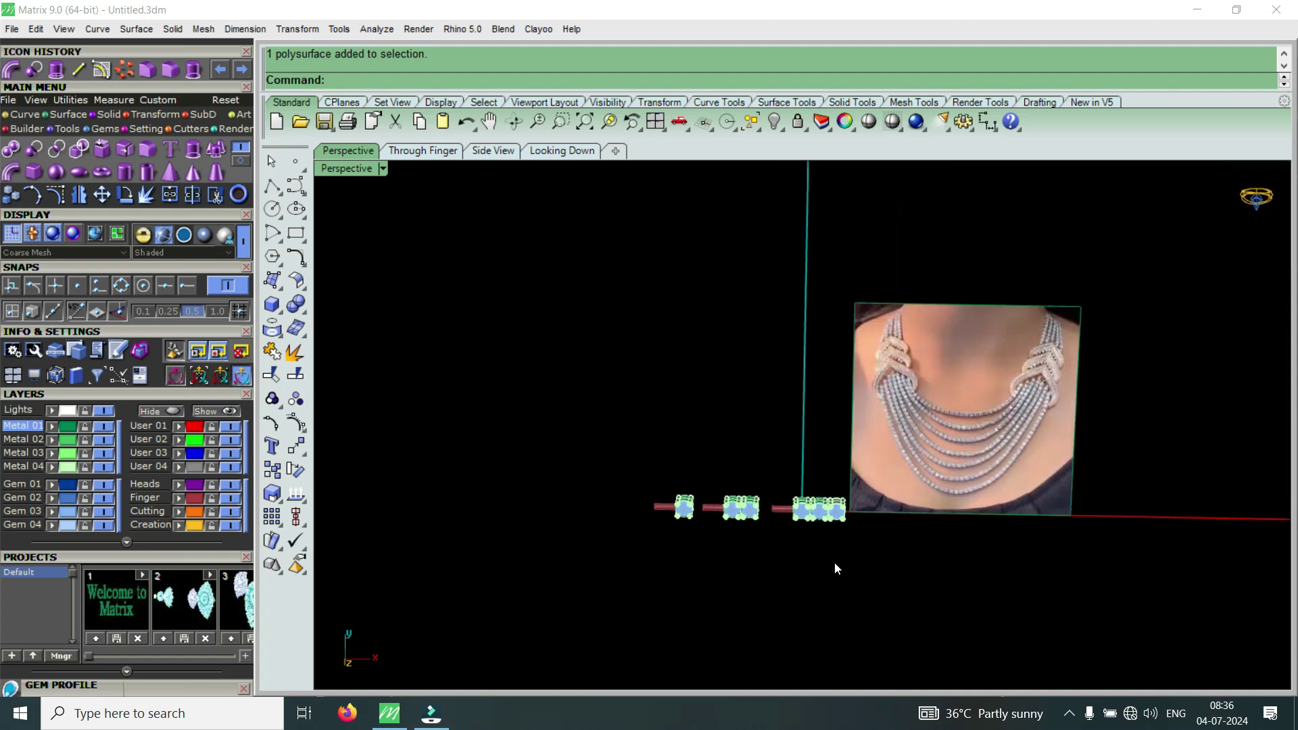
scroll(832, 529, "up", 2)
scroll(843, 477, "up", 2)
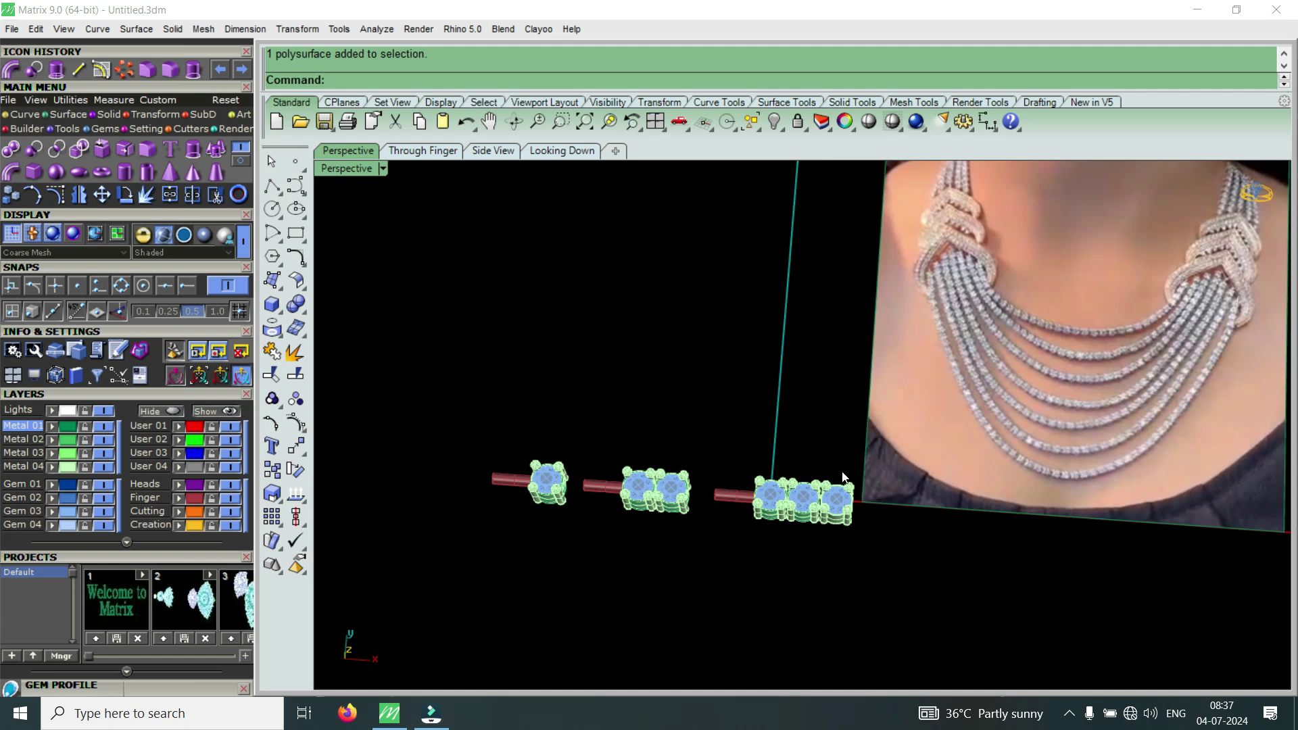
right_click_drag(785, 544, 799, 471)
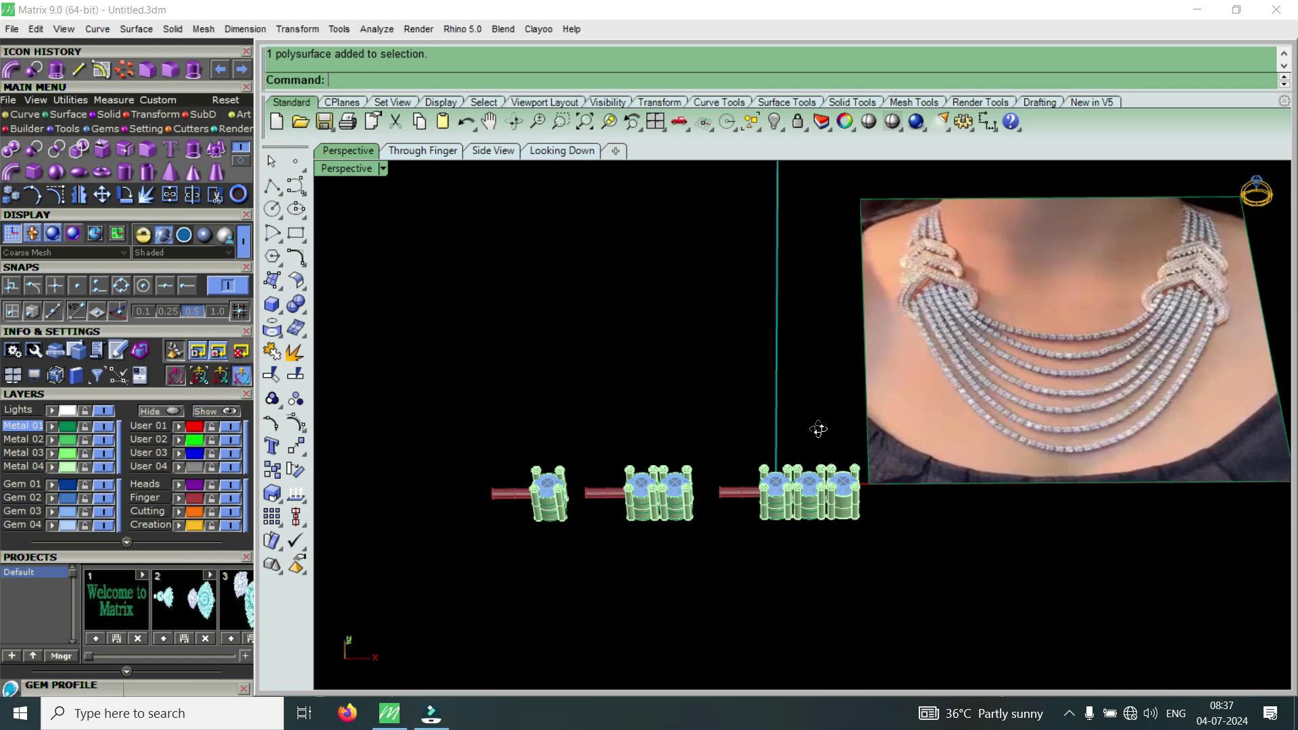
right_click_drag(807, 409, 799, 530)
left_click(383, 168)
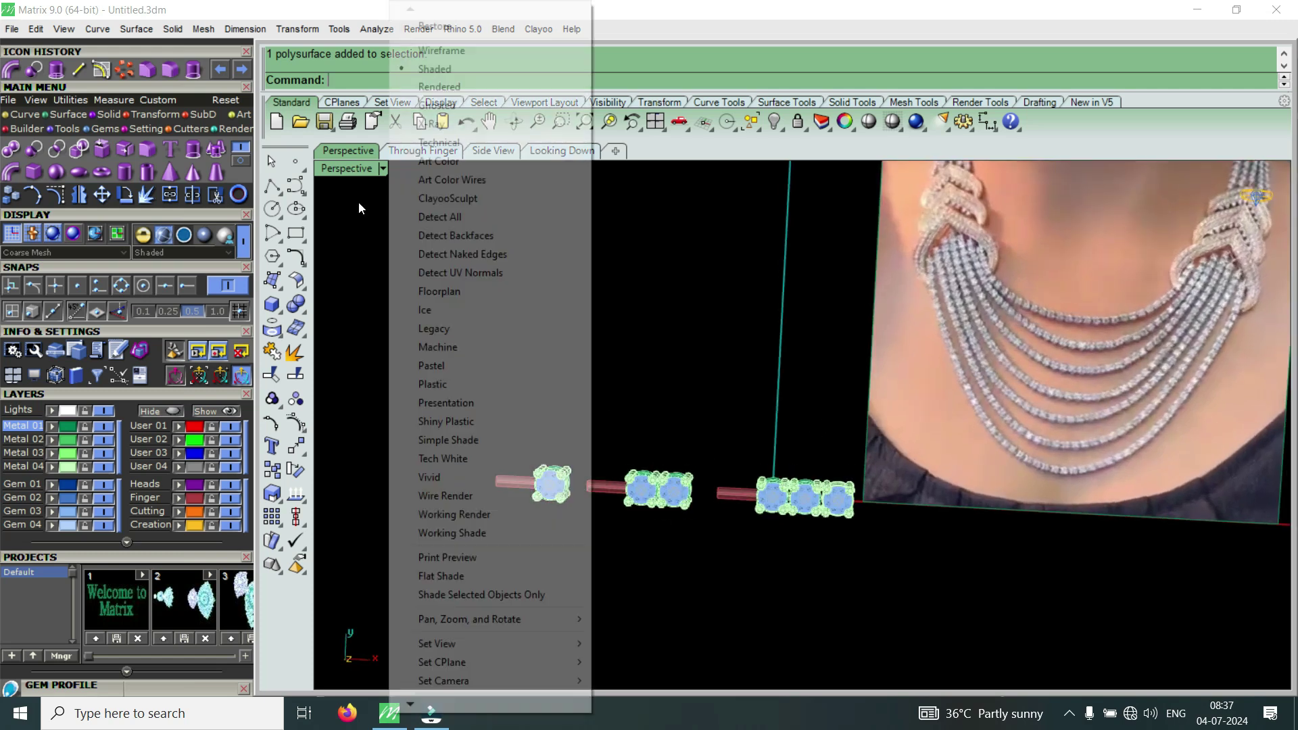
left_click(450, 347)
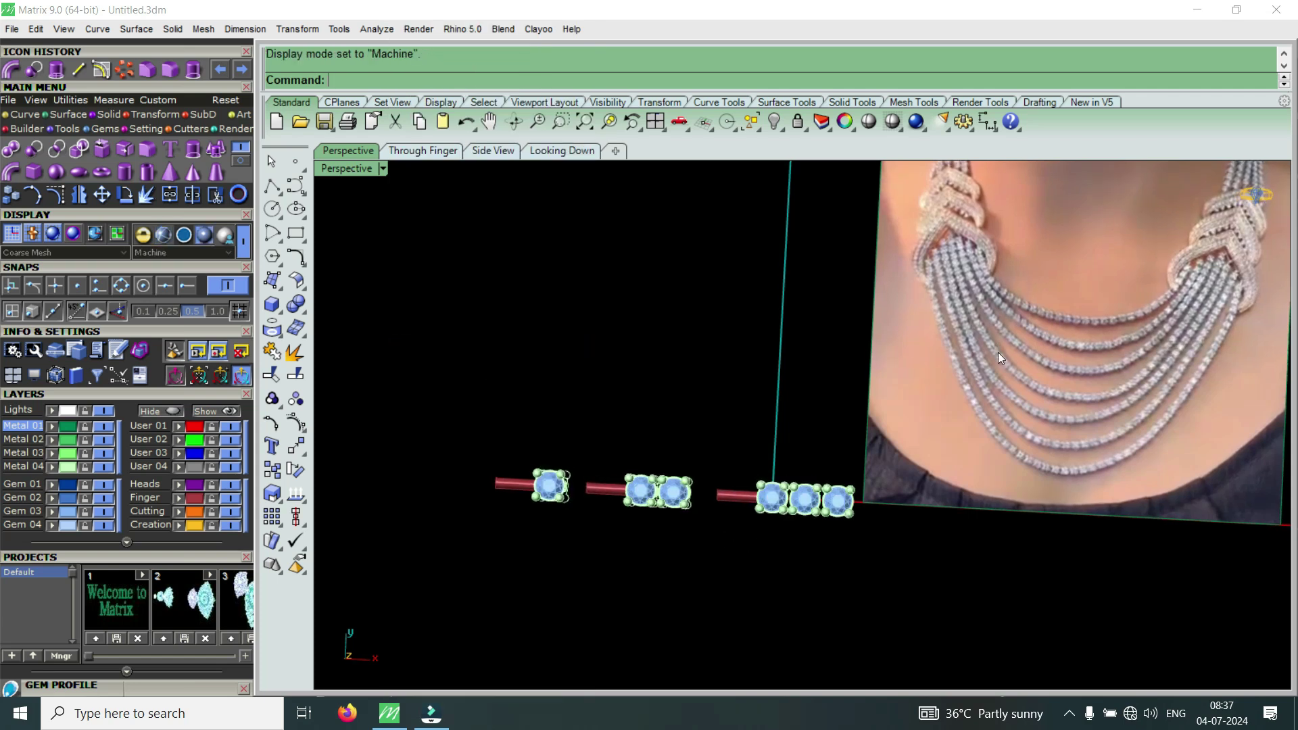
scroll(838, 512, "down", 5)
scroll(895, 495, "up", 5)
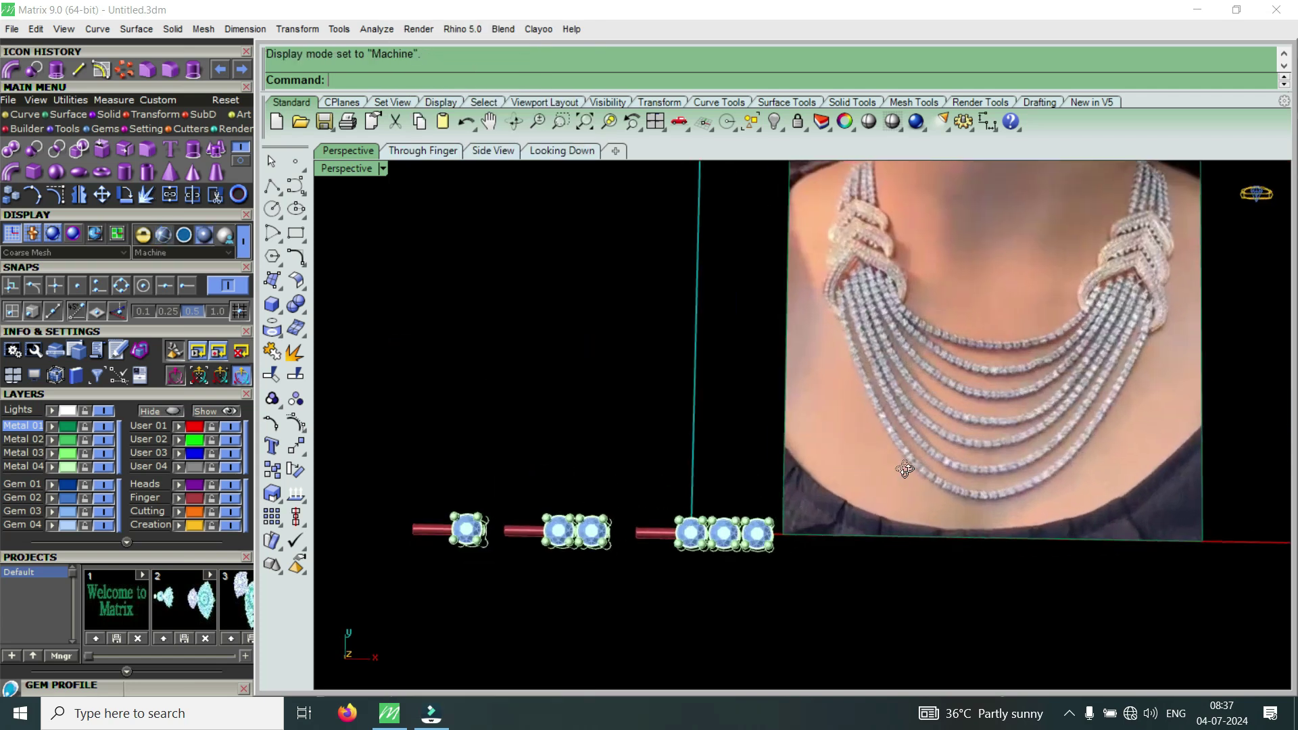